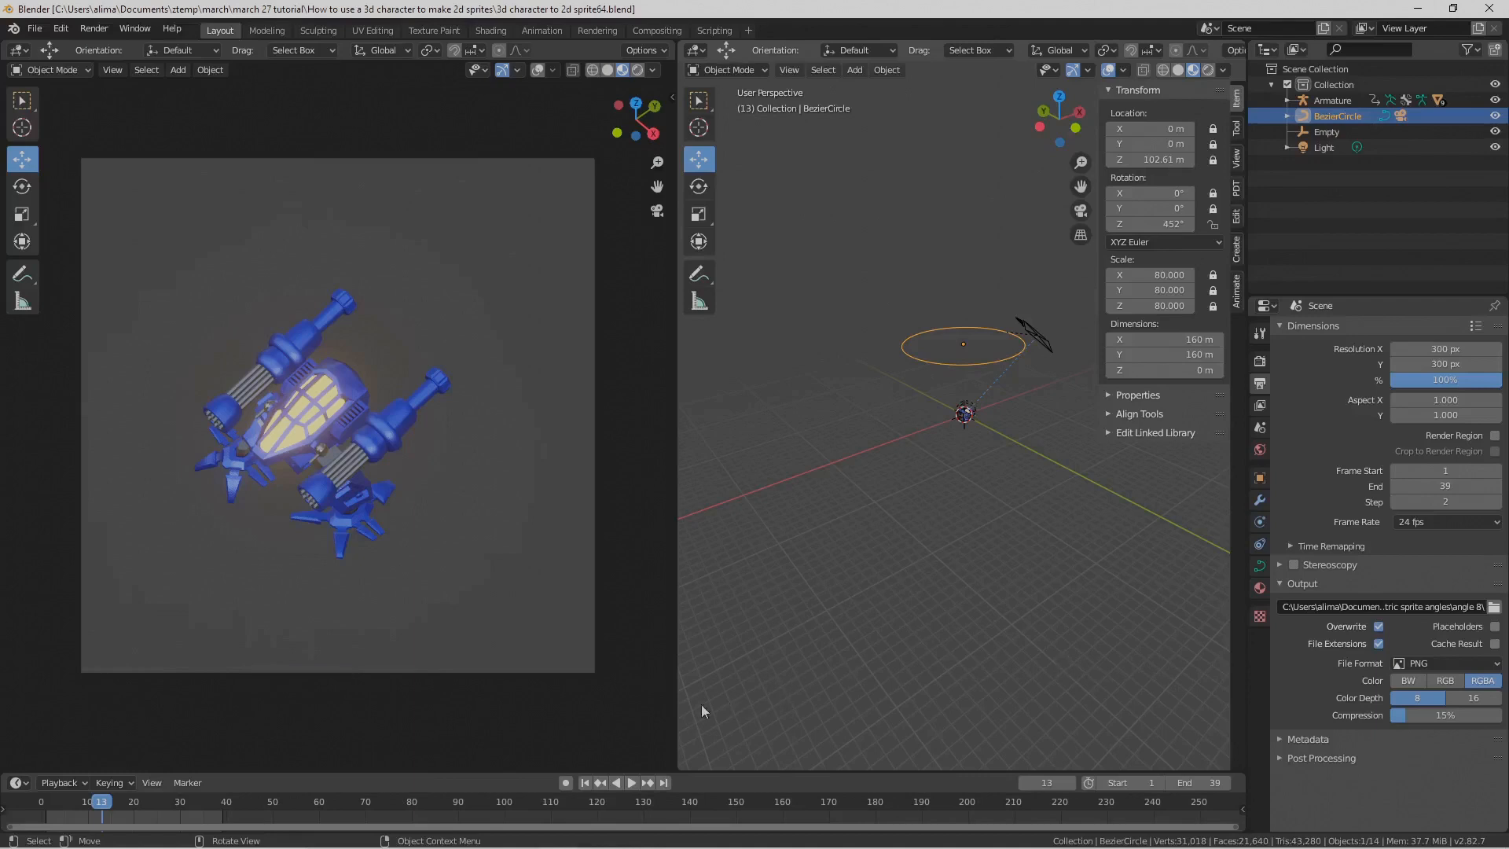
Step: Play back the mech's walk animation in the finished scene and in the starting scene, stopping each playback
{"action": "left_click", "coordinate": [631, 782]}
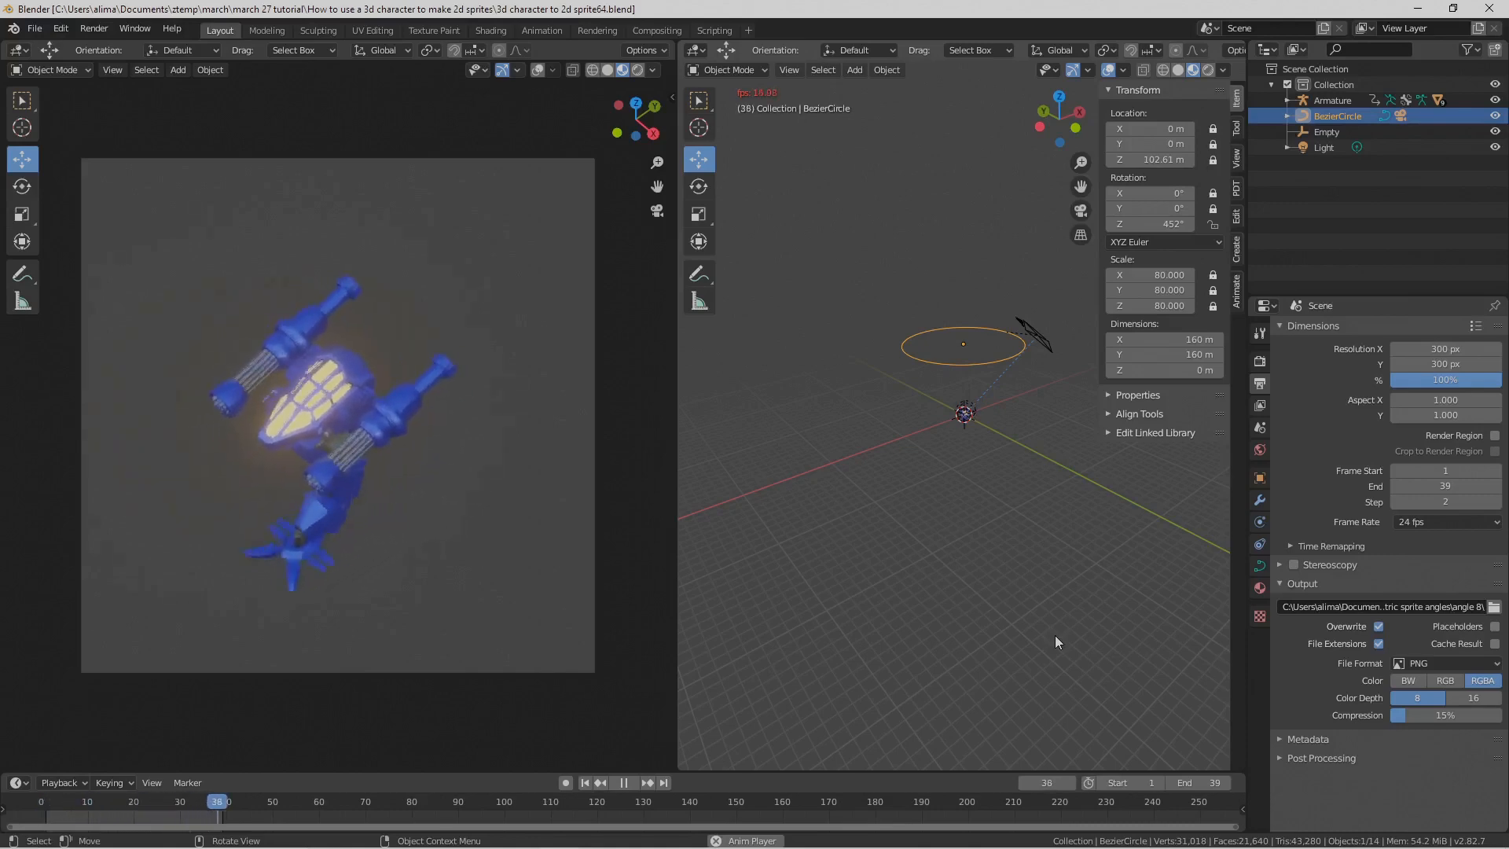
{"action": "left_click", "coordinate": [1092, 606]}
{"action": "key", "text": "Pause"}
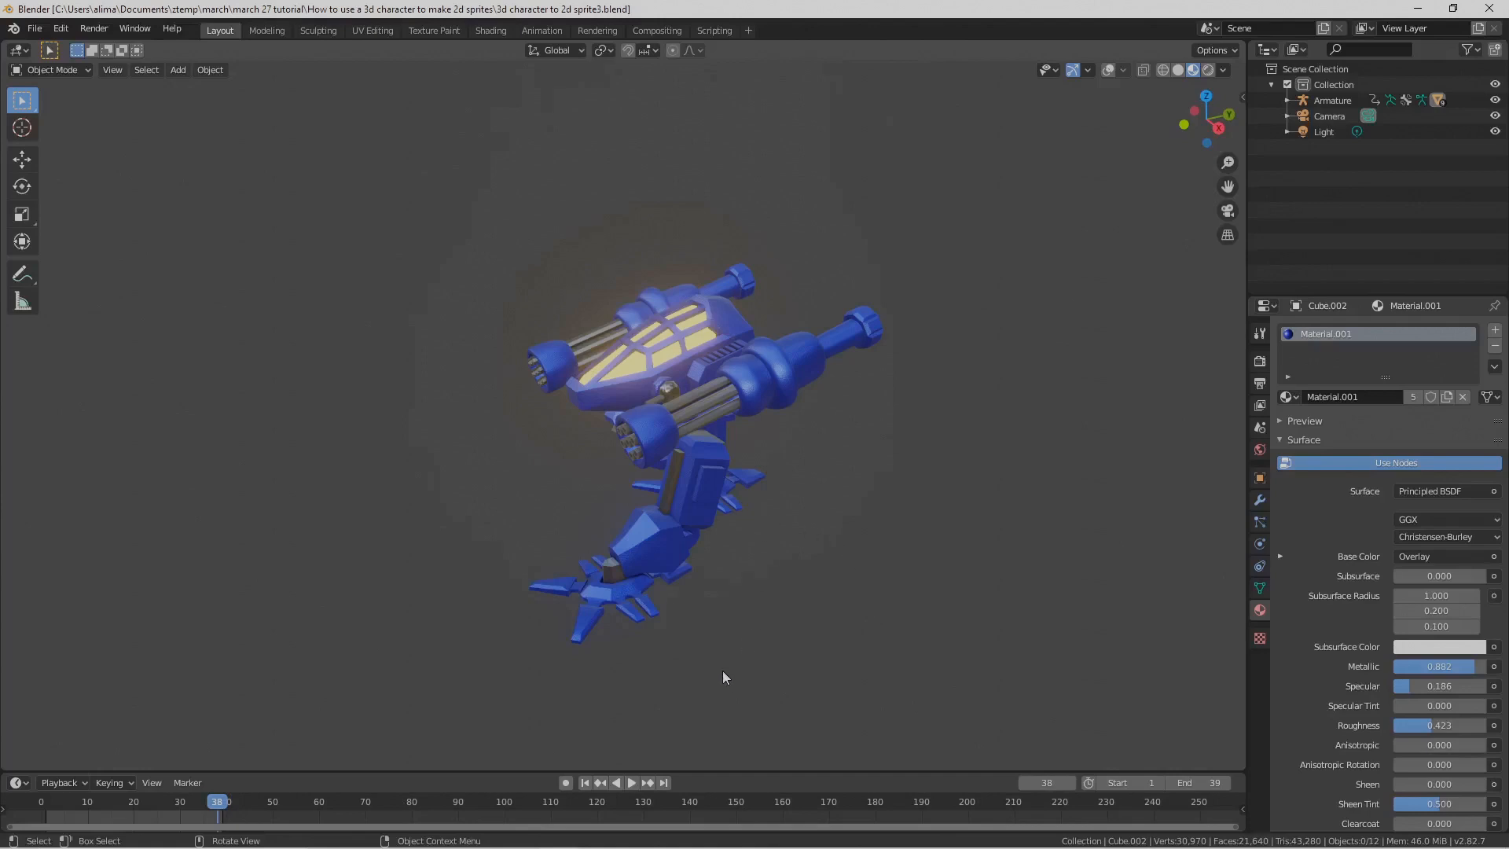
{"action": "left_click", "coordinate": [631, 782]}
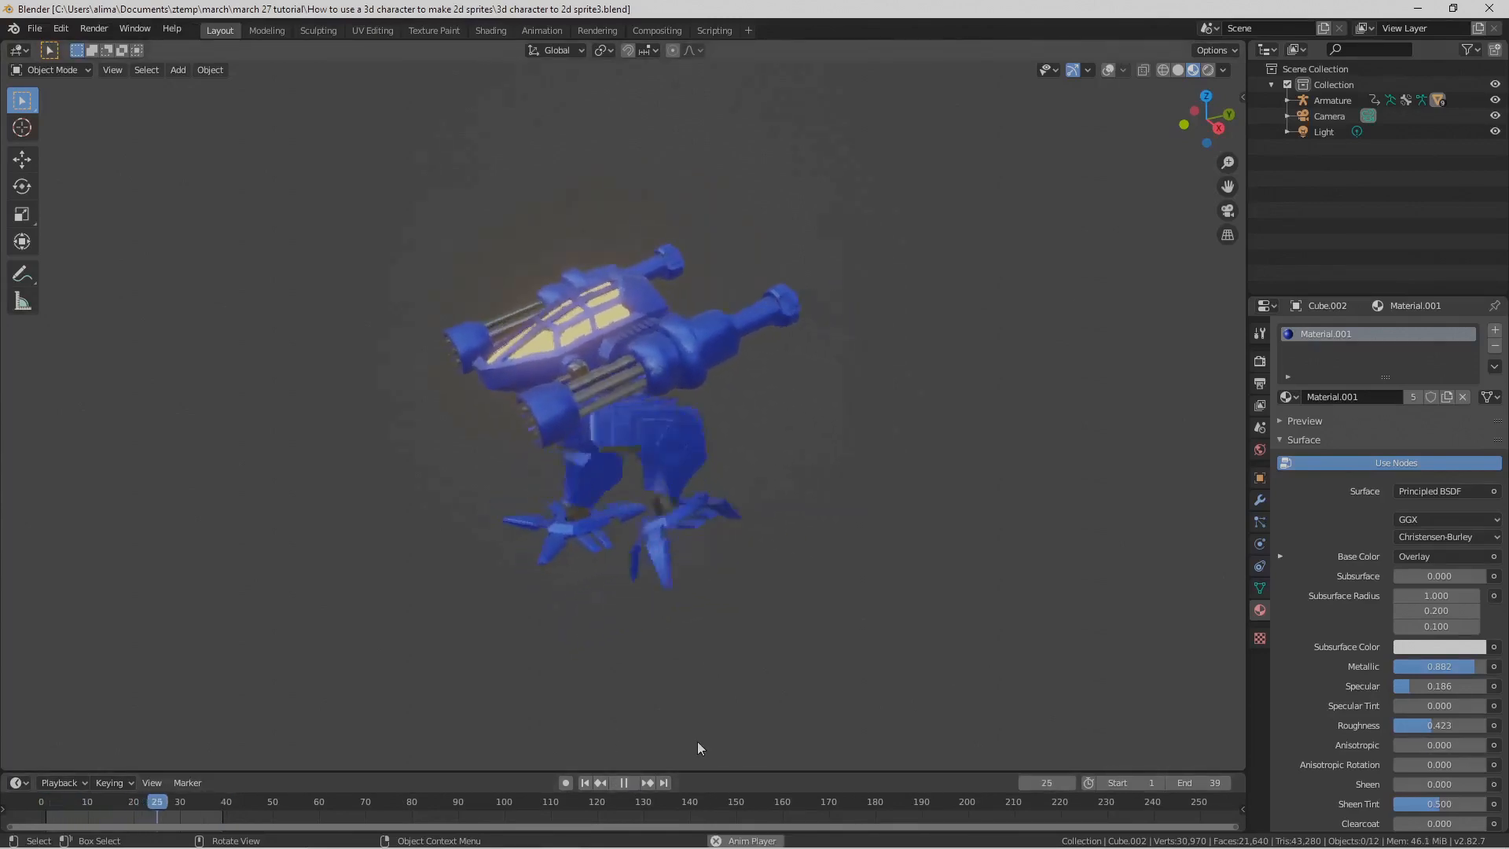
{"action": "left_click", "coordinate": [630, 782]}
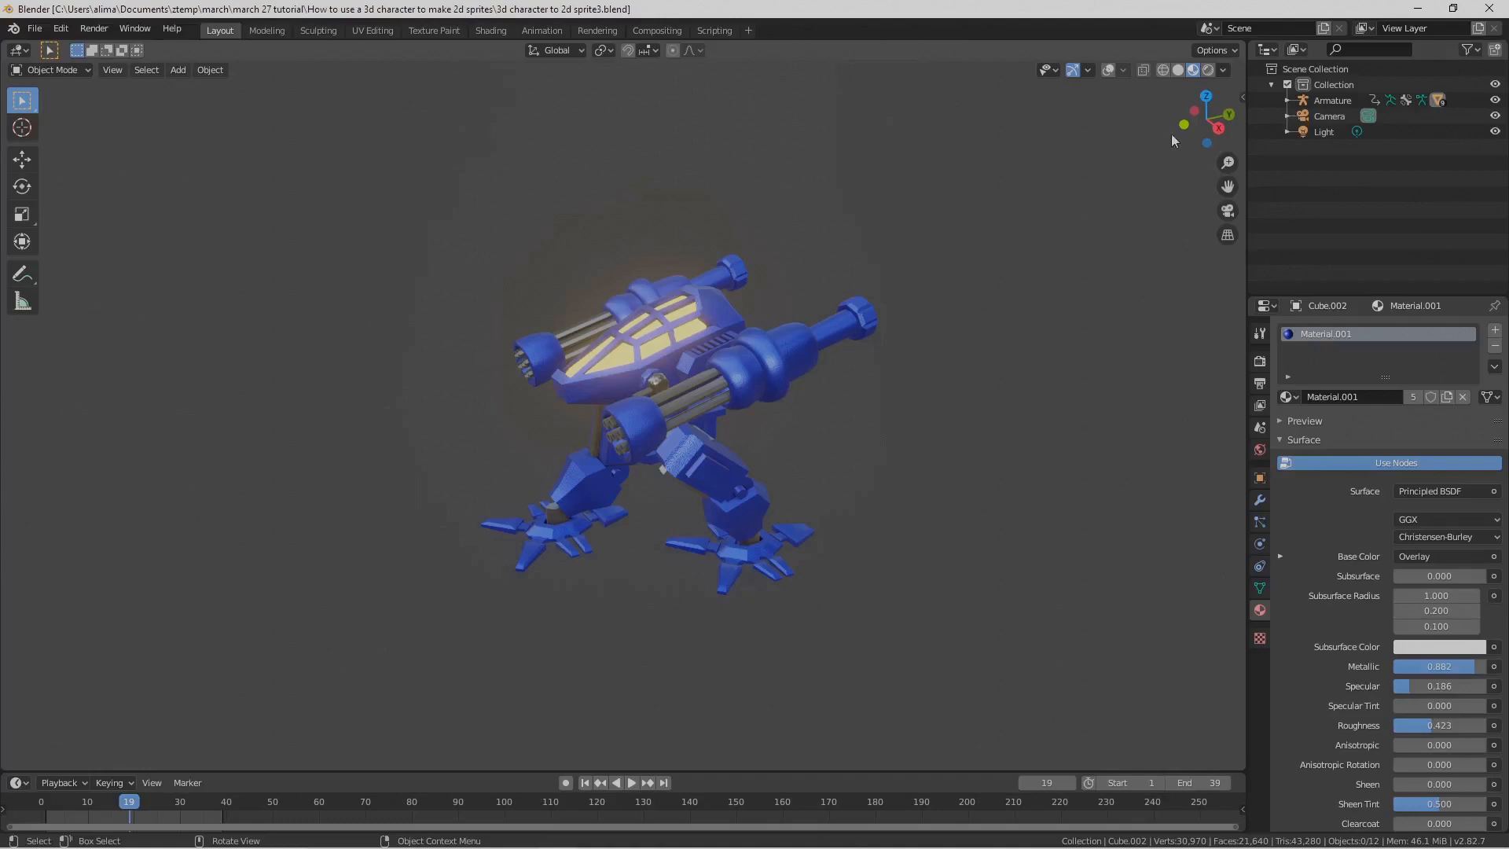
{"action": "mouse_move", "coordinate": [1206, 119]}
{"action": "left_mouse_down"}
{"action": "mouse_move", "coordinate": [1193, 121]}
{"action": "mouse_move", "coordinate": [1228, 131]}
{"action": "left_mouse_up"}
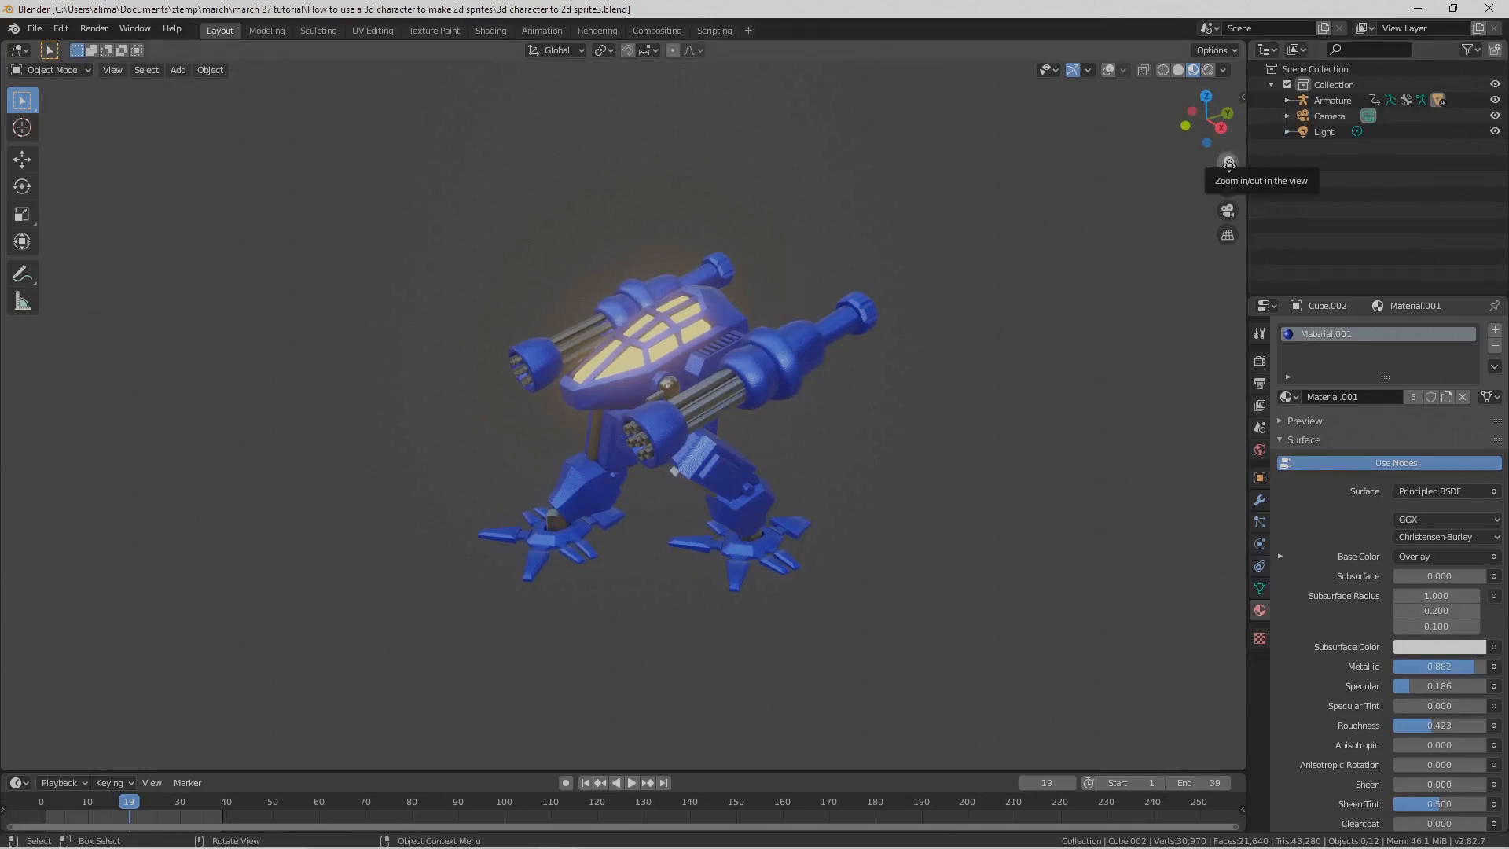
{"action": "mouse_move", "coordinate": [1228, 164]}
{"action": "left_mouse_down"}
{"action": "mouse_move", "coordinate": [1228, 143]}
{"action": "mouse_move", "coordinate": [1229, 162]}
{"action": "left_mouse_up"}
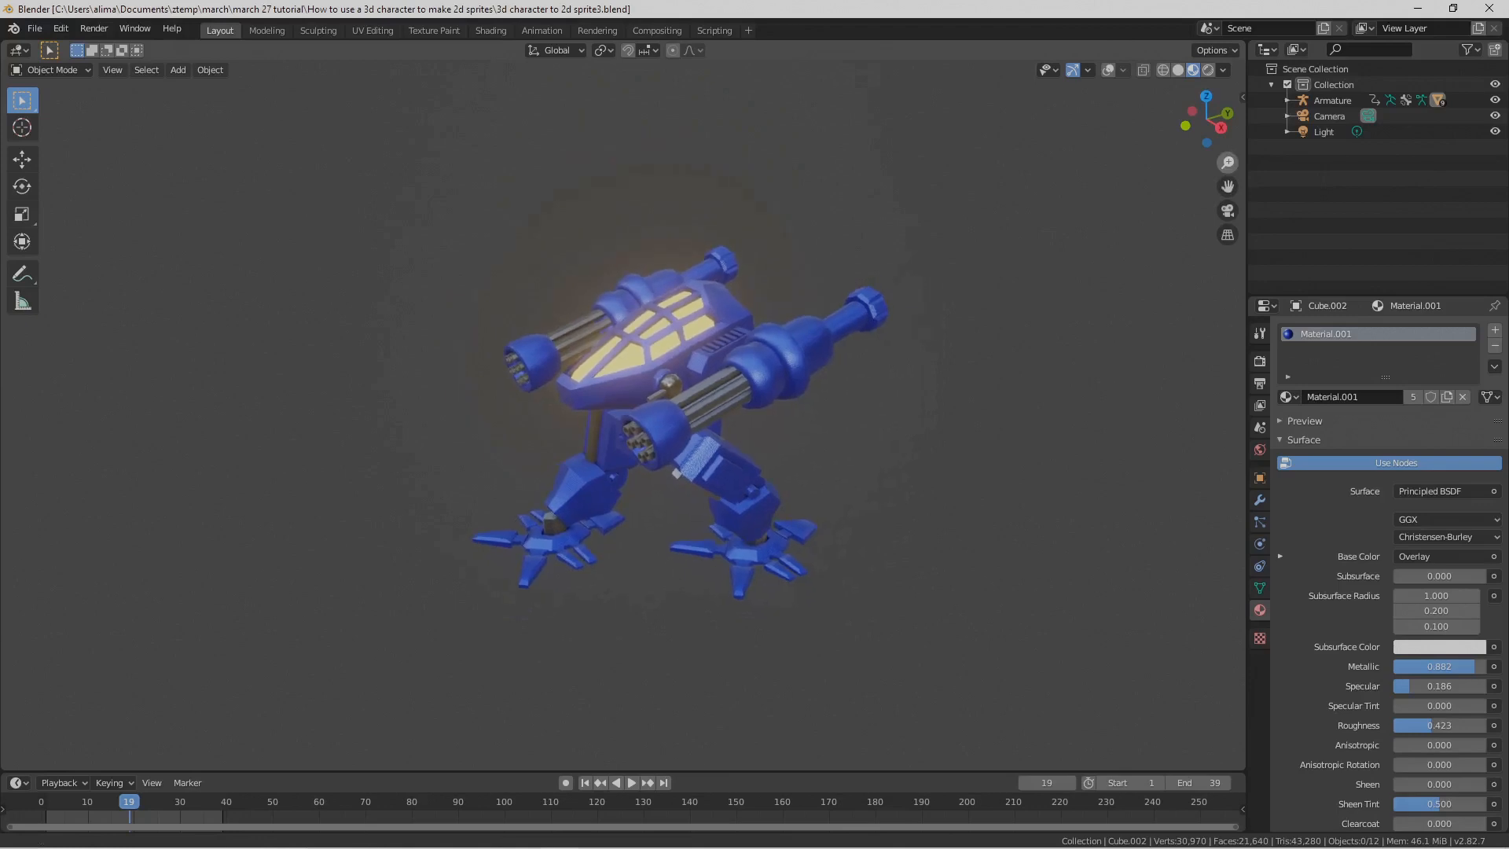
{"action": "left_click_drag", "start_coordinate": [1228, 187], "coordinate": [1195, 180]}
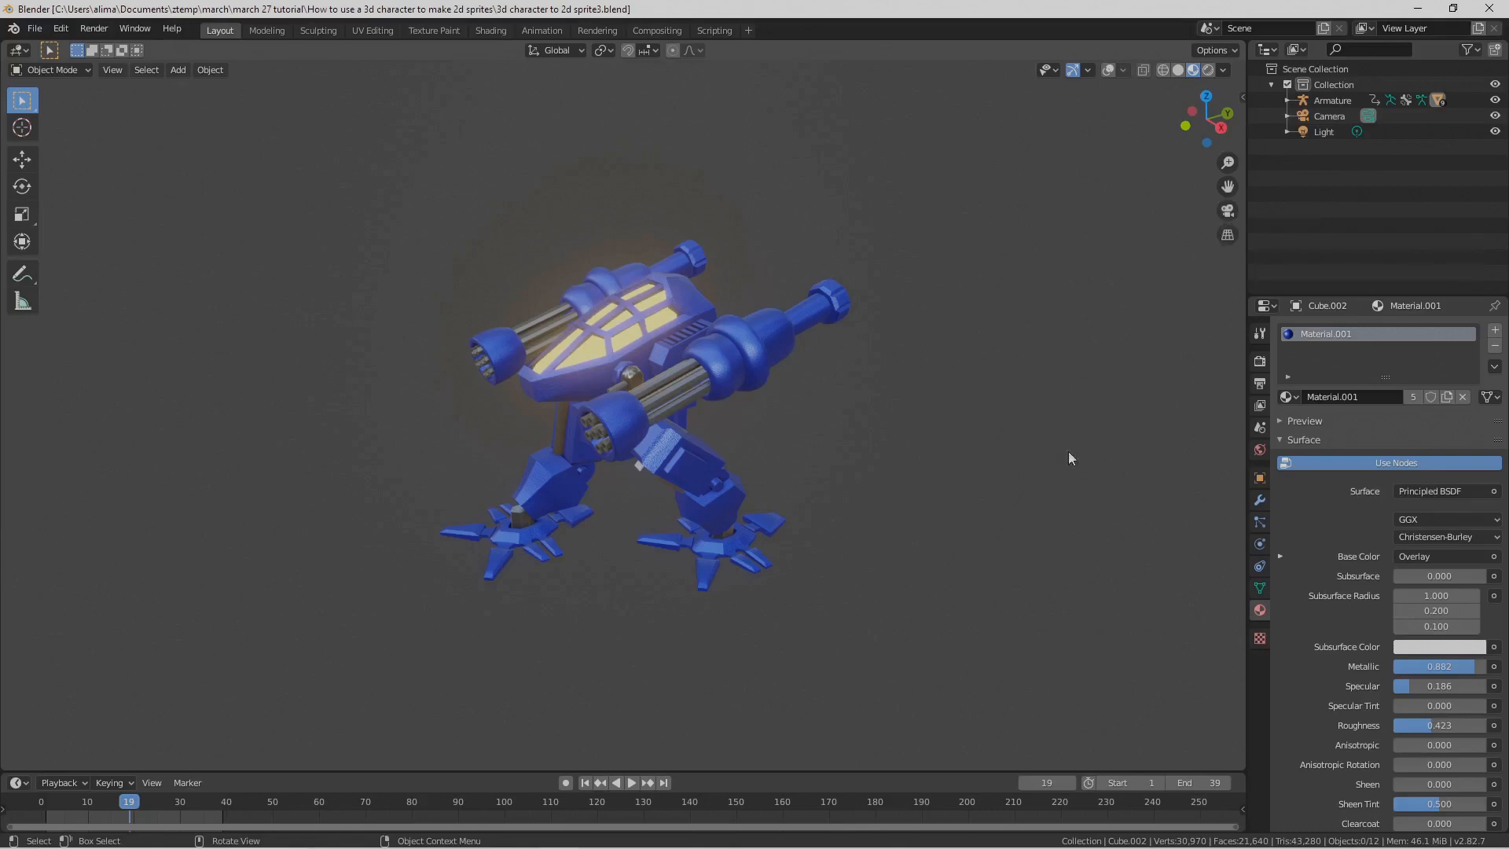
{"action": "middle_click_drag", "start_coordinate": [1036, 581], "coordinate": [1033, 512]}
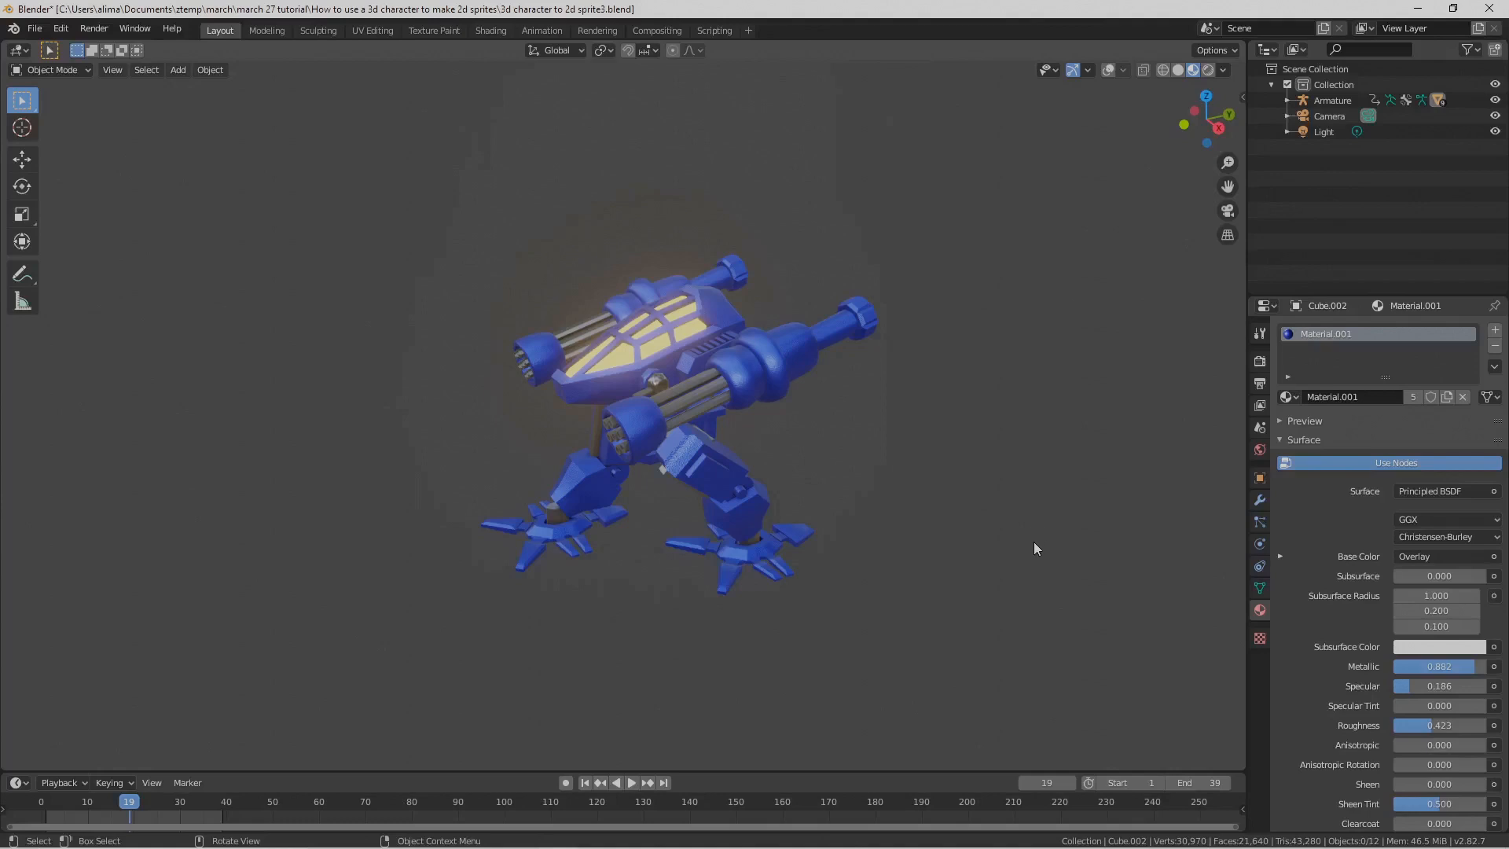
Step: Show the viewport sidebar's View settings, expand the 3D Nav section and narrow the sidebar slightly
{"action": "key", "text": "n"}
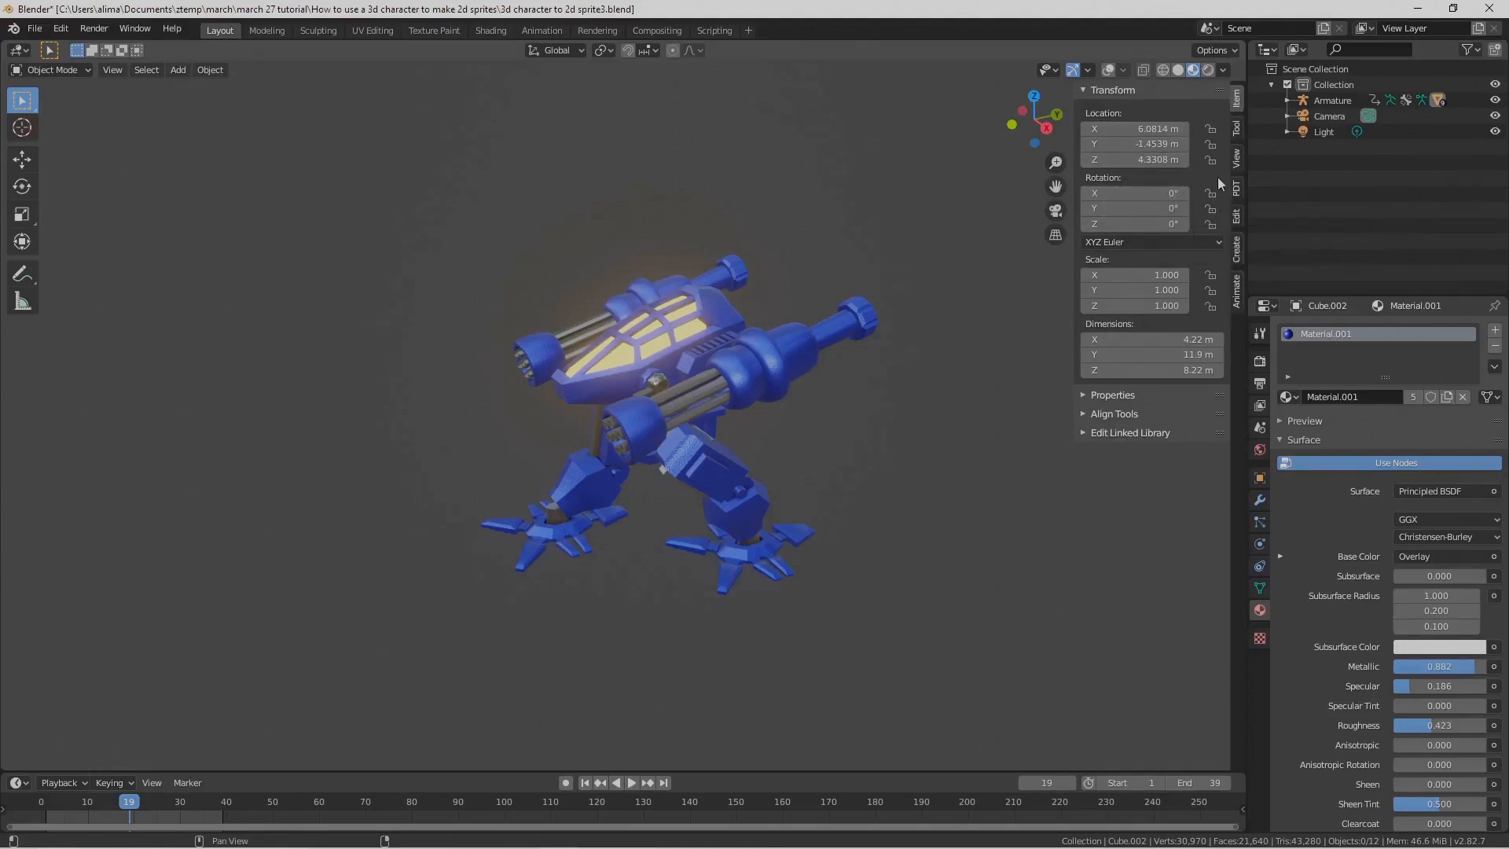
{"action": "left_click", "coordinate": [1236, 165]}
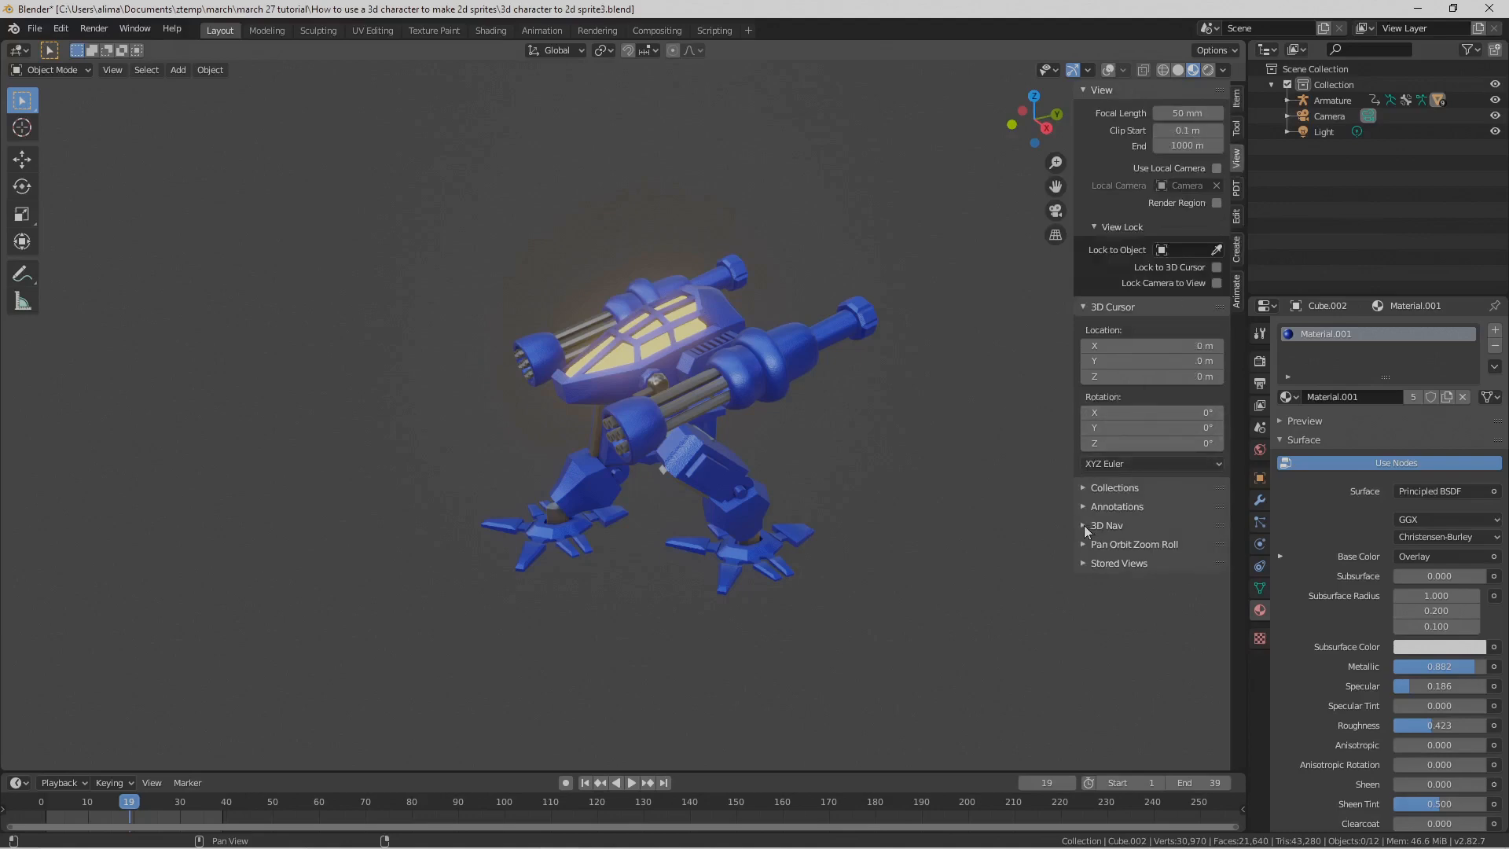
{"action": "left_click", "coordinate": [1084, 525]}
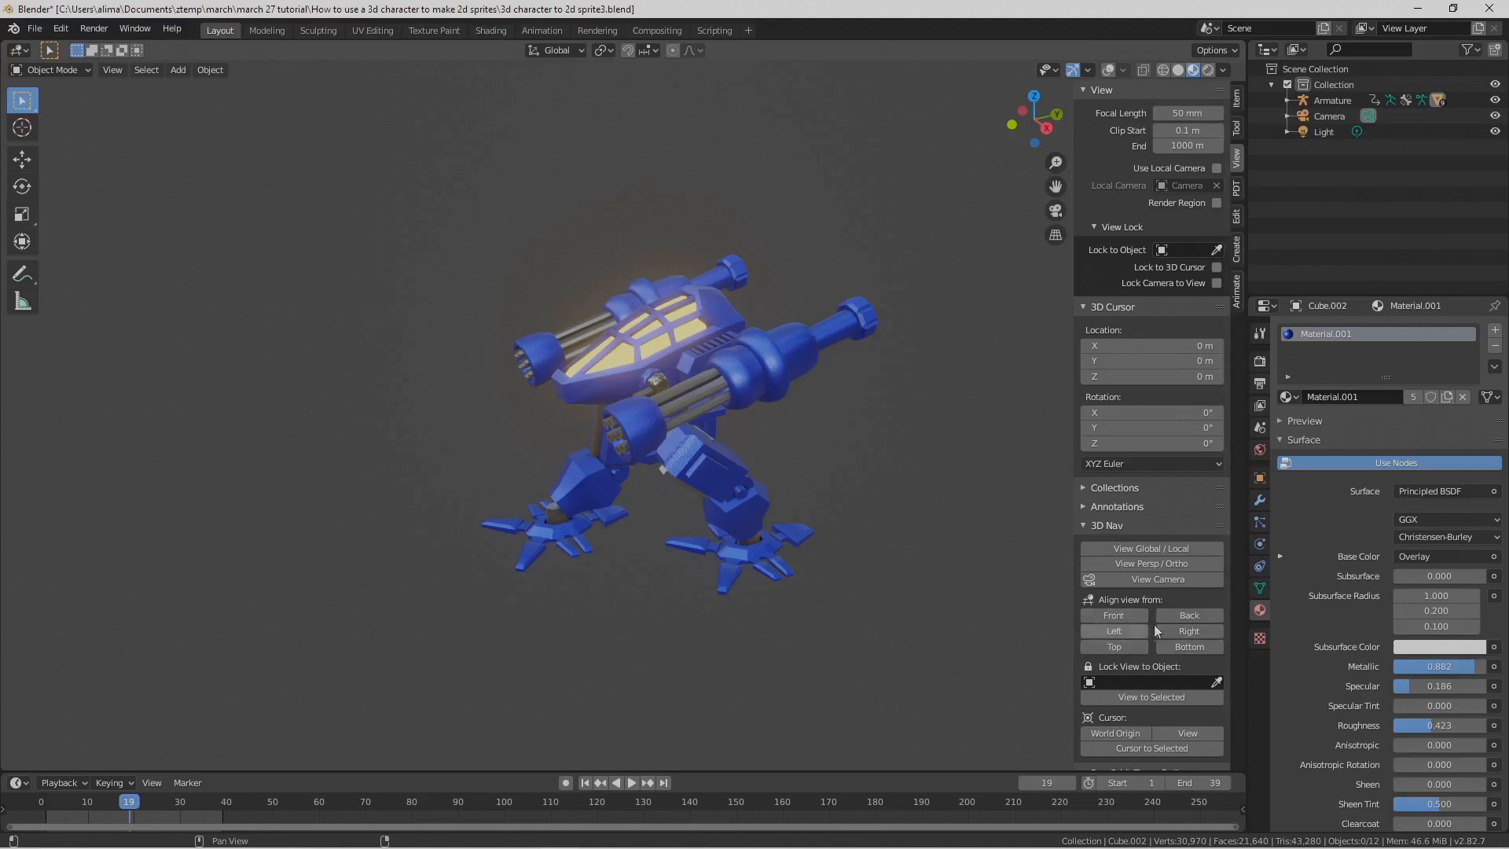
{"action": "left_click_drag", "start_coordinate": [1075, 596], "coordinate": [1099, 595]}
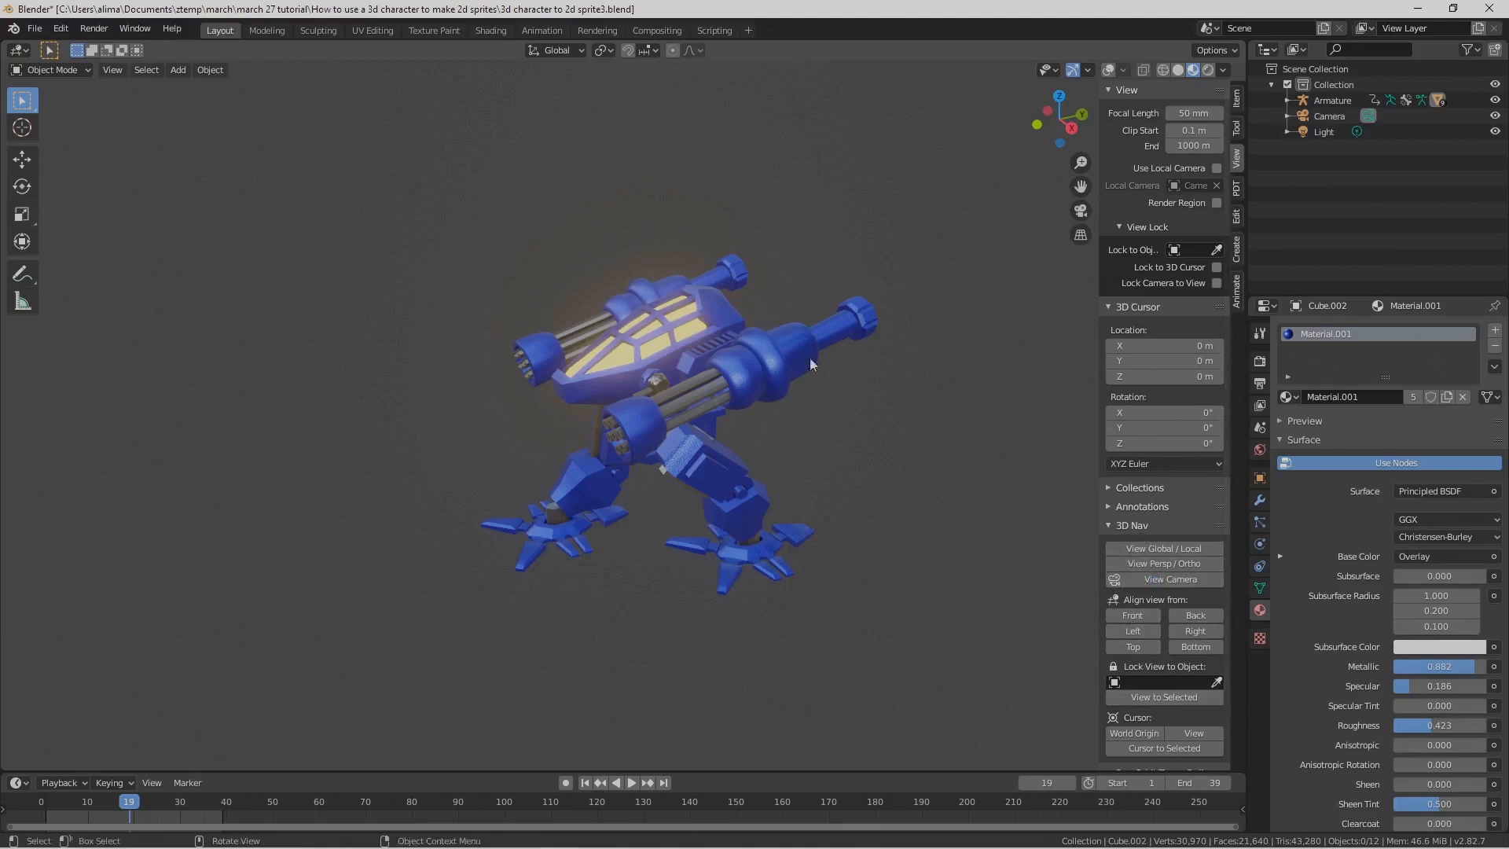
Step: Check in the add-on preferences whether the 3D View: 3D Navigation add-on is enabled, then close the preferences
{"action": "left_click", "coordinate": [61, 28]}
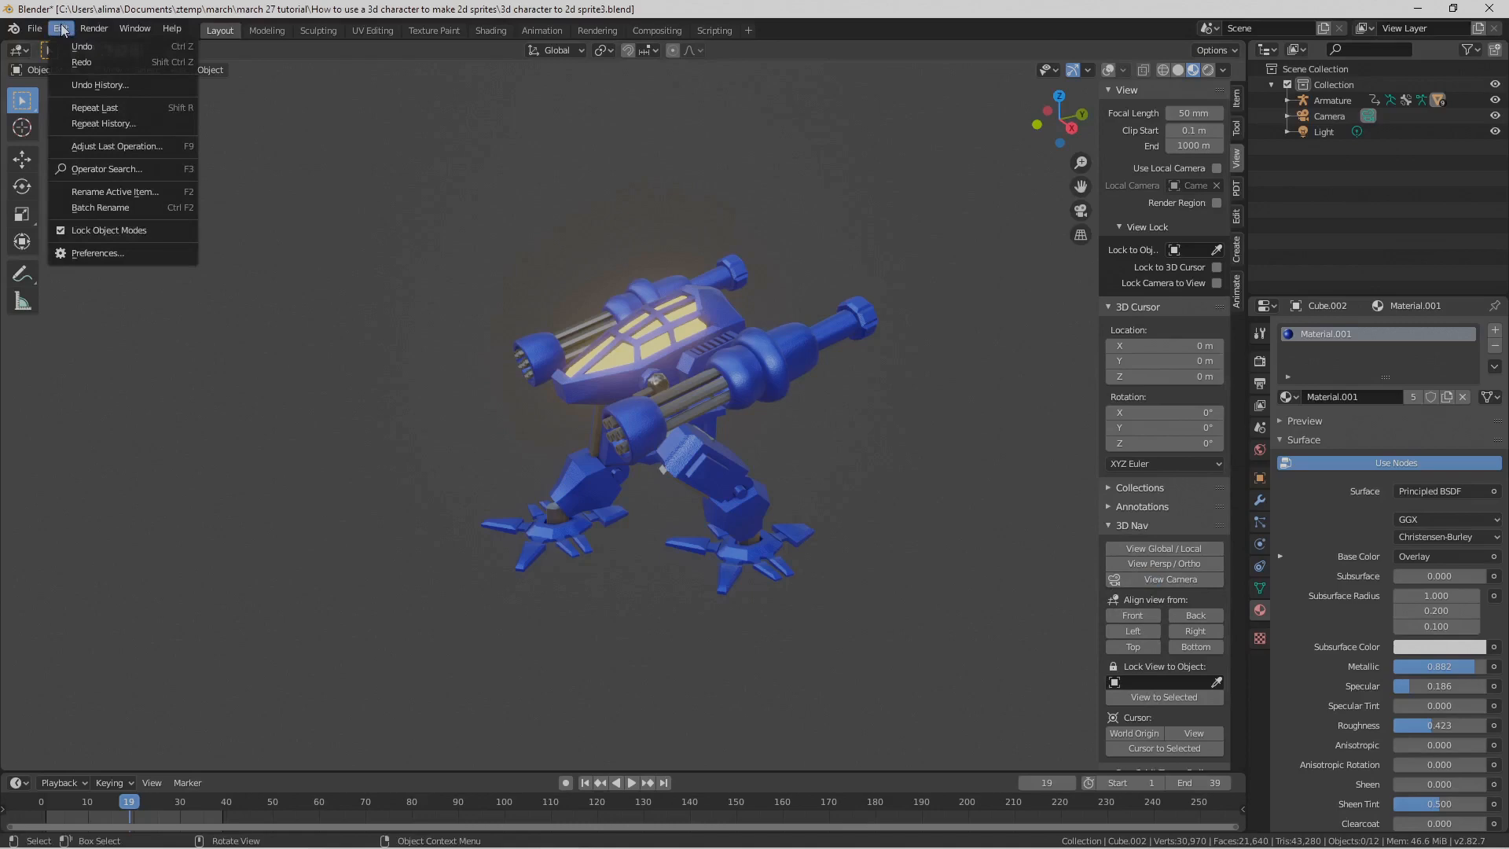
{"action": "left_click", "coordinate": [135, 253]}
{"action": "left_click", "coordinate": [81, 168]}
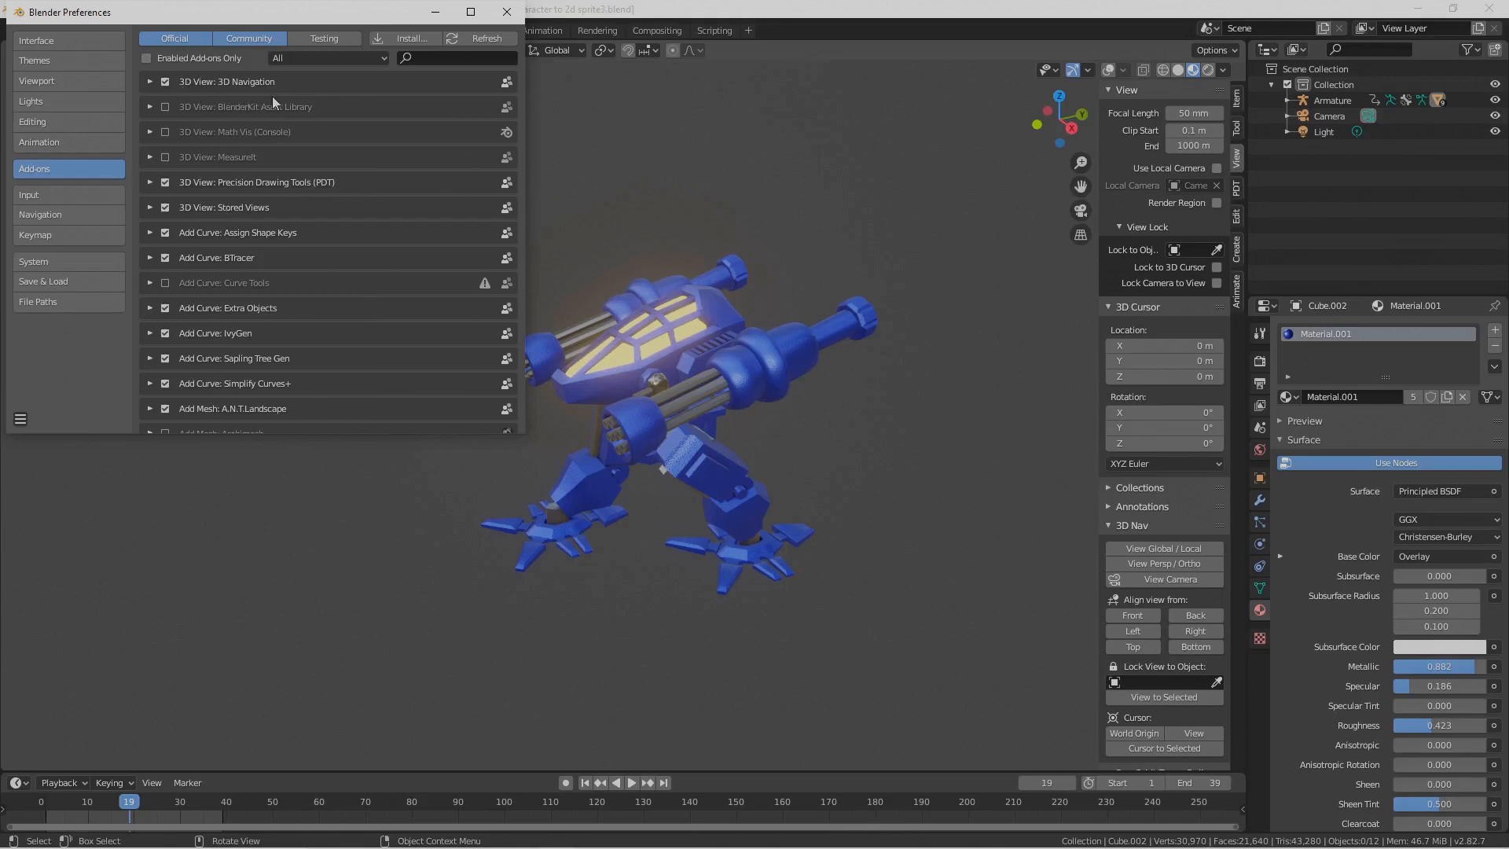
{"action": "left_click", "coordinate": [506, 12]}
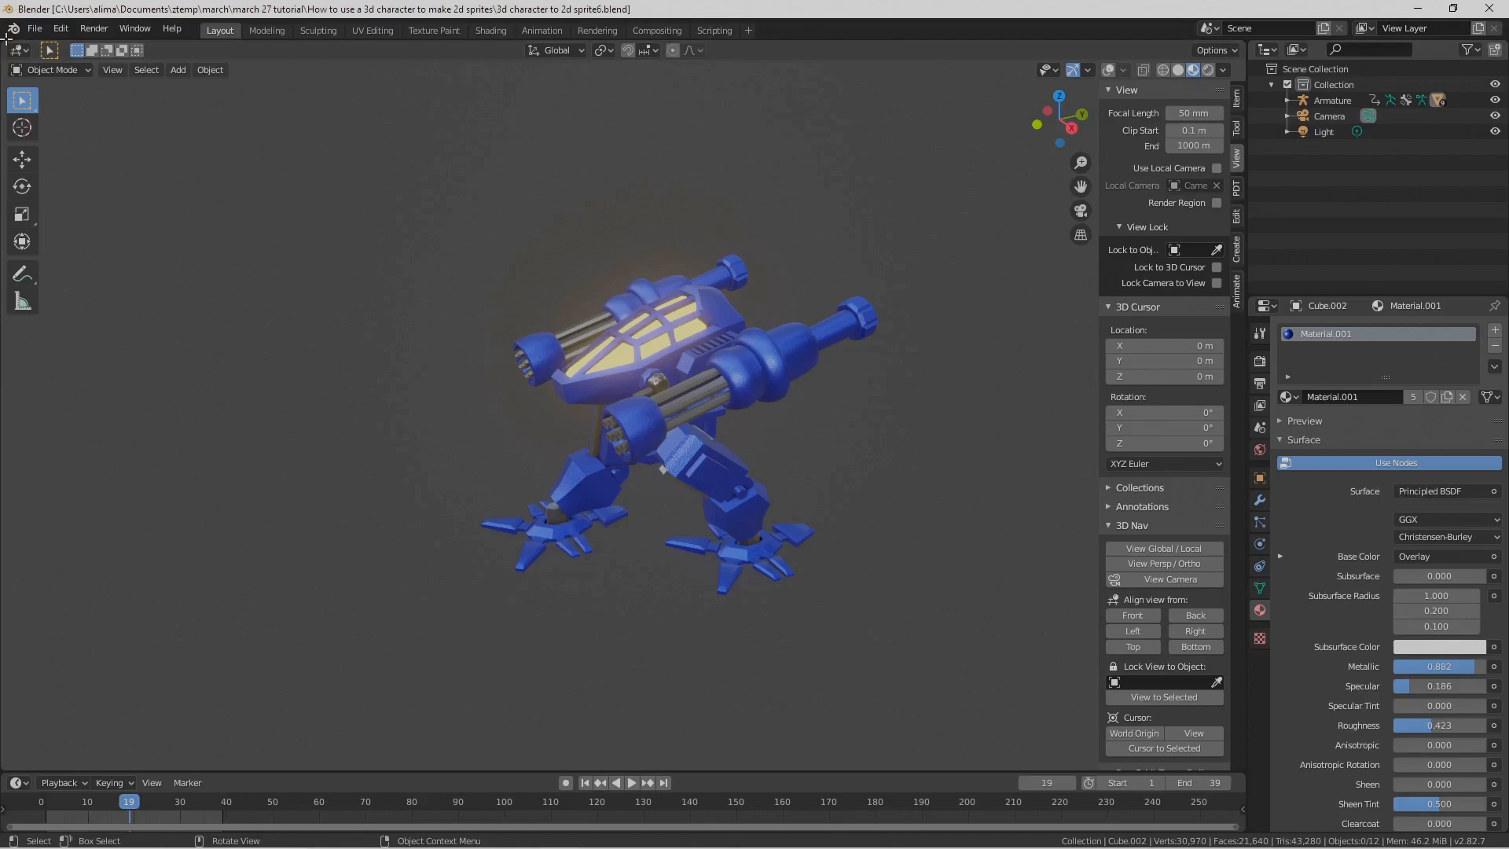
Step: Split the 3D viewport vertically about a third of the way across and hide the sidebar in the new narrower viewport
{"action": "right_click", "coordinate": [6, 40]}
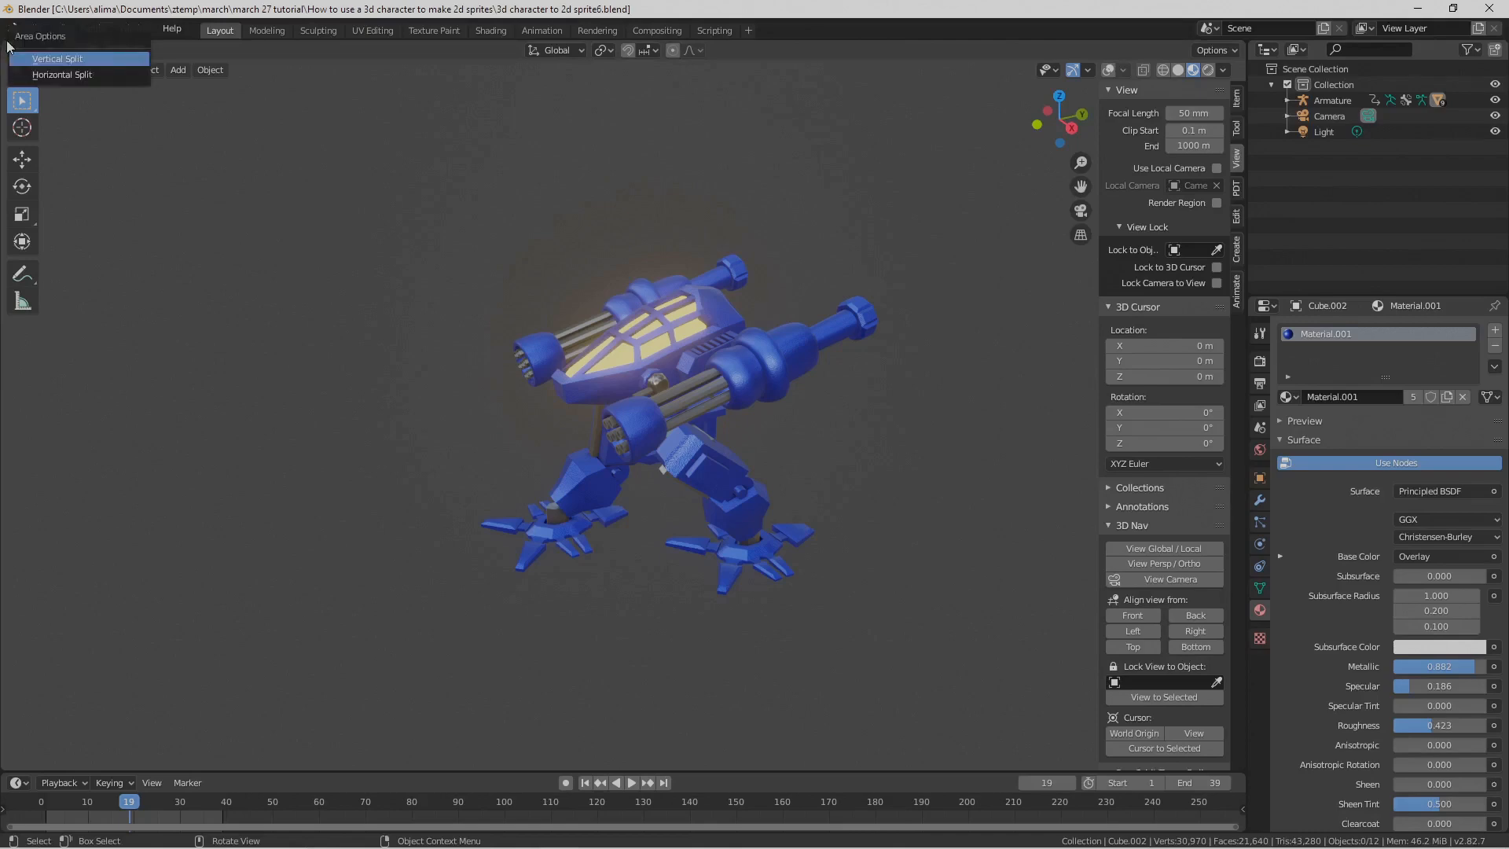
{"action": "left_click", "coordinate": [101, 58]}
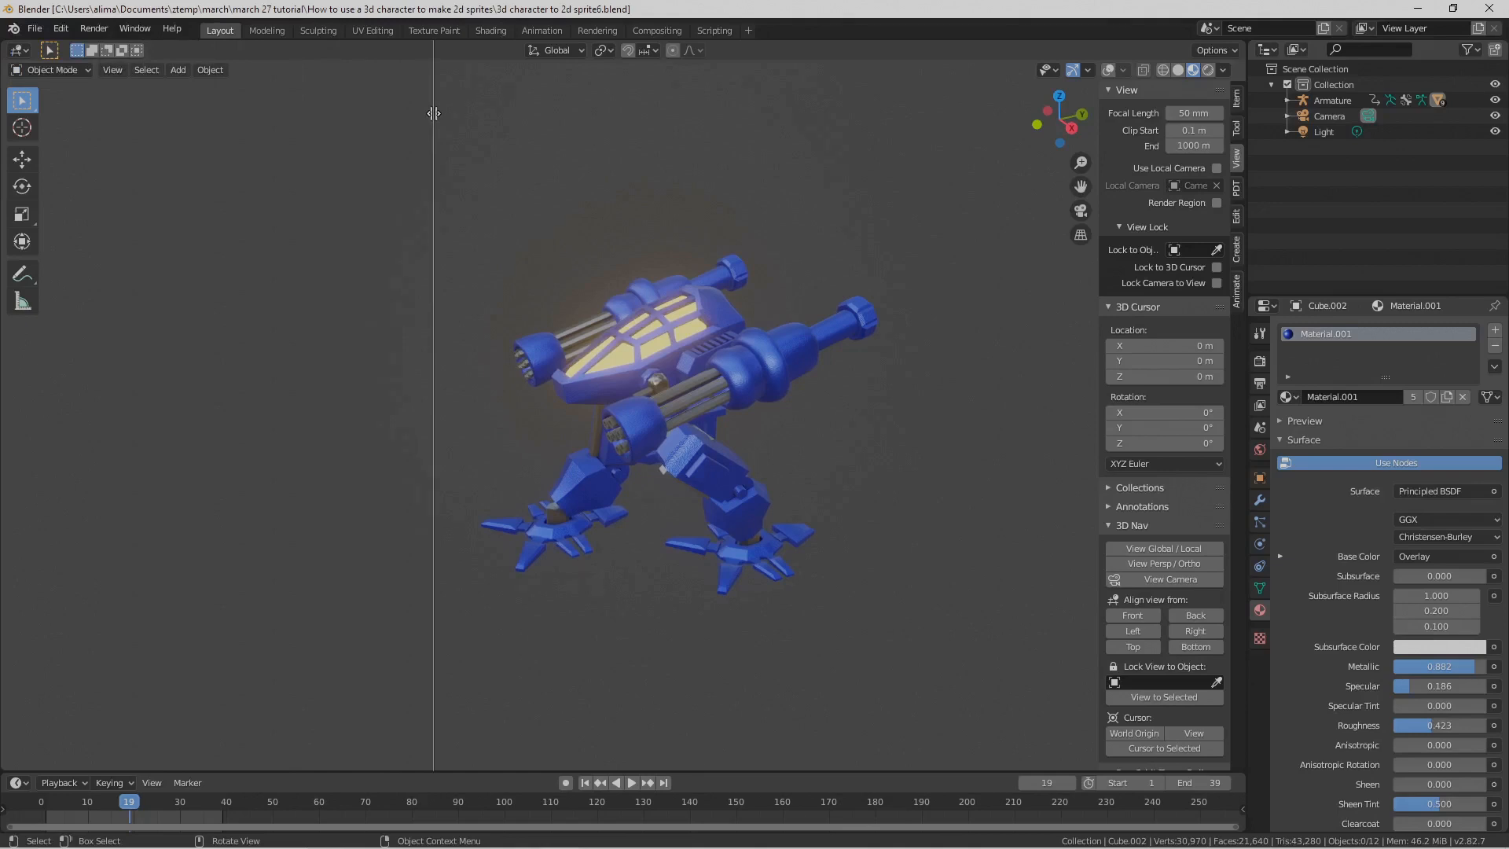
{"action": "left_click", "coordinate": [433, 113]}
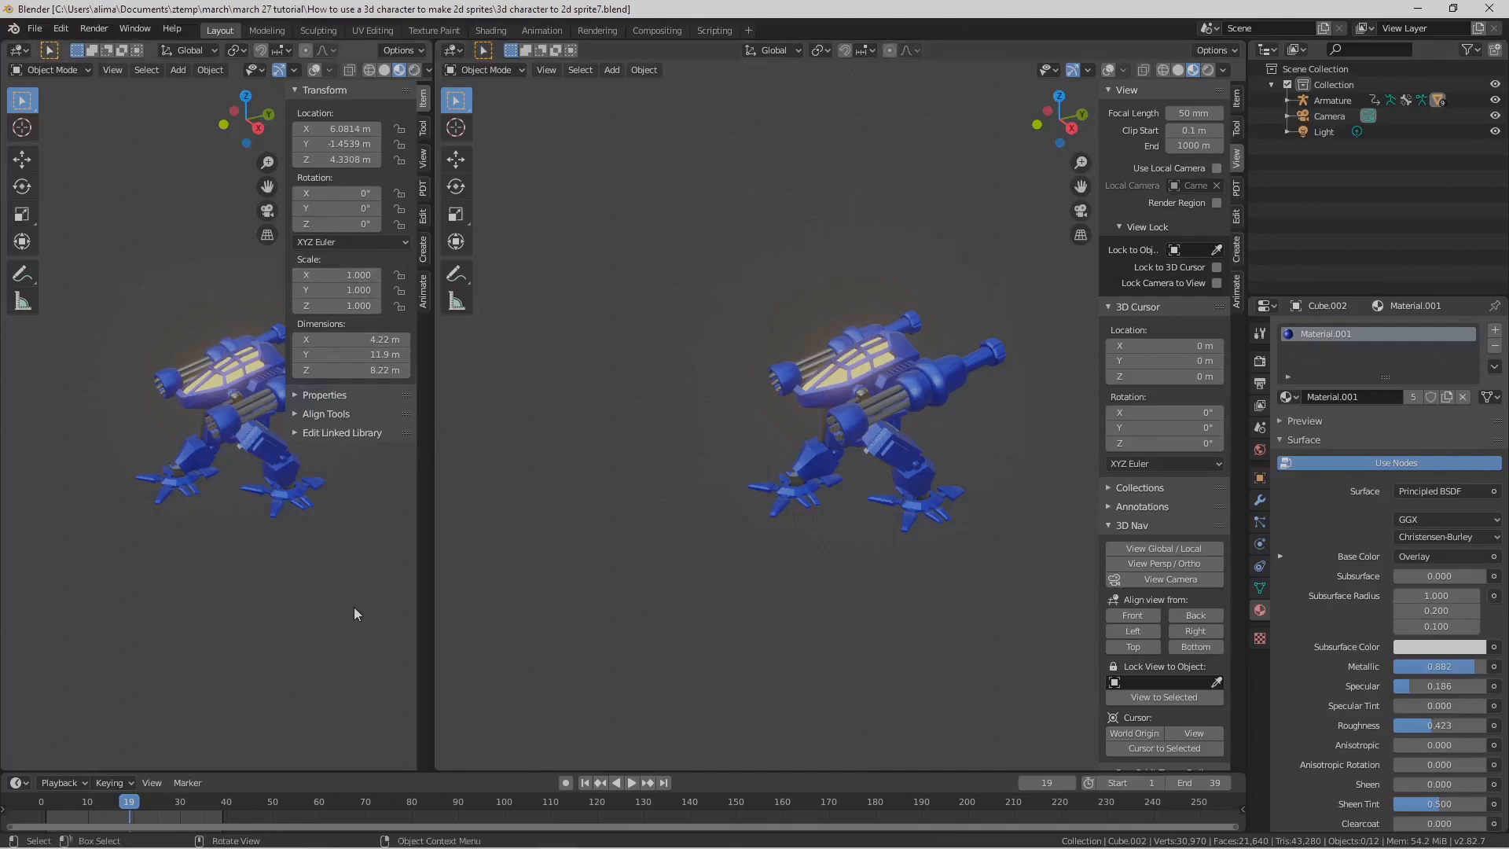
{"action": "key", "text": "n"}
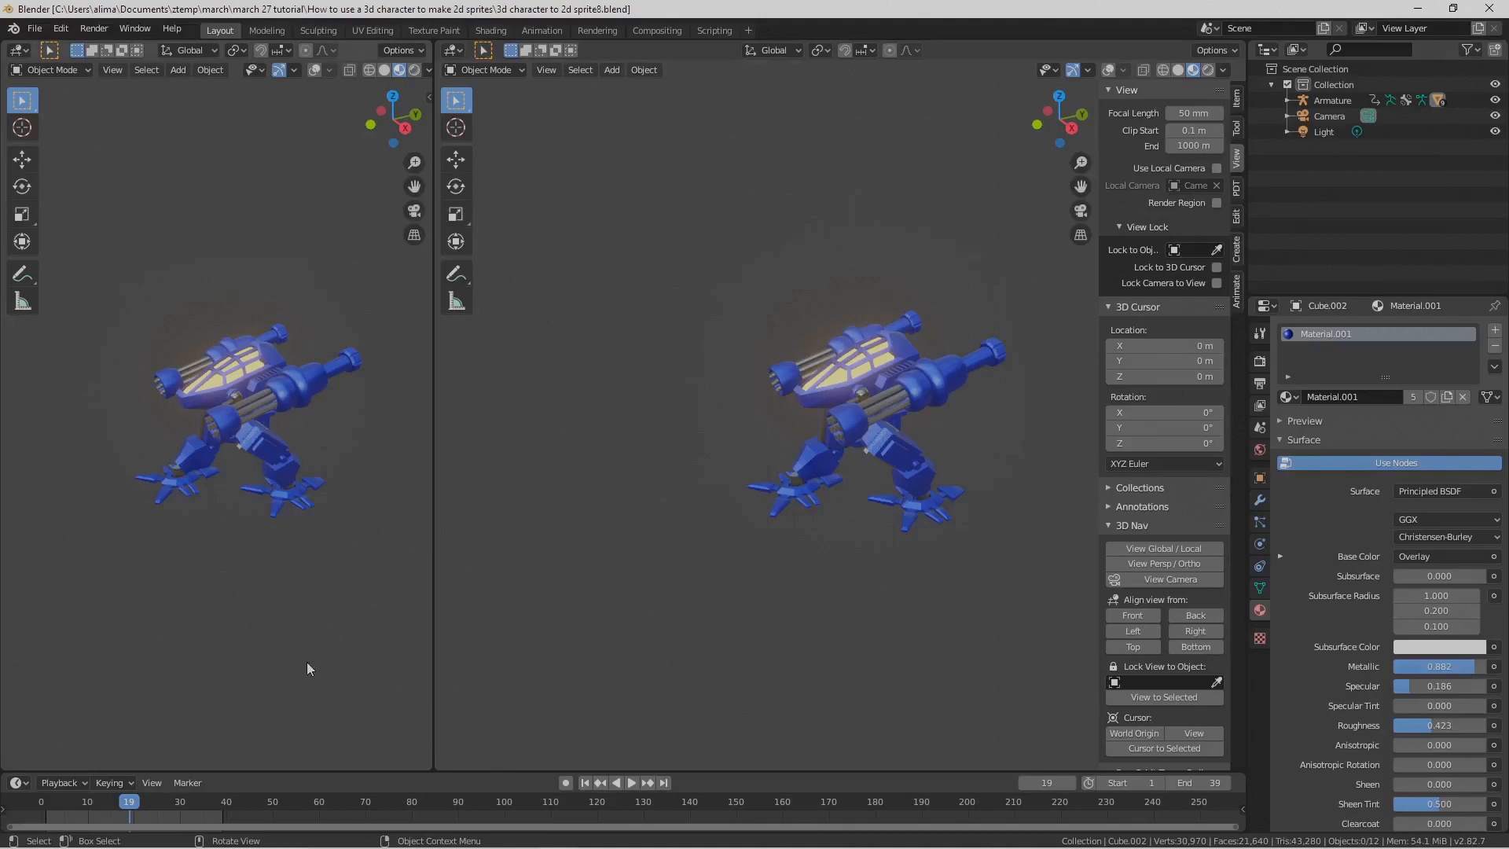
Step: Look through the camera in the narrower viewport and, with Lock Camera to View enabled, back the camera away until the whole mech fits the frame
{"action": "left_click", "coordinate": [414, 211]}
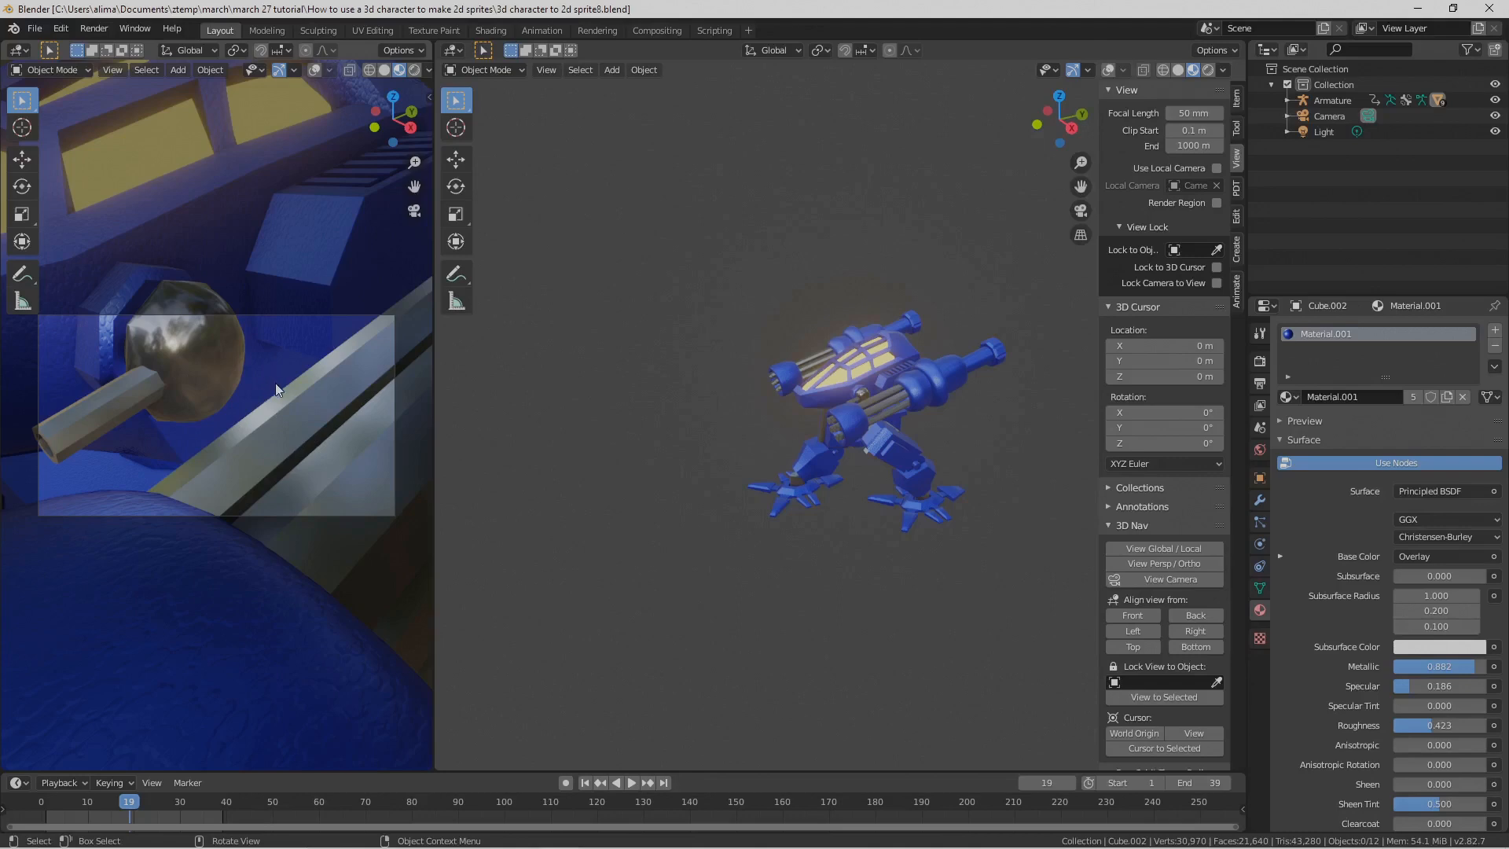
{"action": "key", "text": "n"}
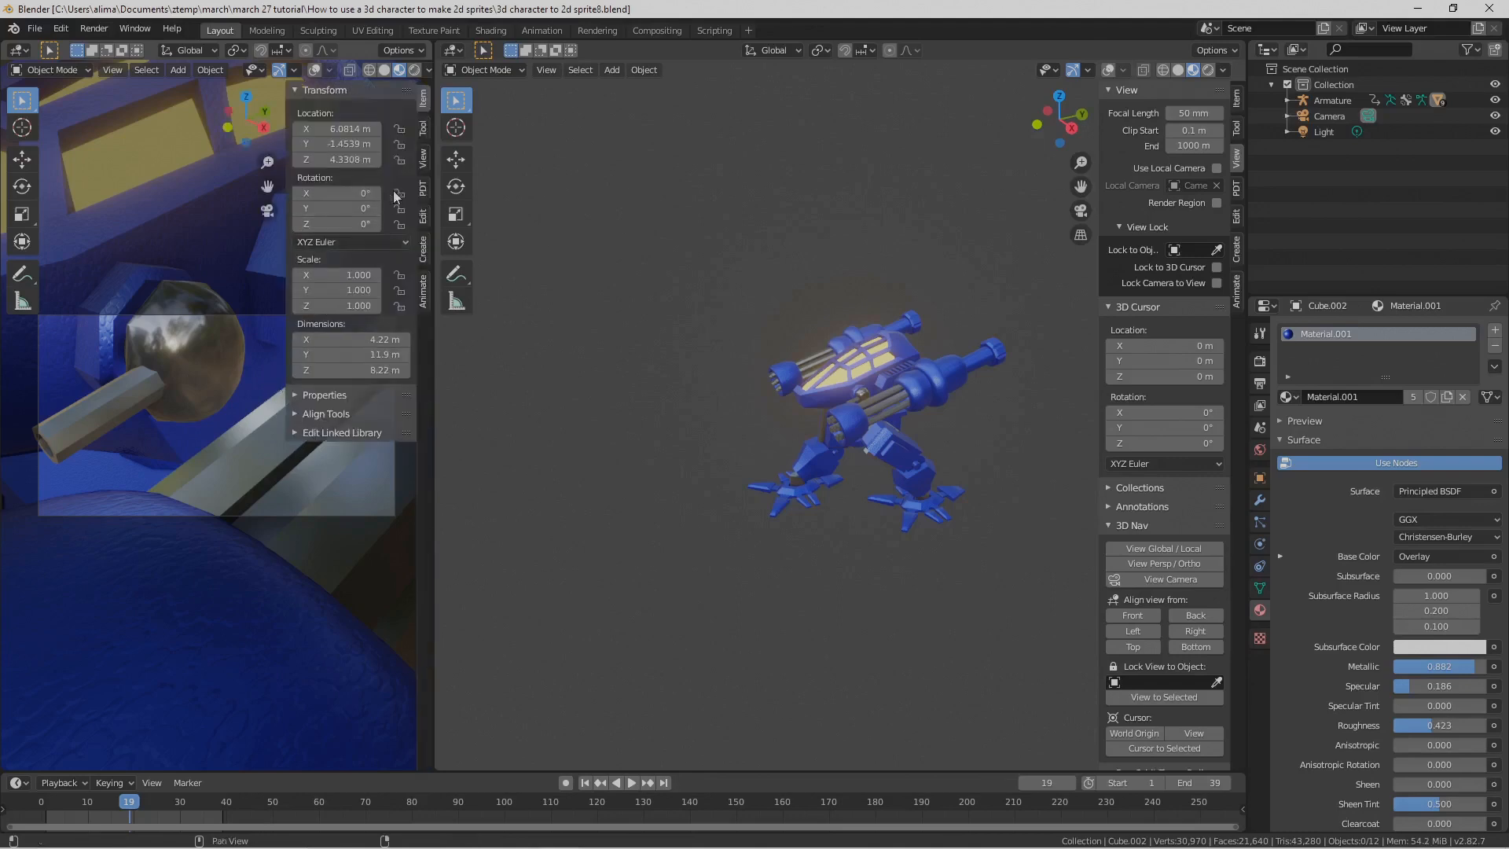
{"action": "left_click", "coordinate": [423, 162]}
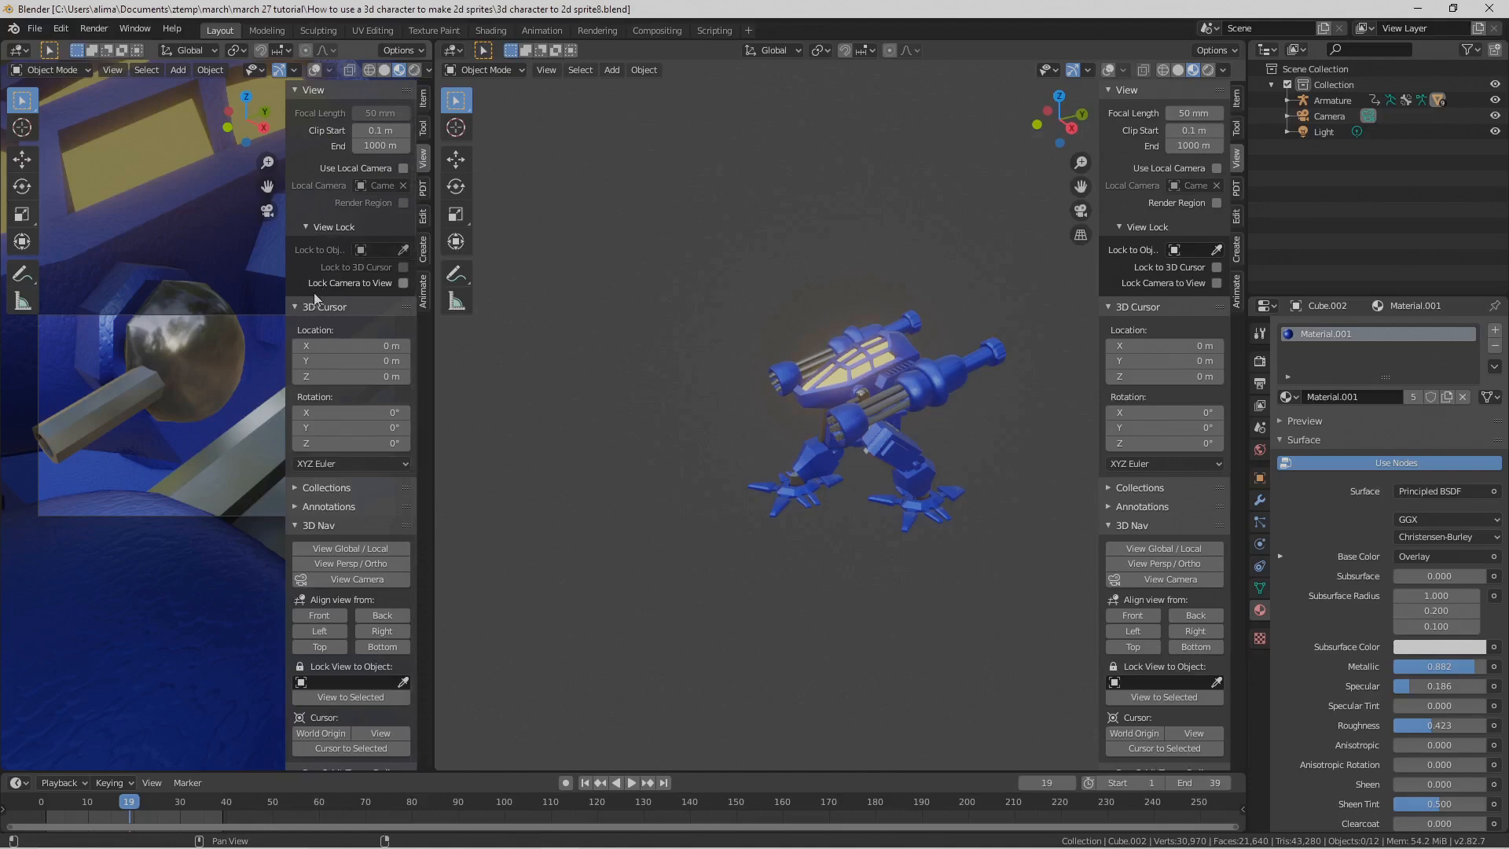
{"action": "left_click", "coordinate": [404, 286]}
{"action": "key", "text": "n"}
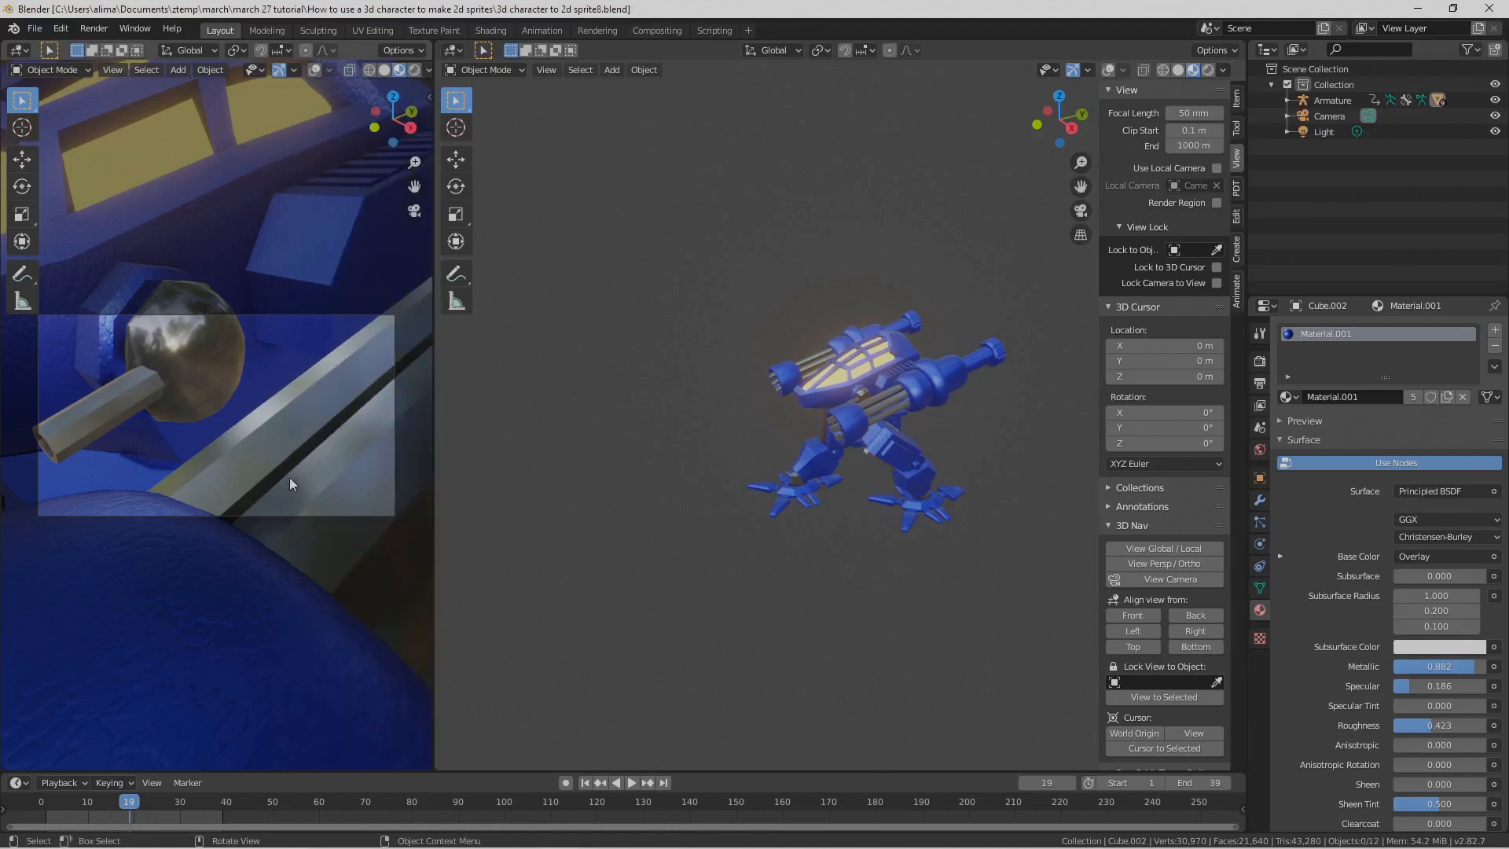
{"action": "scroll", "coordinate": [294, 461], "scroll_direction": "down", "scroll_amount": 3}
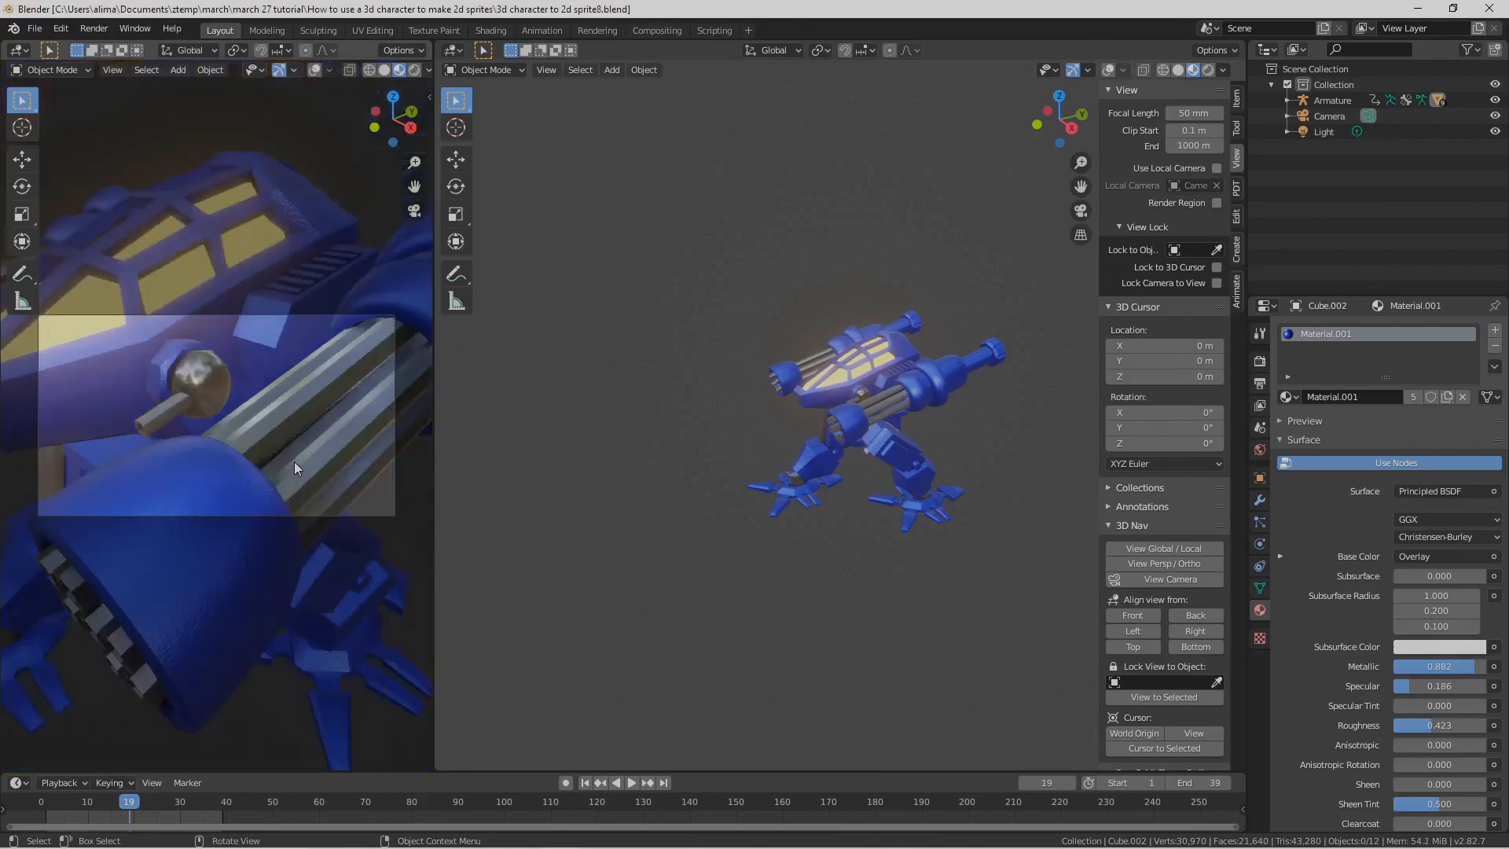
{"action": "scroll", "coordinate": [294, 460], "scroll_direction": "down", "scroll_amount": 8}
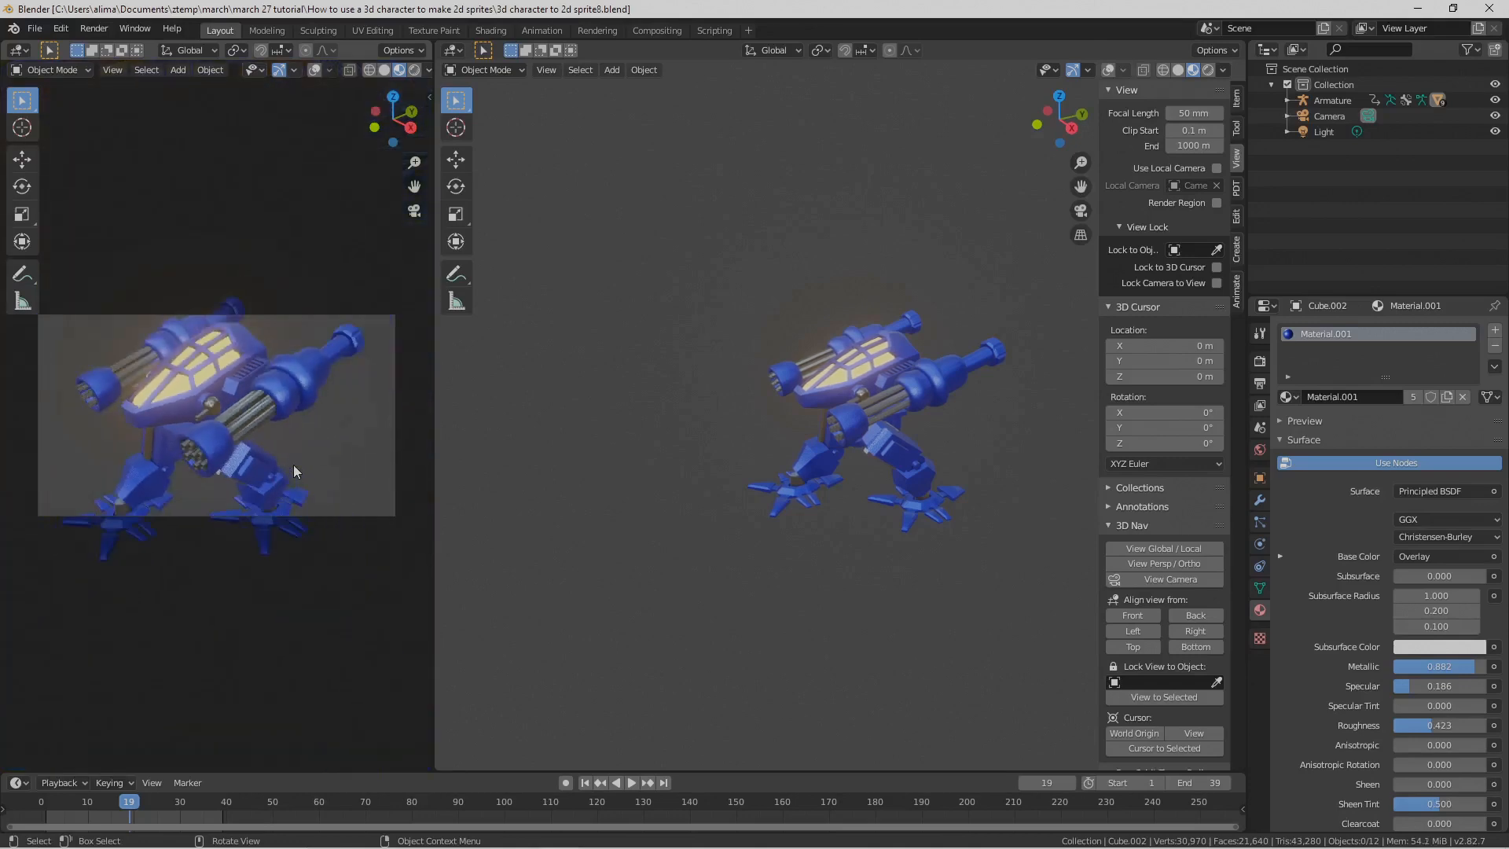
{"action": "scroll", "coordinate": [294, 471], "scroll_direction": "down", "scroll_amount": 2}
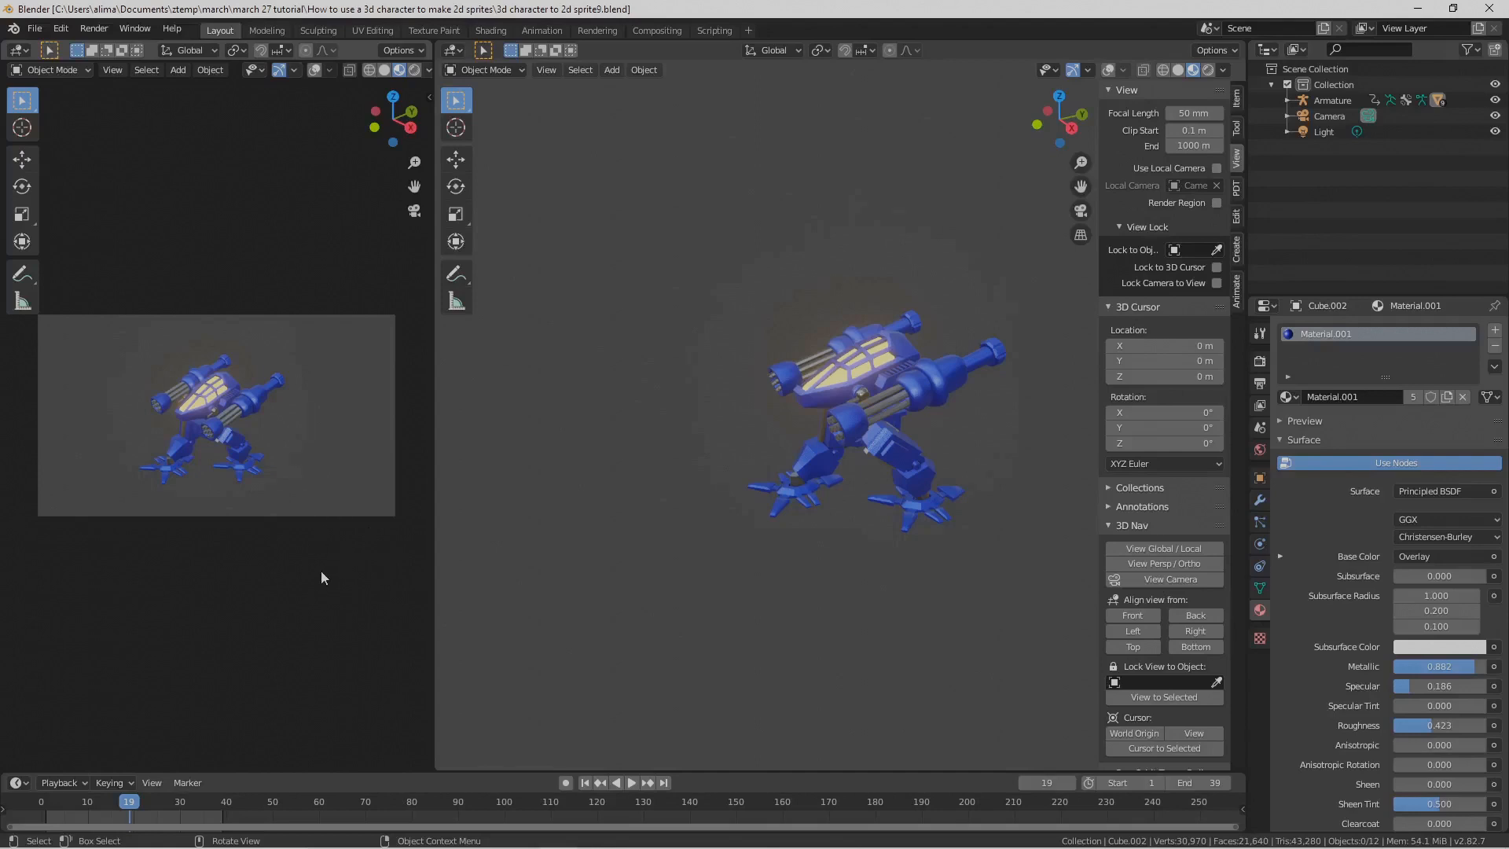
Step: Disable Lock Camera to View in the camera viewport, hide its sidebar and save the file as 3d character to 2d sprite10.blend
{"action": "key", "text": "n"}
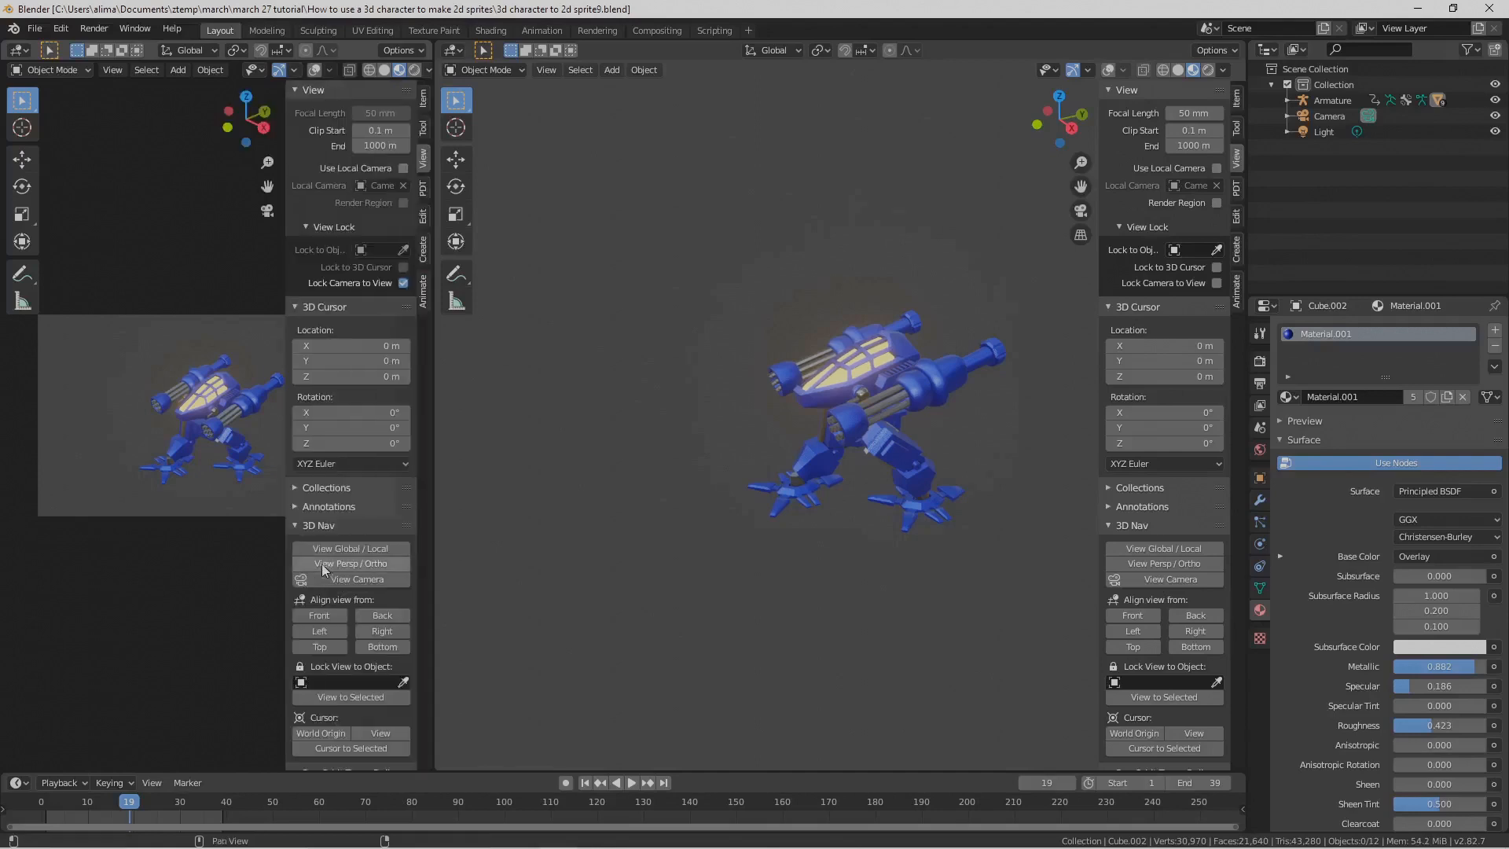
{"action": "left_click", "coordinate": [403, 283]}
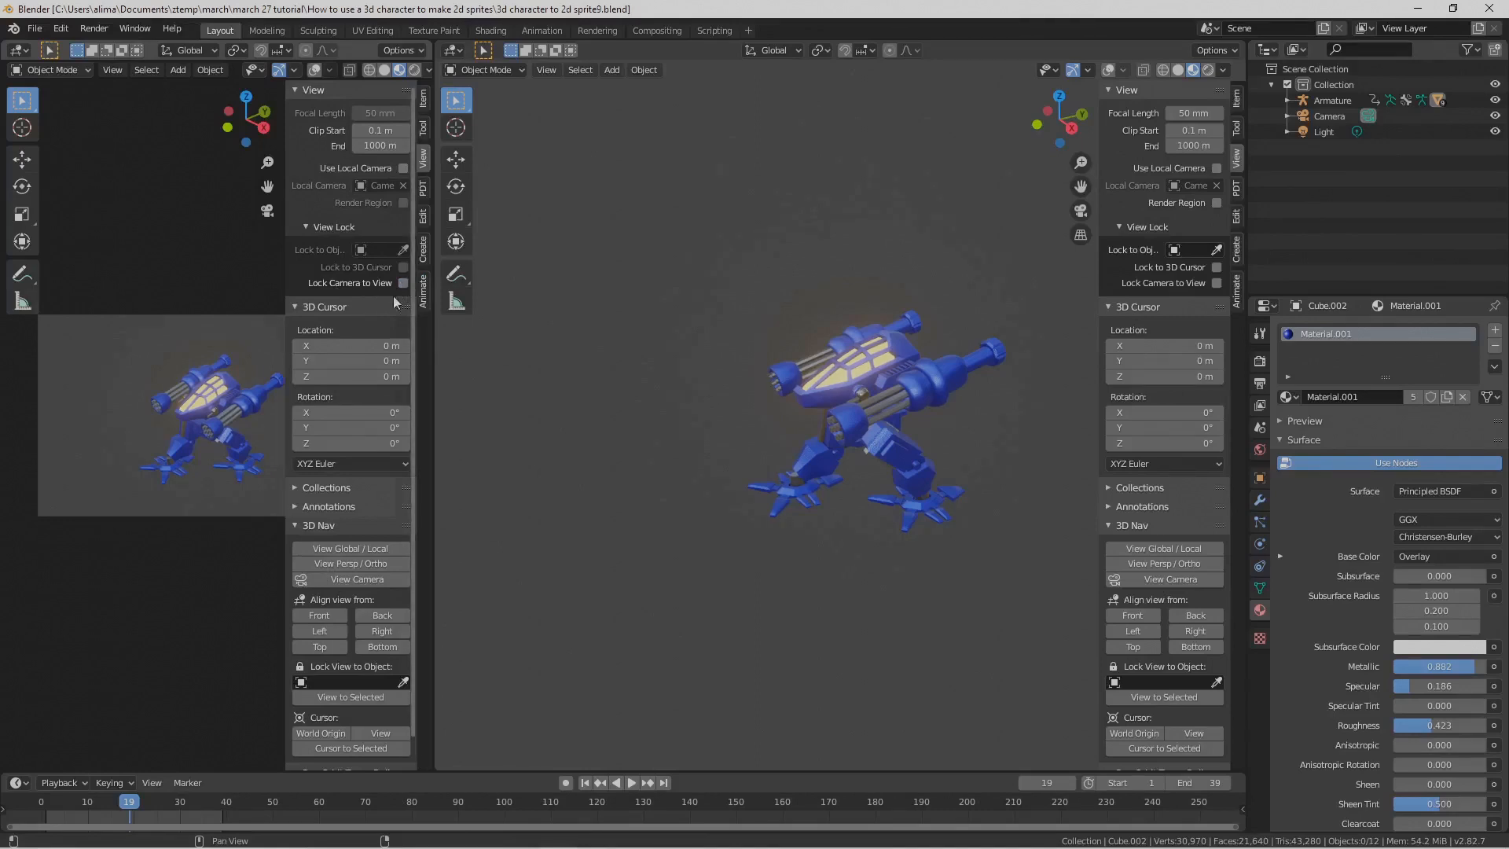
{"action": "key", "text": "n"}
{"action": "key", "text": "ctrl+alt+s"}
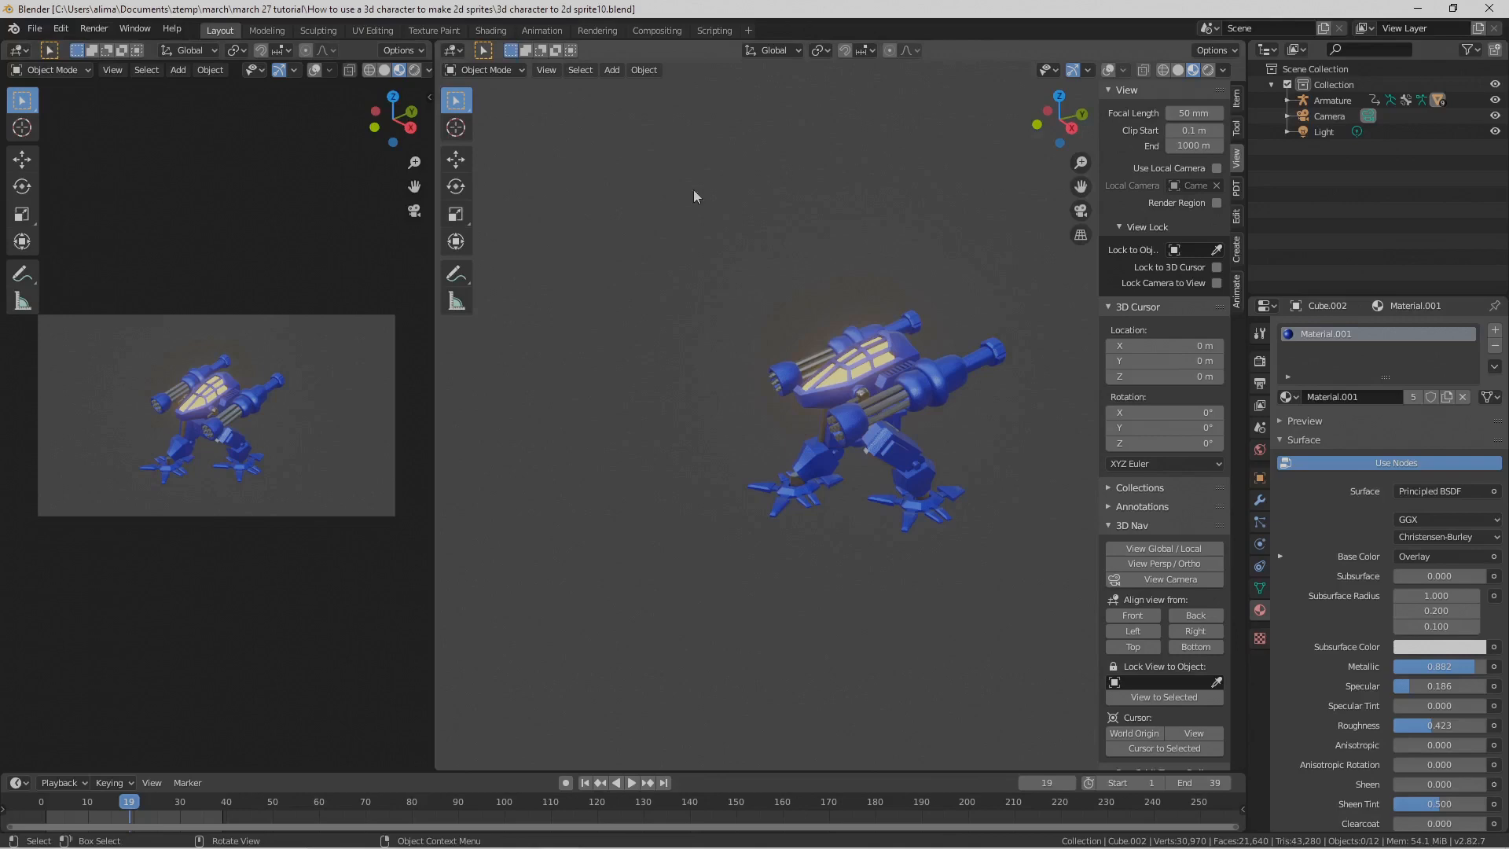
Step: Show overlays in the camera viewport, select the camera and set its lens type to Orthographic
{"action": "left_click", "coordinate": [315, 71]}
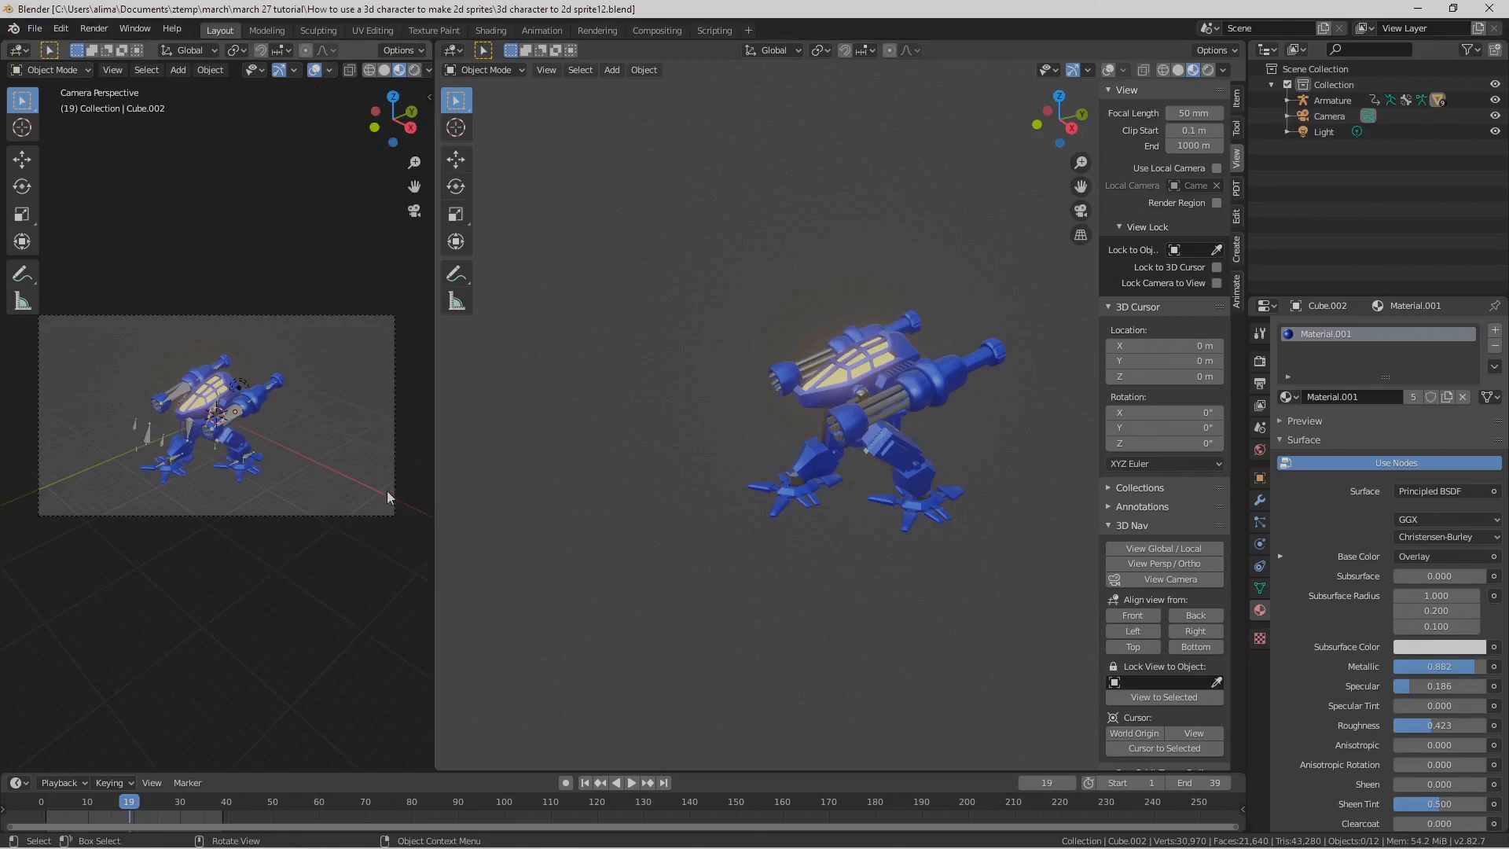
{"action": "left_click", "coordinate": [394, 472]}
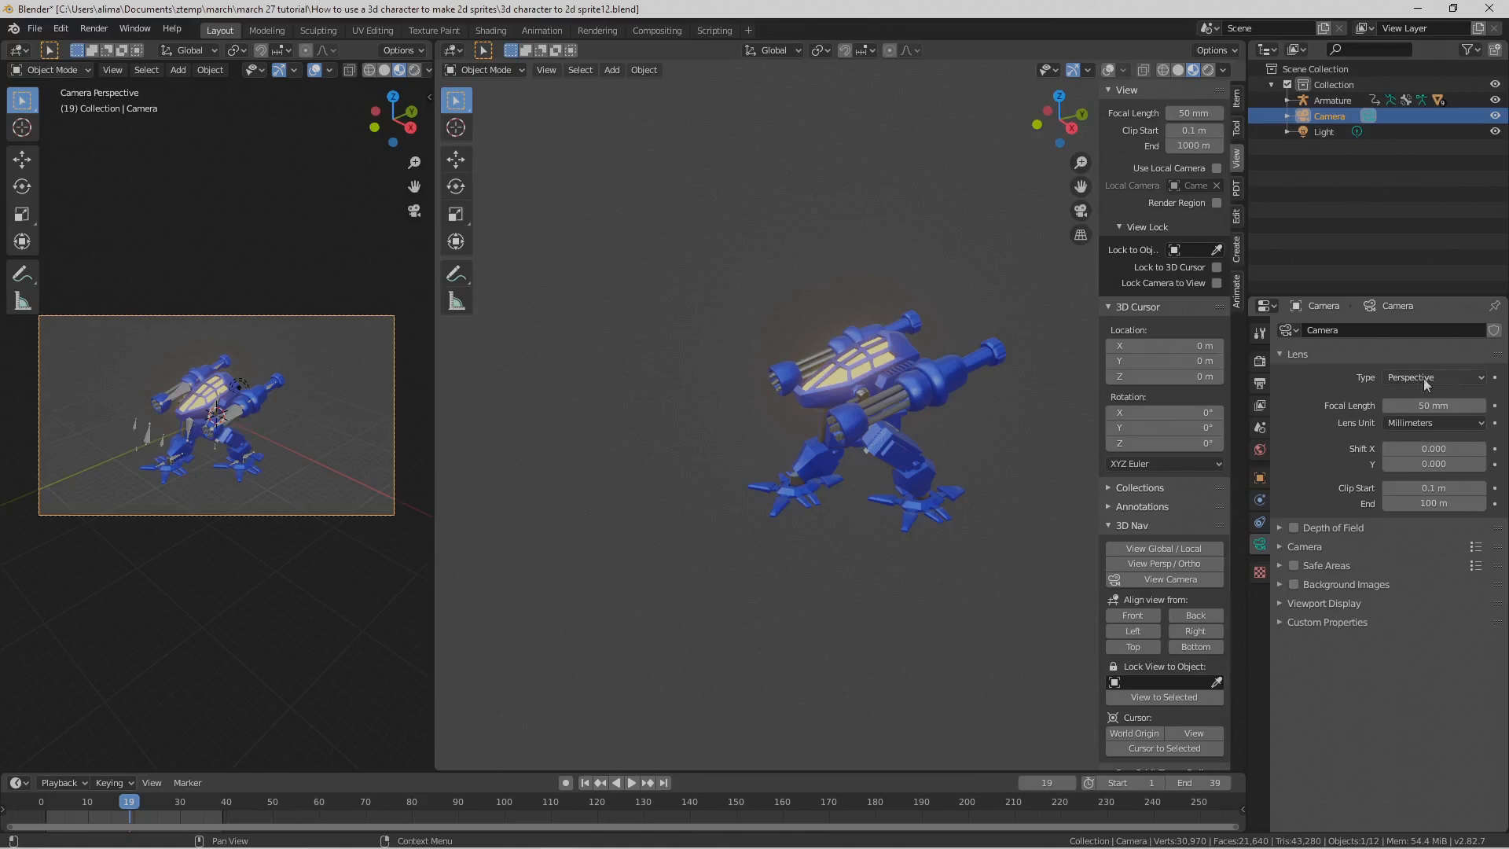
{"action": "left_click", "coordinate": [1482, 379]}
{"action": "left_click", "coordinate": [1459, 412]}
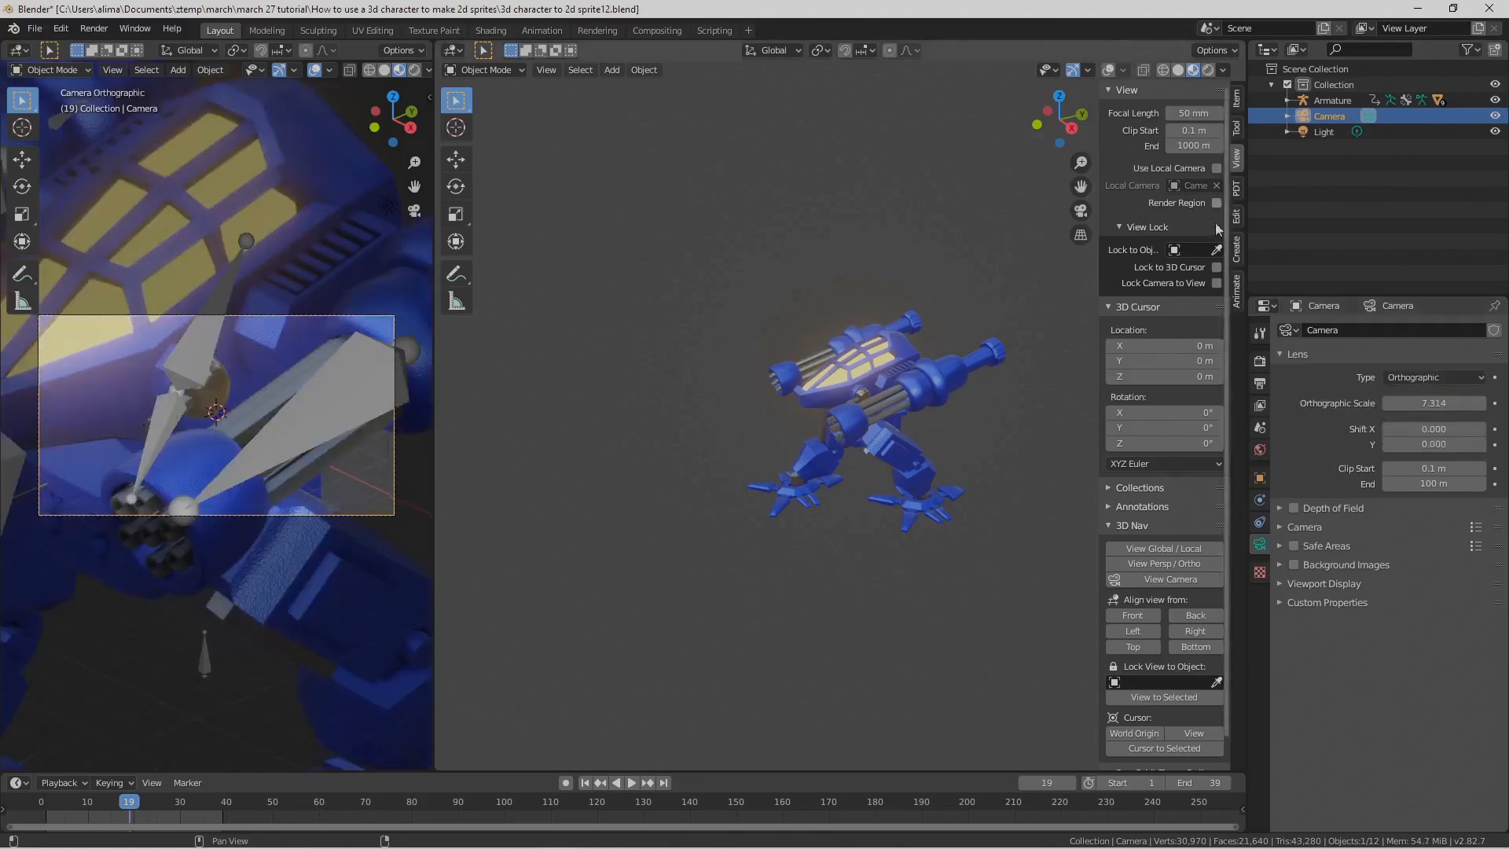
Step: Set the camera's location to X 12 m, Y -12 m and Z 12 m
{"action": "left_click", "coordinate": [1235, 97]}
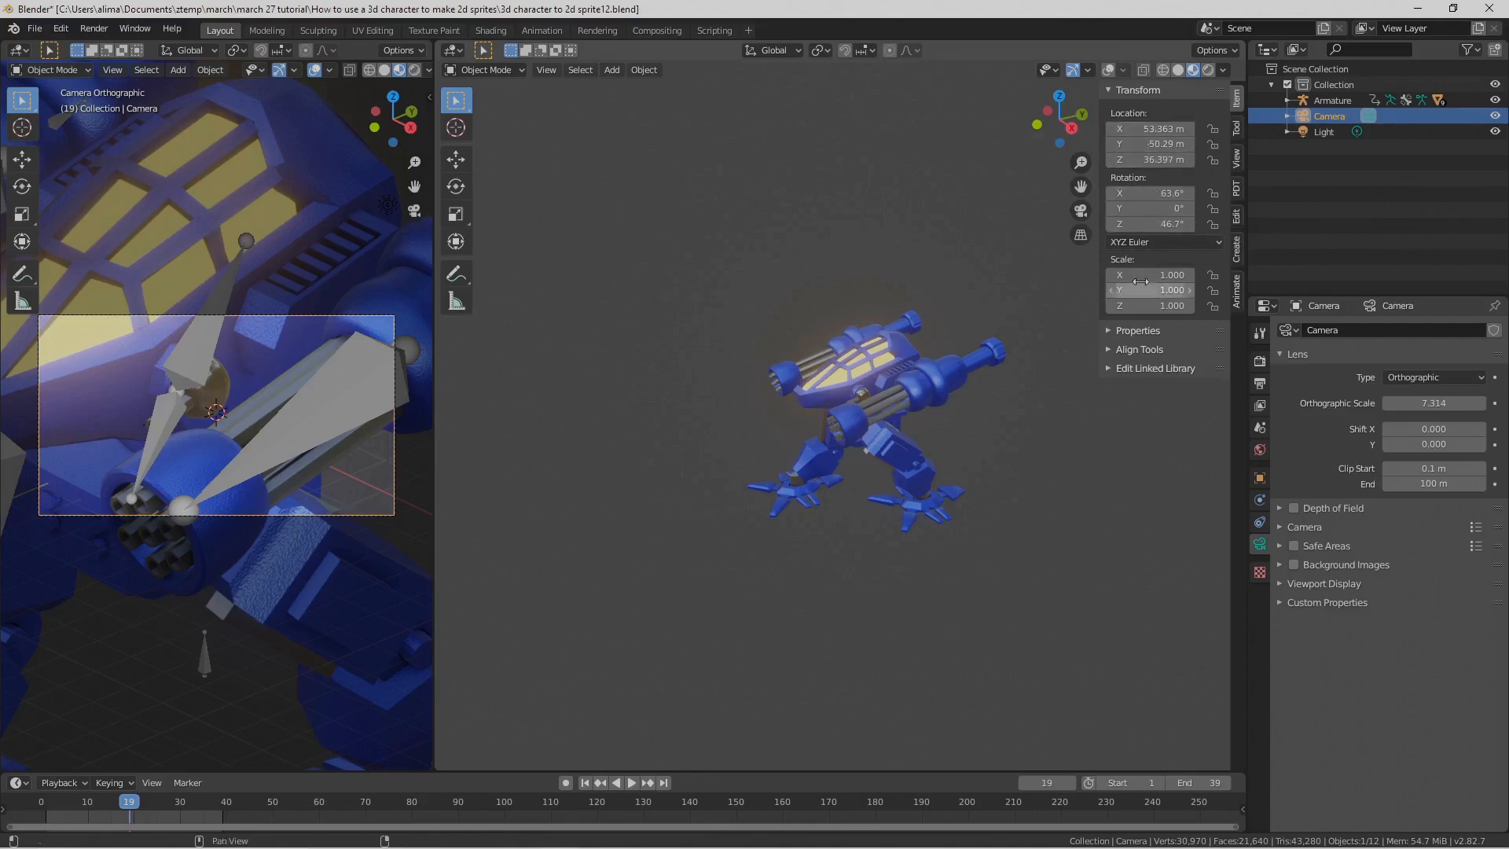
{"action": "left_click", "coordinate": [1157, 129]}
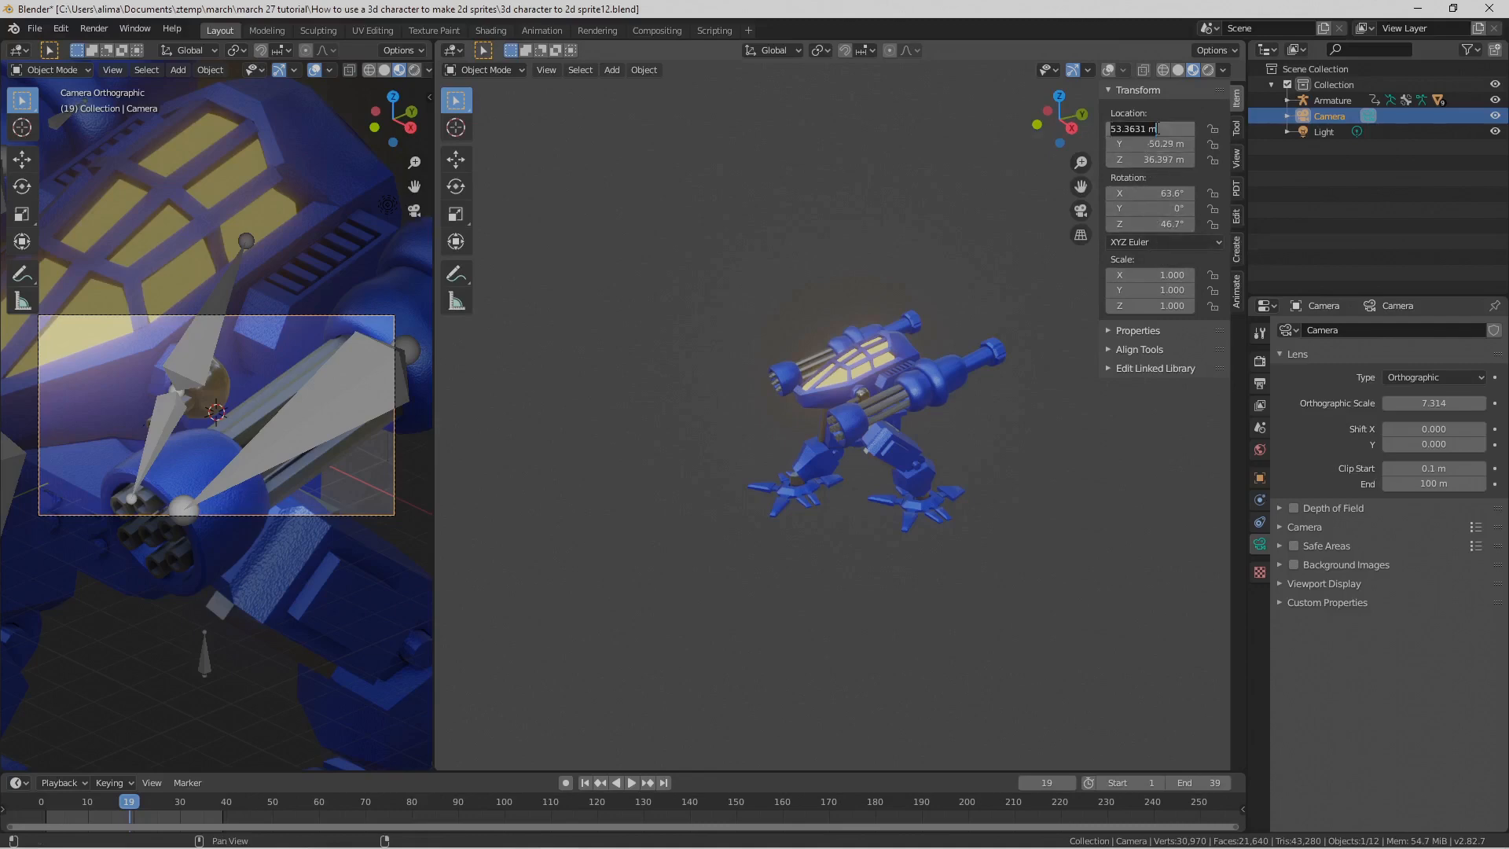
{"action": "type", "text": "12"}
{"action": "left_click", "coordinate": [1156, 144]}
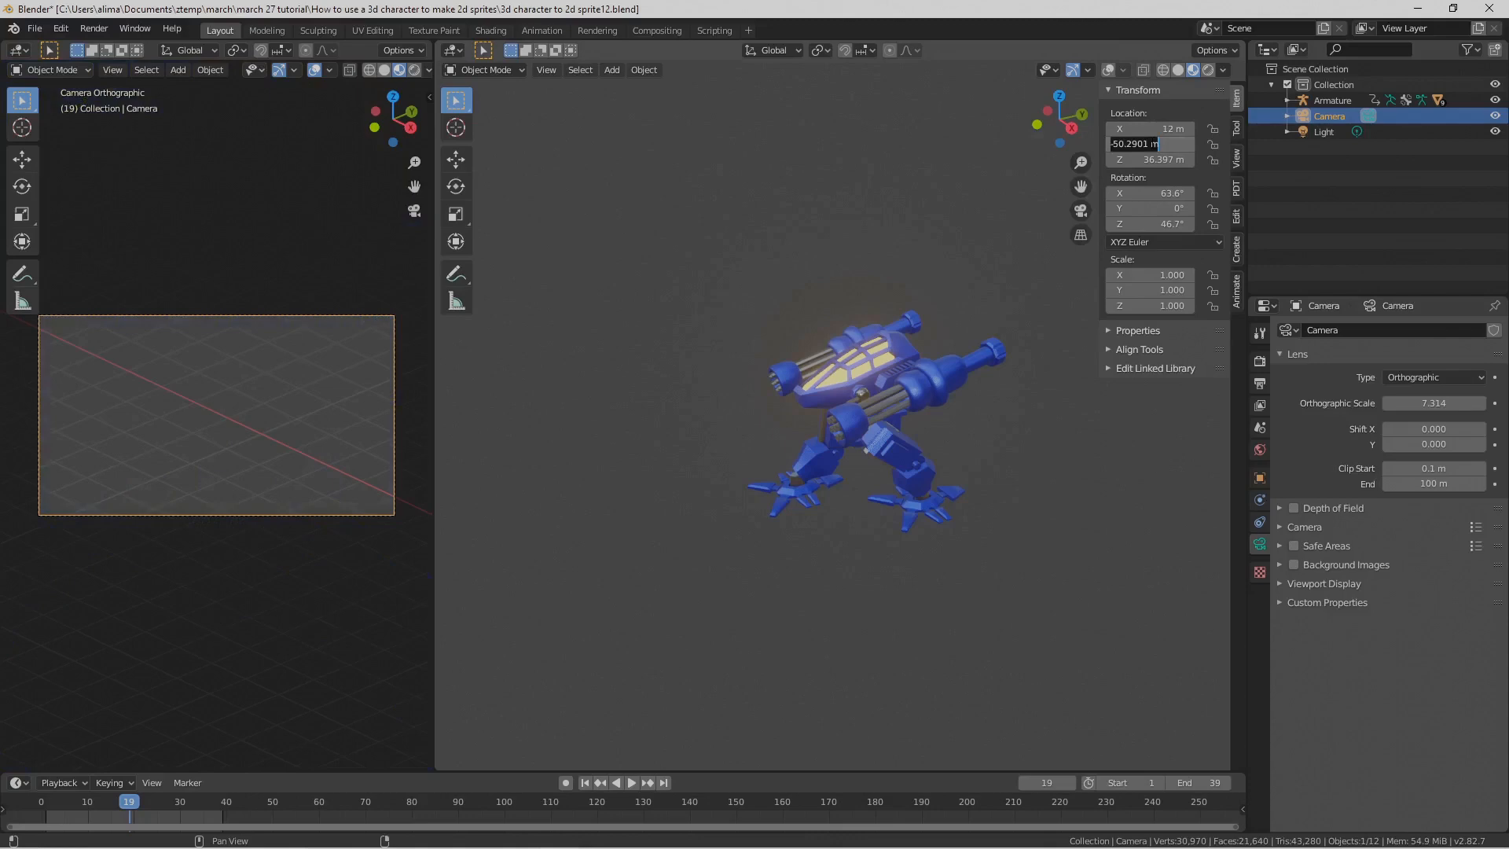
{"action": "key", "text": "BackSpace"}
{"action": "type", "text": "-12"}
{"action": "key", "text": "Return"}
{"action": "left_click", "coordinate": [1146, 160]}
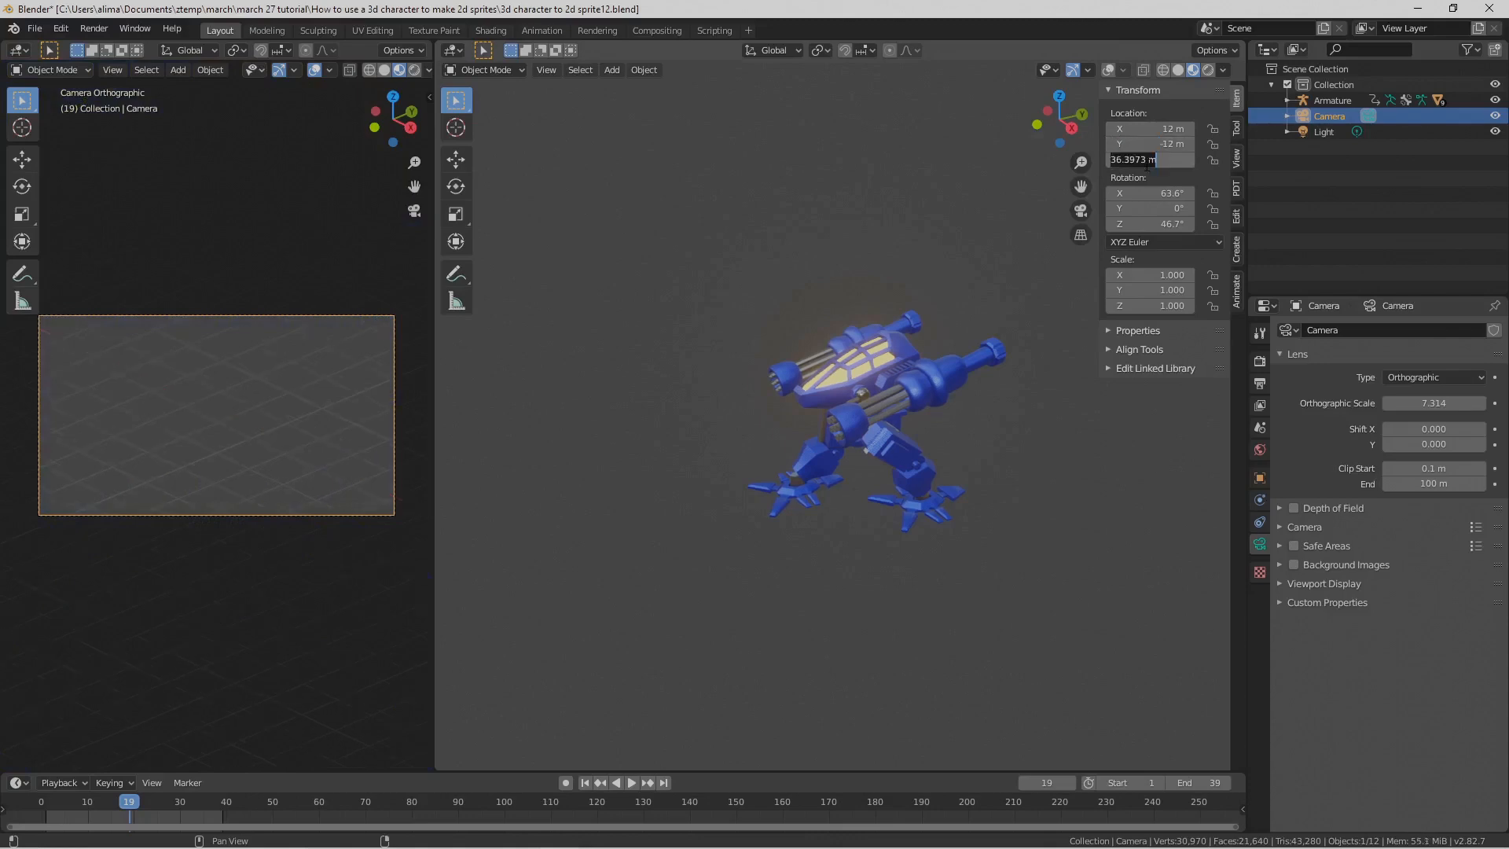
{"action": "type", "text": "1"}
{"action": "key", "text": "Return"}
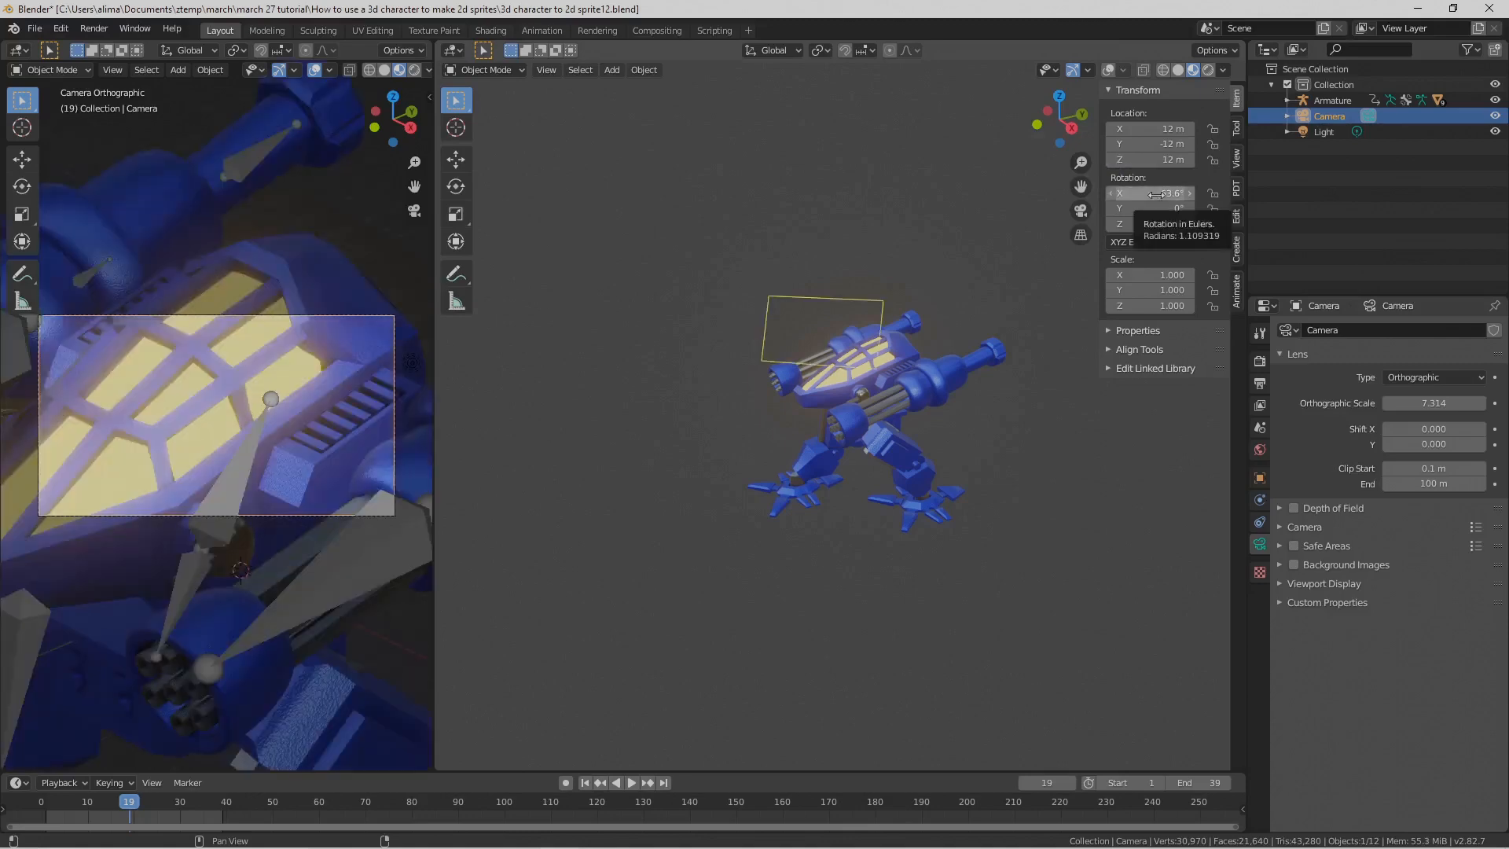
Step: Set the camera's rotation to X 54.8°, Y 0° and Z 45°
{"action": "left_click", "coordinate": [1156, 195]}
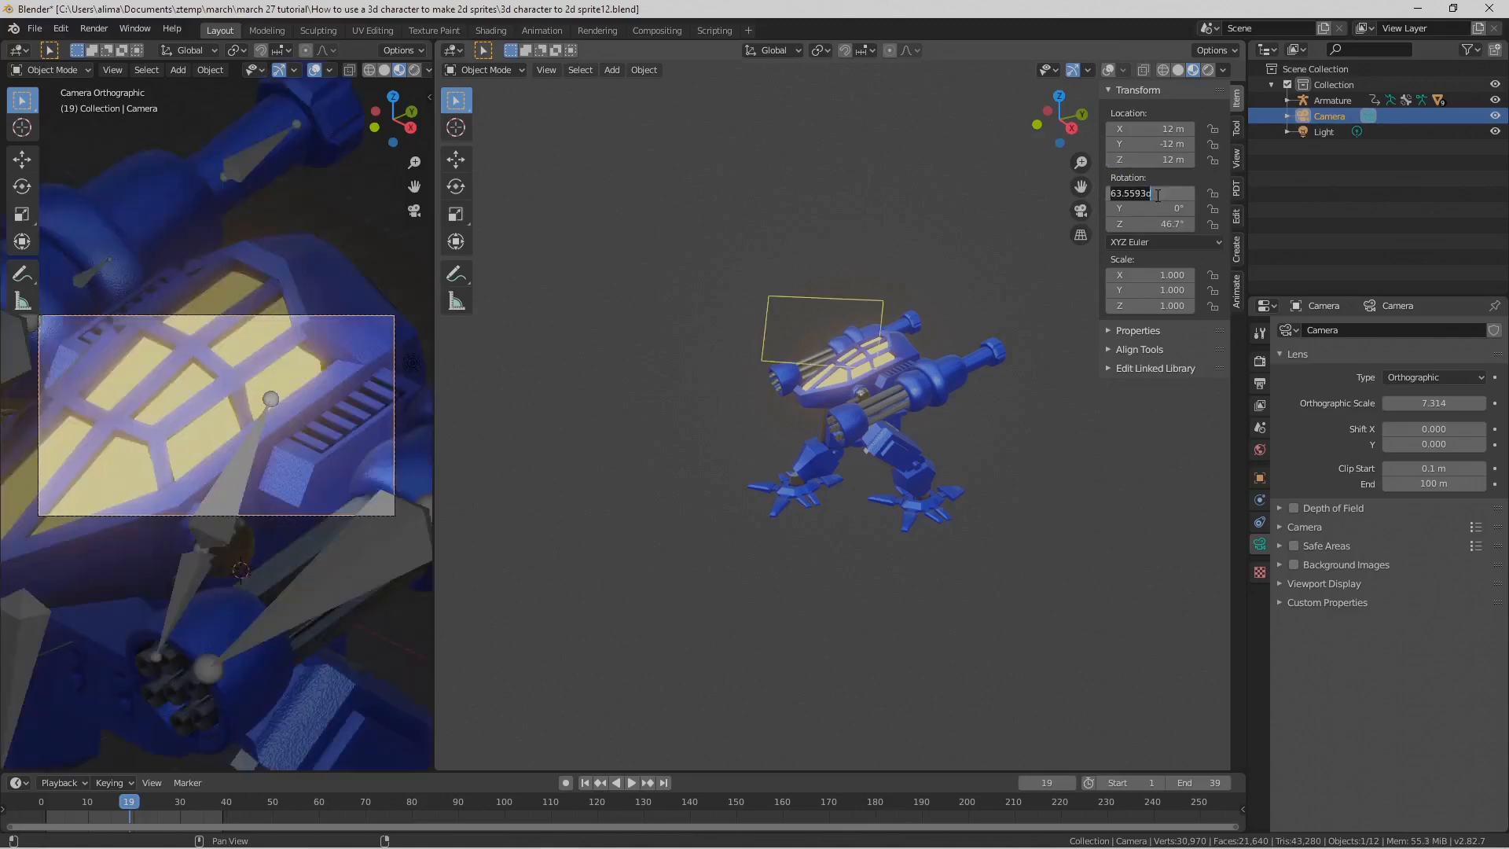
{"action": "type", "text": "54.8"}
{"action": "key", "text": "Return"}
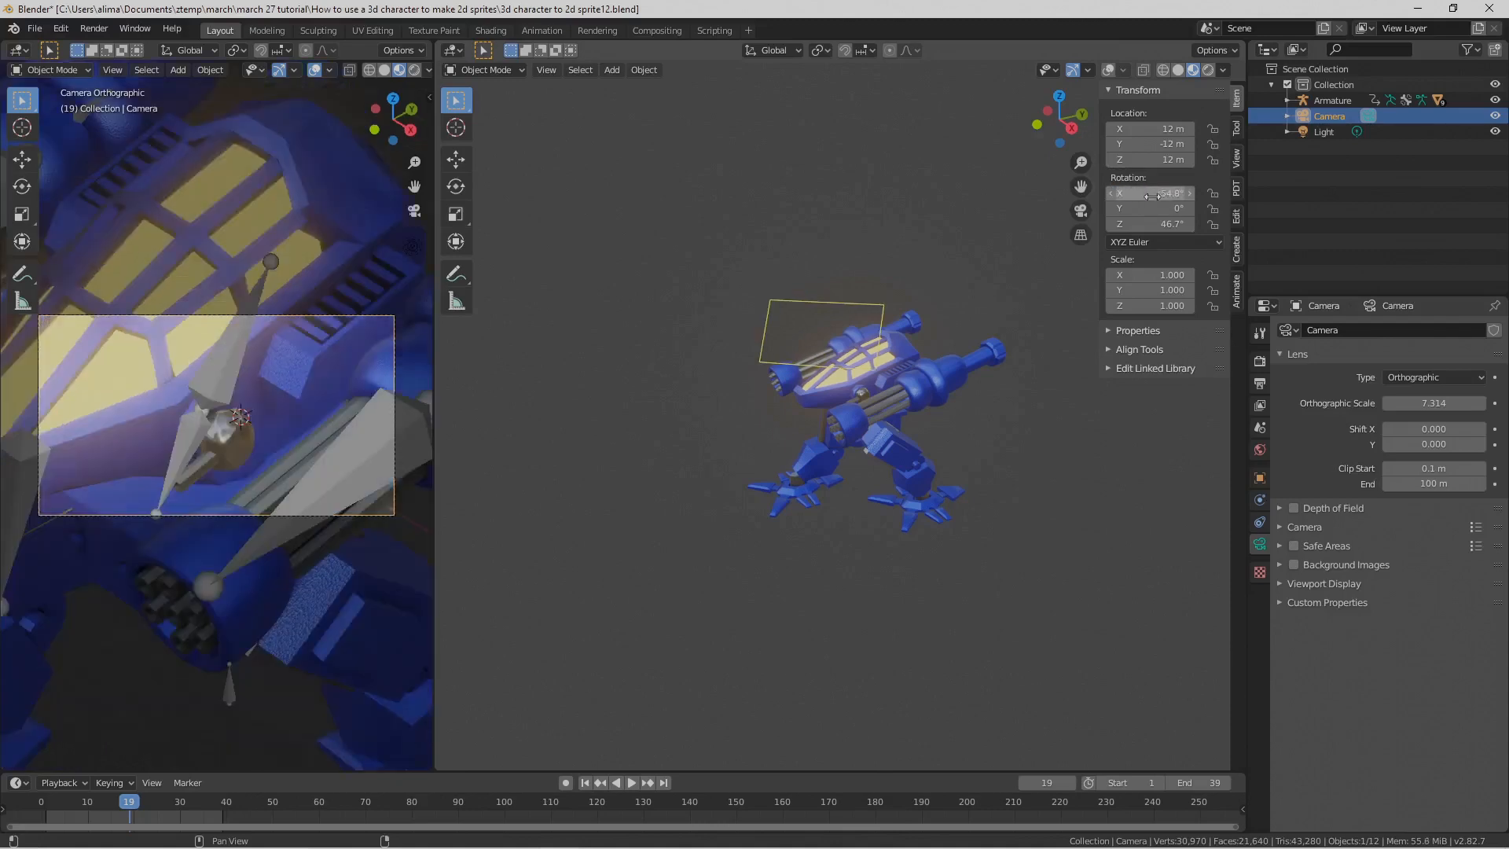
{"action": "left_click", "coordinate": [1148, 209]}
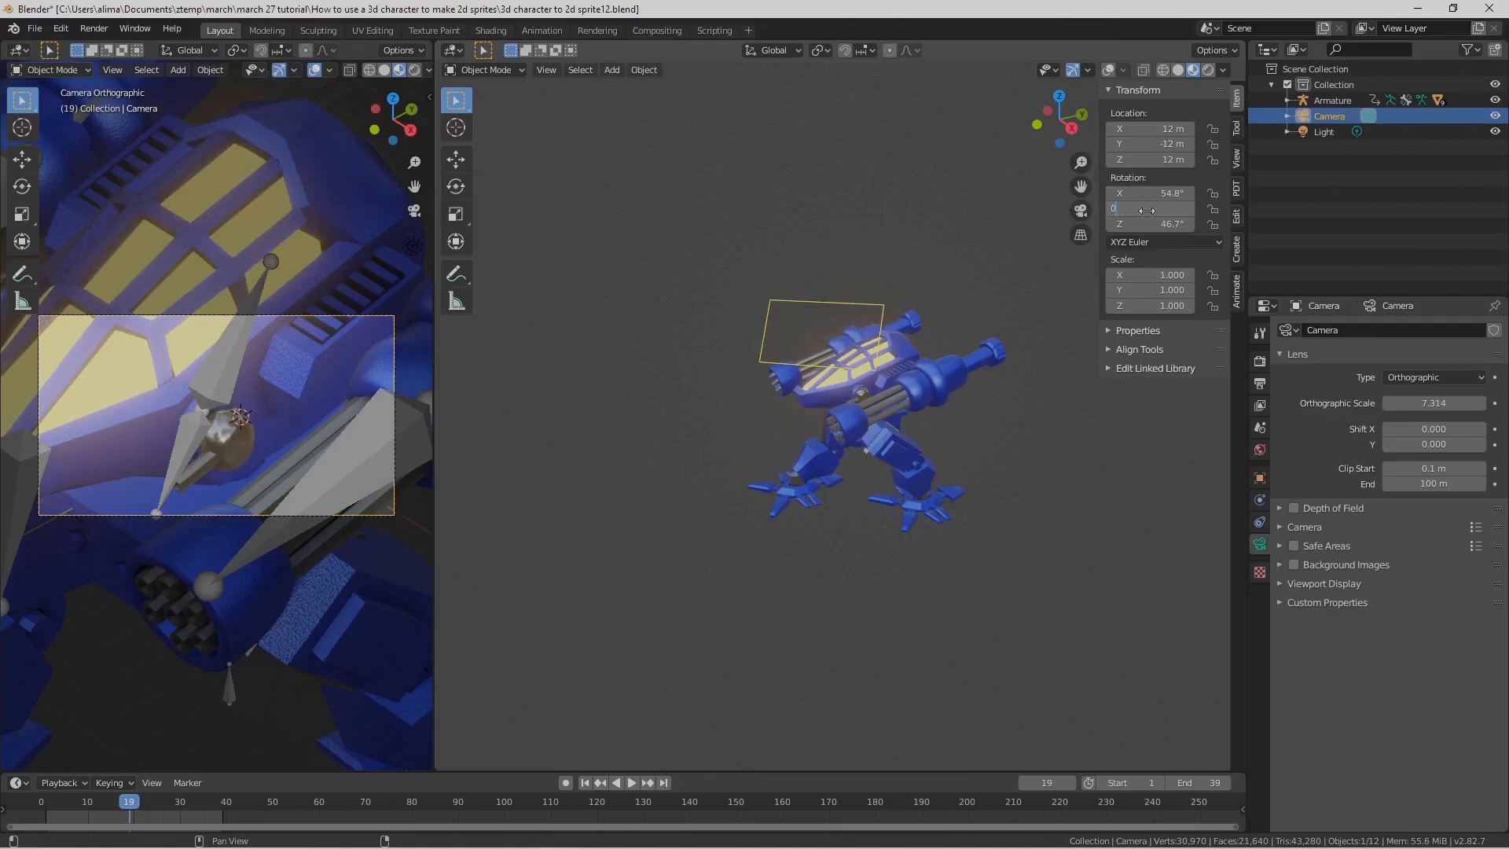
{"action": "key", "text": "Return"}
{"action": "left_click", "coordinate": [1167, 226]}
{"action": "type", "text": "45"}
{"action": "key", "text": "Return"}
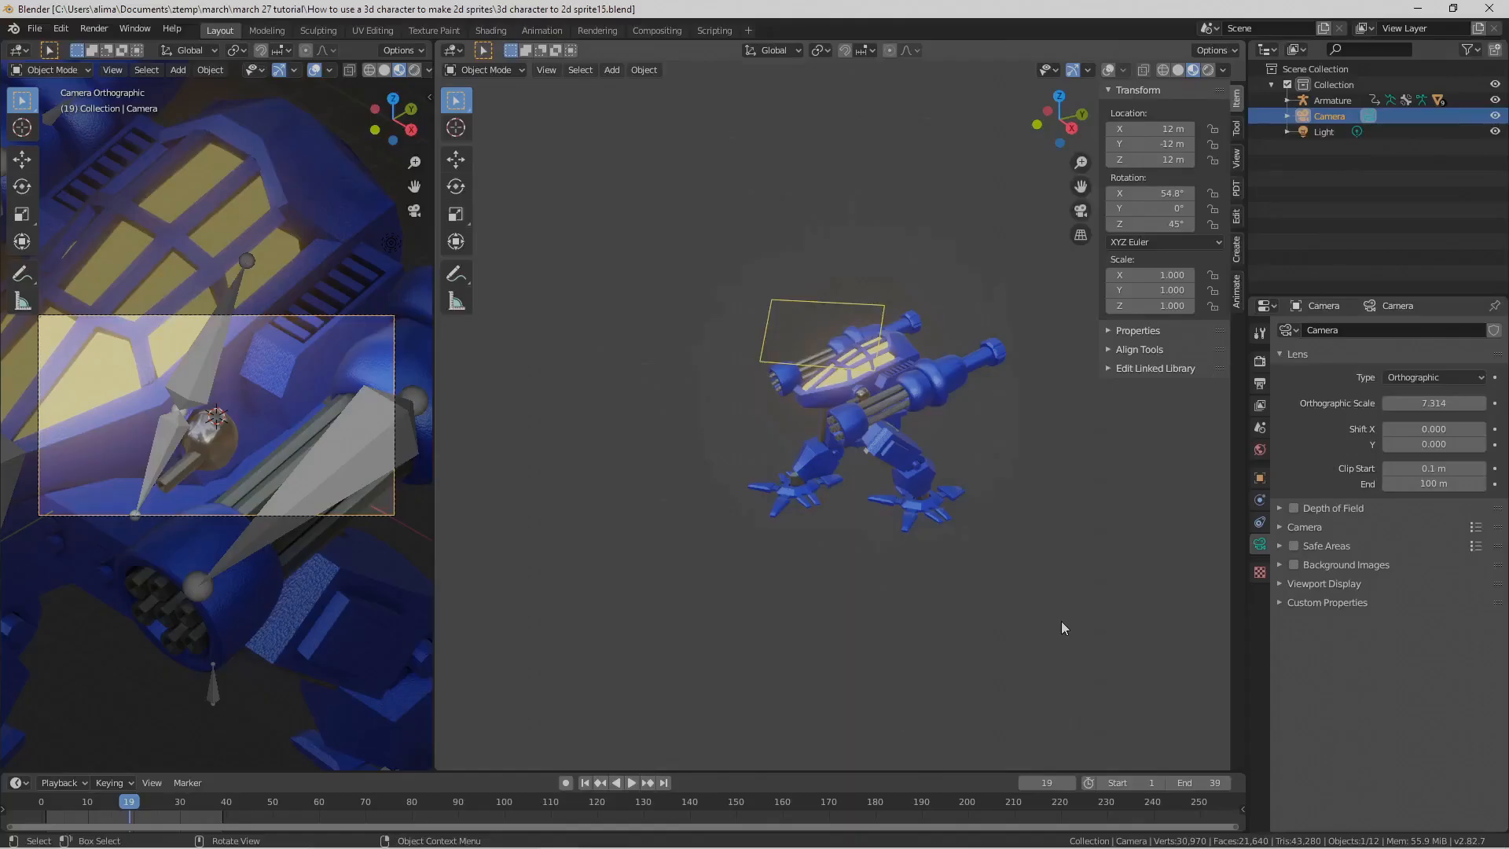
Step: Set the render output resolution to 300 by 300 px
{"action": "left_click", "coordinate": [1259, 363]}
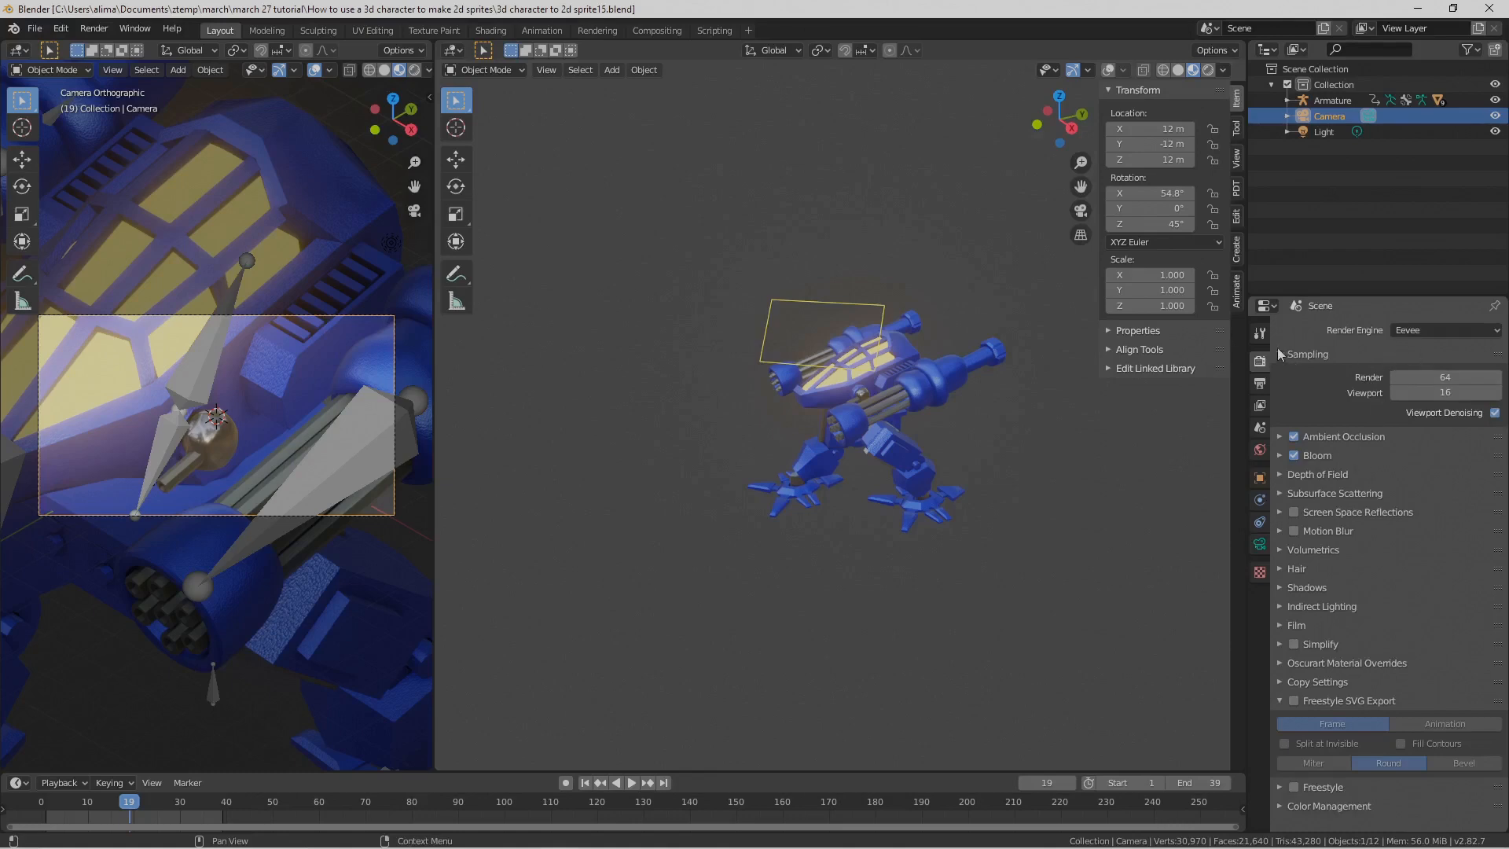
{"action": "left_click", "coordinate": [1261, 386]}
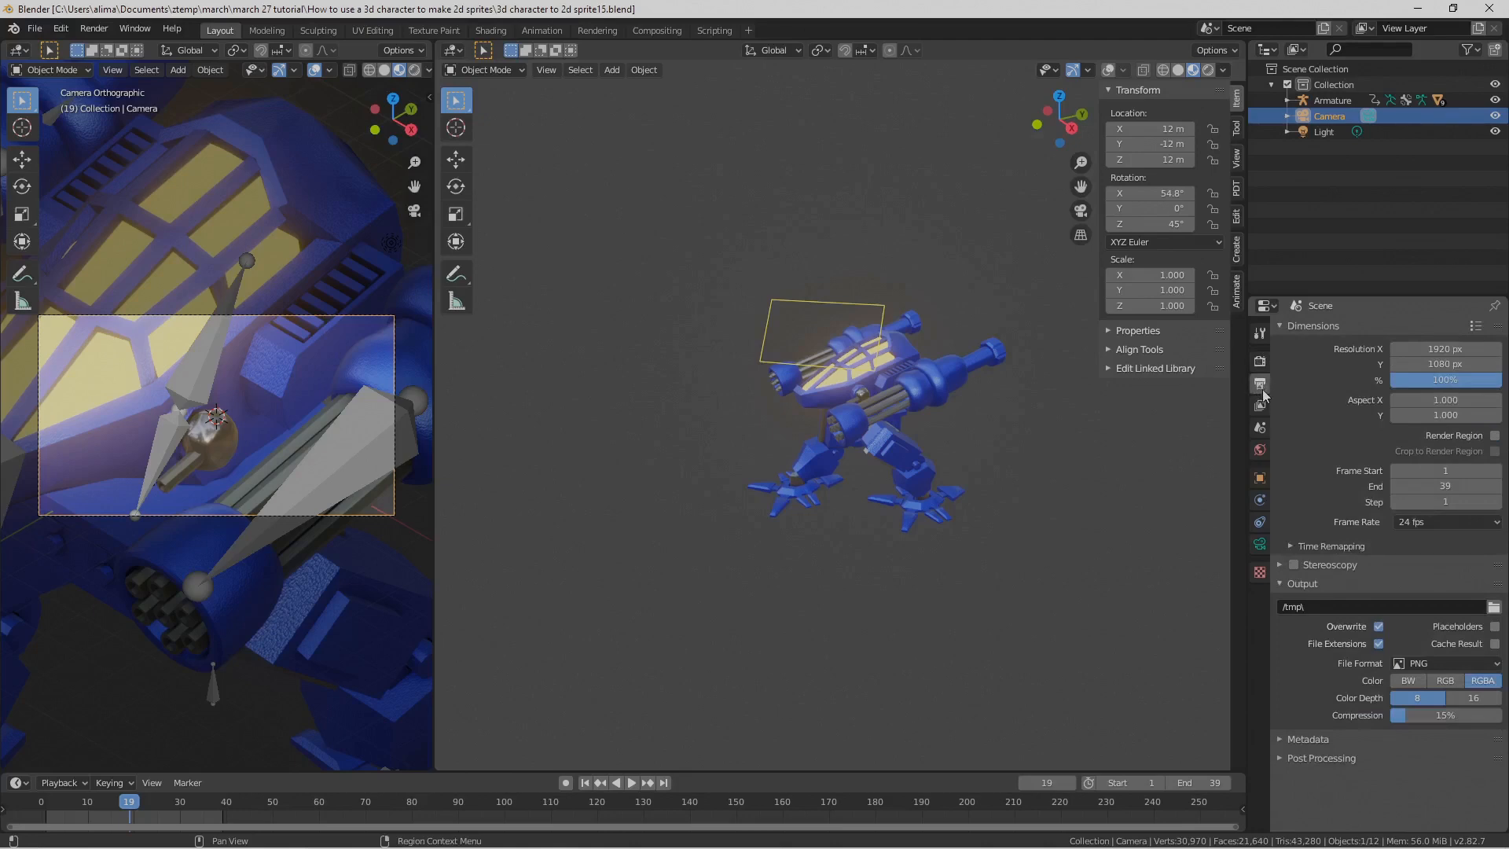
{"action": "left_click", "coordinate": [1437, 349]}
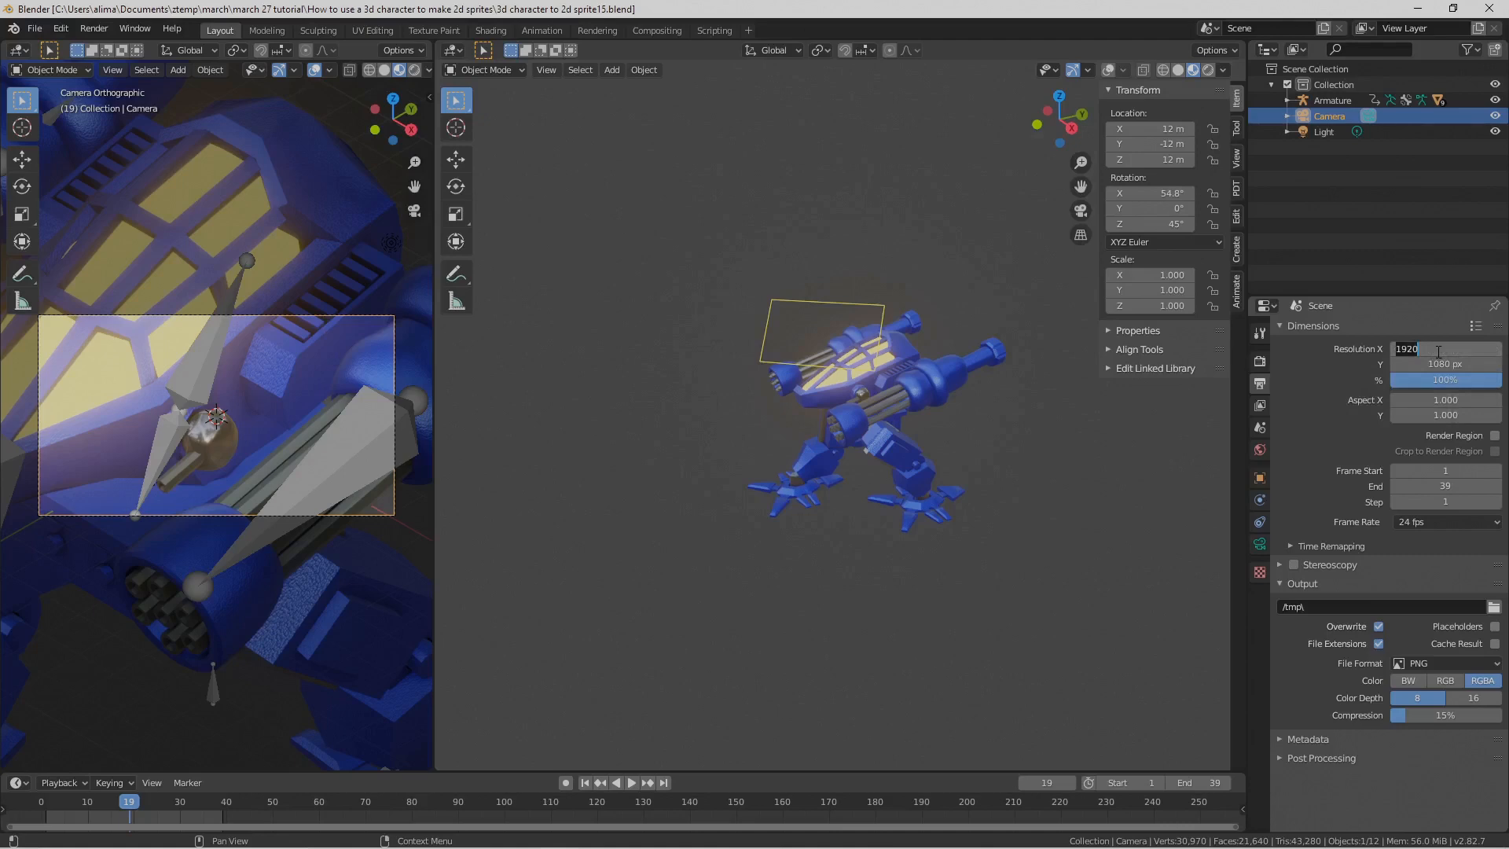
{"action": "type", "text": "300"}
{"action": "key", "text": "Return"}
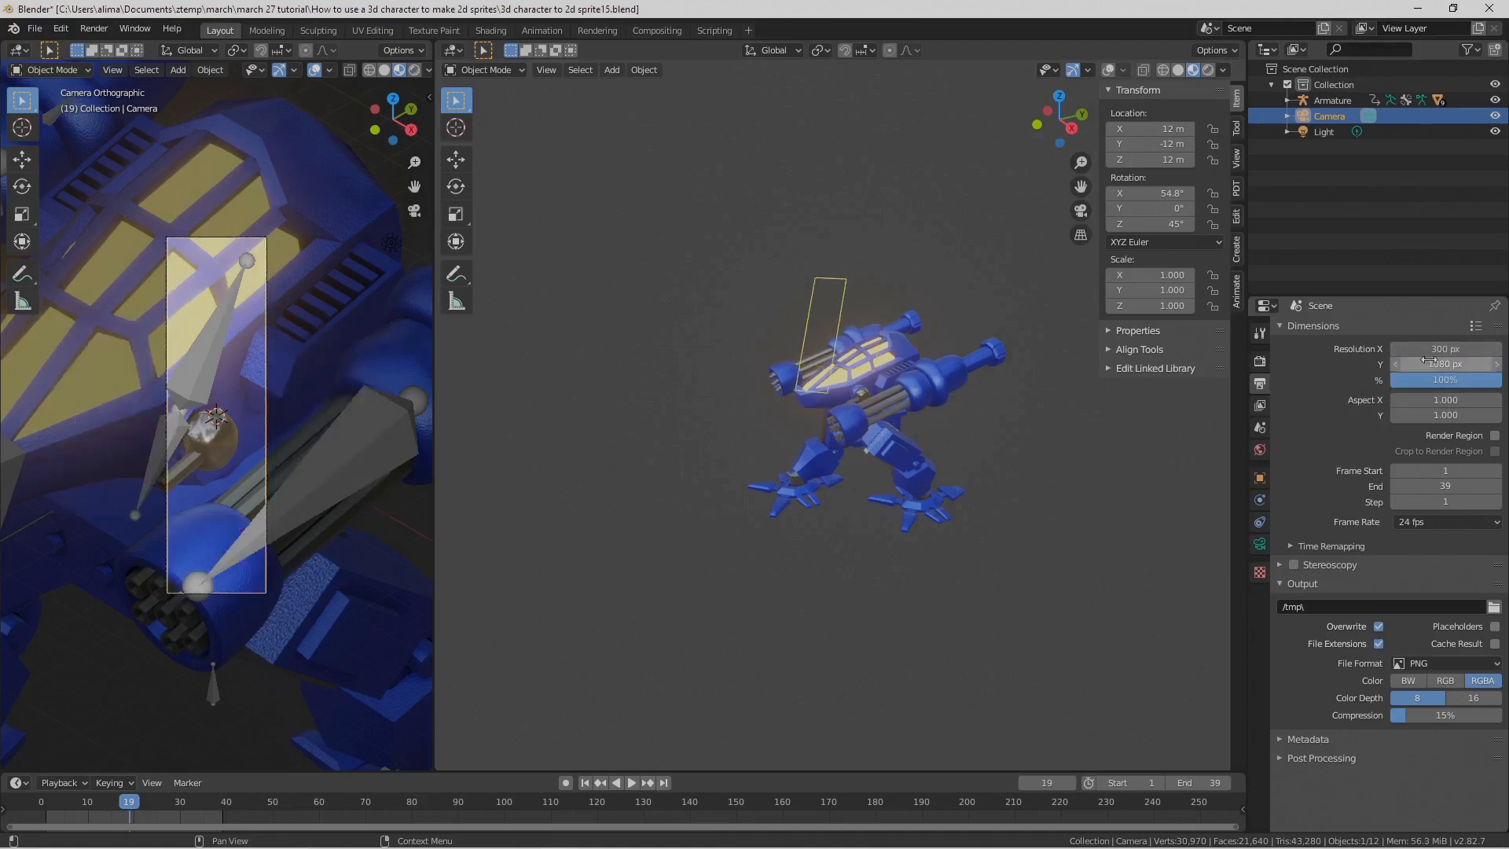
{"action": "left_click", "coordinate": [1430, 364]}
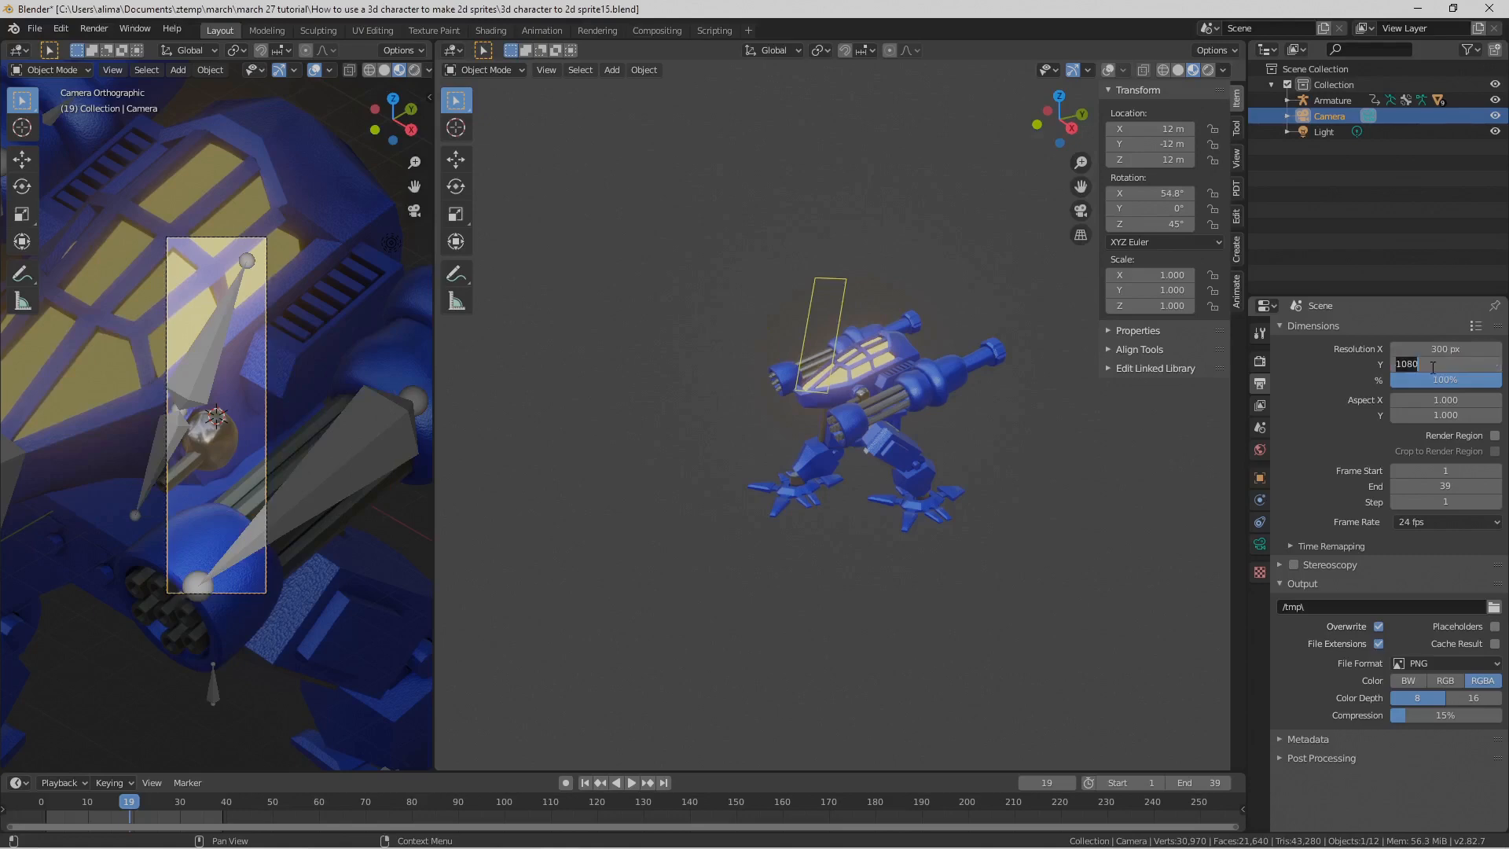
{"action": "type", "text": "300"}
{"action": "key", "text": "Return"}
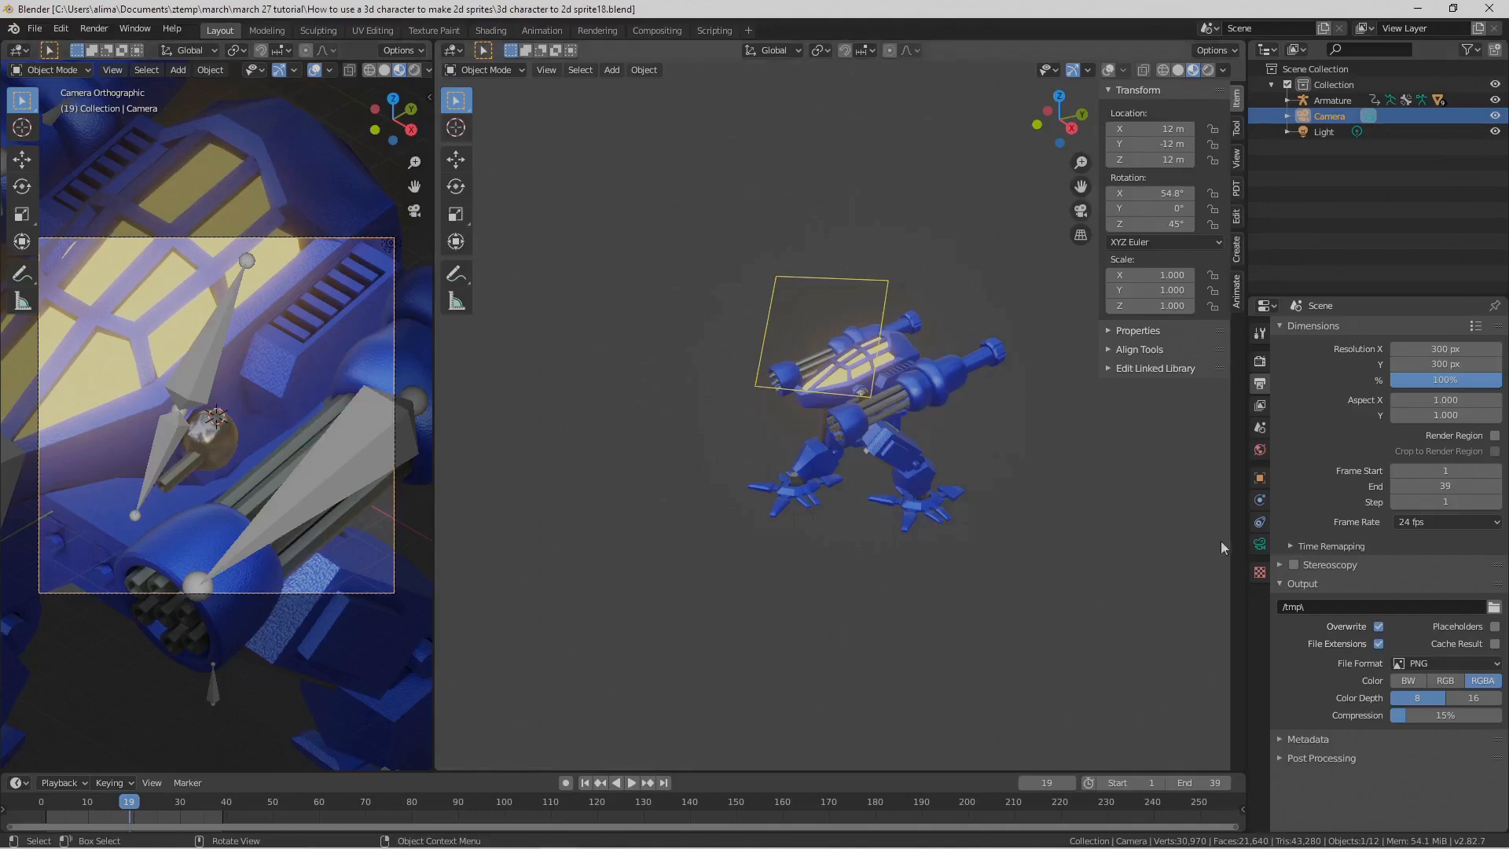
Step: Increase the camera's orthographic scale to about 36.7, checking the framing with animation playback, and save the file as 3d character to 2d sprite19.blend
{"action": "left_click", "coordinate": [1260, 545]}
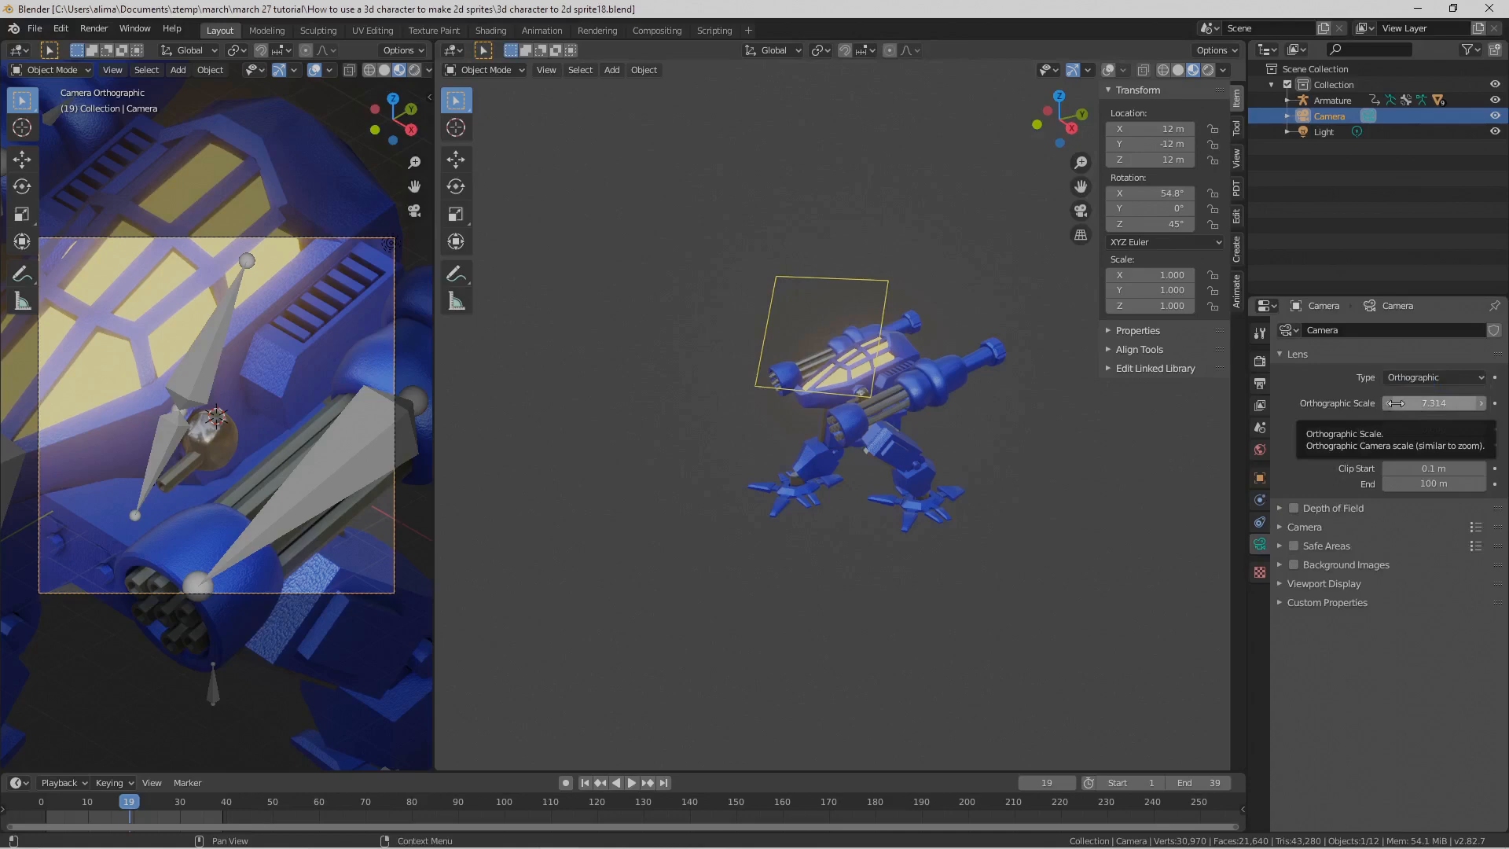
{"action": "left_click_drag", "start_coordinate": [1404, 404], "coordinate": [1508, 404]}
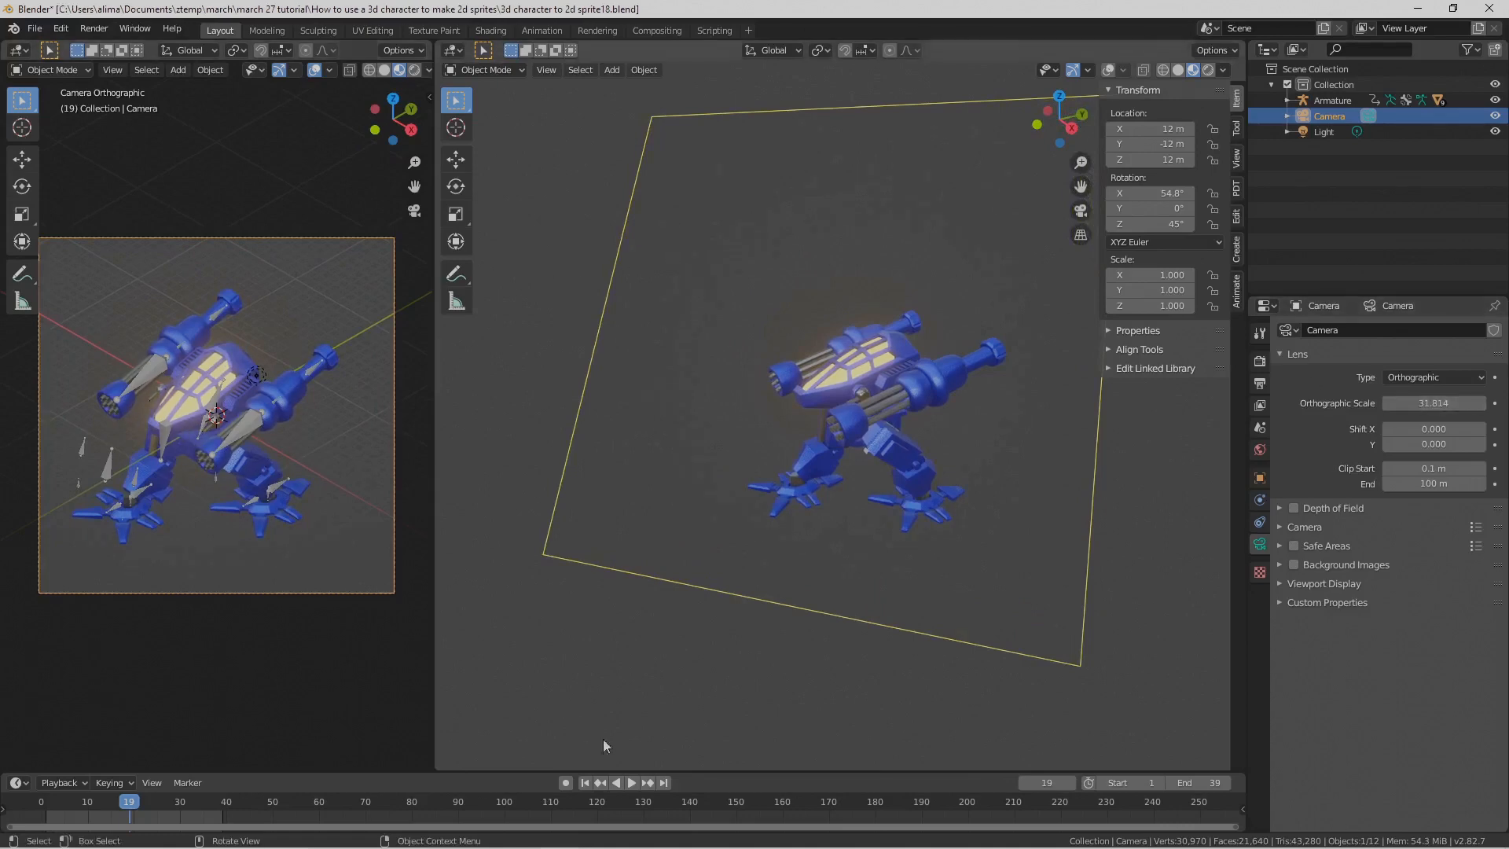
{"action": "left_click", "coordinate": [632, 783]}
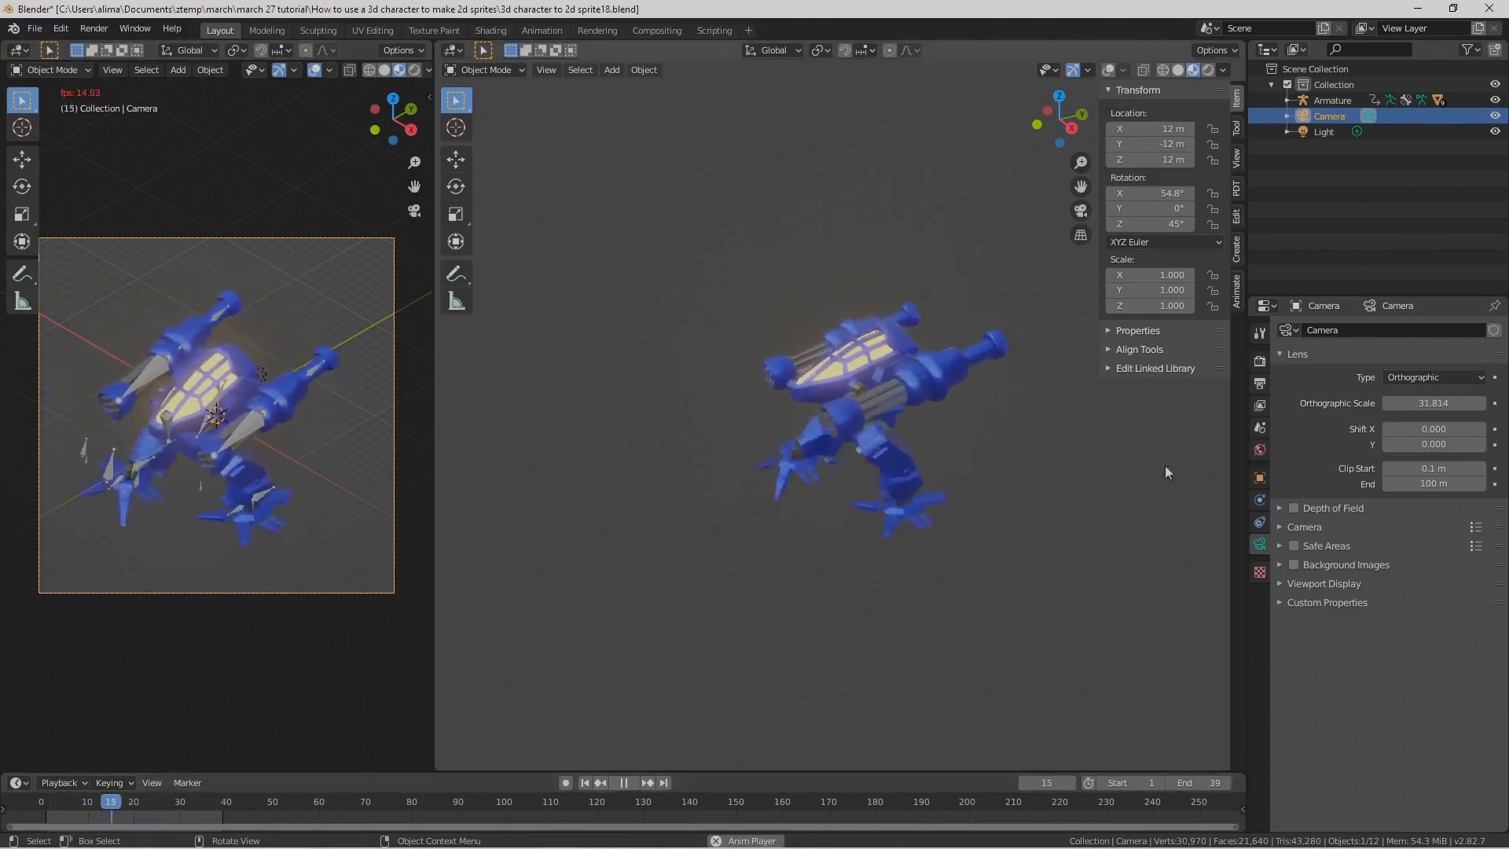
{"action": "left_click_drag", "start_coordinate": [1433, 404], "coordinate": [1452, 403]}
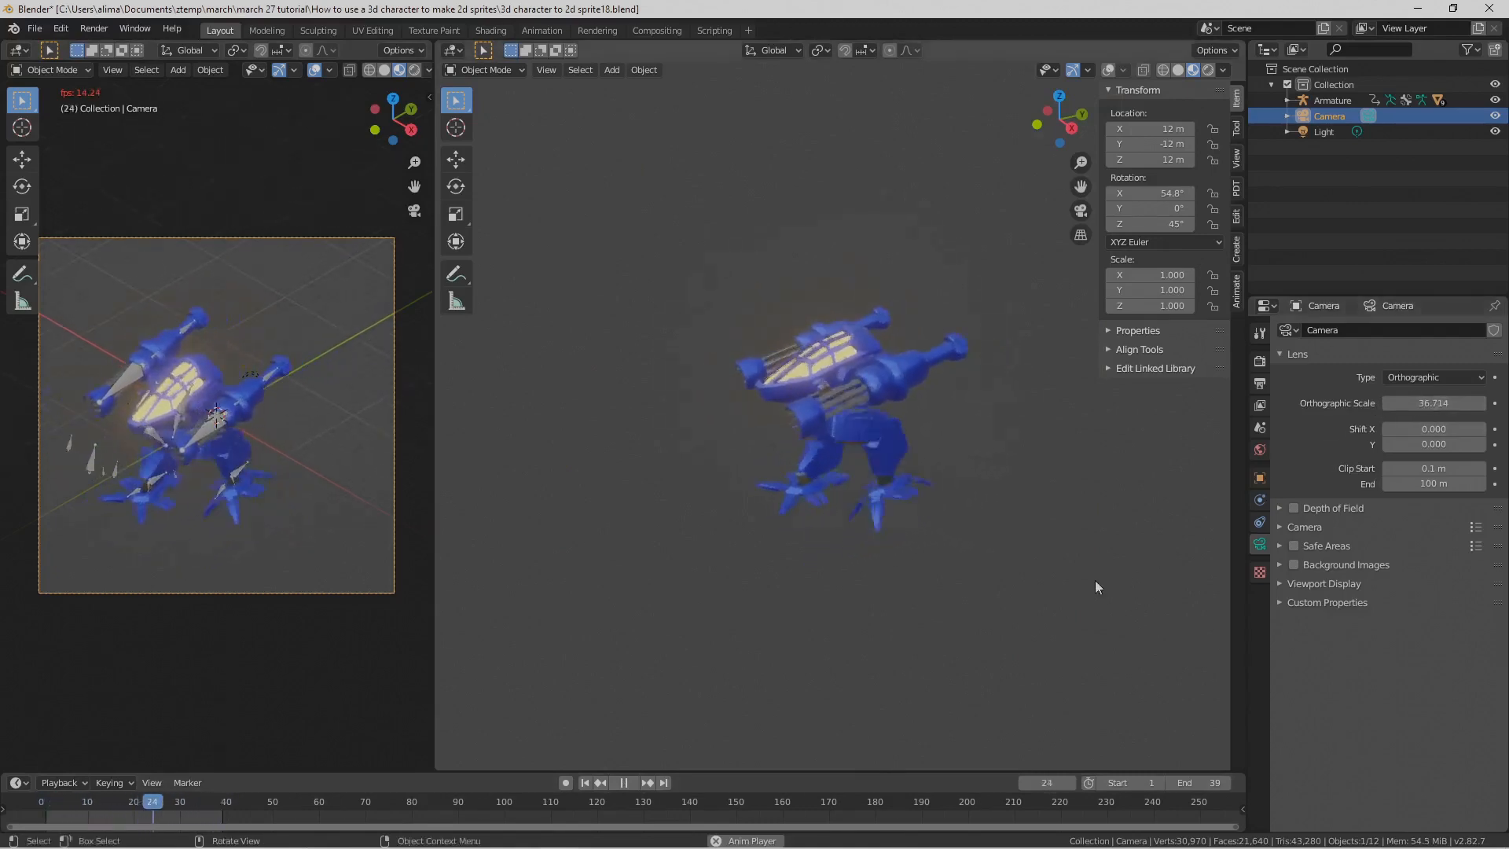
{"action": "left_click", "coordinate": [628, 782]}
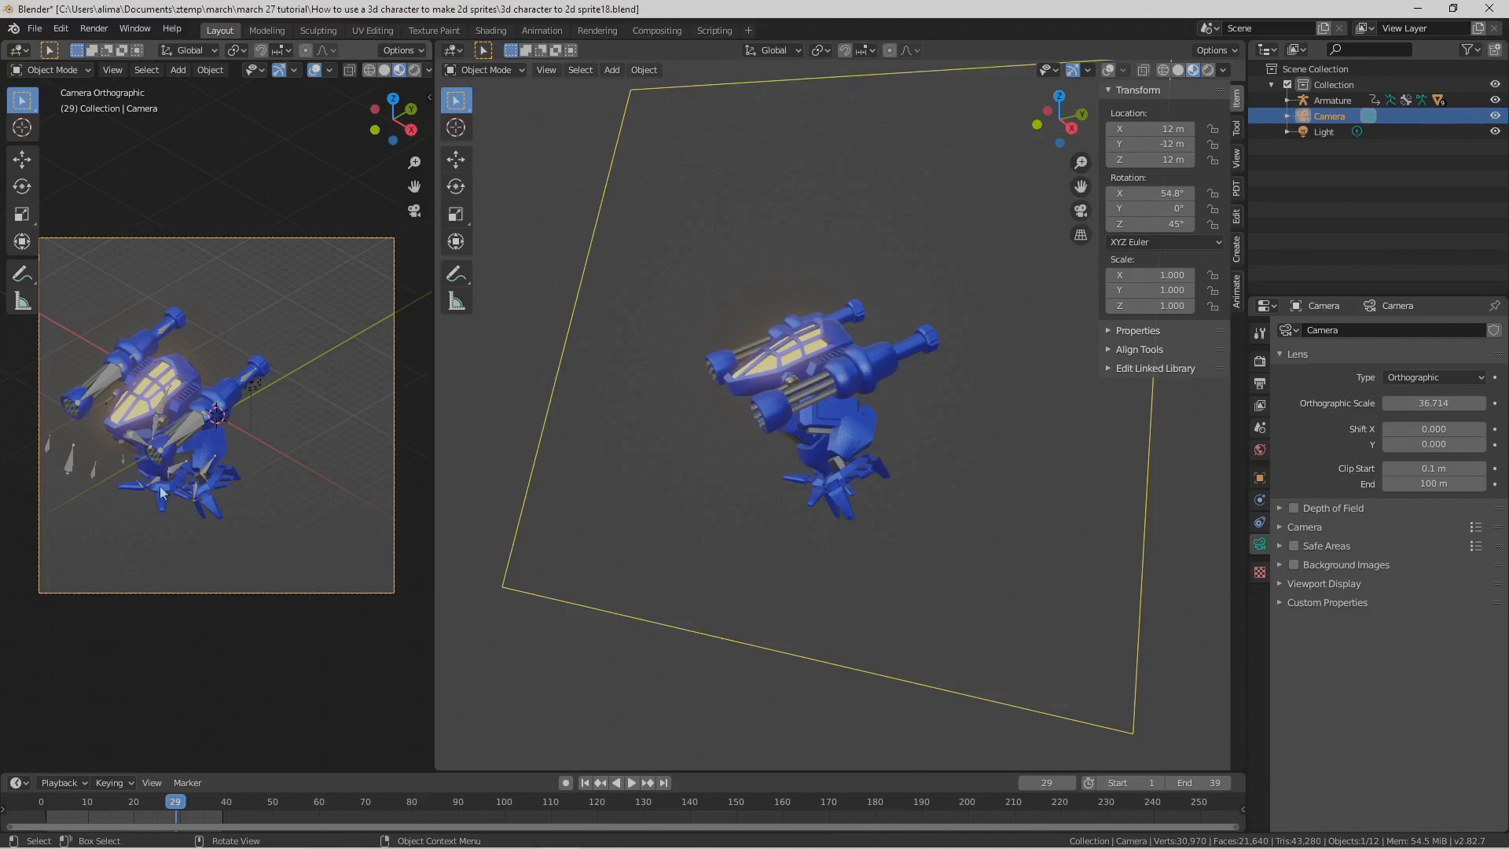
{"action": "key", "text": "ctrl+alt+s"}
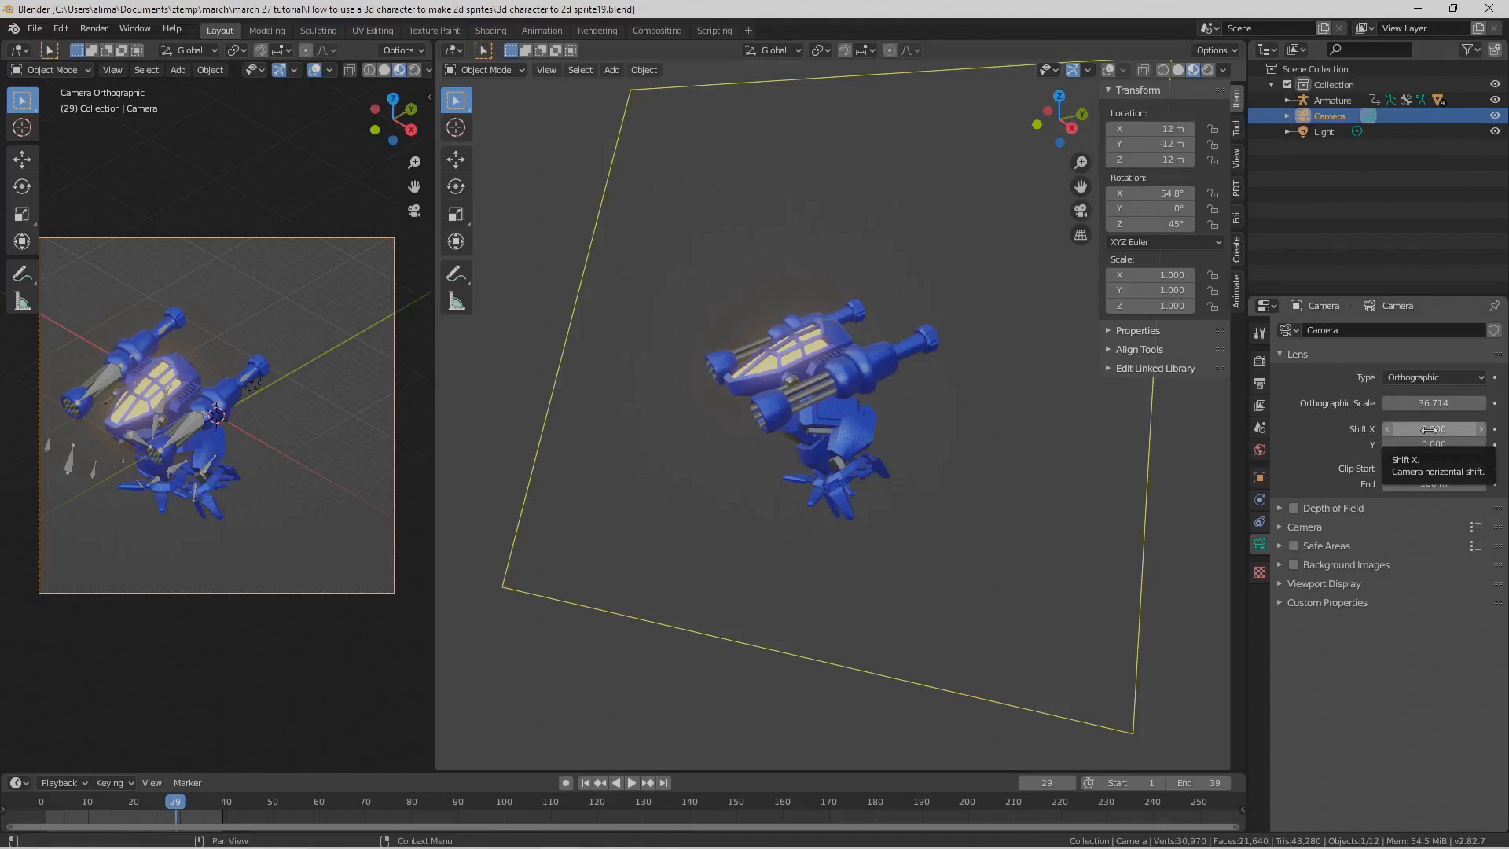
Step: Set the camera's Shift X to about -0.13 and play the animation to check the mech's horizontal framing
{"action": "left_click_drag", "start_coordinate": [1434, 429], "coordinate": [1423, 429]}
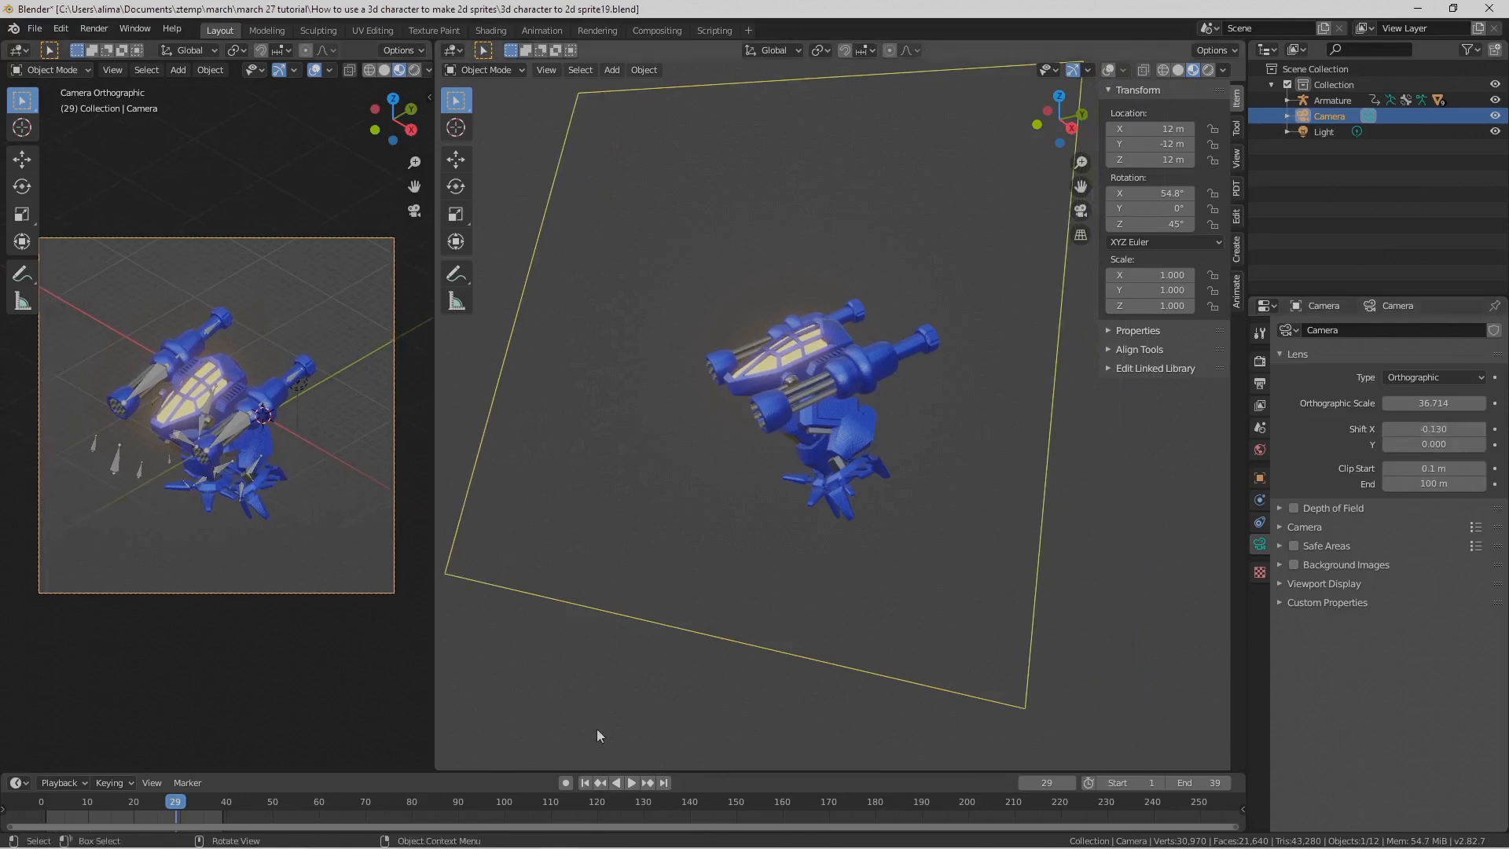
{"action": "left_click", "coordinate": [633, 780]}
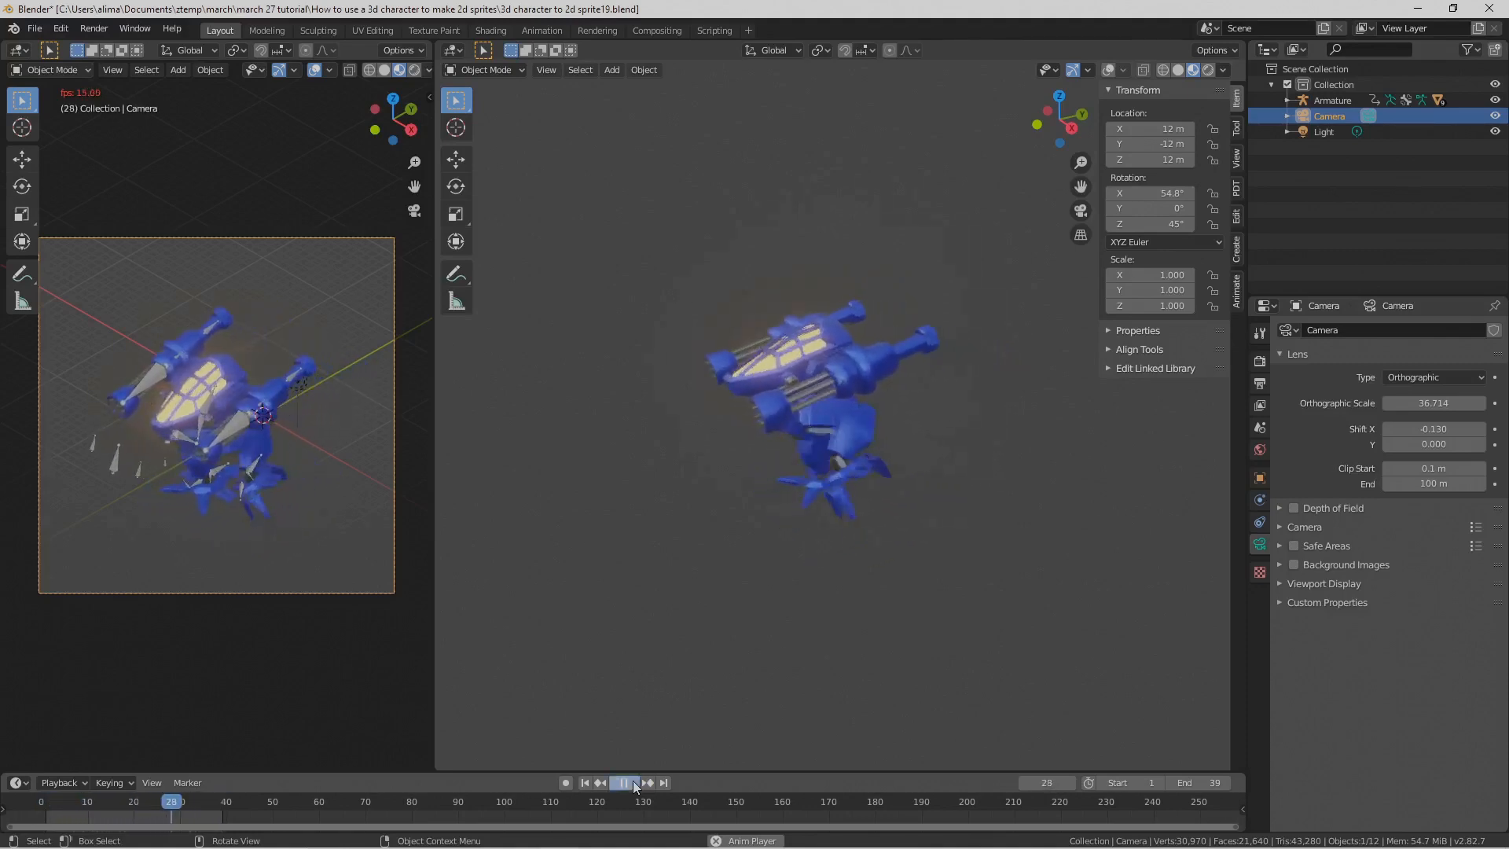
{"action": "left_click", "coordinate": [634, 780]}
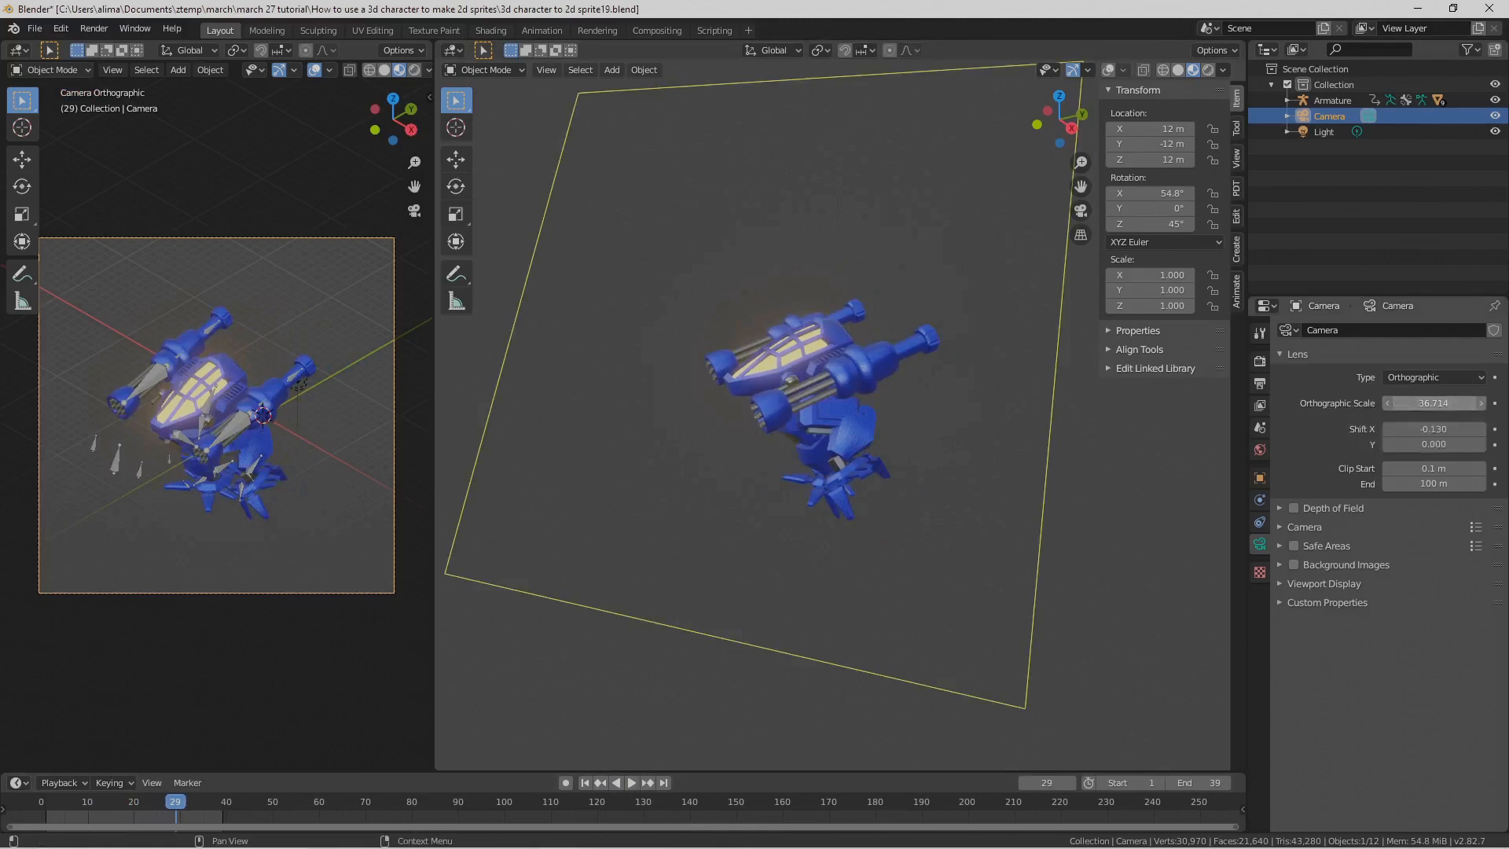
Step: Increase the camera's orthographic scale to about 40.4 and play the animation to check the margins around the mech
{"action": "mouse_move", "coordinate": [1412, 403]}
{"action": "left_mouse_down"}
{"action": "mouse_move", "coordinate": [1458, 403]}
{"action": "mouse_move", "coordinate": [1412, 403]}
{"action": "left_mouse_up"}
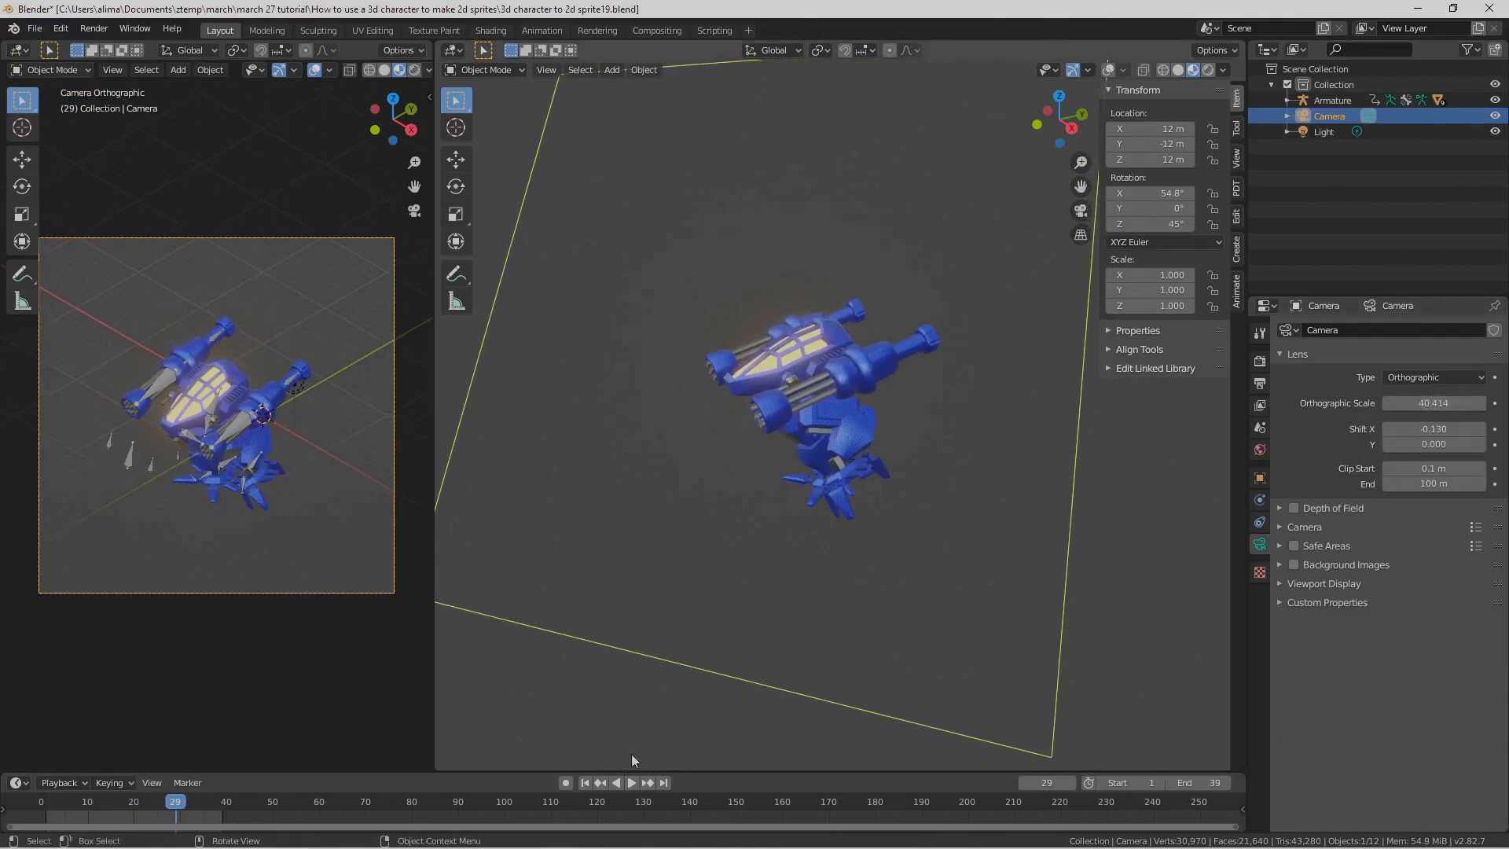
{"action": "left_click", "coordinate": [632, 782]}
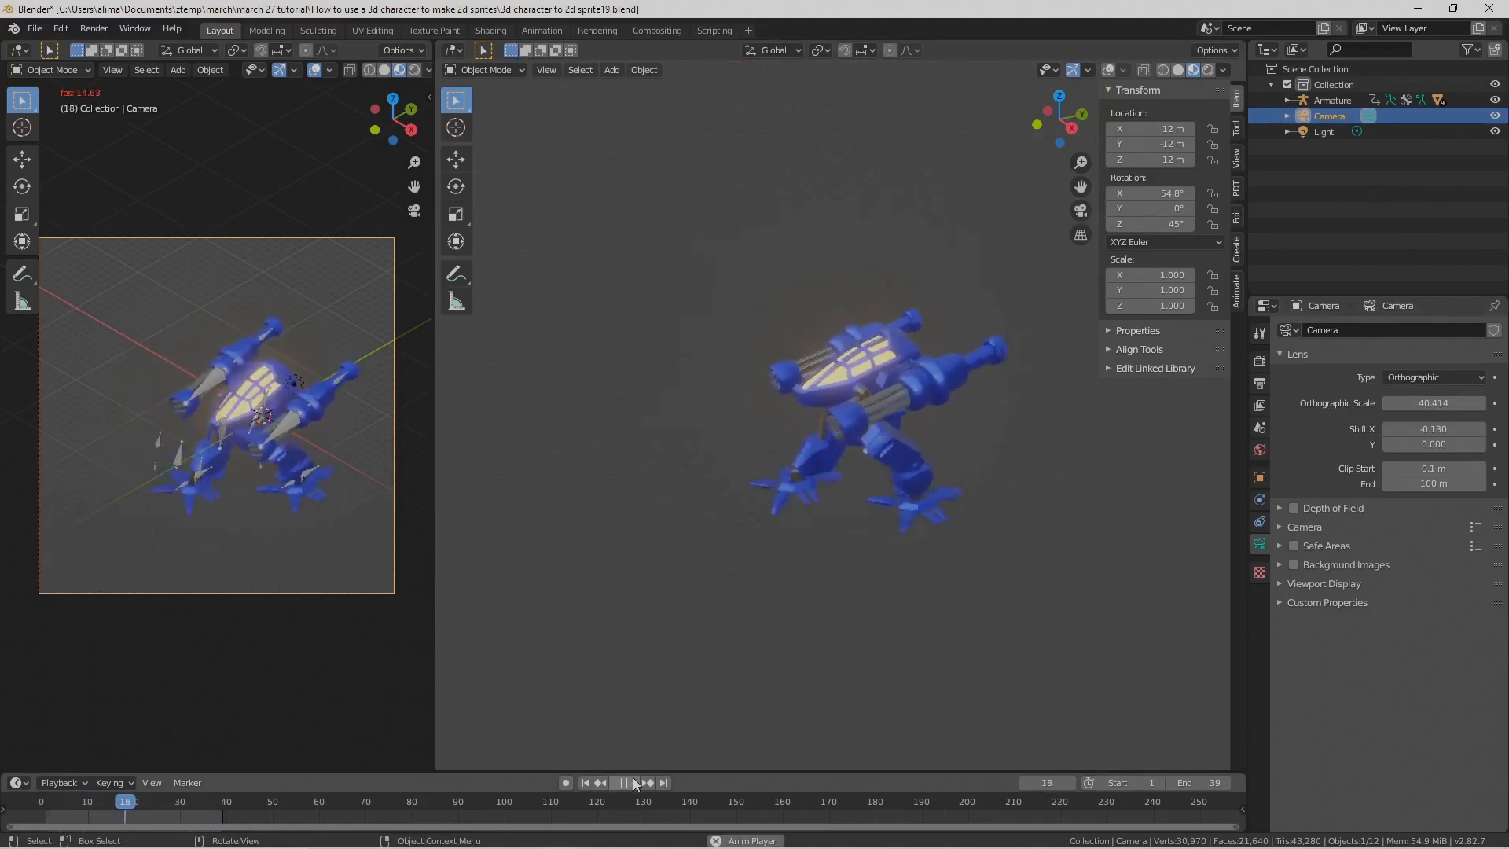
{"action": "left_click", "coordinate": [634, 780]}
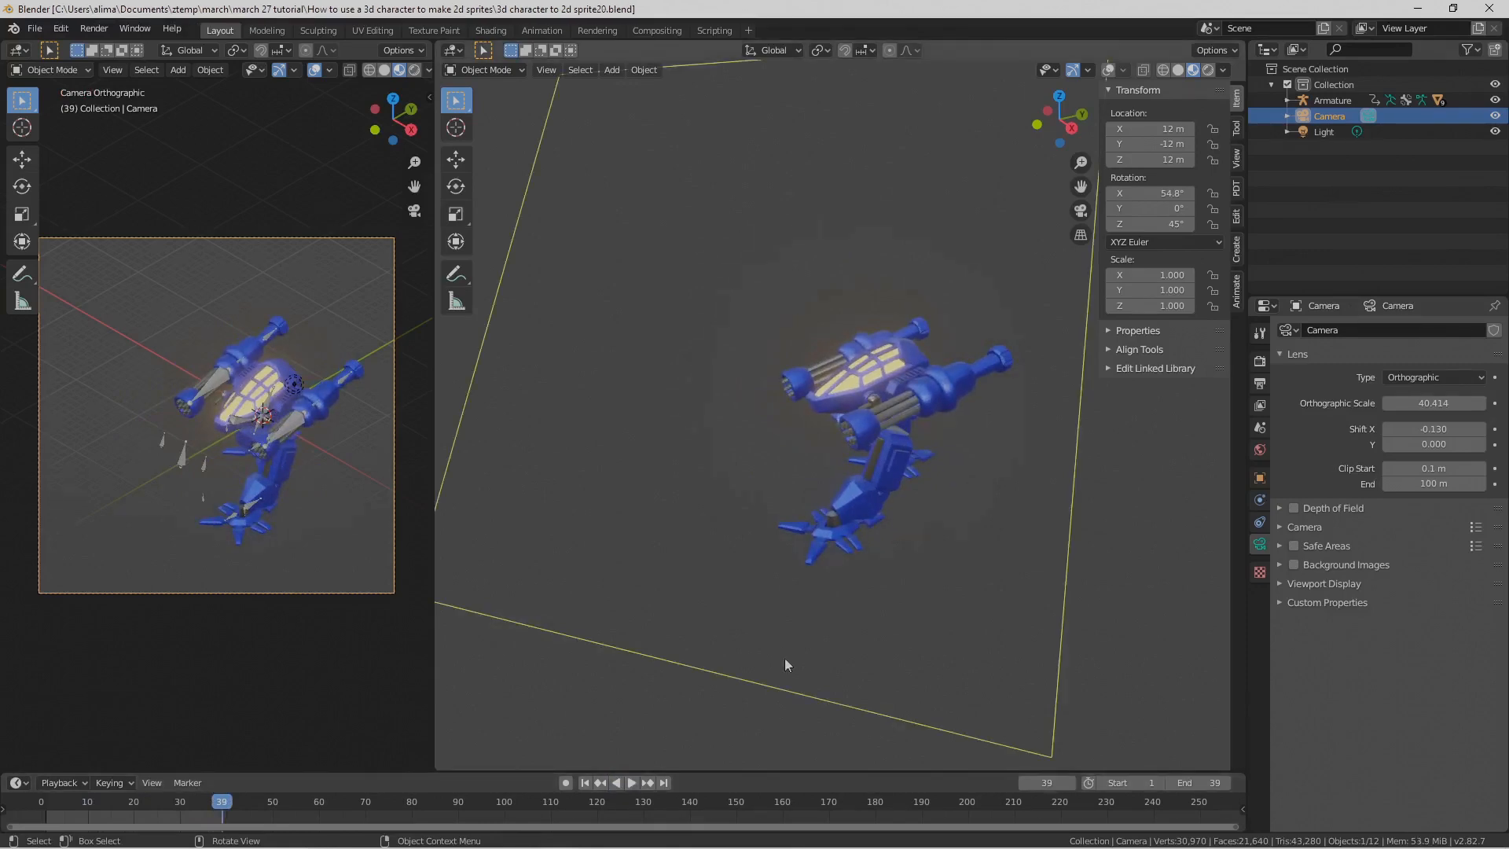
Step: Play the animation with the wider viewport in Solid shading, and stop the playback
{"action": "left_click", "coordinate": [632, 783]}
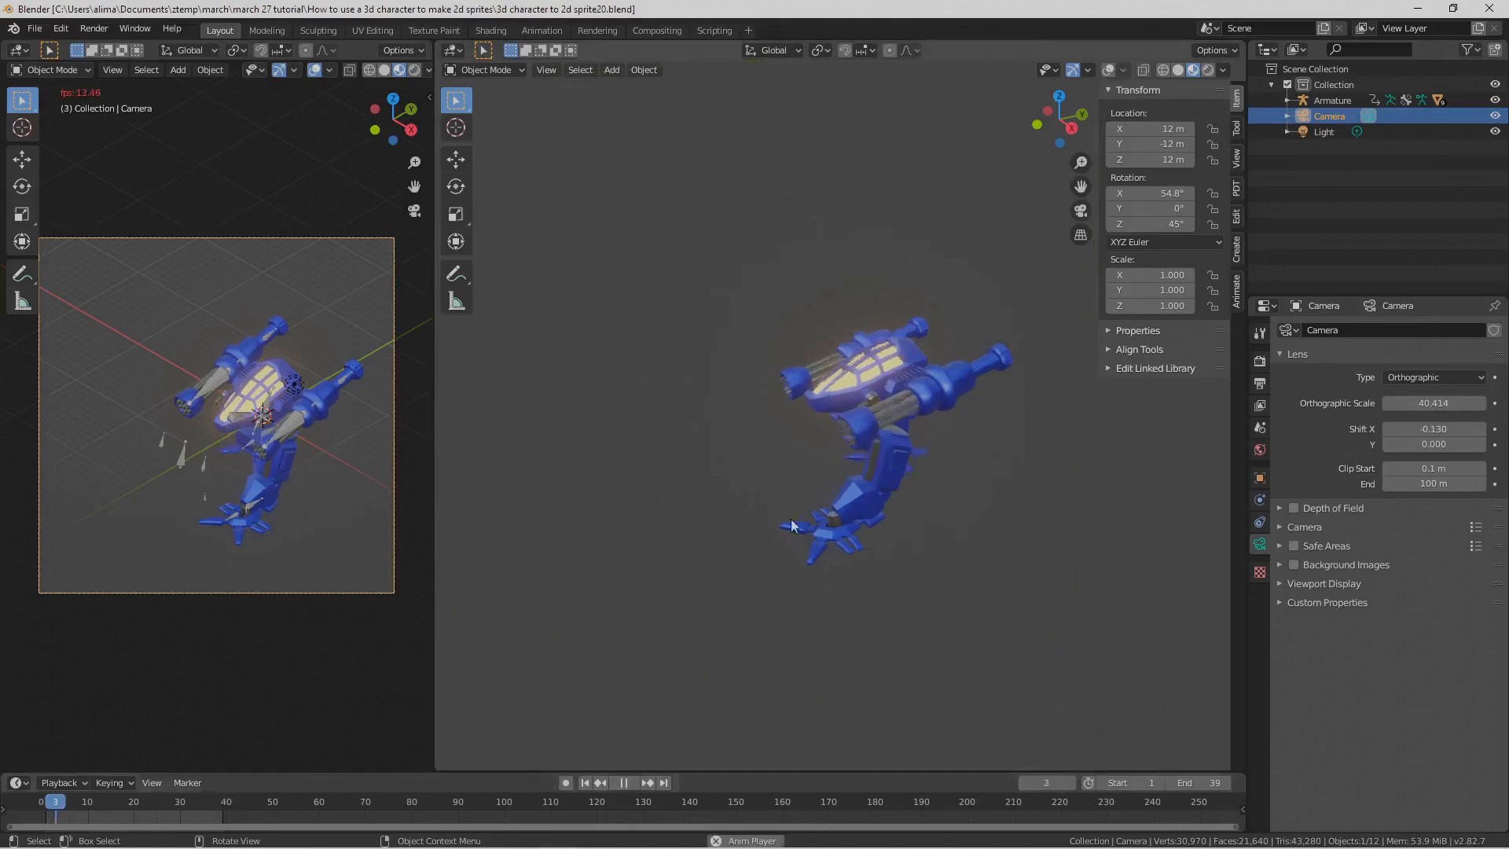
{"action": "left_click", "coordinate": [1178, 70]}
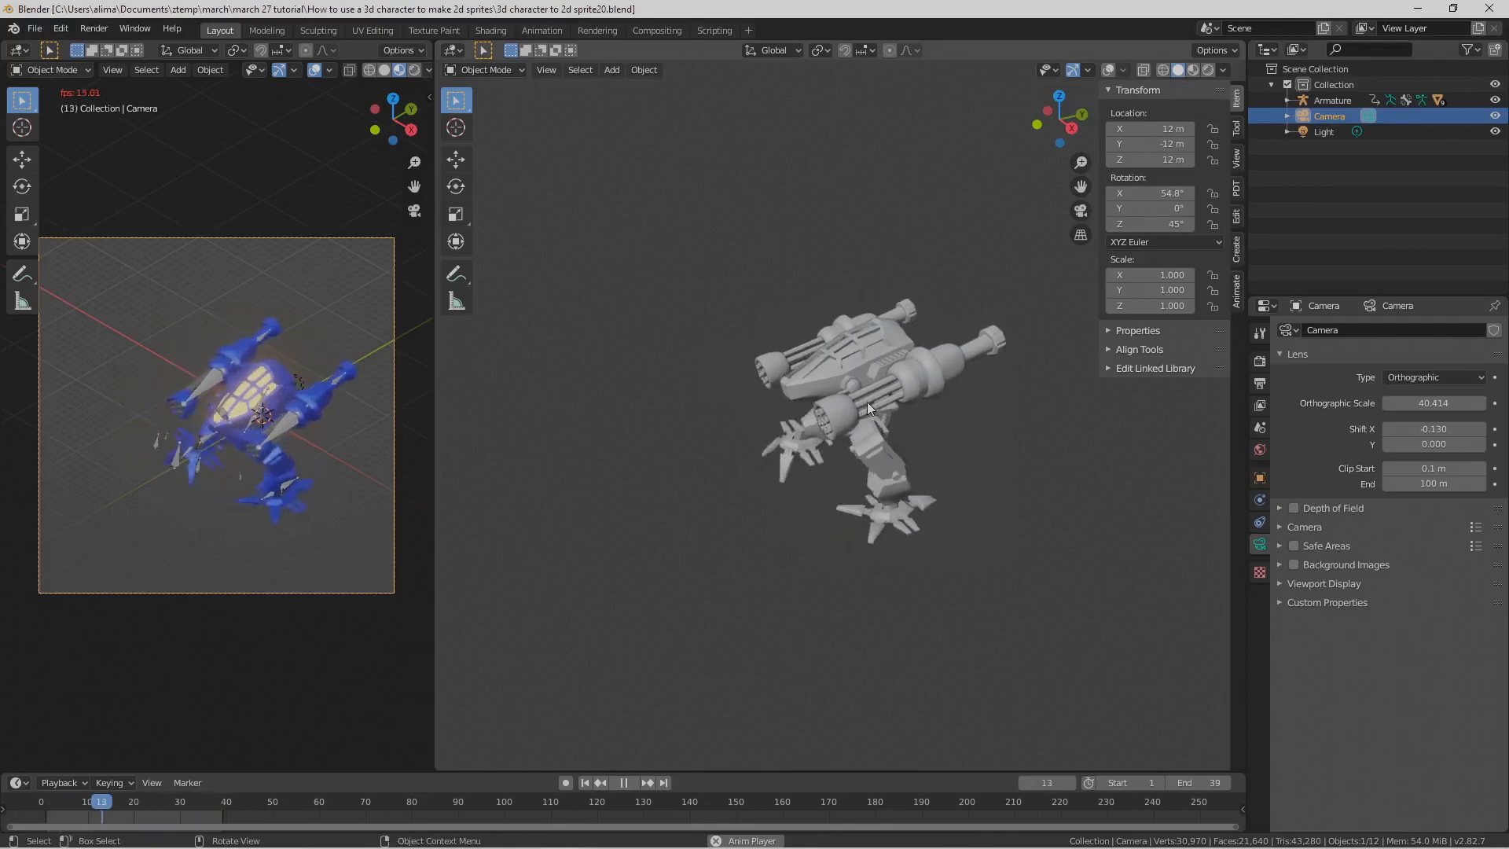
{"action": "key", "text": "Pause"}
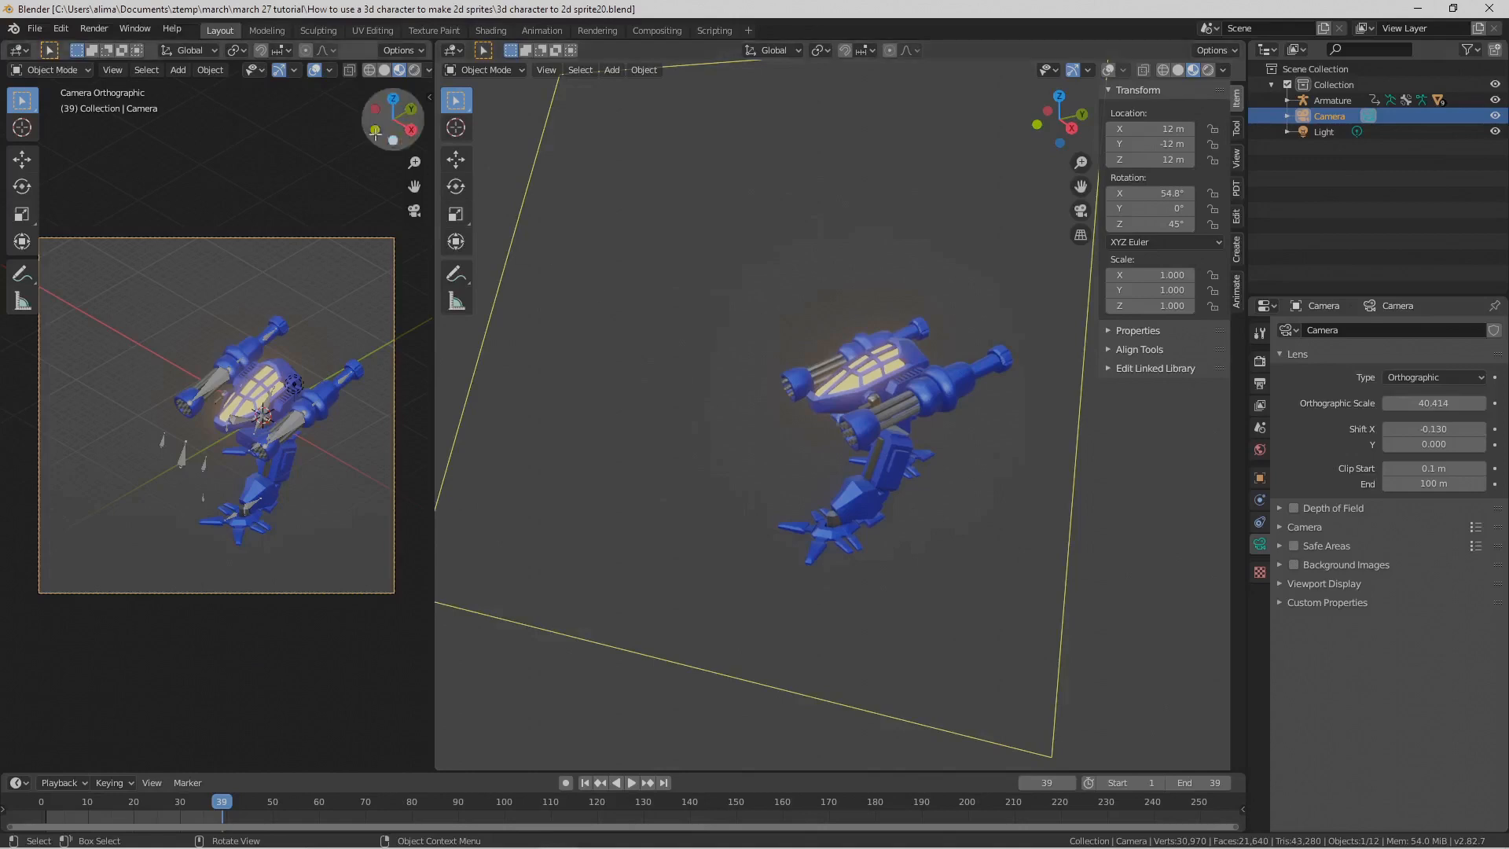
Step: Hide the overlays in the camera viewport and show them in the wider viewport
{"action": "left_click", "coordinate": [315, 70]}
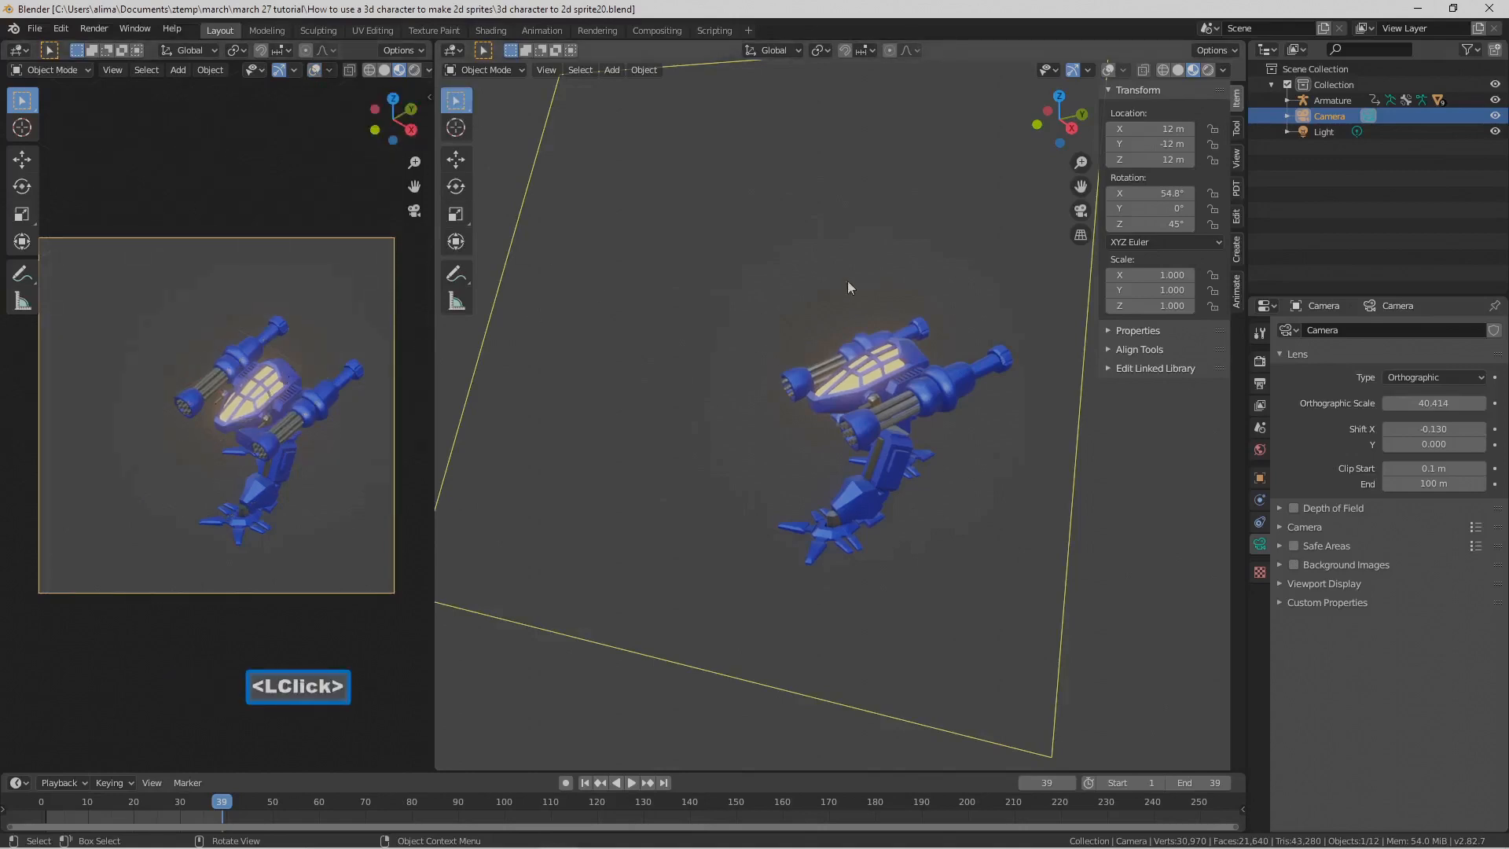
{"action": "left_click", "coordinate": [1110, 69]}
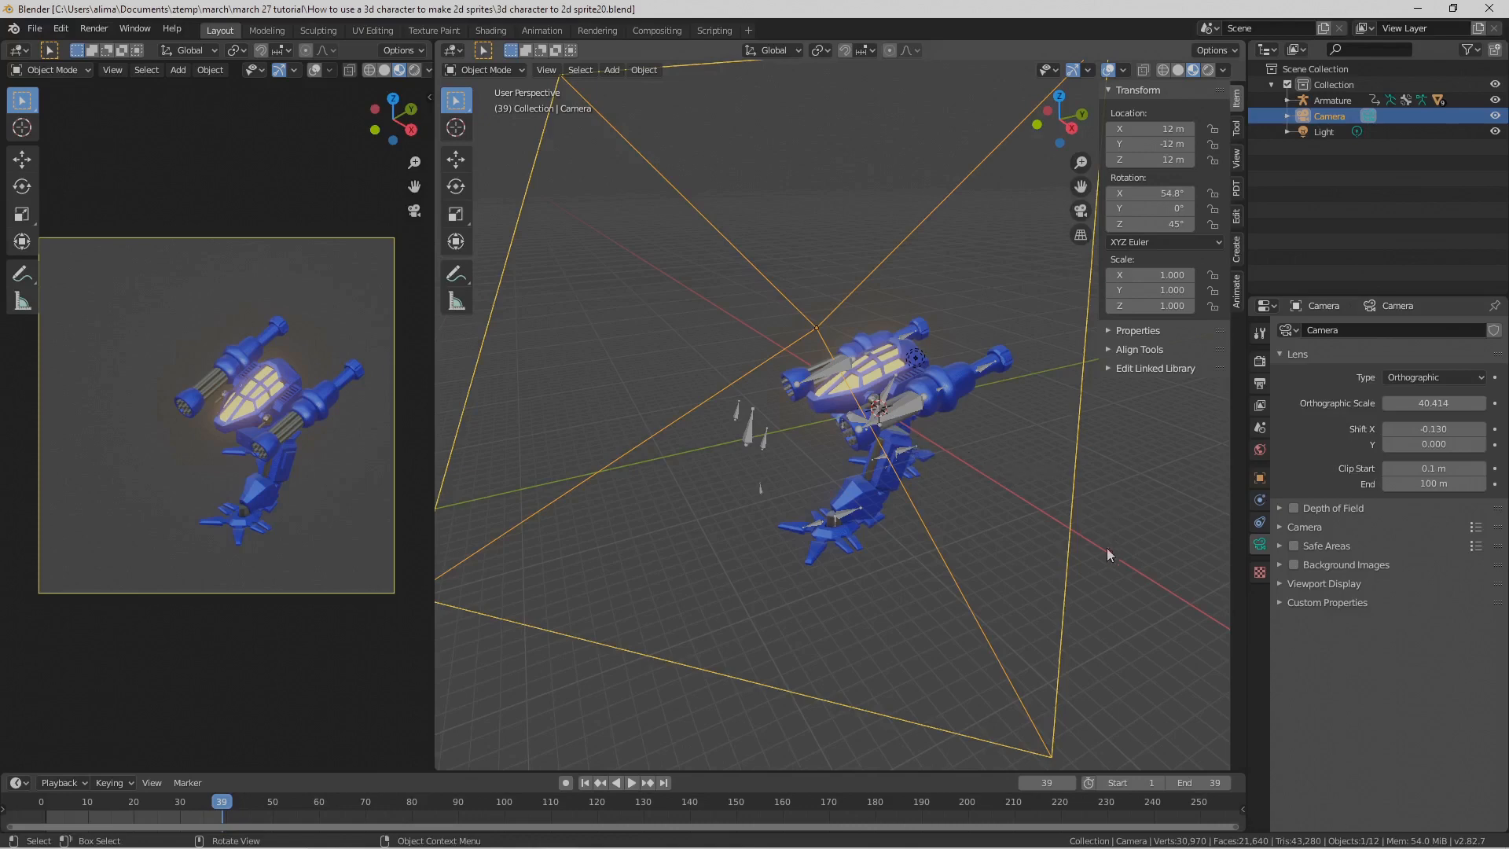
{"action": "key", "text": "Pause"}
Step: Add an empty displayed as a cube at the world origin
{"action": "key", "text": "shift+a"}
{"action": "mouse_move", "coordinate": [942, 503]}
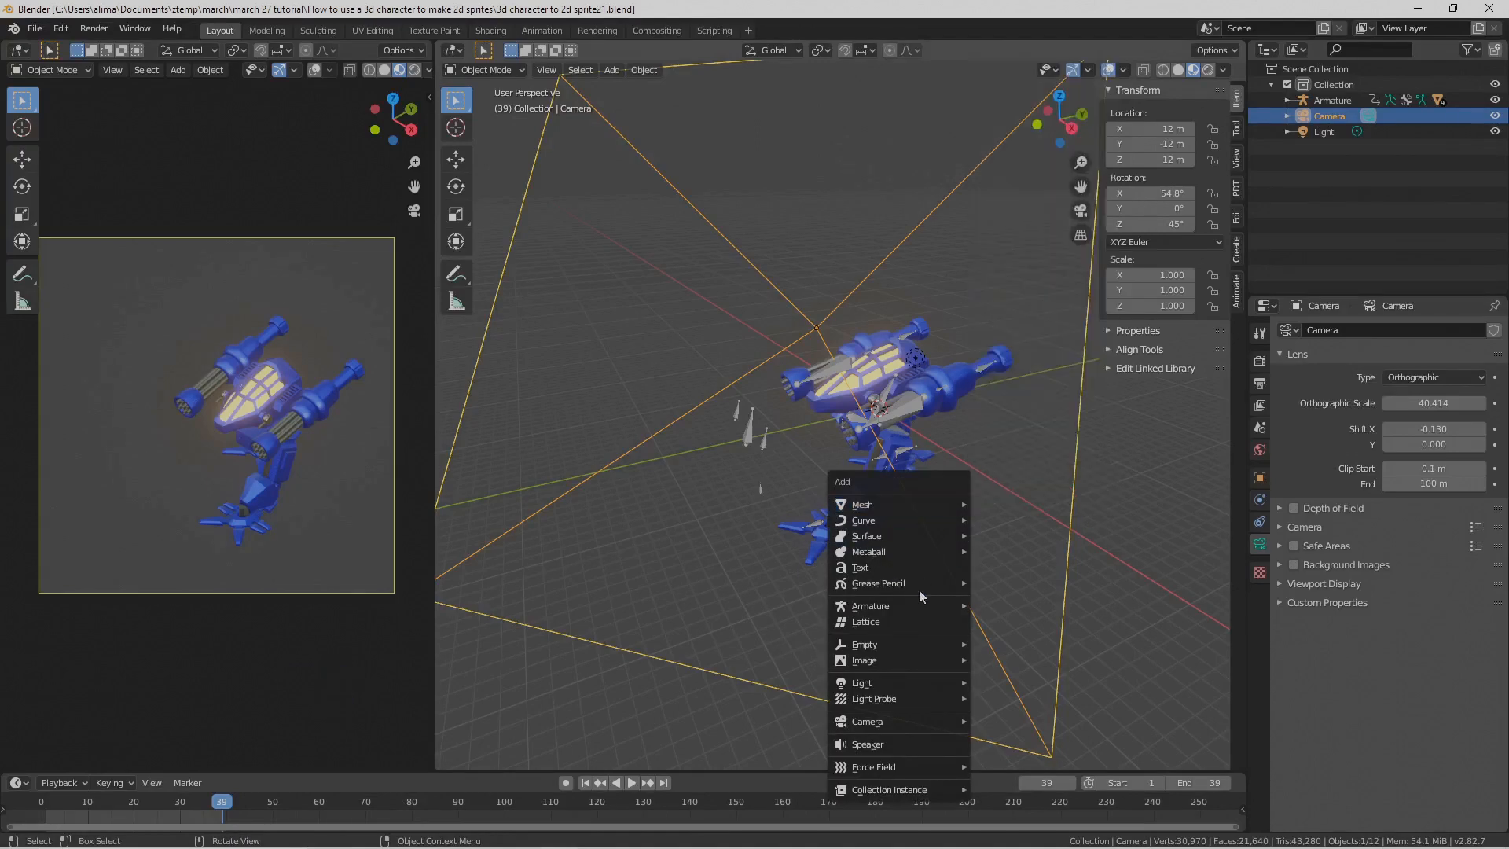
{"action": "mouse_move", "coordinate": [910, 643]}
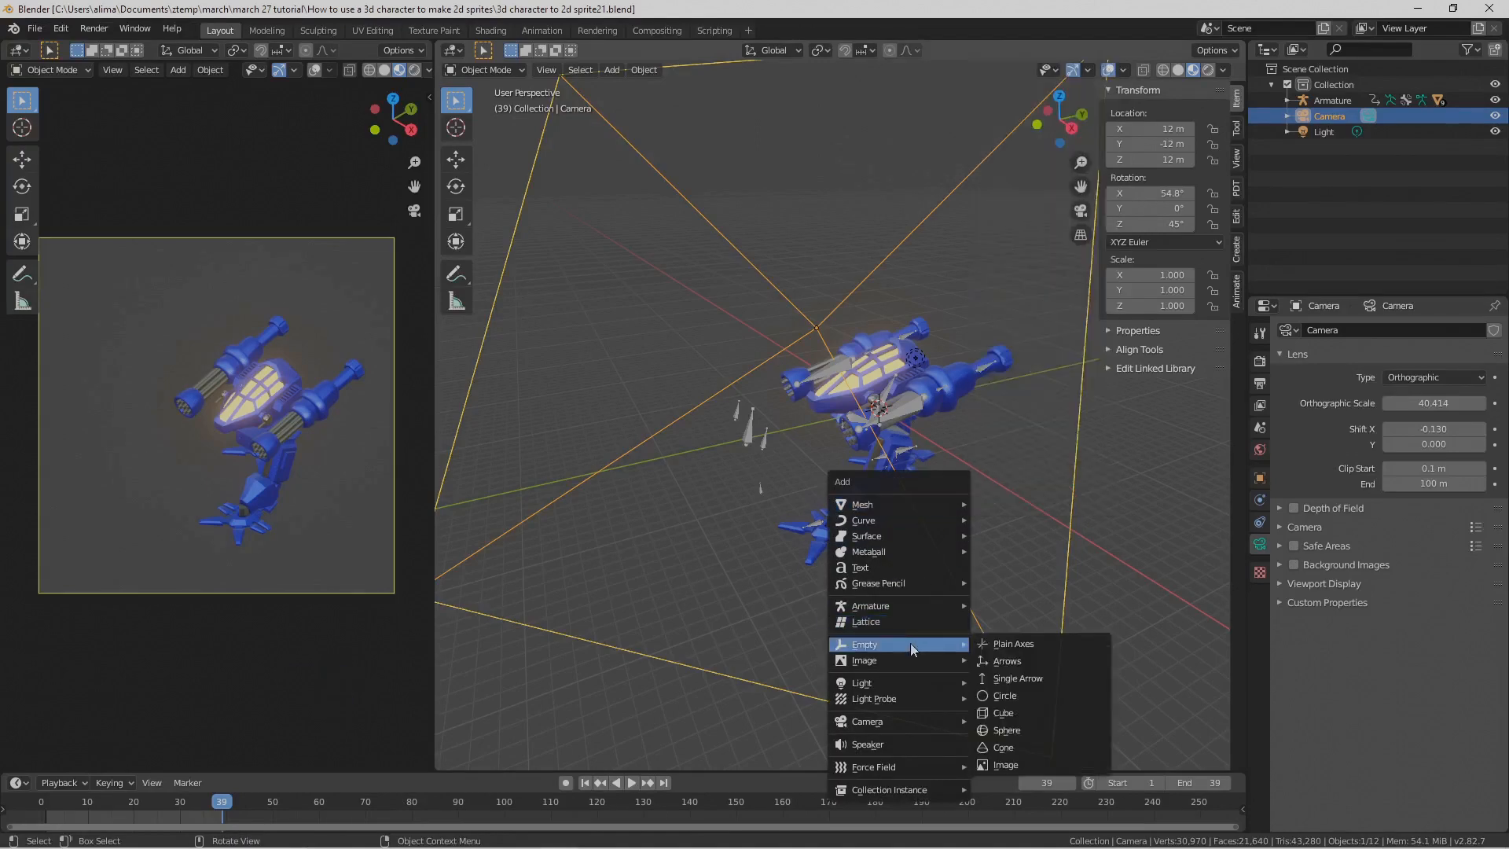
{"action": "left_click", "coordinate": [1043, 714]}
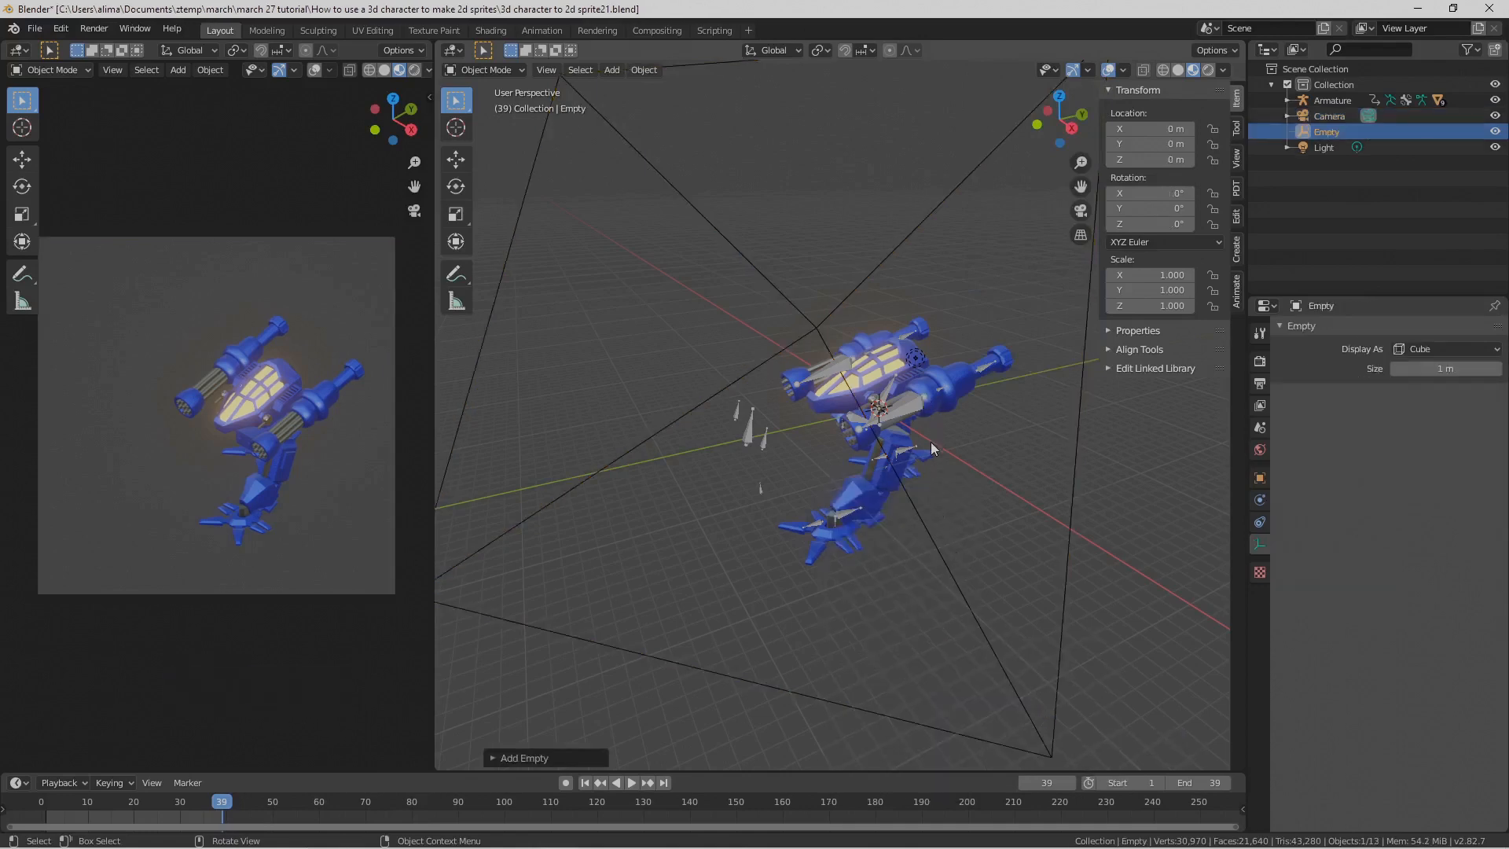
Step: Scale the cube-shaped empty up uniformly to about 6.235 so that it surrounds the mech's body
{"action": "key", "text": "s"}
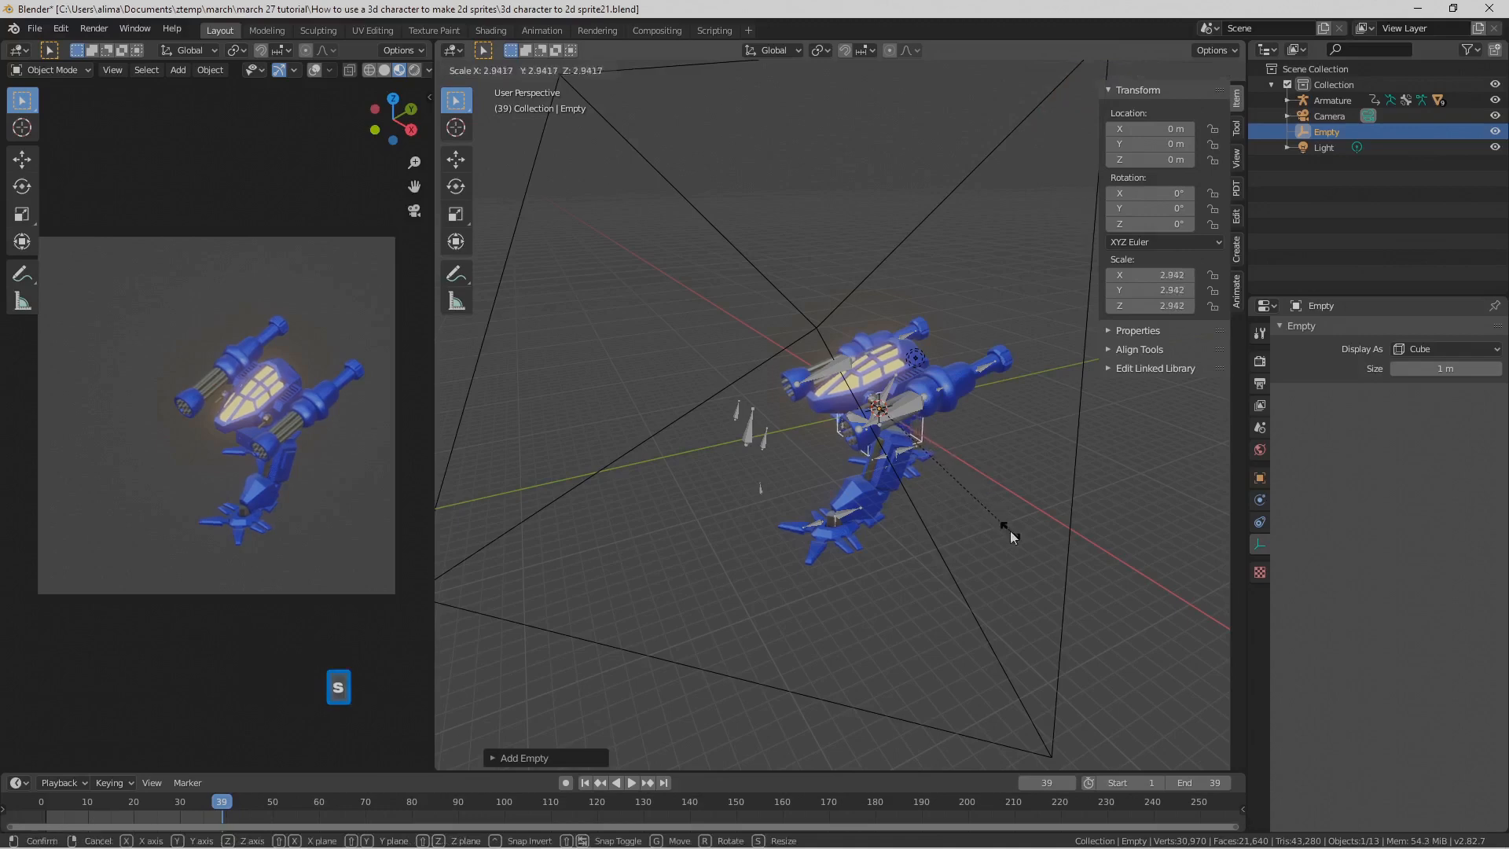
{"action": "left_click", "coordinate": [921, 471]}
{"action": "key", "text": "s"}
{"action": "left_click", "coordinate": [975, 487]}
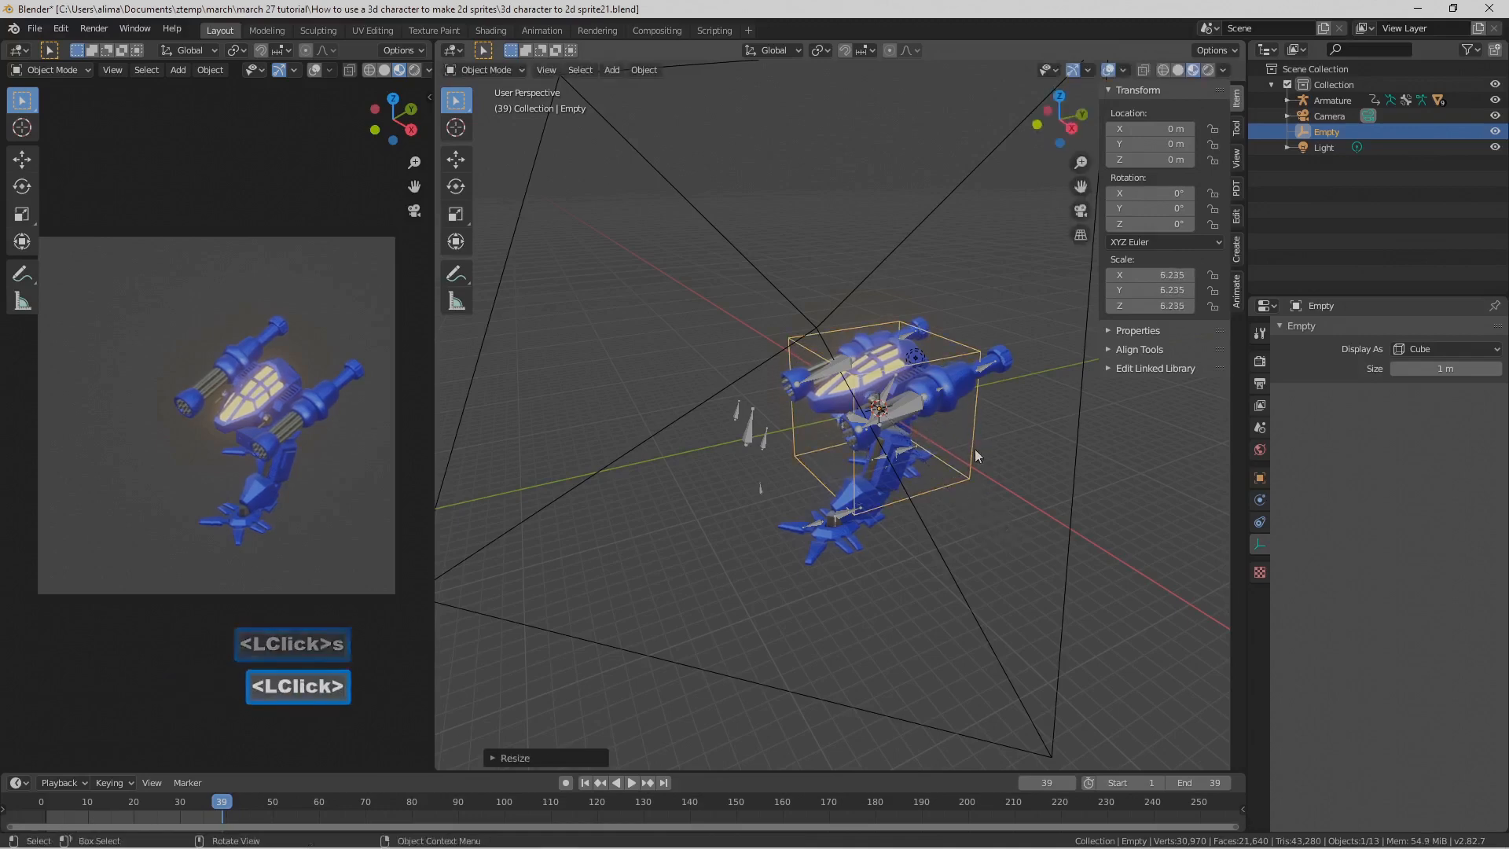
{"action": "key", "text": "Pause"}
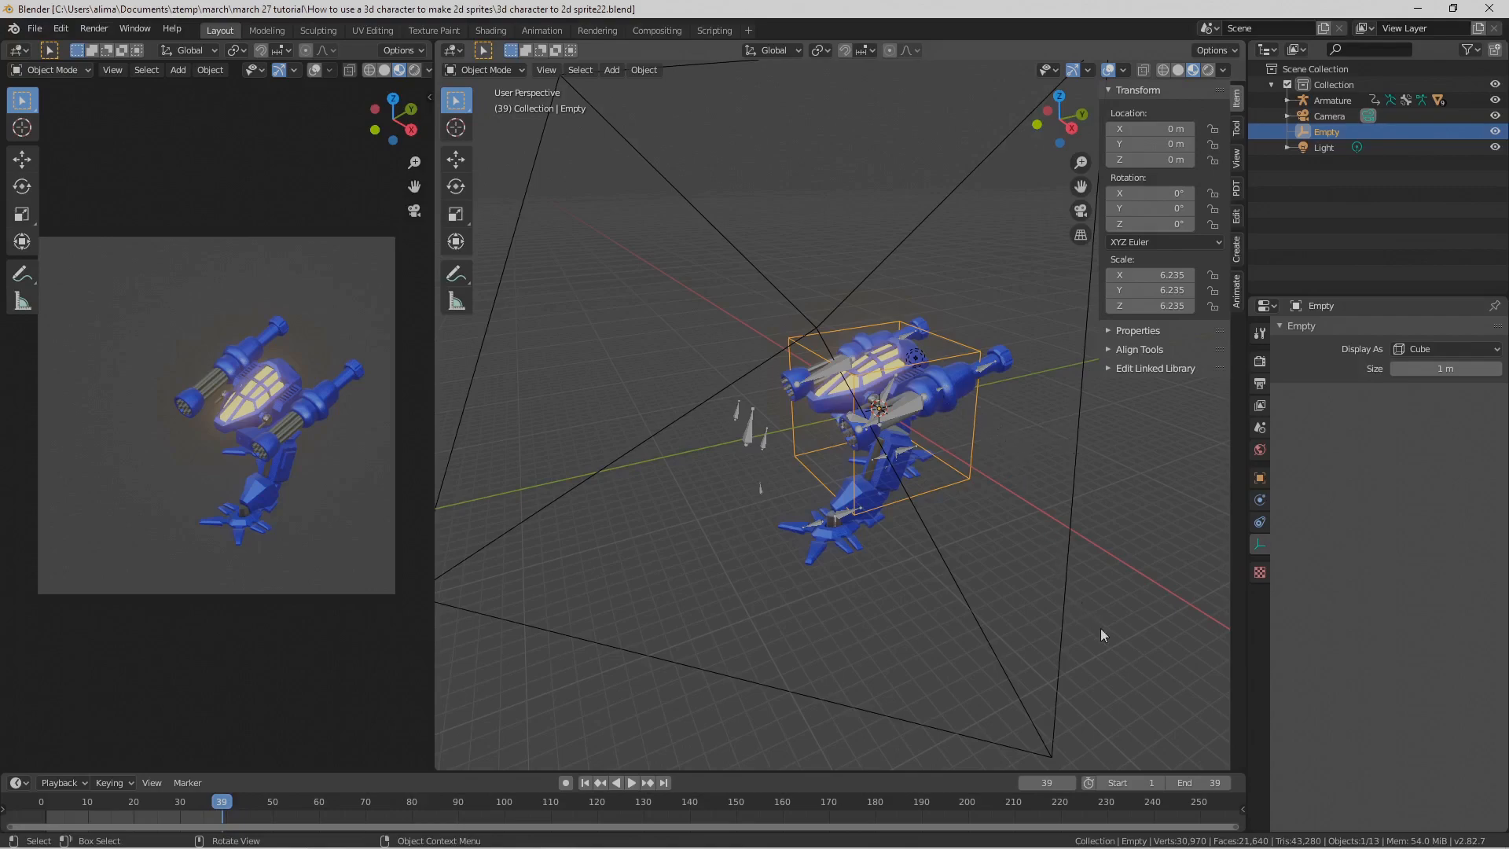
{"action": "key", "text": "Pause"}
Step: Add a Track To constraint to the camera
{"action": "middle_click_drag", "start_coordinate": [664, 542], "coordinate": [864, 548]}
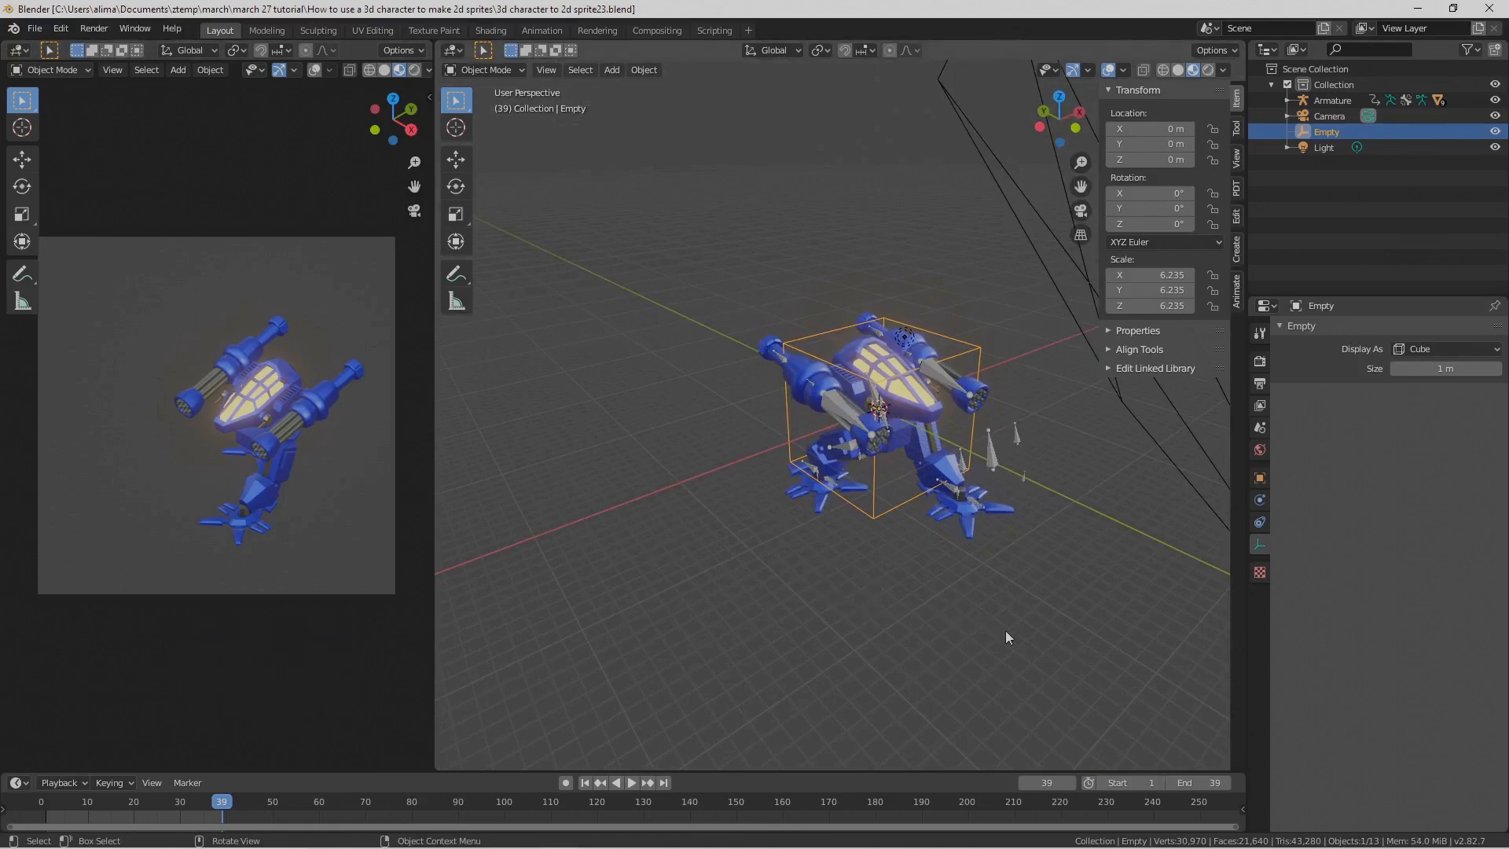
{"action": "key", "text": "Pause"}
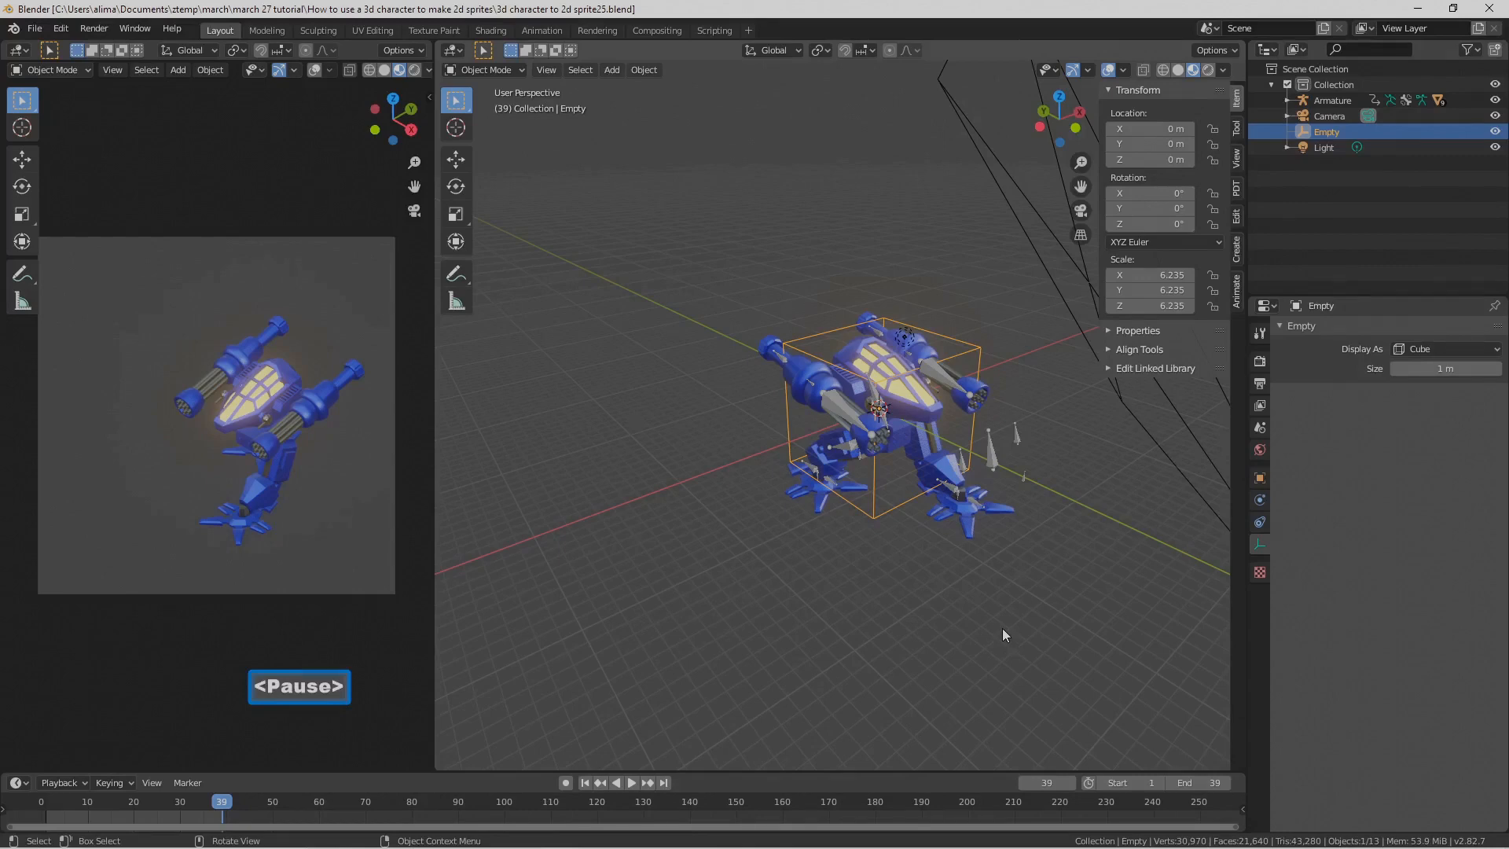
{"action": "scroll", "coordinate": [1000, 581], "scroll_direction": "down", "scroll_amount": 3}
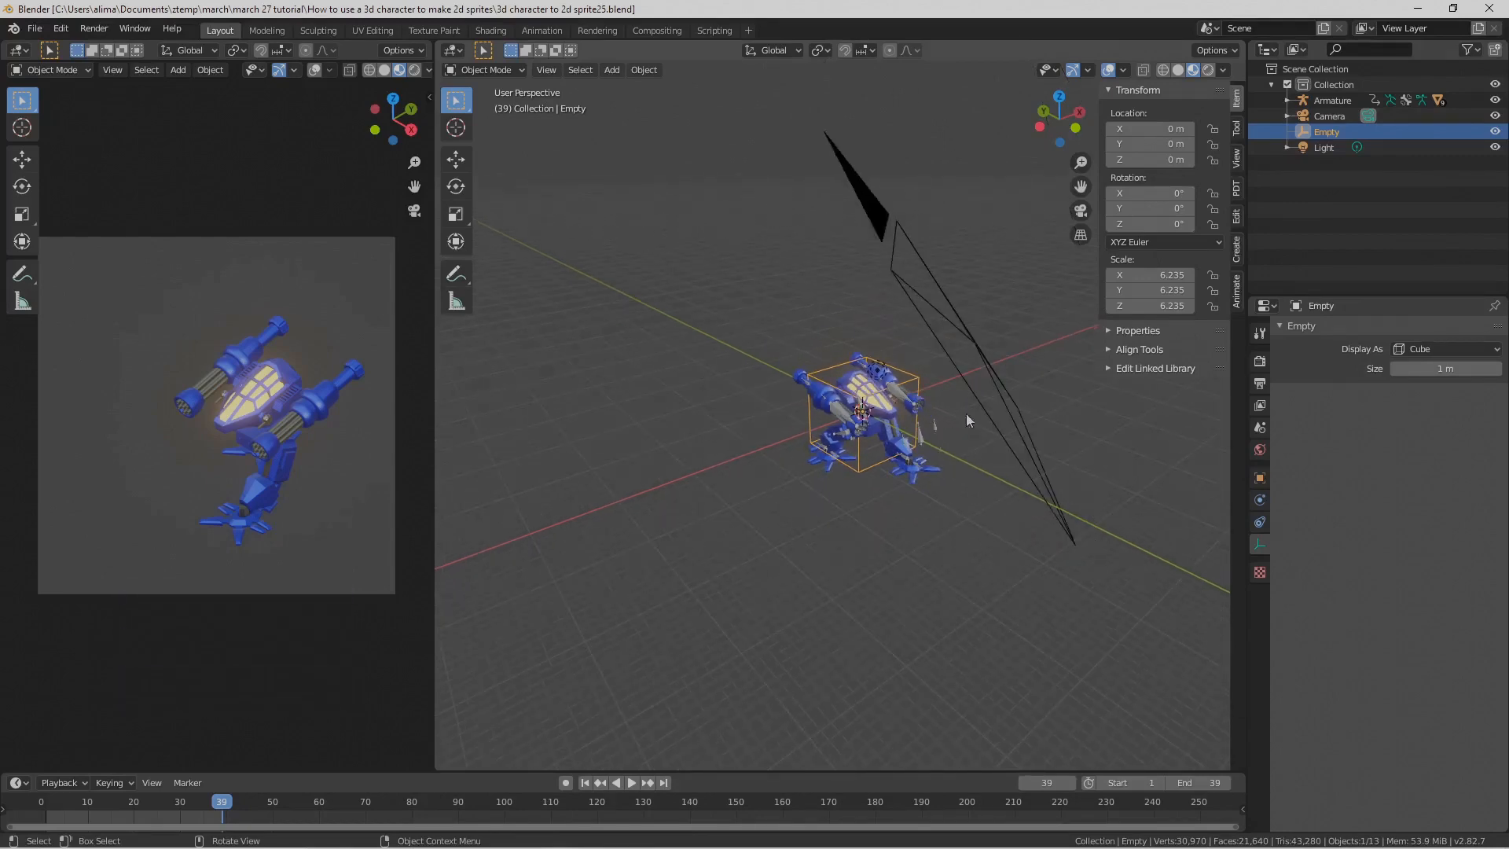
{"action": "left_click", "coordinate": [1033, 453]}
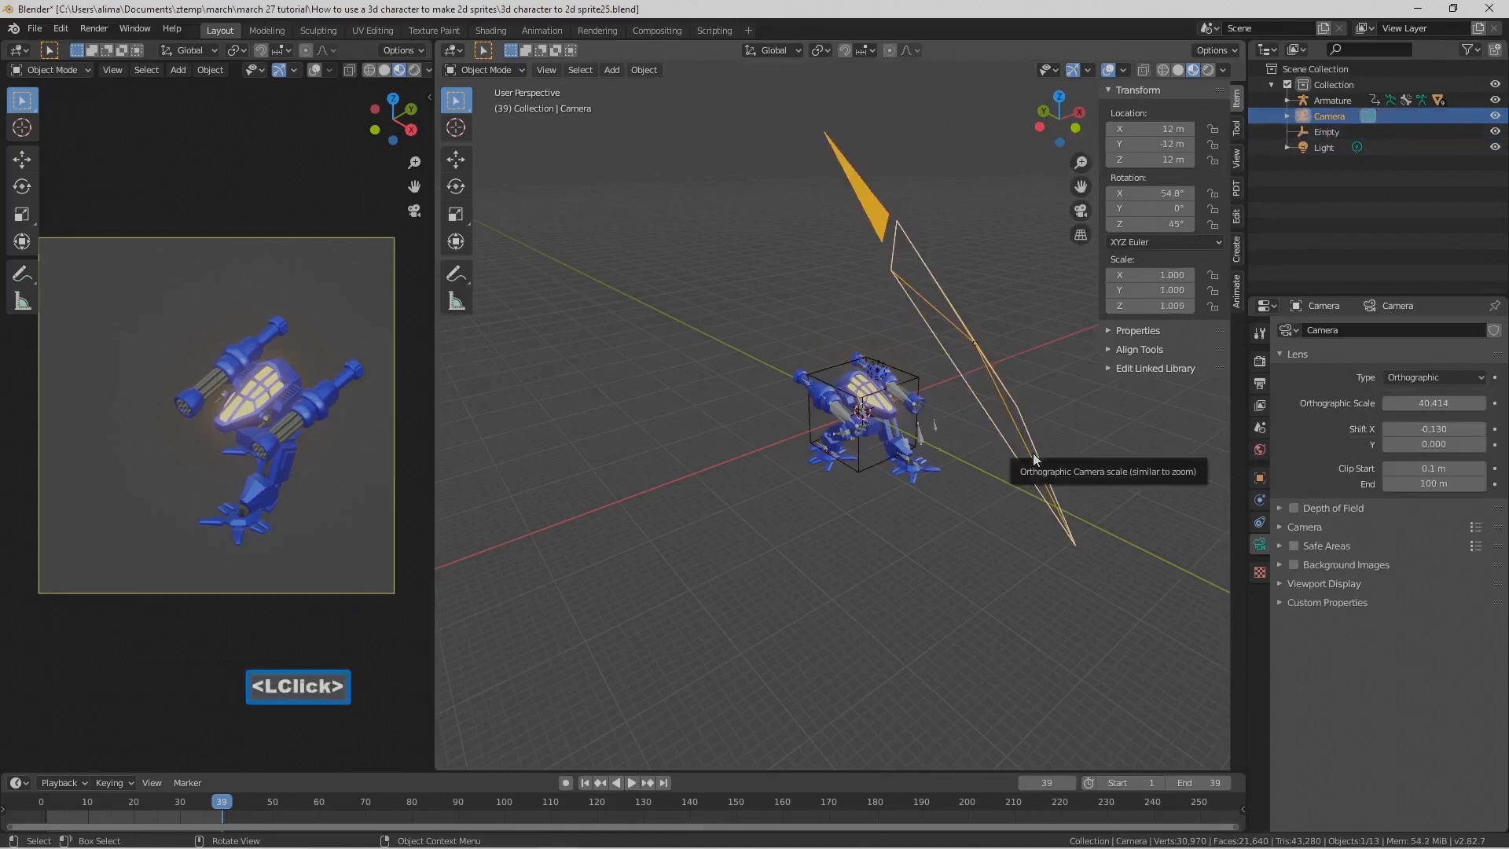
{"action": "left_click", "coordinate": [1260, 525]}
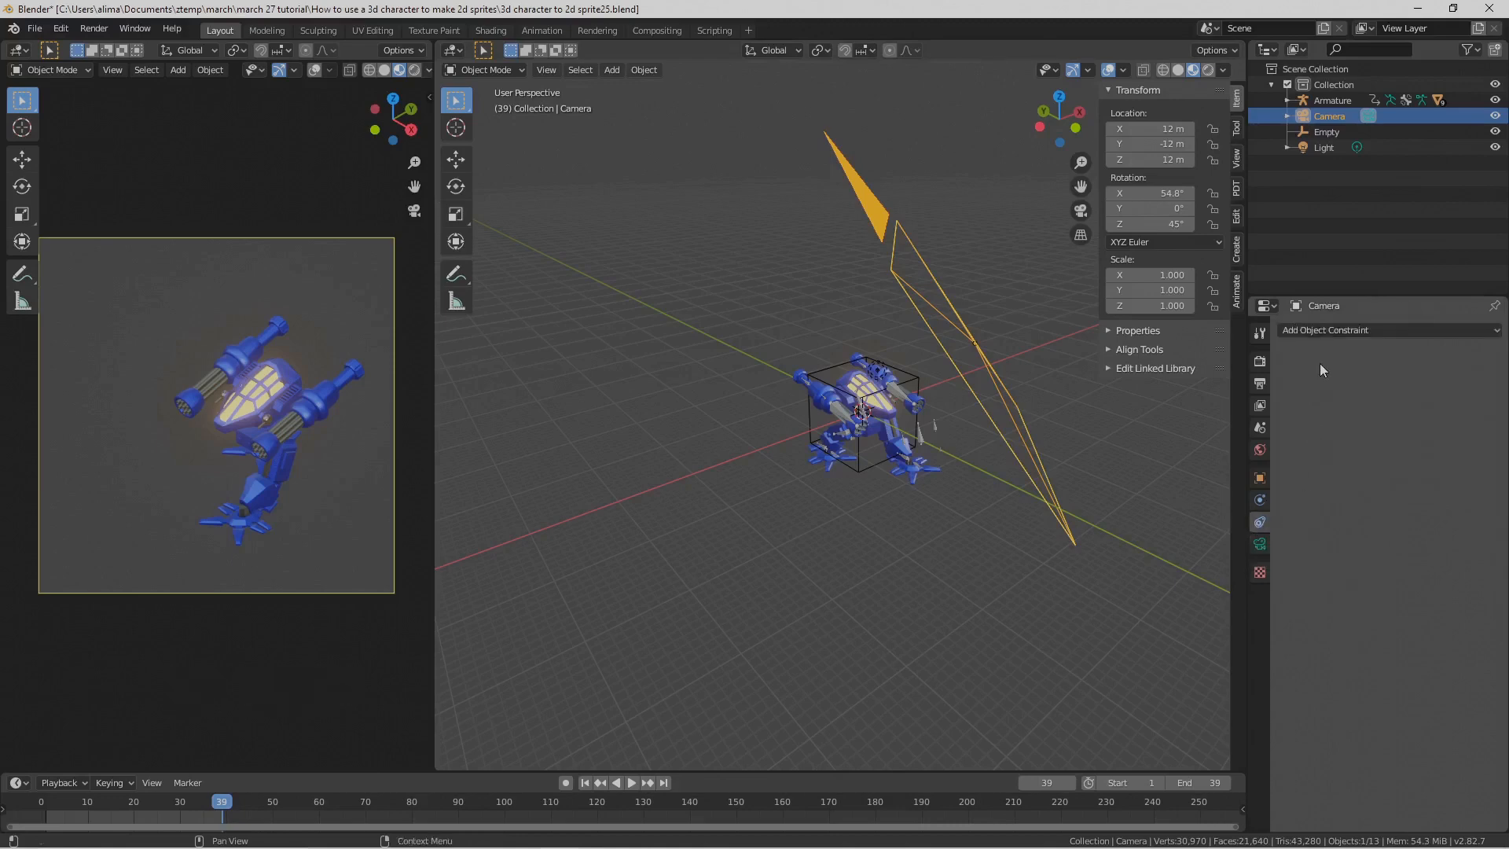
{"action": "left_click", "coordinate": [1497, 332]}
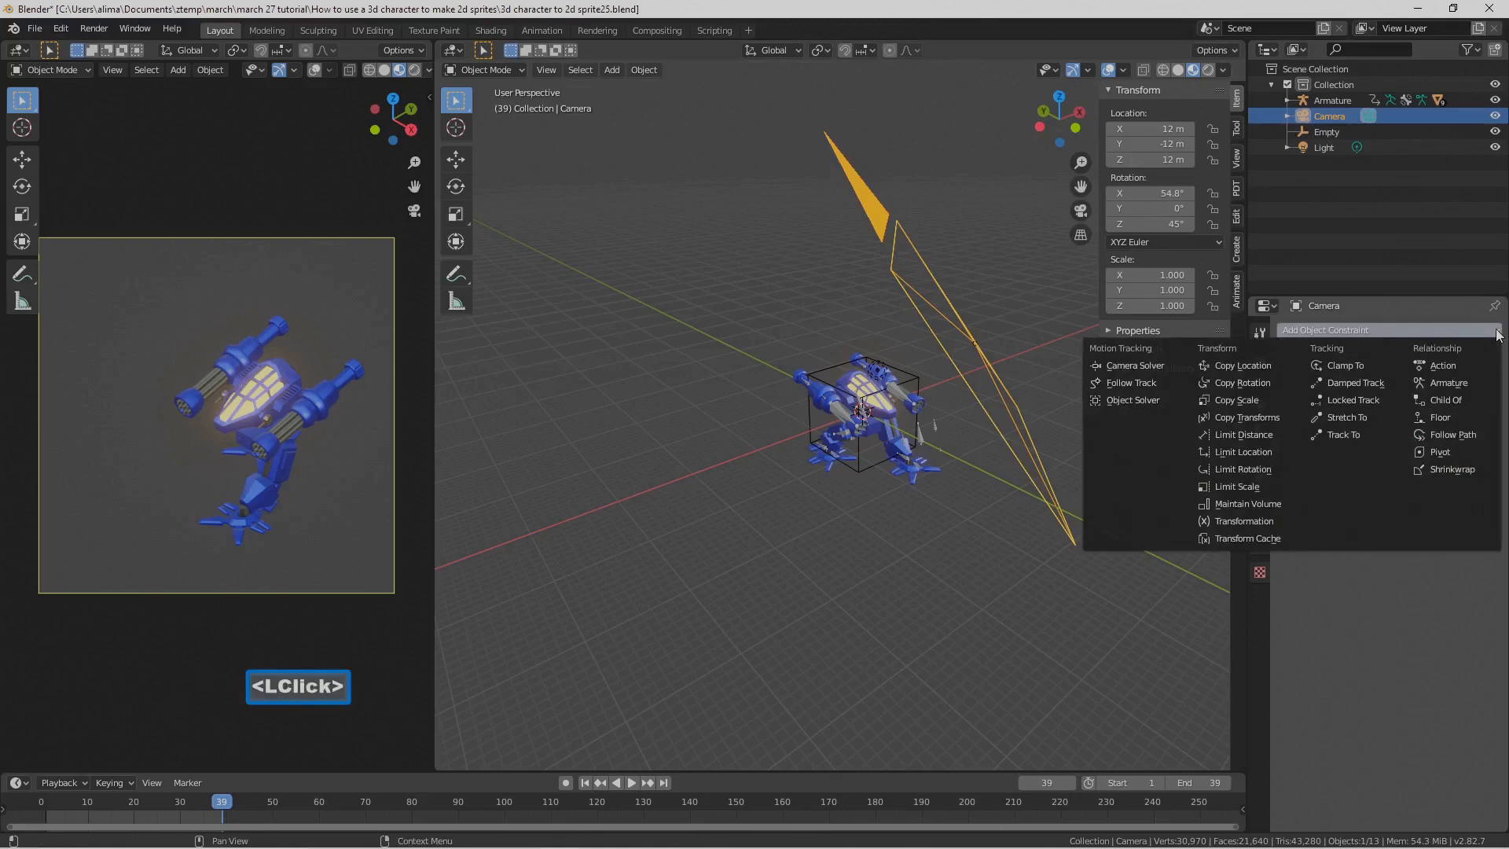
{"action": "left_click", "coordinate": [1380, 435]}
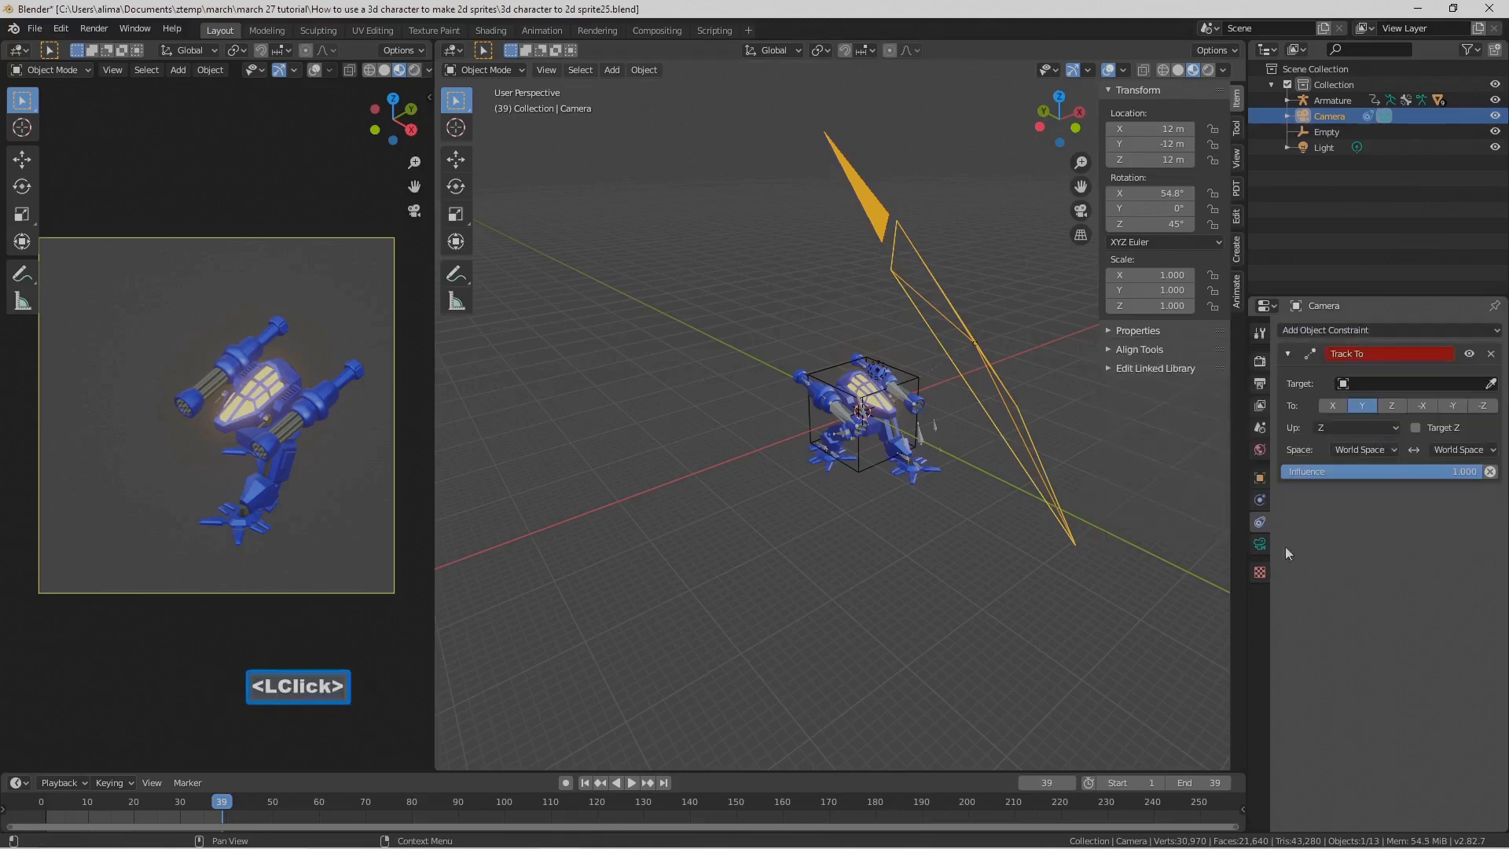
{"action": "key", "text": "Pause"}
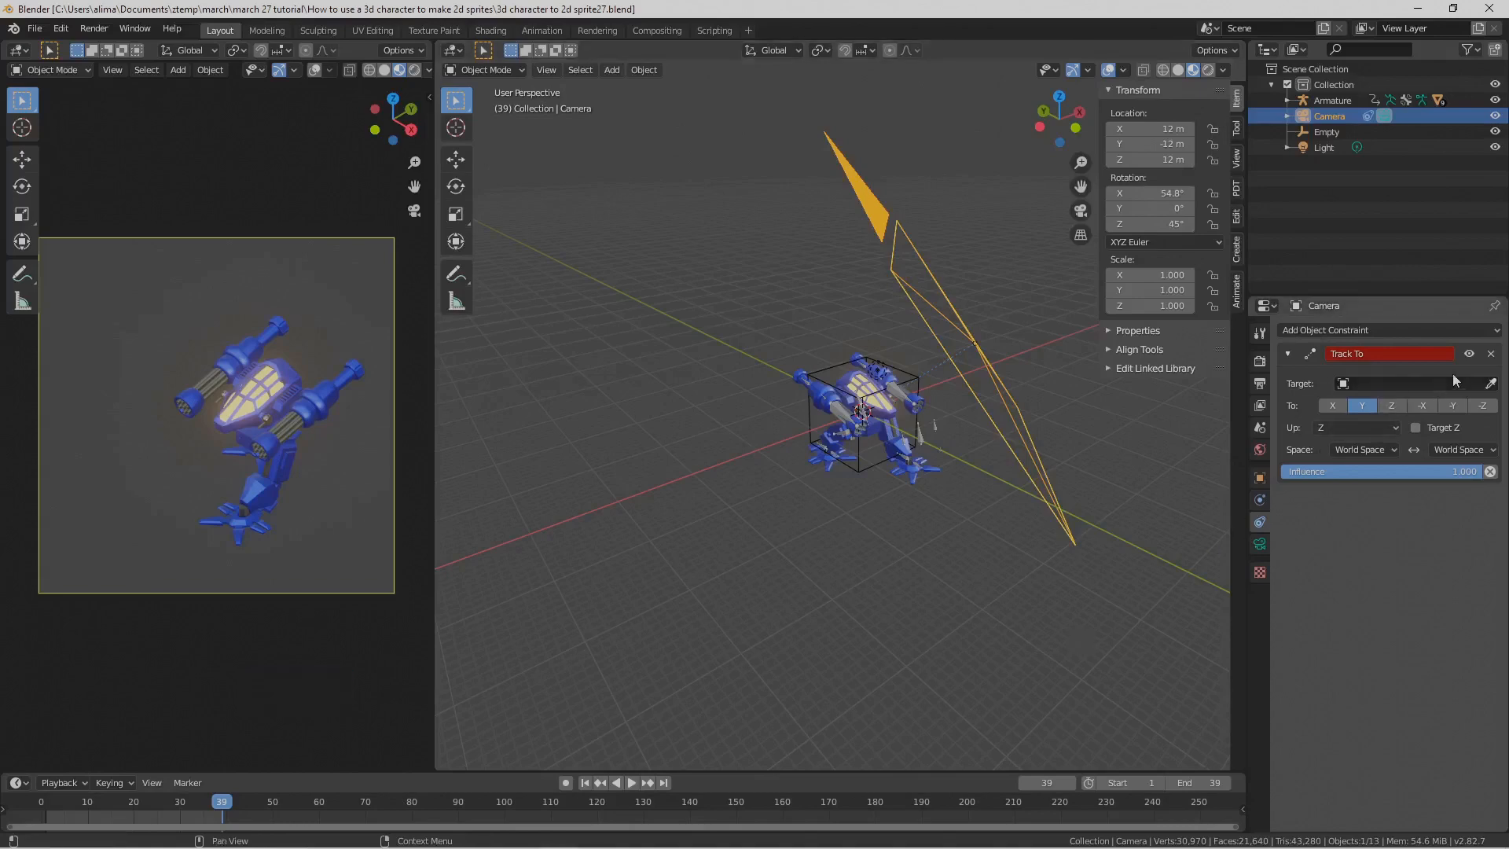
Step: Set the Track To constraint's target to the empty, with -Z as the tracking axis and Y as the up axis
{"action": "left_click", "coordinate": [1491, 384]}
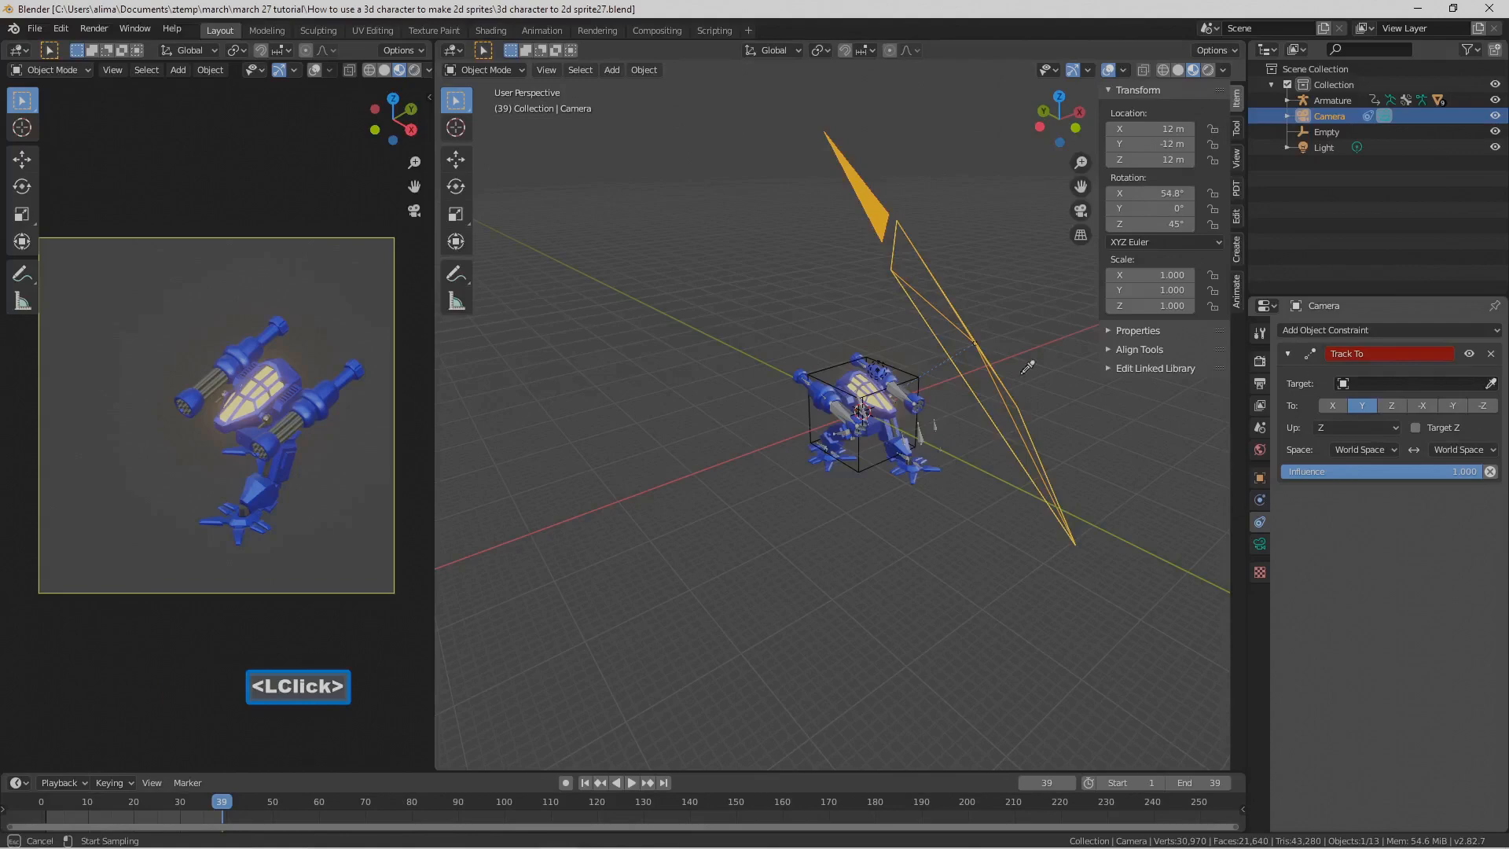
{"action": "left_click", "coordinate": [923, 374]}
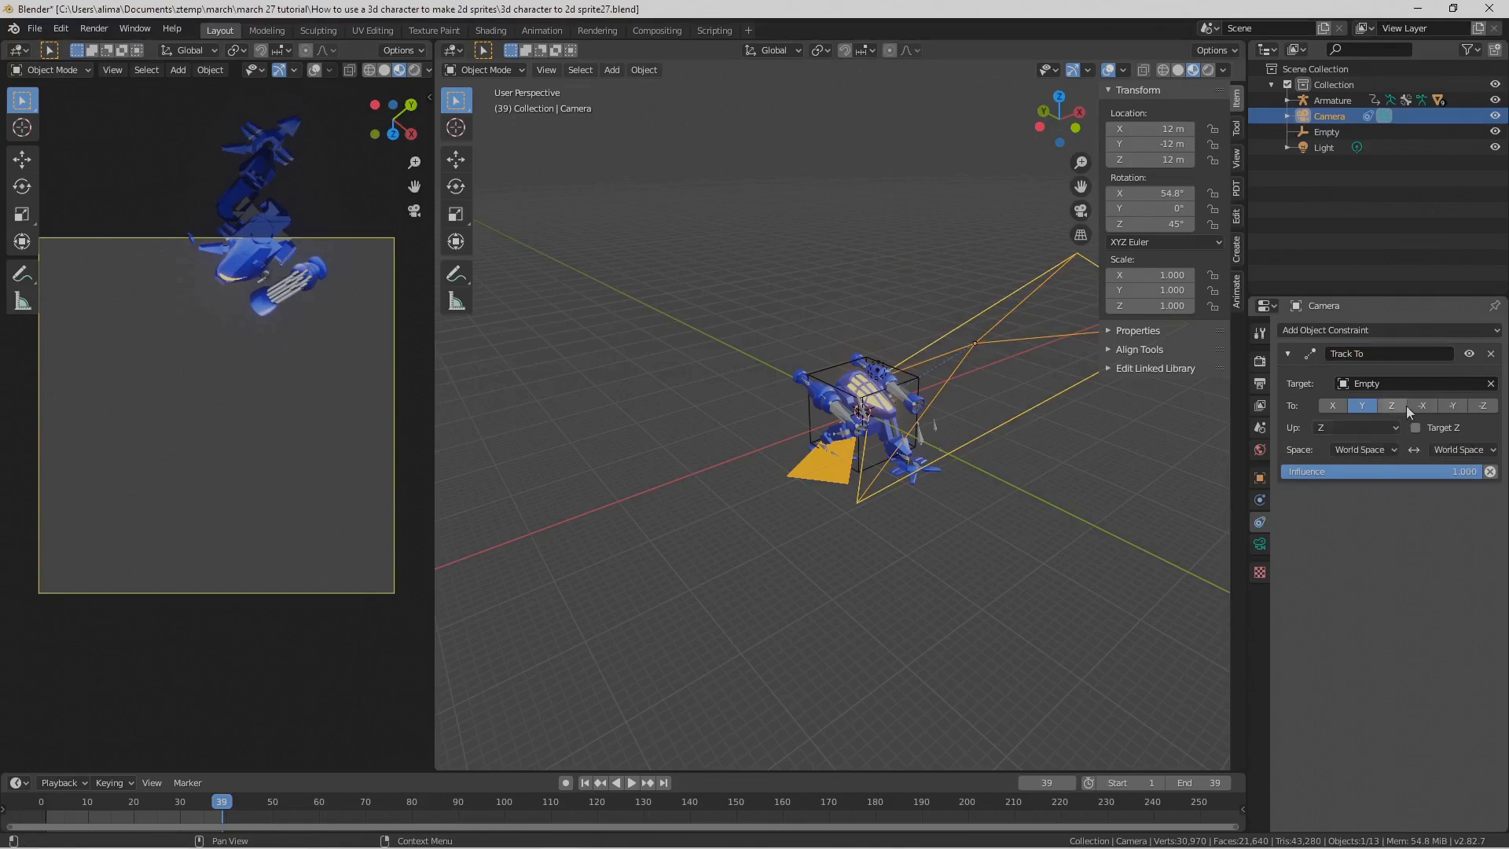
{"action": "left_click", "coordinate": [1482, 405]}
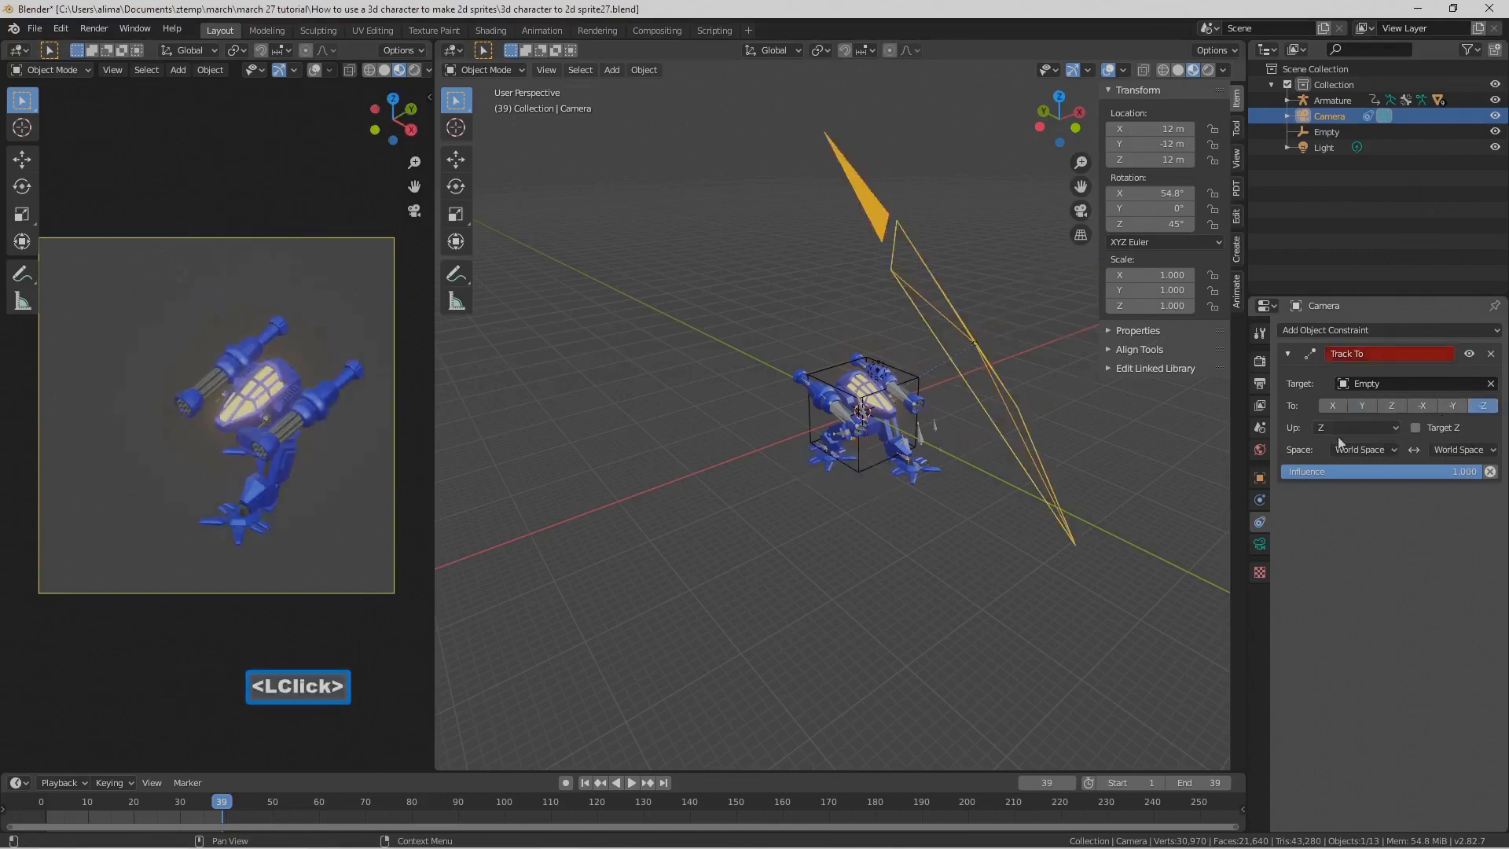
{"action": "left_click", "coordinate": [1390, 427]}
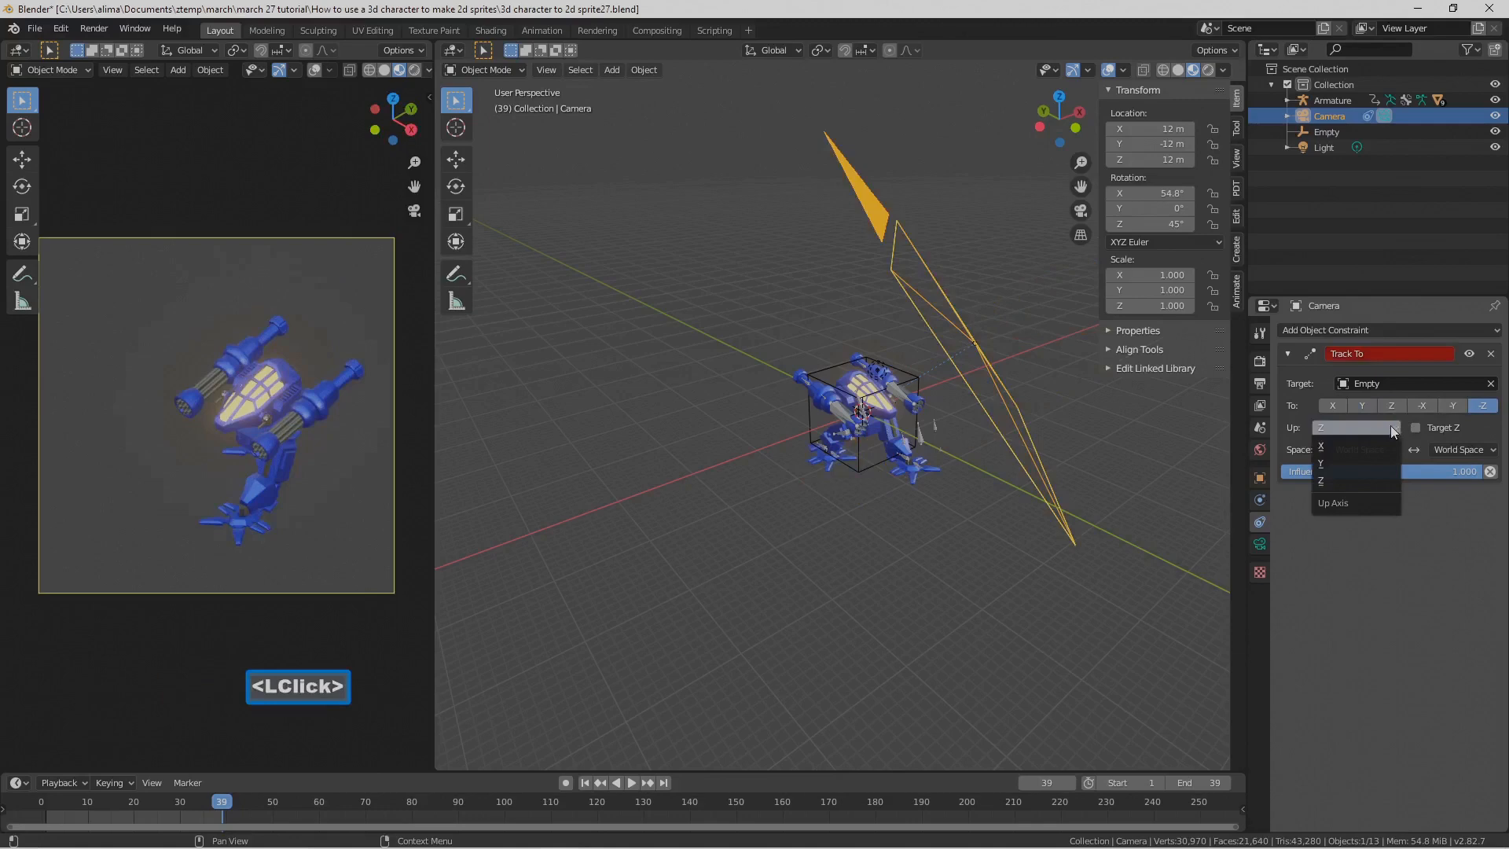
{"action": "left_click", "coordinate": [1367, 460]}
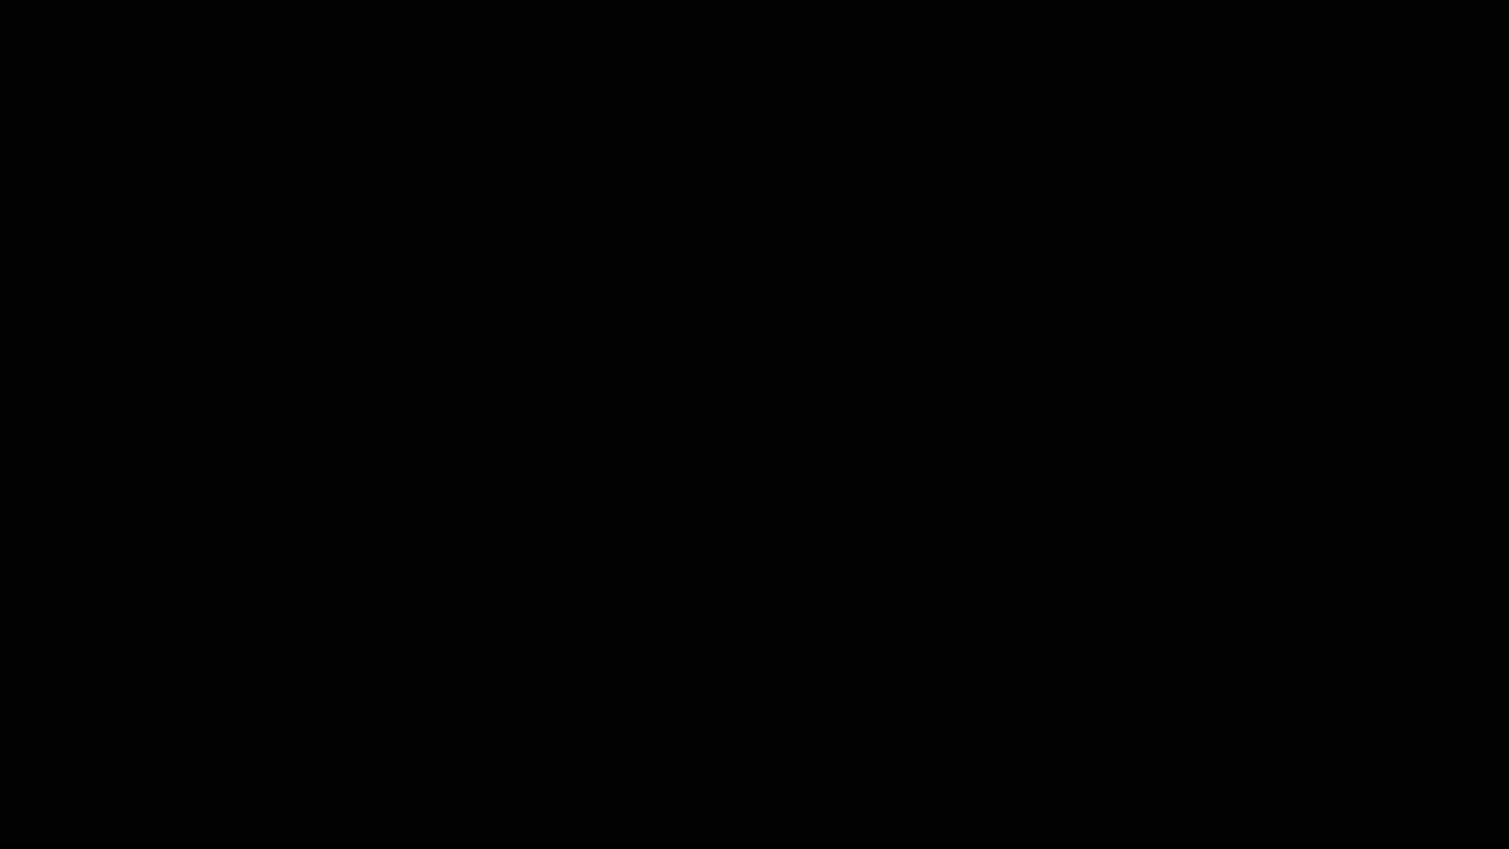
{"action": "key", "text": "Pause"}
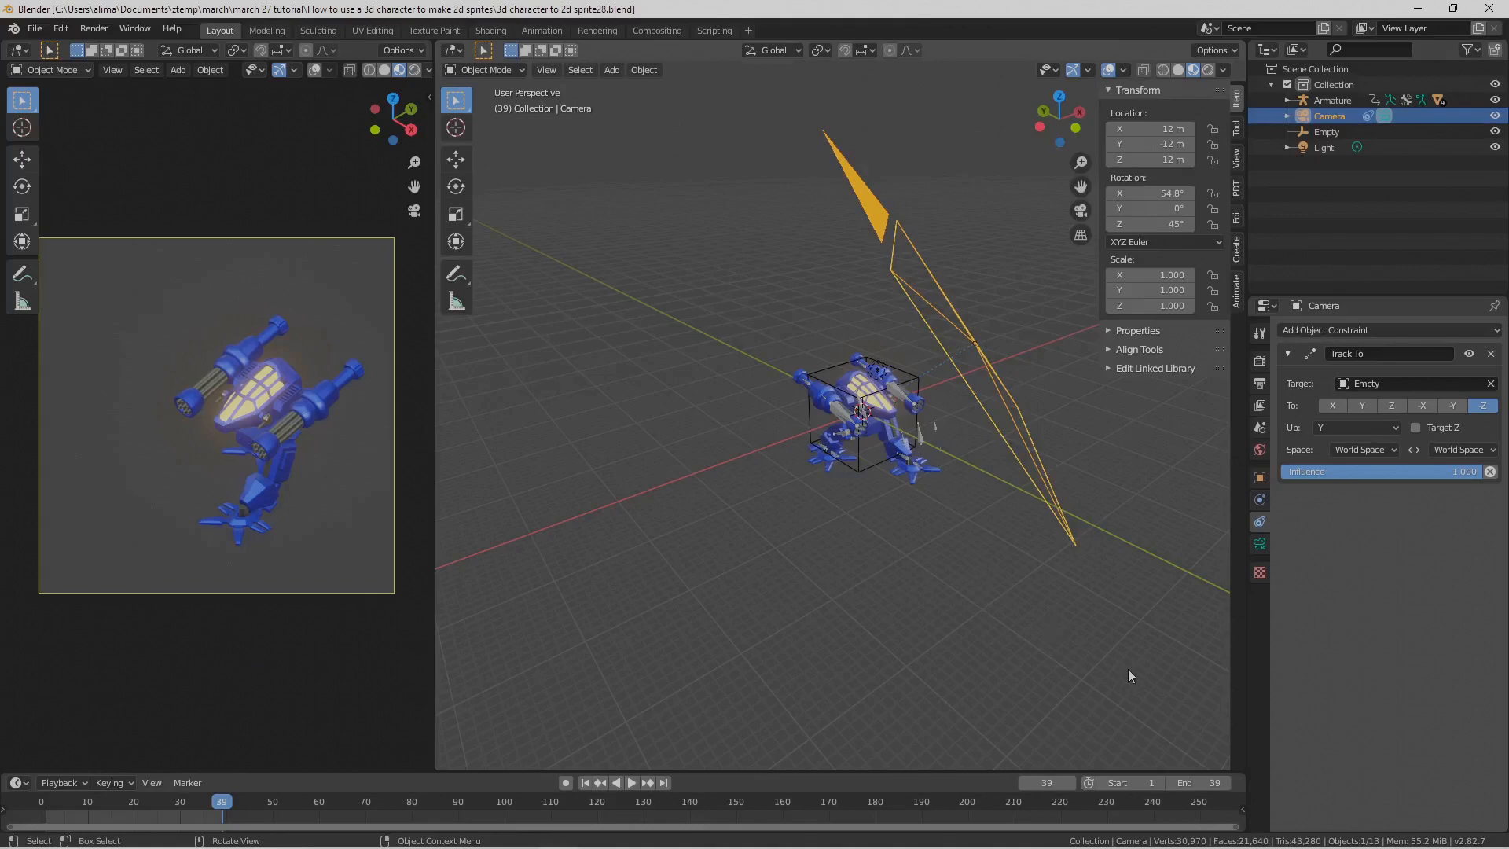
Step: Add a Bezier circle at the world origin around the mech
{"action": "key", "text": "Pause"}
{"action": "scroll", "coordinate": [942, 599], "scroll_direction": "down", "scroll_amount": 6}
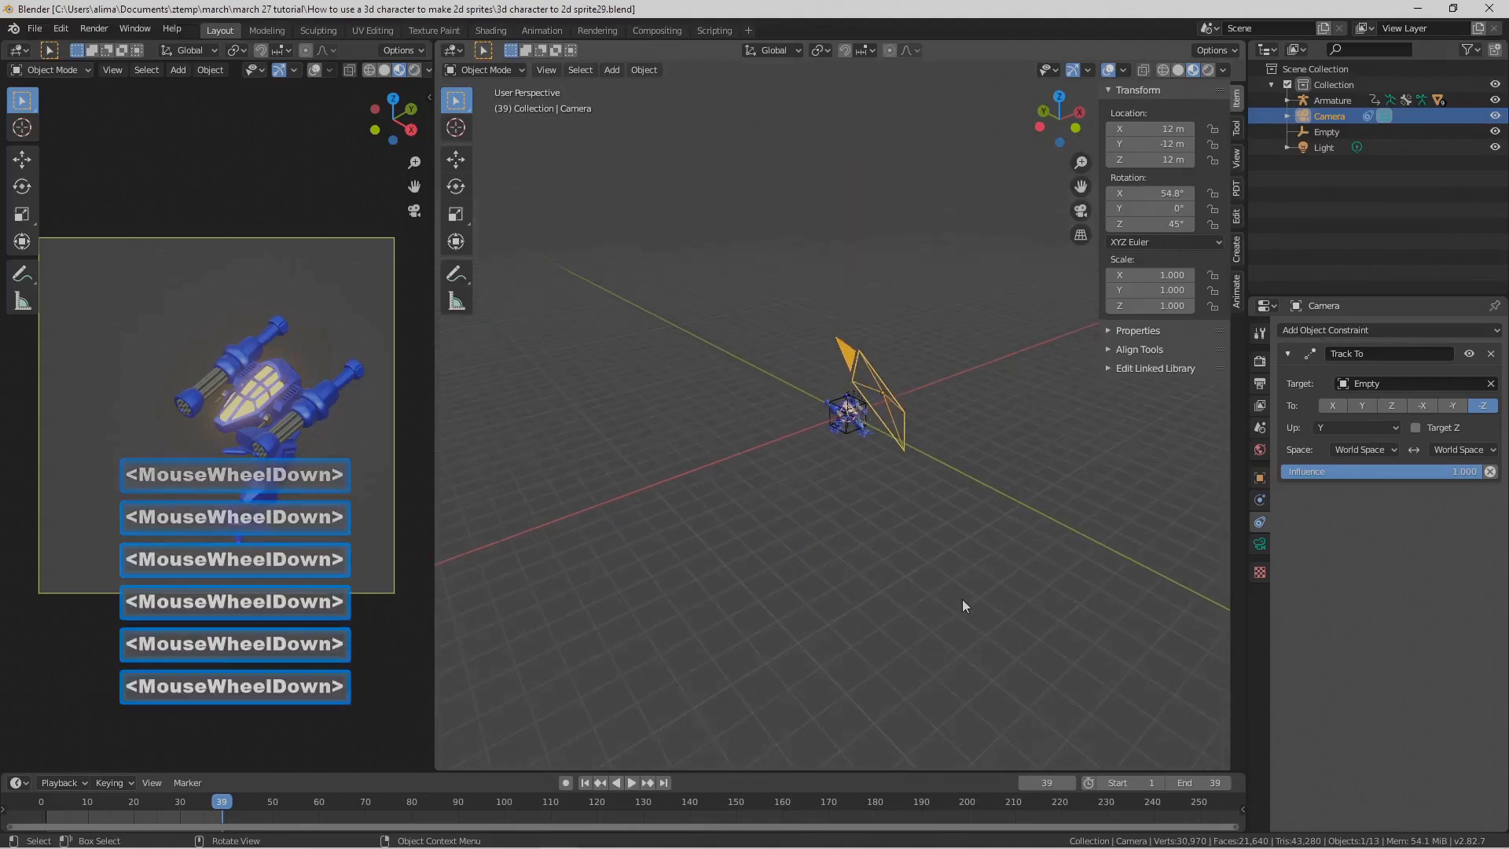
{"action": "key", "text": "shift+a"}
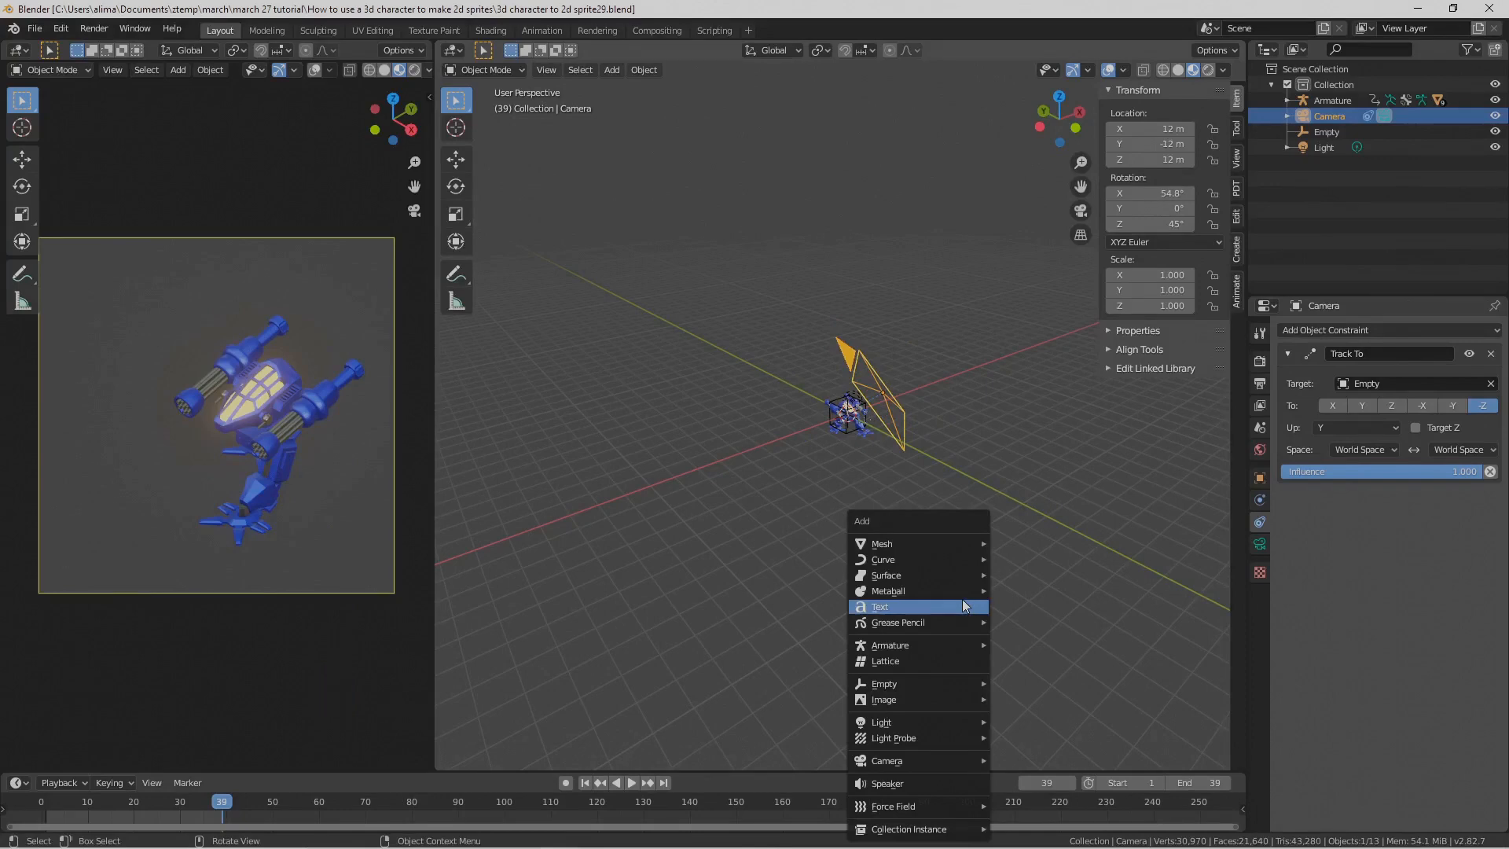
{"action": "mouse_move", "coordinate": [948, 563]}
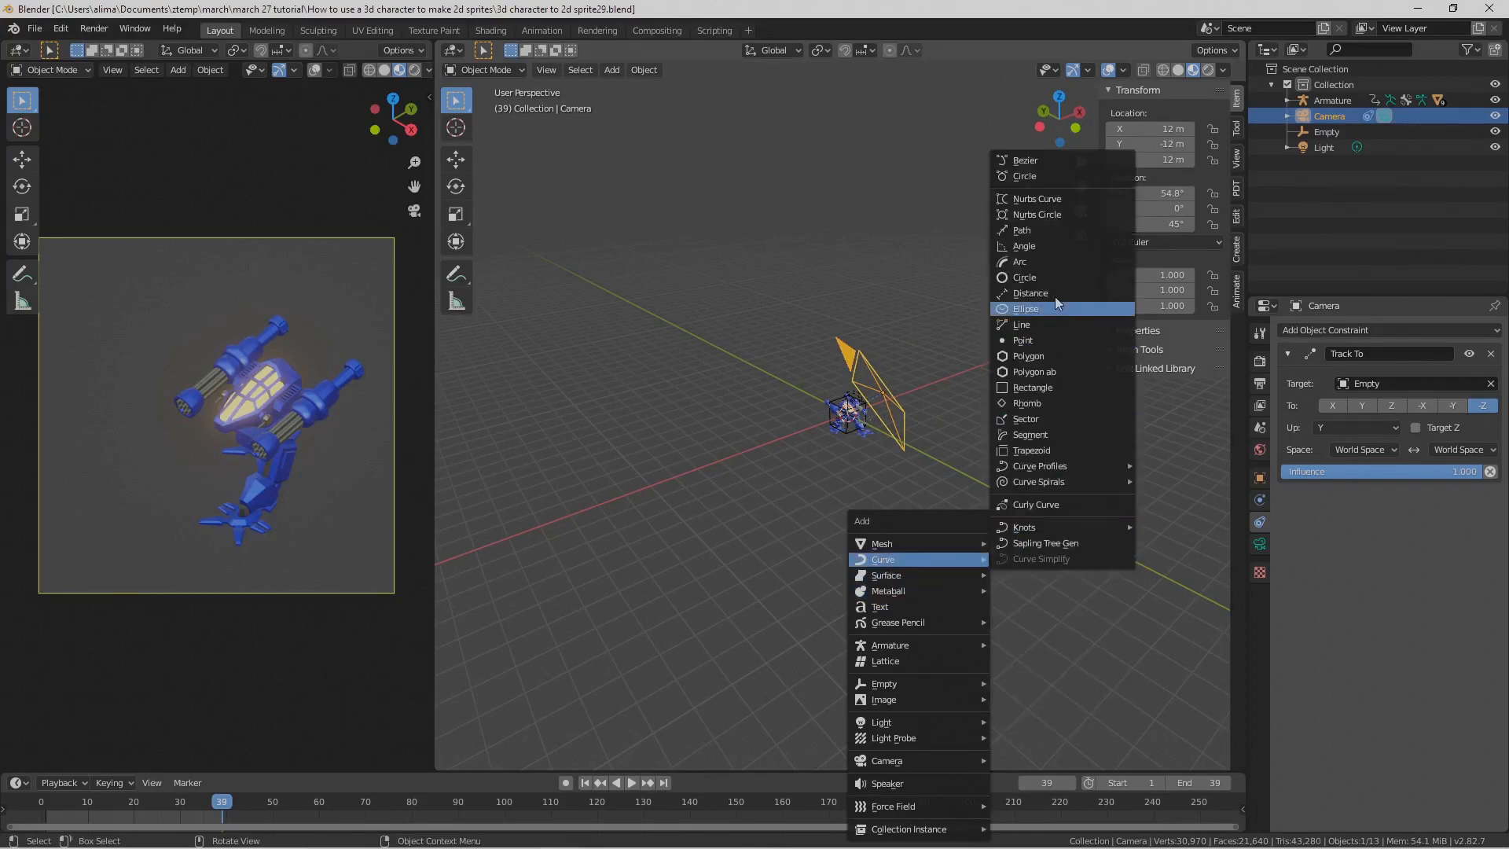
{"action": "left_click", "coordinate": [1045, 174]}
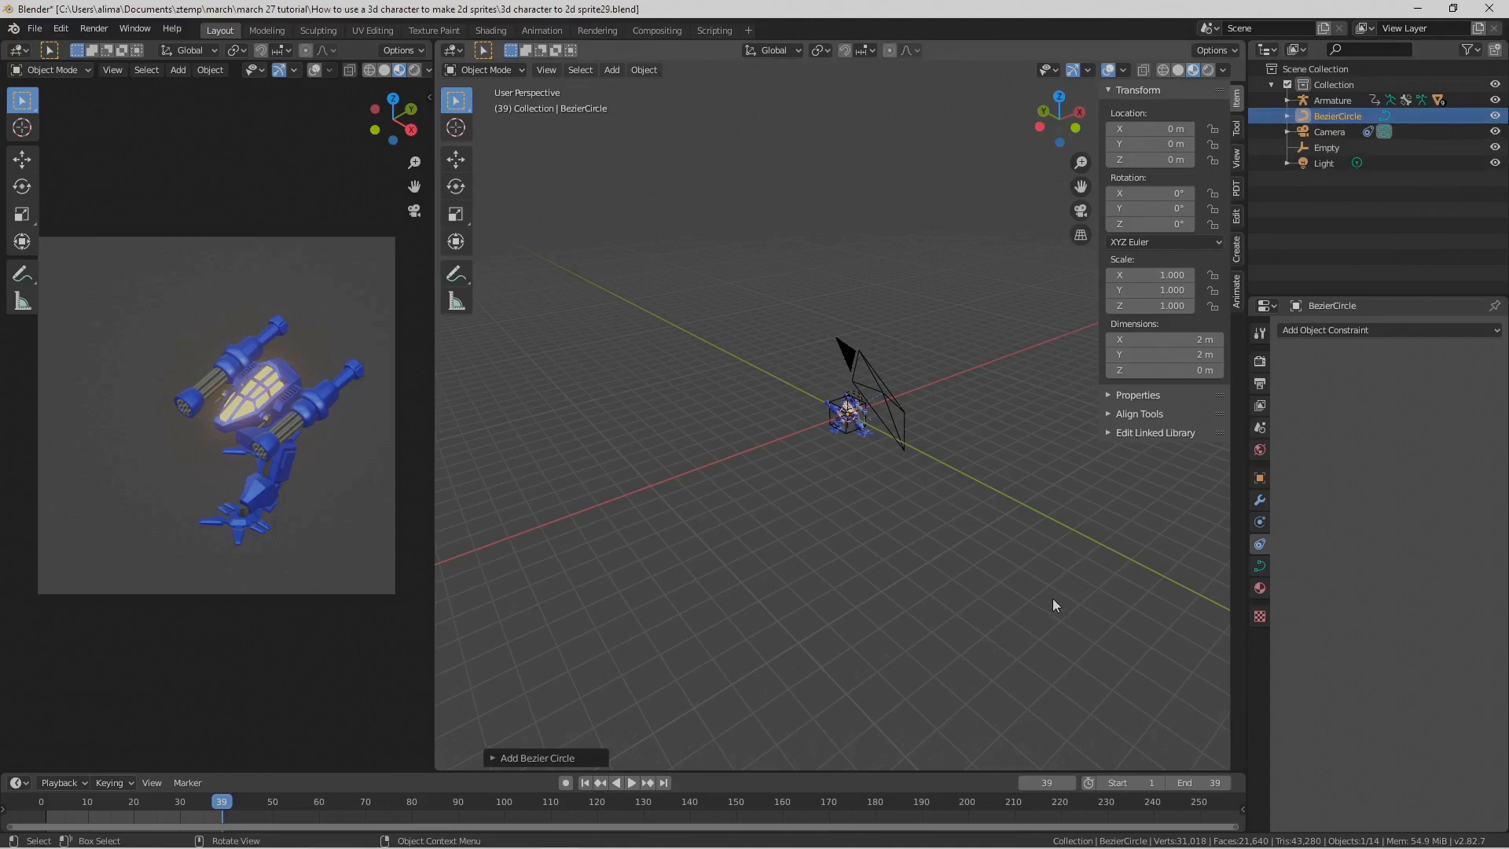
Step: Scale the Bezier circle uniformly by a factor of 80
{"action": "key", "text": "s"}
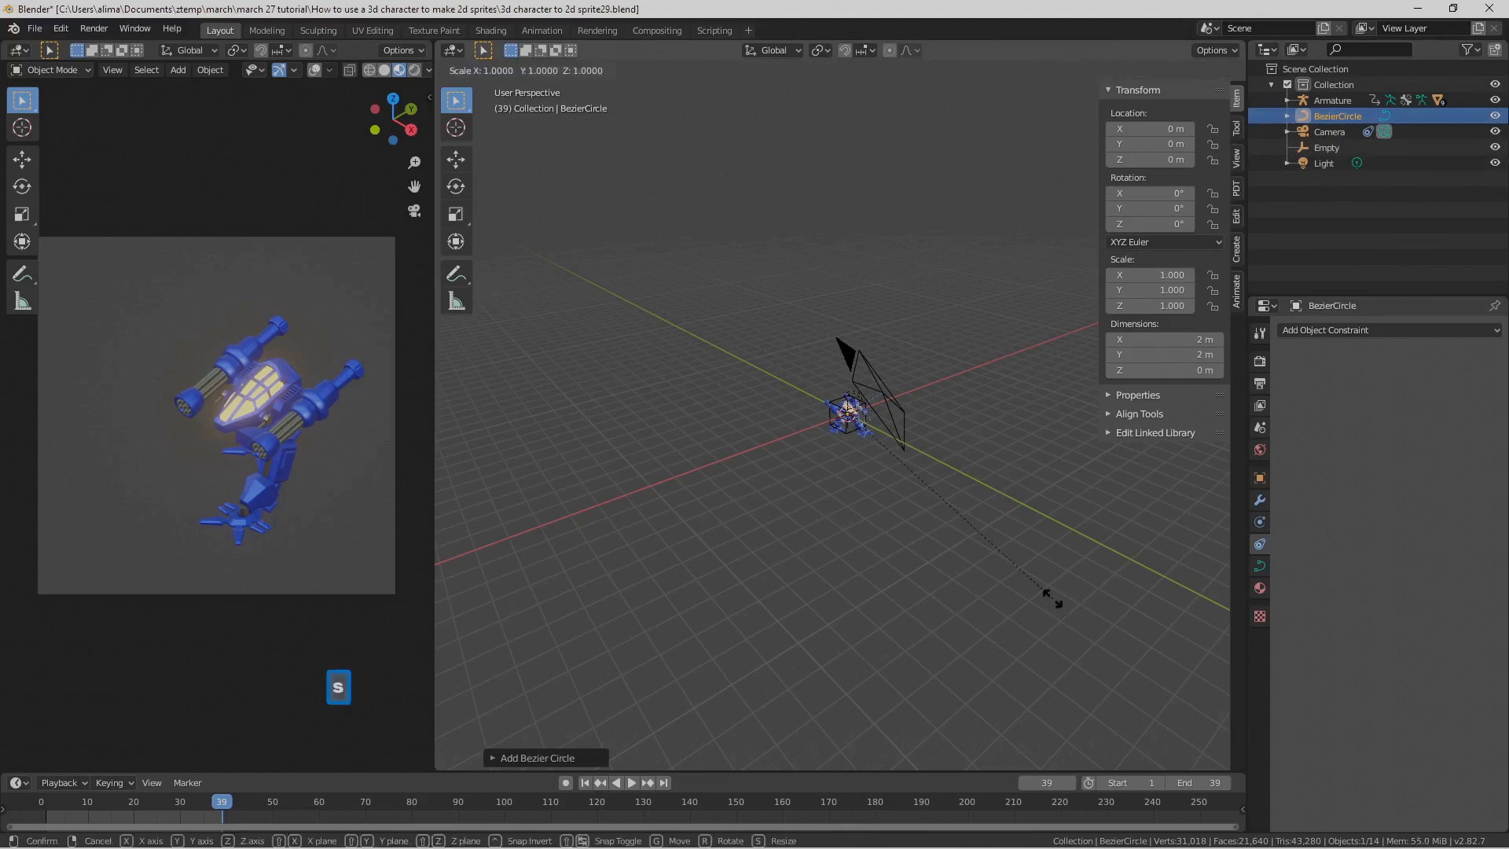
{"action": "type", "text": "80"}
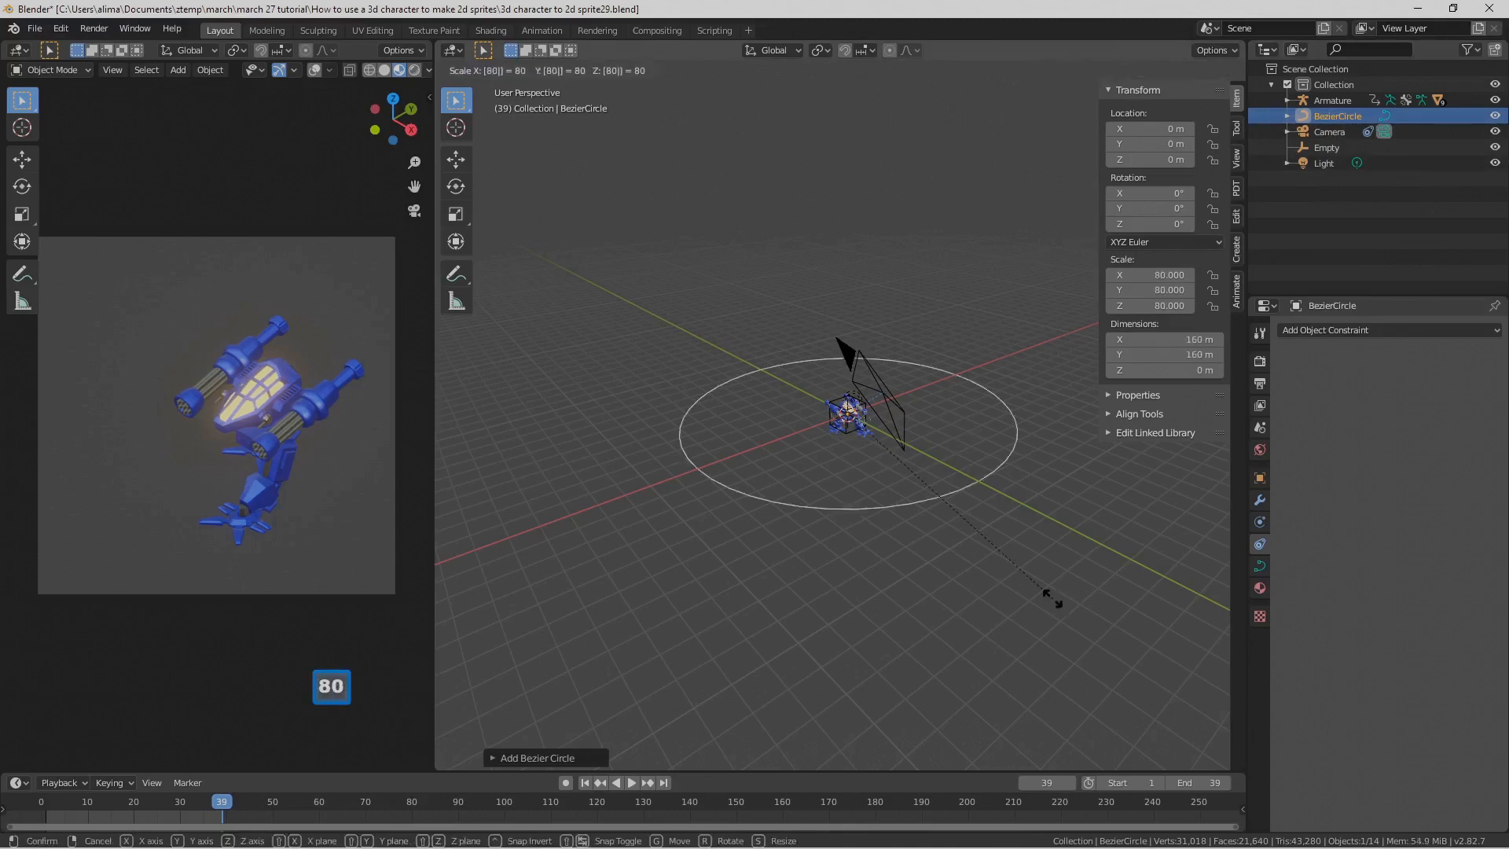
{"action": "key", "text": "Return"}
{"action": "key", "text": "Pause"}
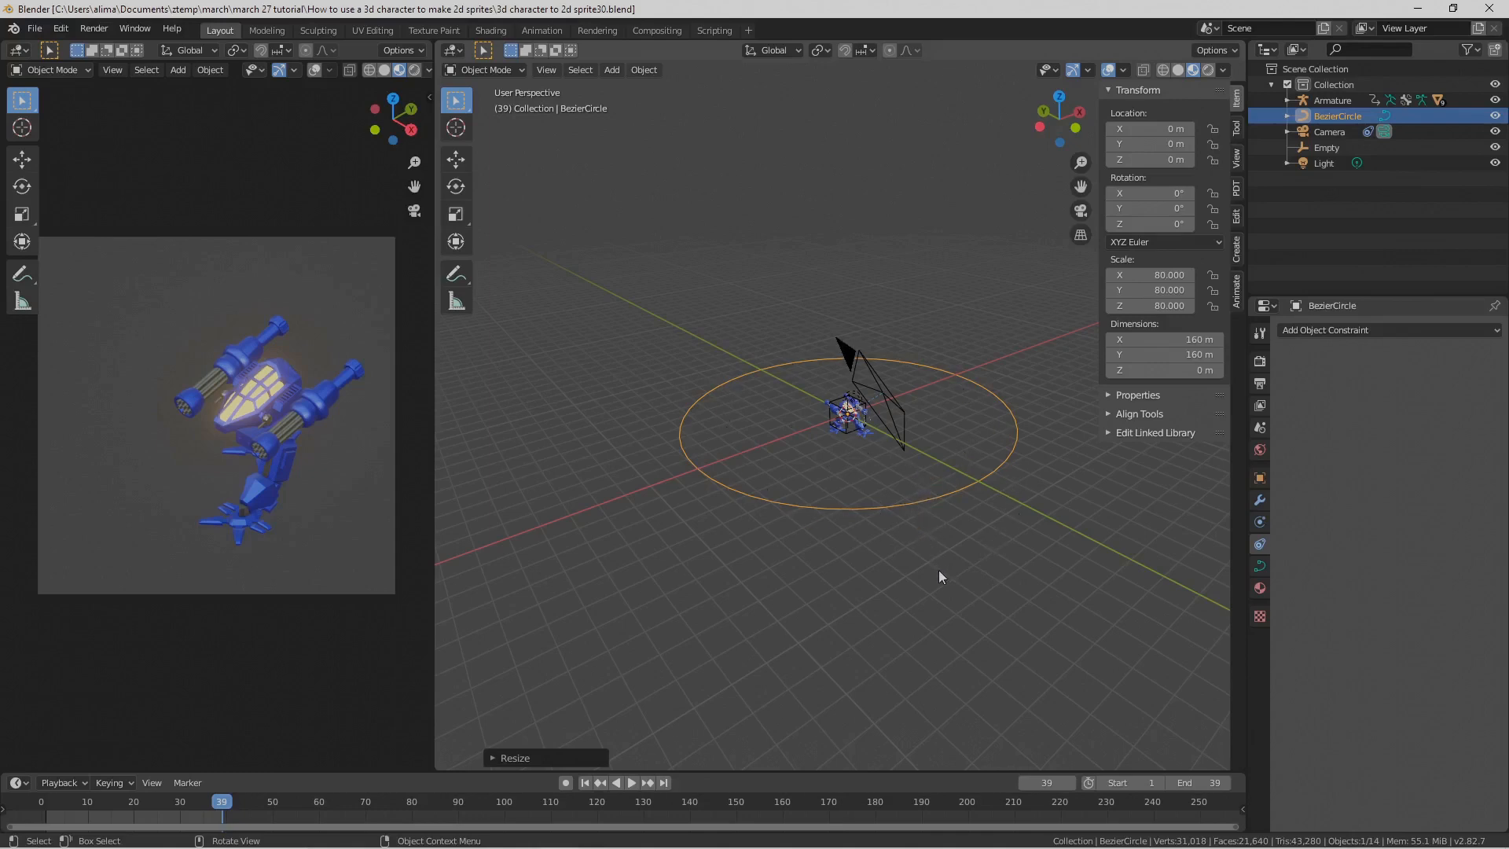
Step: Parent the camera to the Bezier circle with the Follow Path option, and play the animation to check the camera's movement
{"action": "scroll", "coordinate": [1001, 642], "scroll_direction": "up", "scroll_amount": 2}
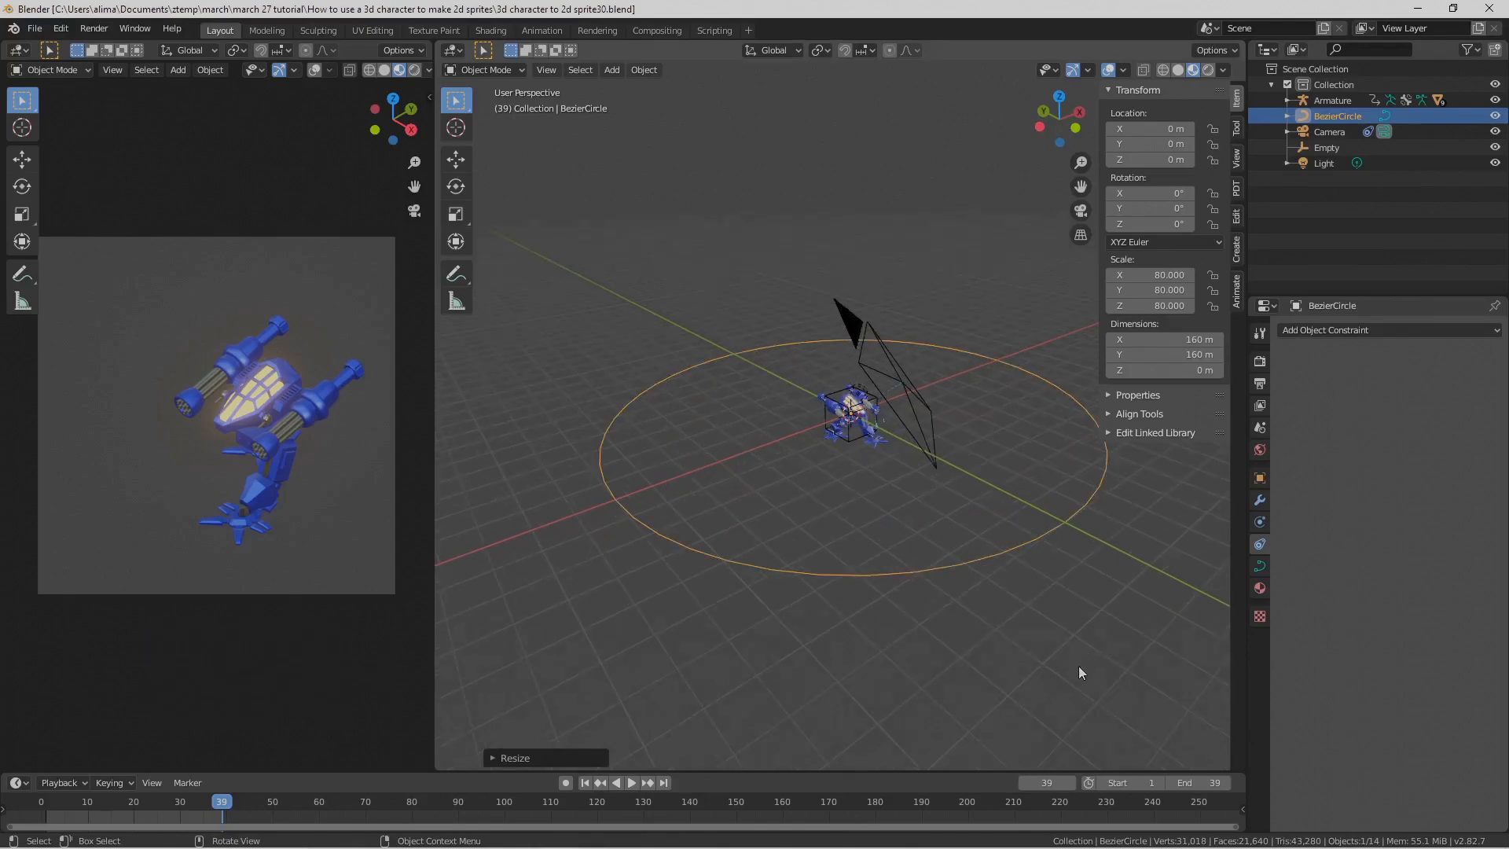
{"action": "key", "text": "Pause"}
{"action": "left_click", "coordinate": [932, 450]}
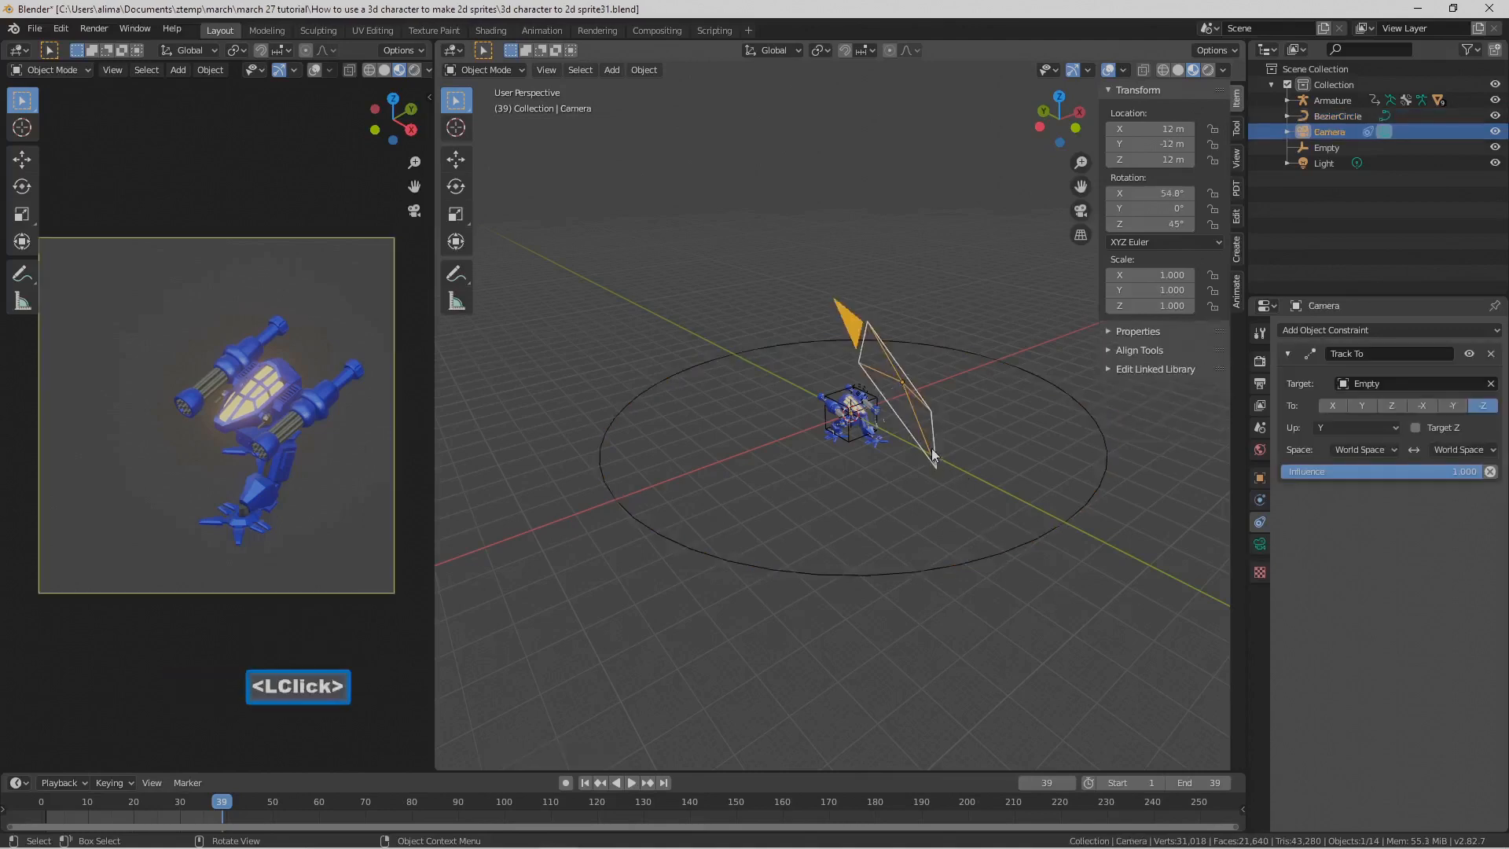
{"action": "left_click", "coordinate": [983, 560], "text": "shift"}
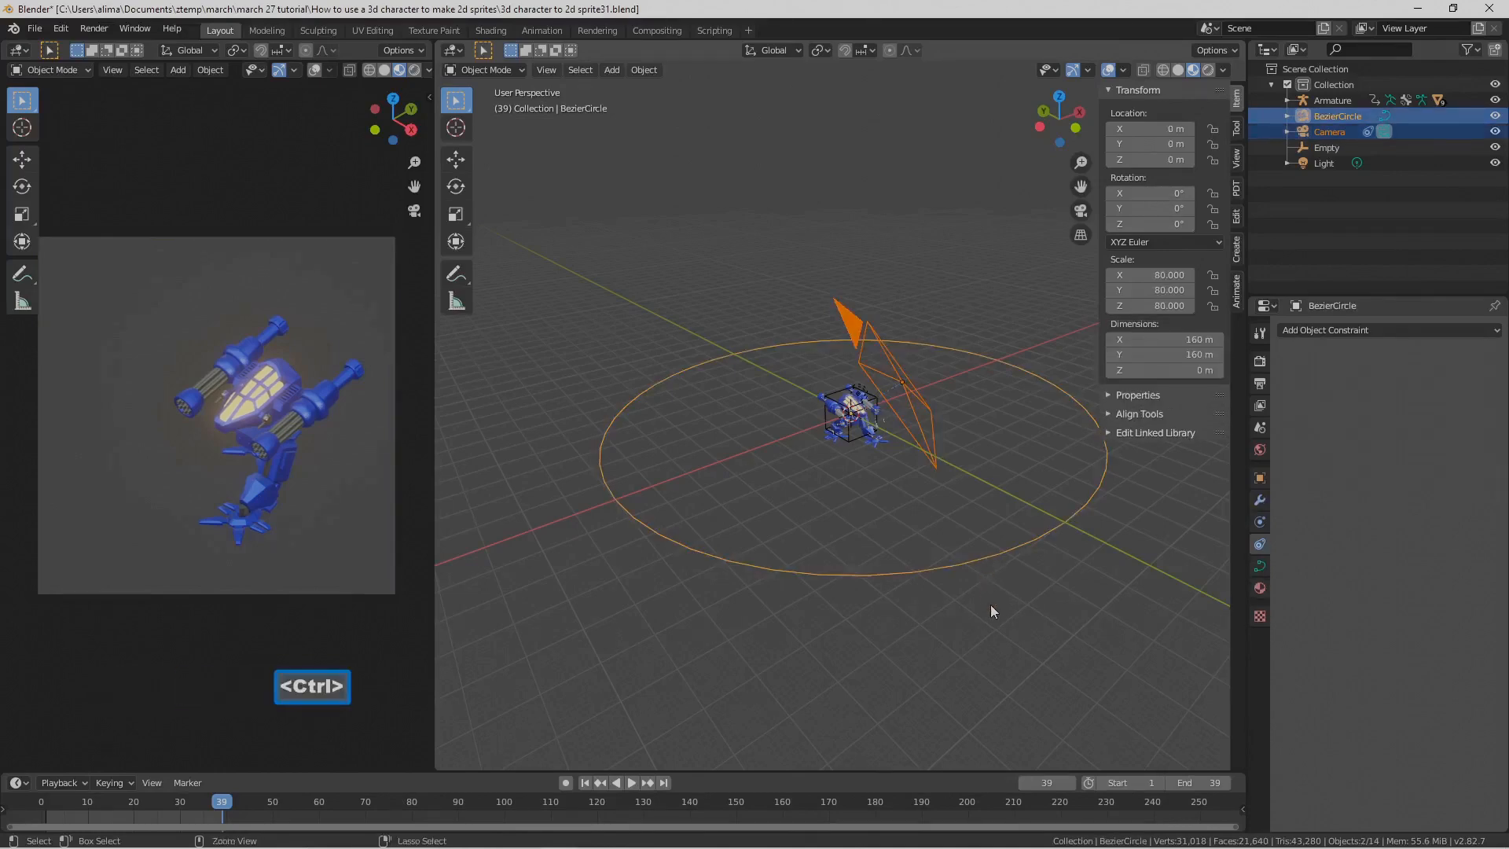
{"action": "key", "text": "ctrl+p"}
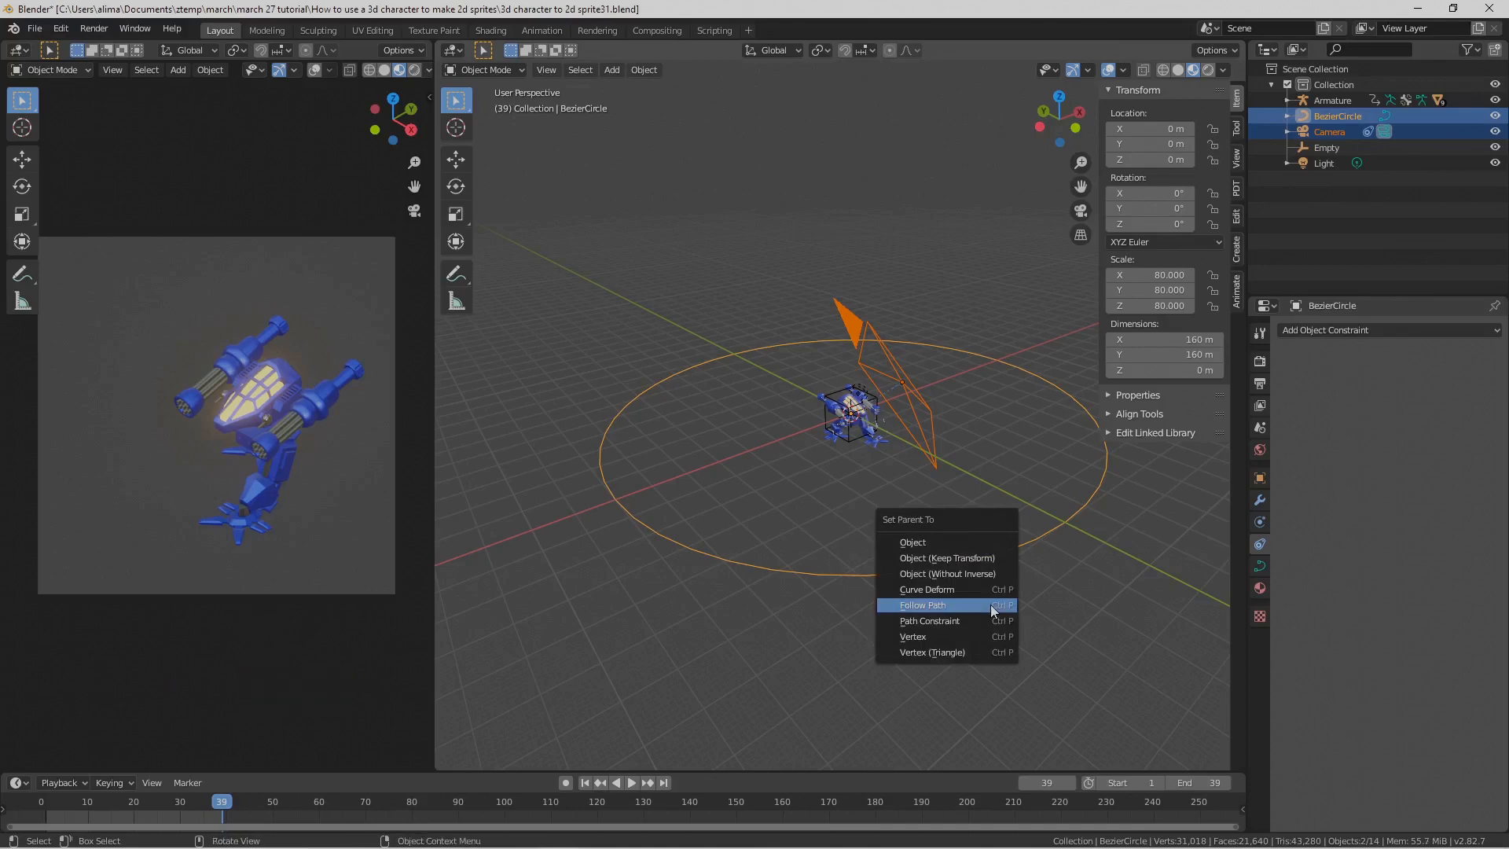
{"action": "left_click", "coordinate": [974, 607]}
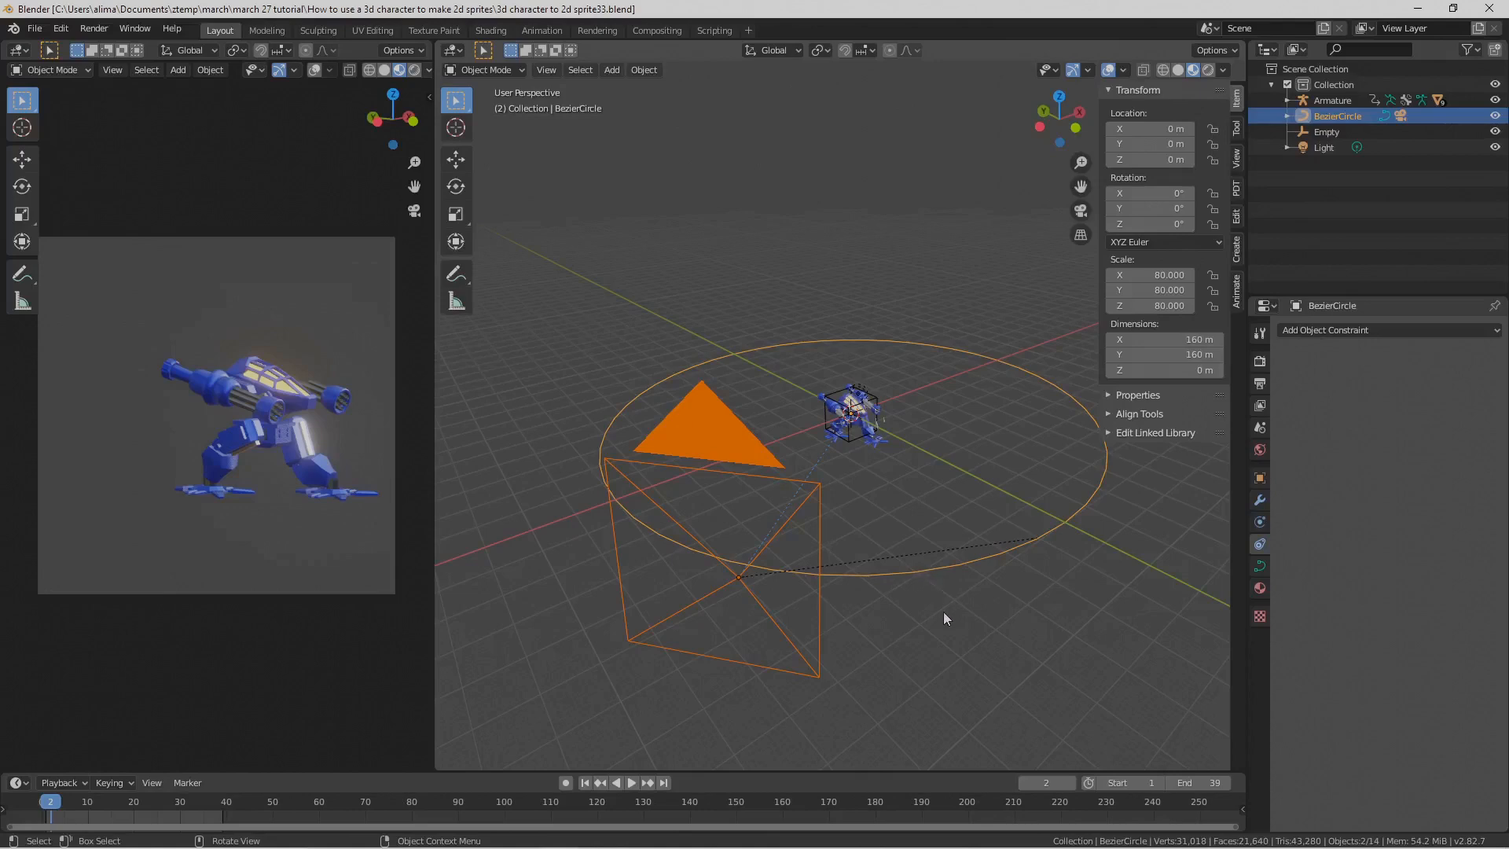
{"action": "left_click", "coordinate": [631, 782]}
{"action": "left_click", "coordinate": [626, 783]}
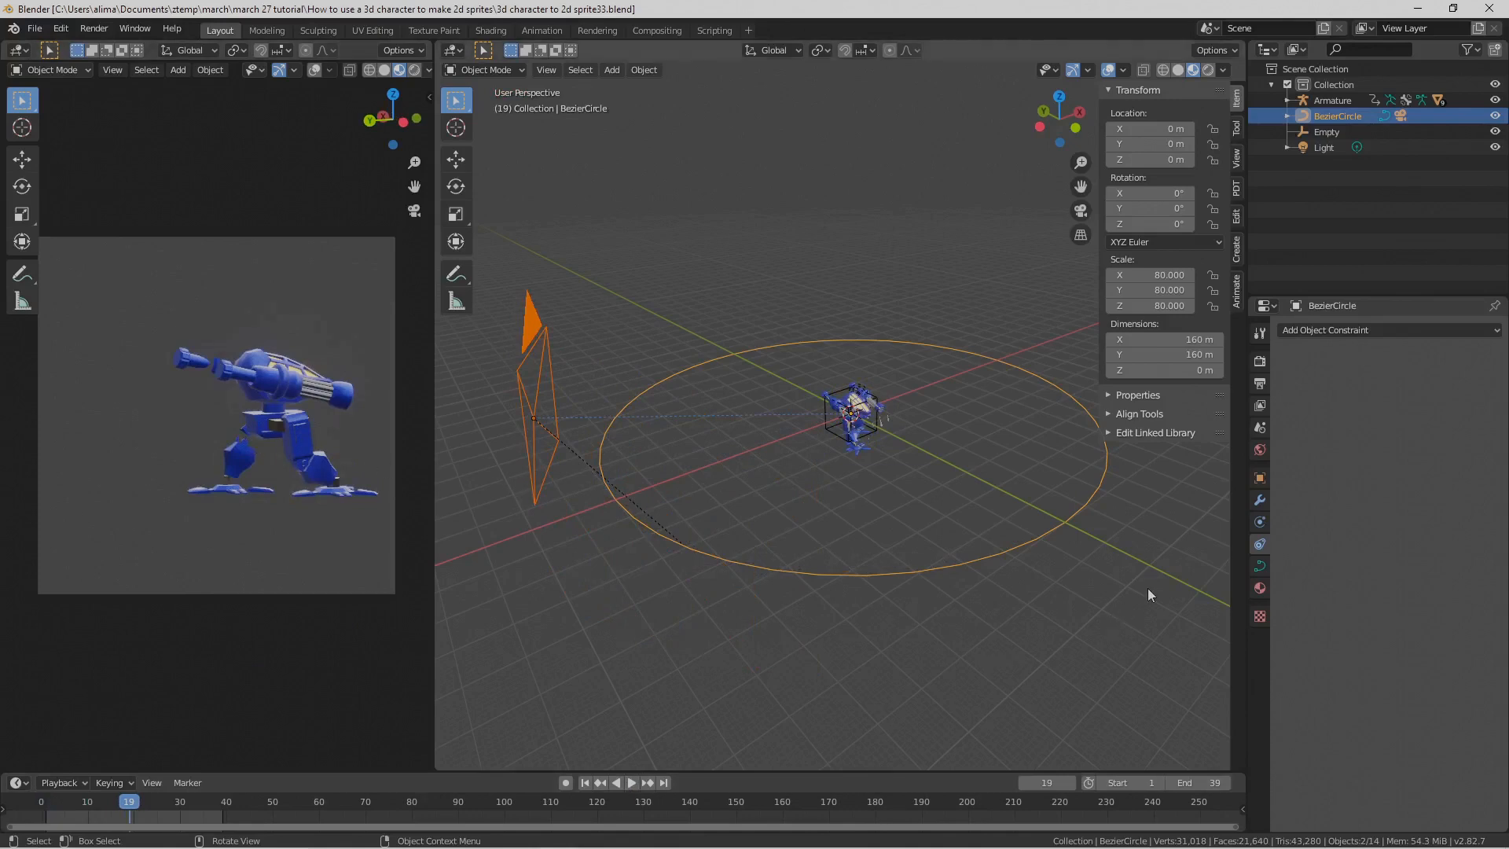
Step: Increase the camera's far clipping distance to 112 m
{"action": "left_click", "coordinate": [542, 479]}
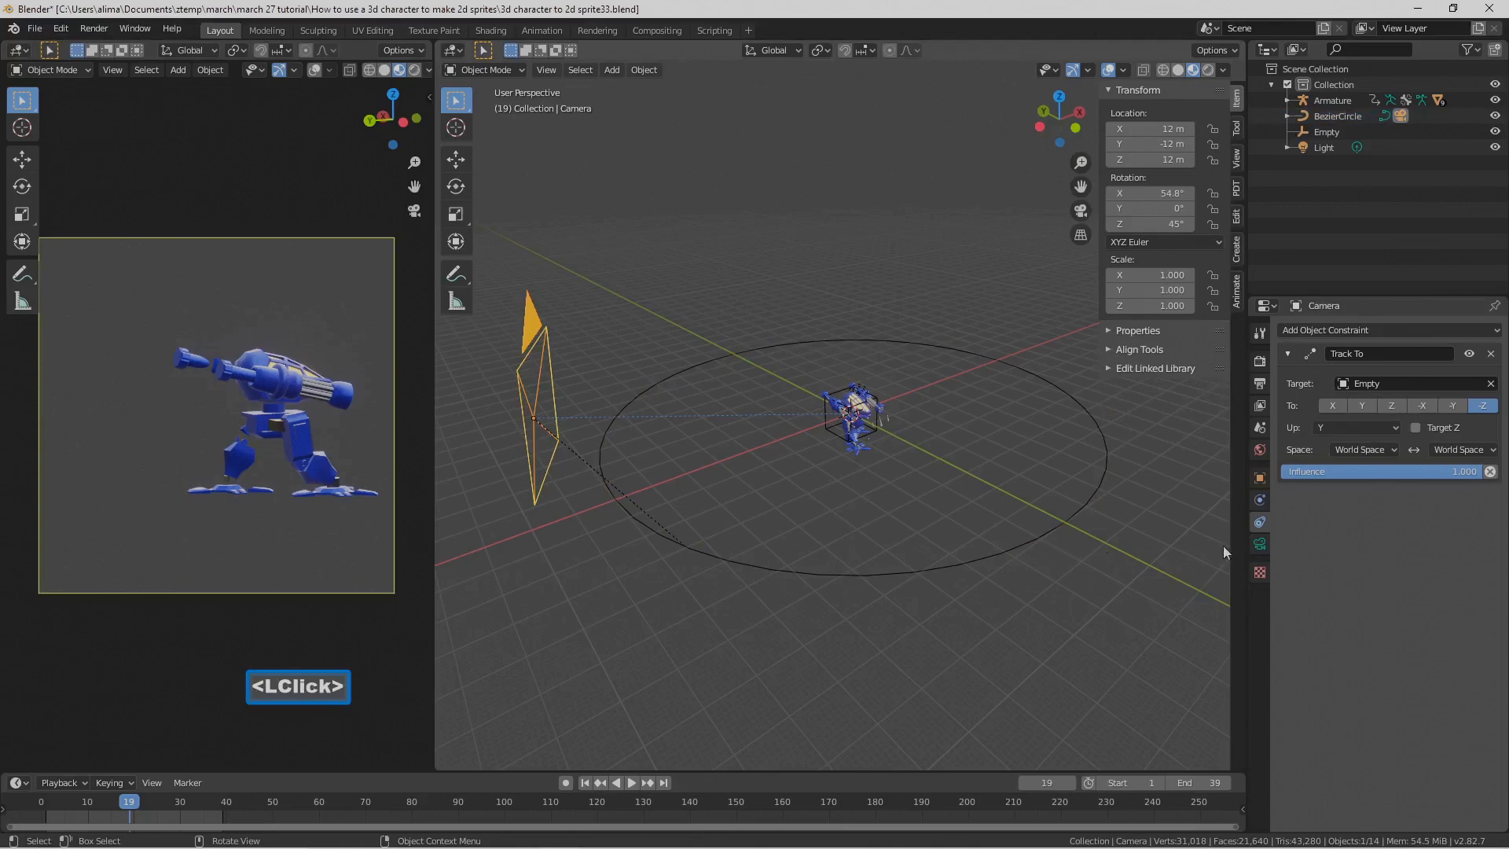
{"action": "left_click", "coordinate": [1260, 544]}
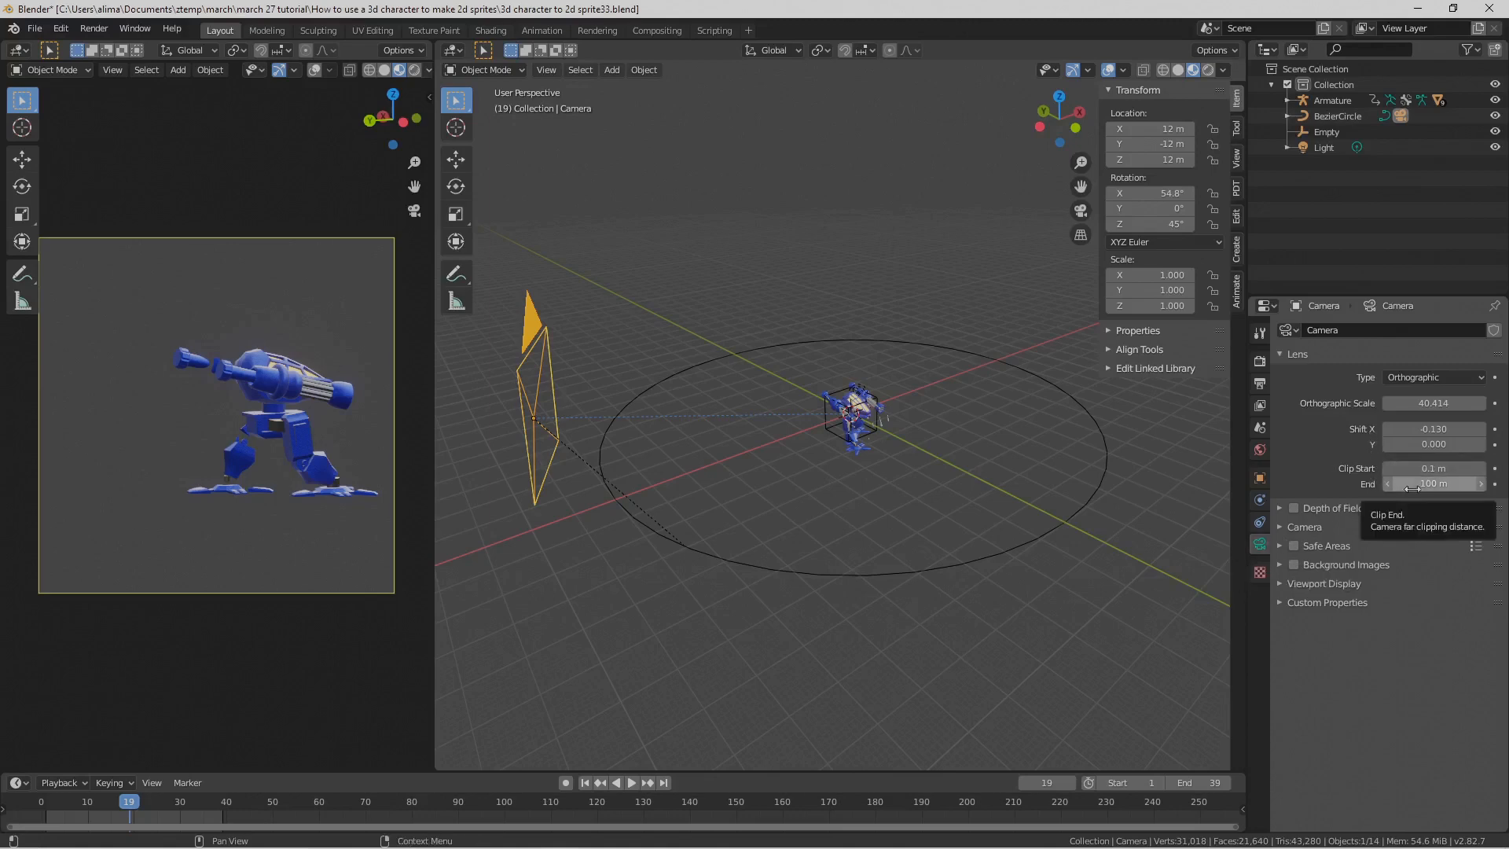
{"action": "left_click_drag", "start_coordinate": [1412, 489], "coordinate": [1424, 489]}
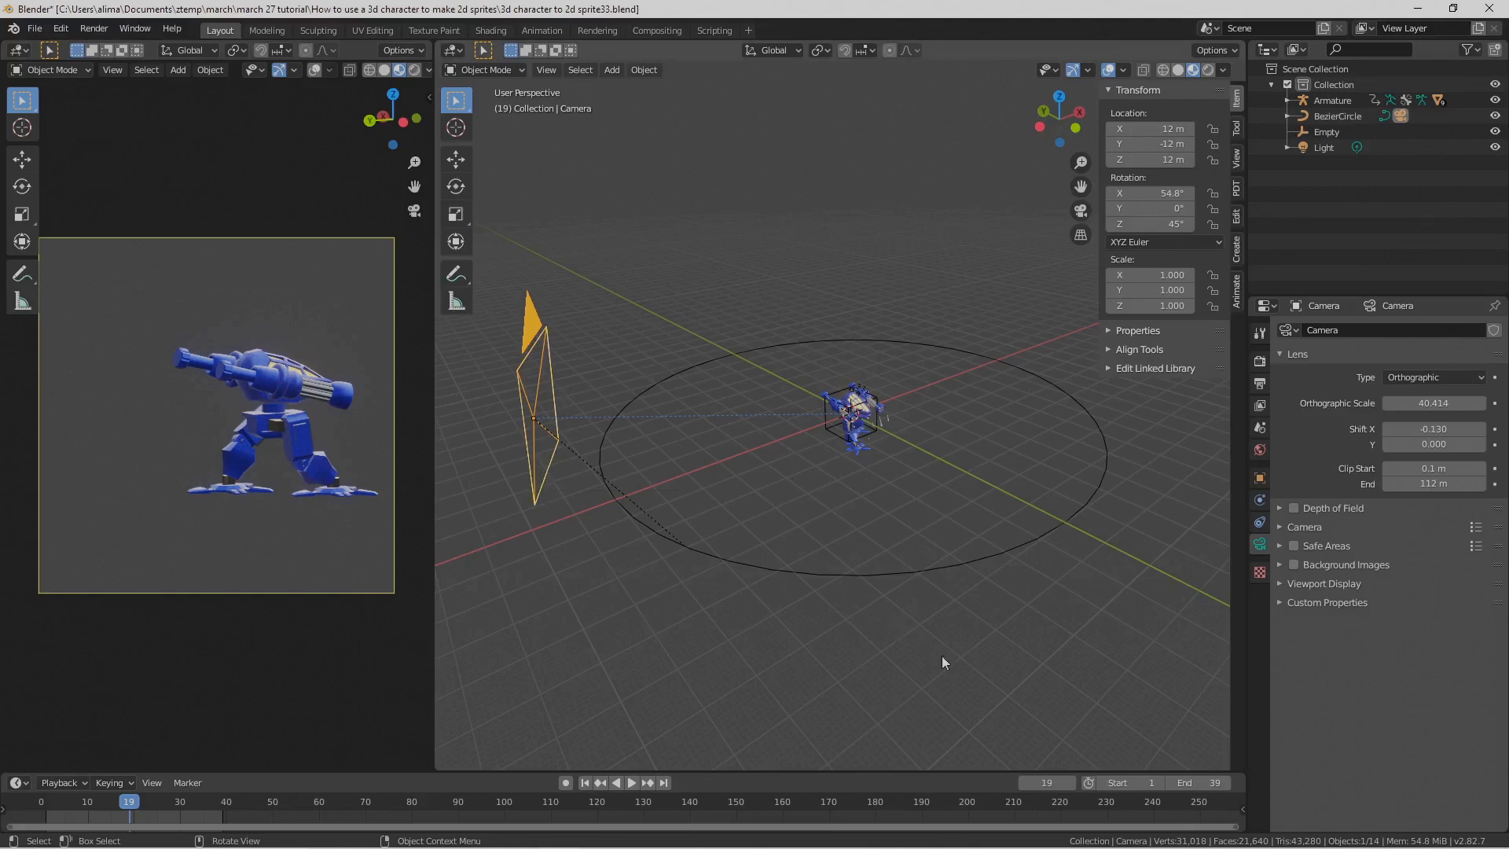
Step: Set the Bezier circle's path animation length to 1 frame and save an incremental version of the file
{"action": "left_click", "coordinate": [986, 556]}
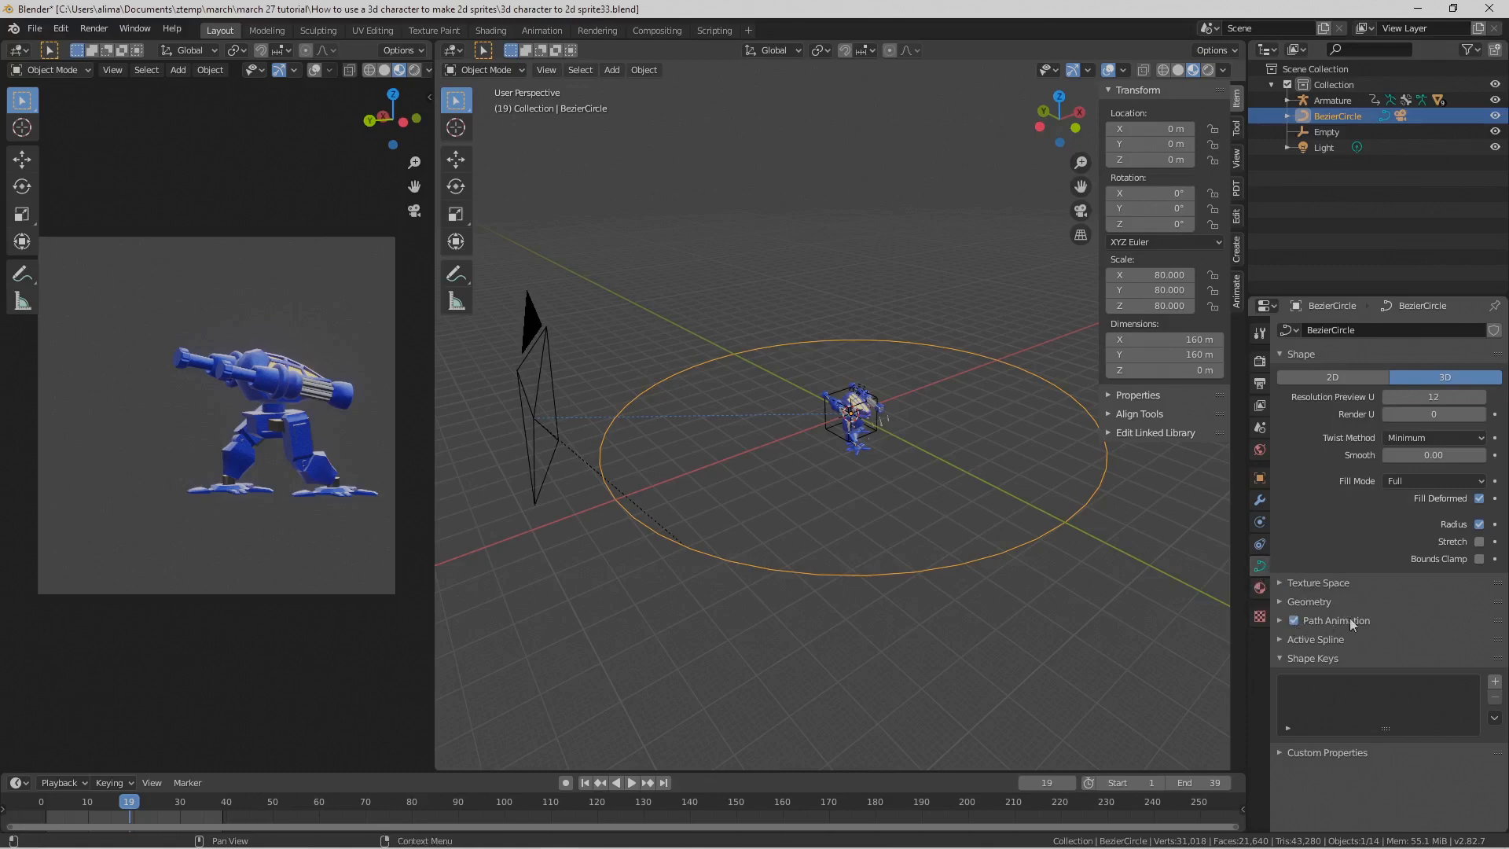
{"action": "left_click", "coordinate": [1279, 620]}
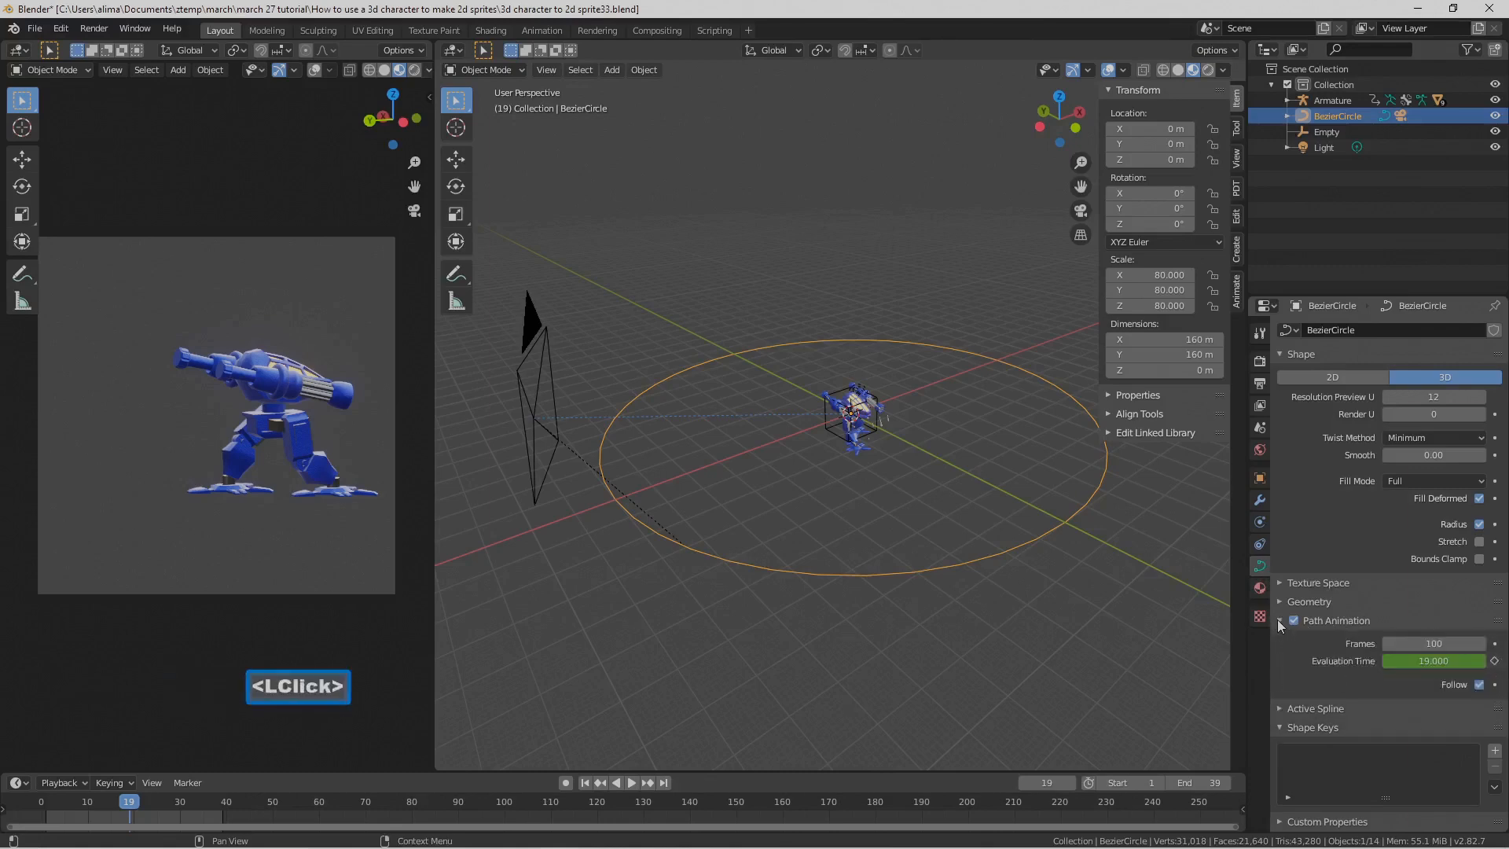
{"action": "left_click", "coordinate": [1434, 643]}
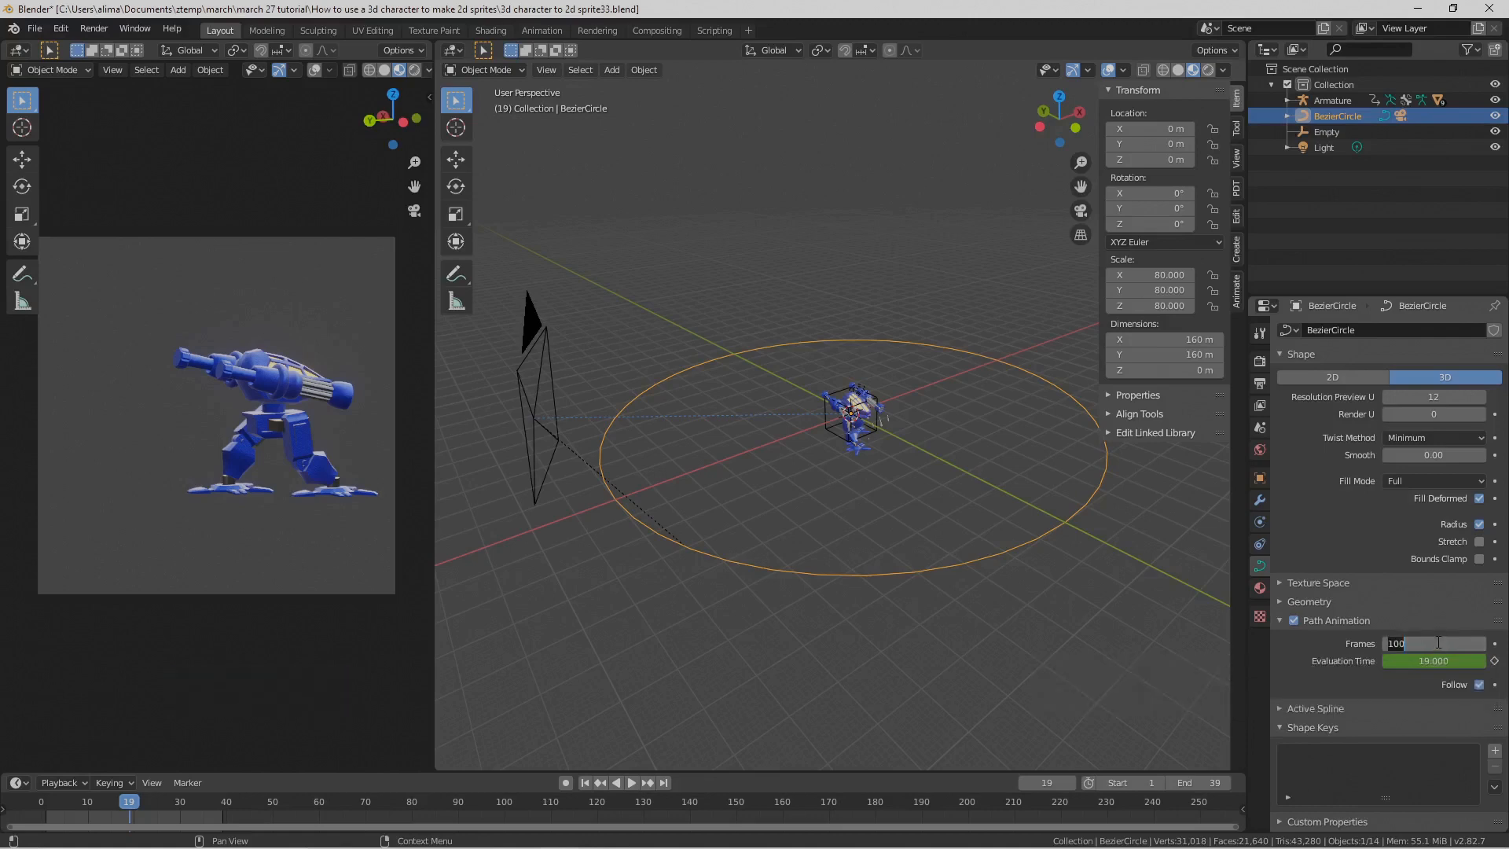
{"action": "type", "text": "0"}
{"action": "key", "text": "Return"}
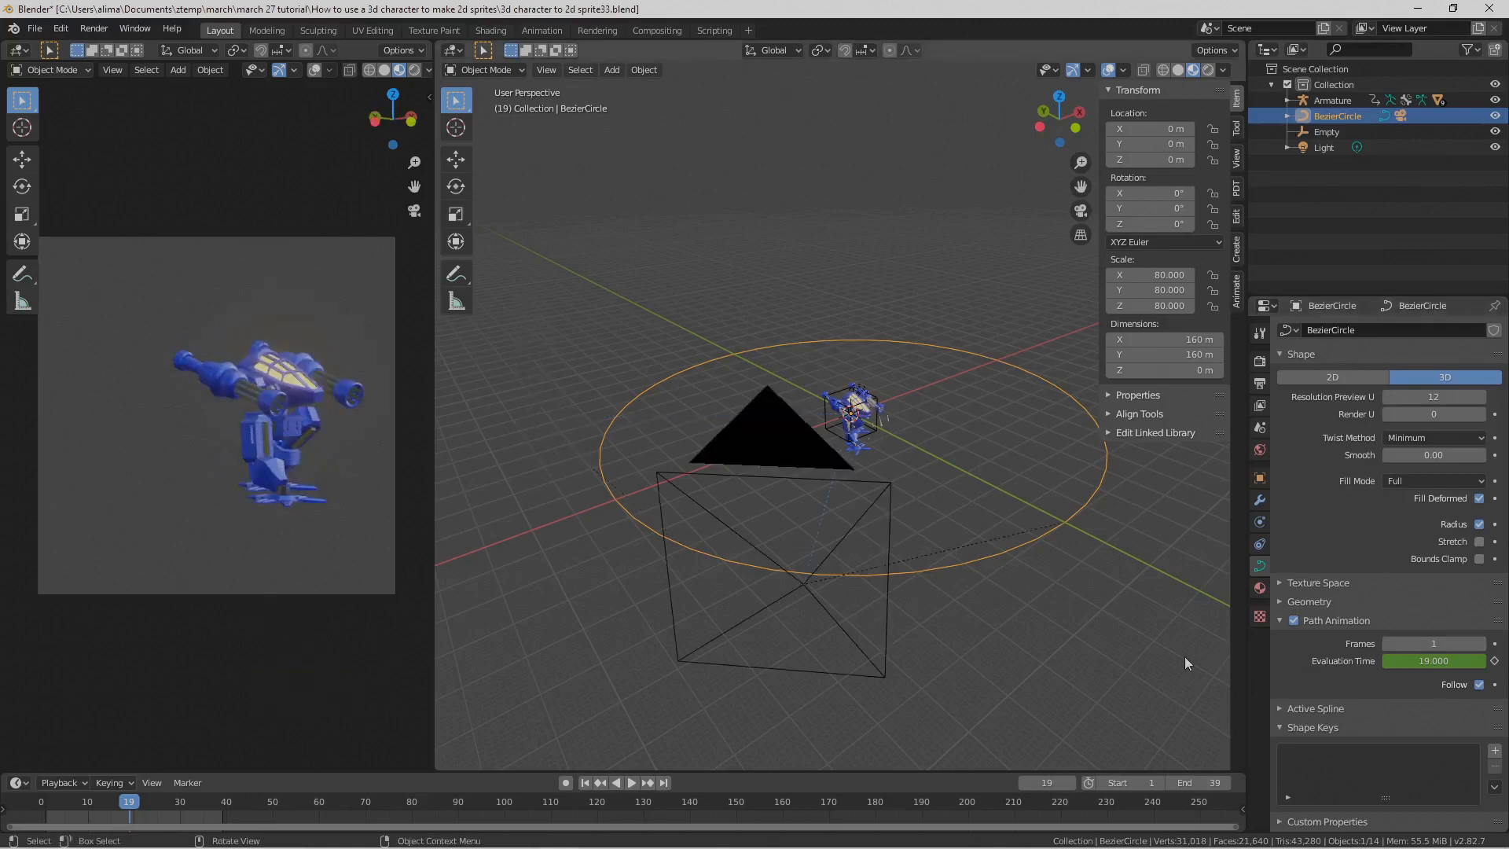
{"action": "key", "text": "Pause"}
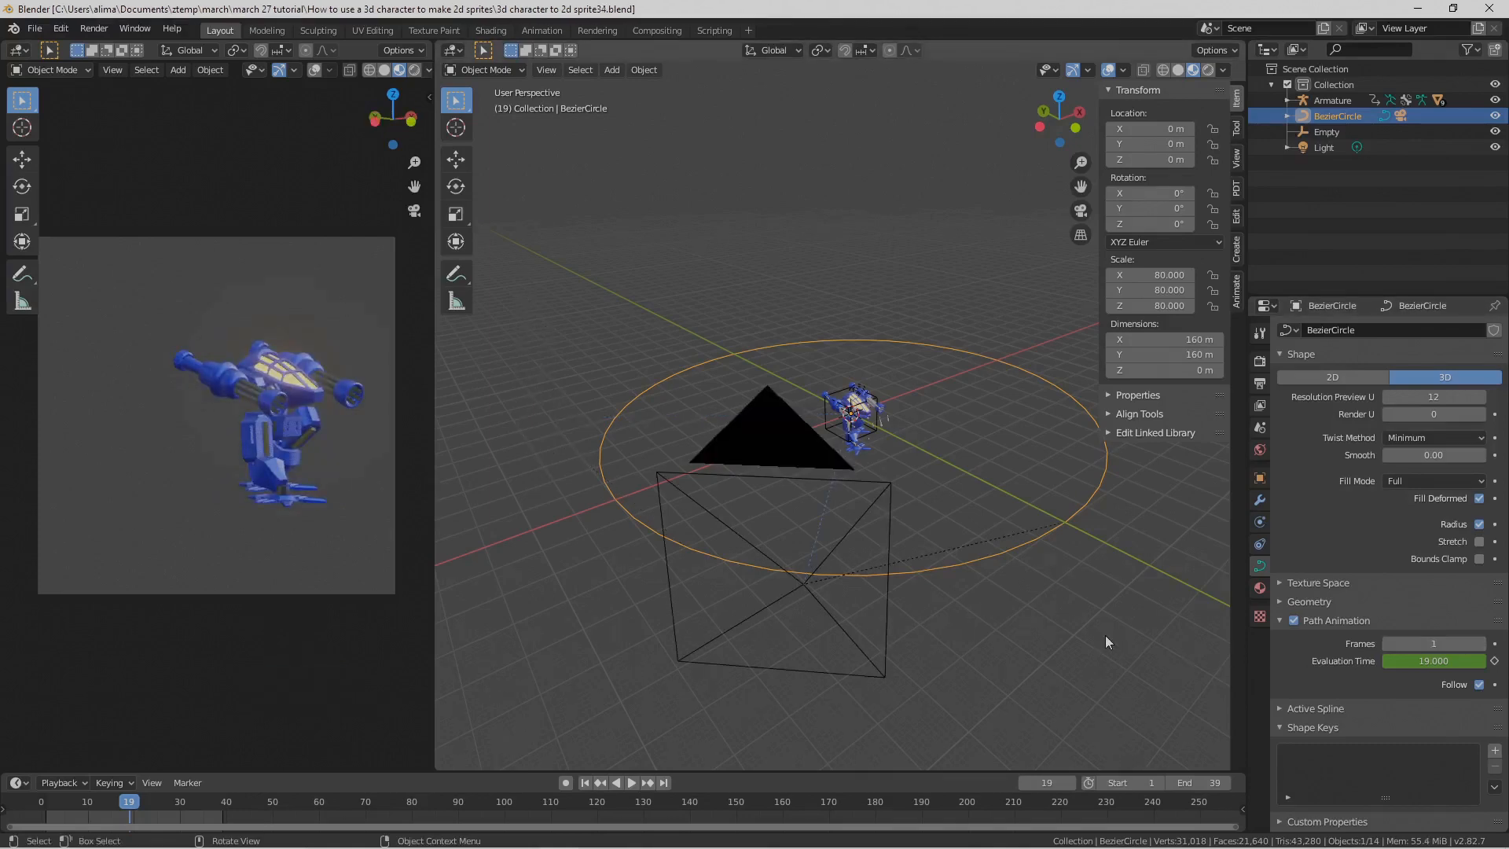
Step: Play the animation briefly to check the camera's movement, stop it at frame 15, and save an incremental version
{"action": "left_click", "coordinate": [633, 783]}
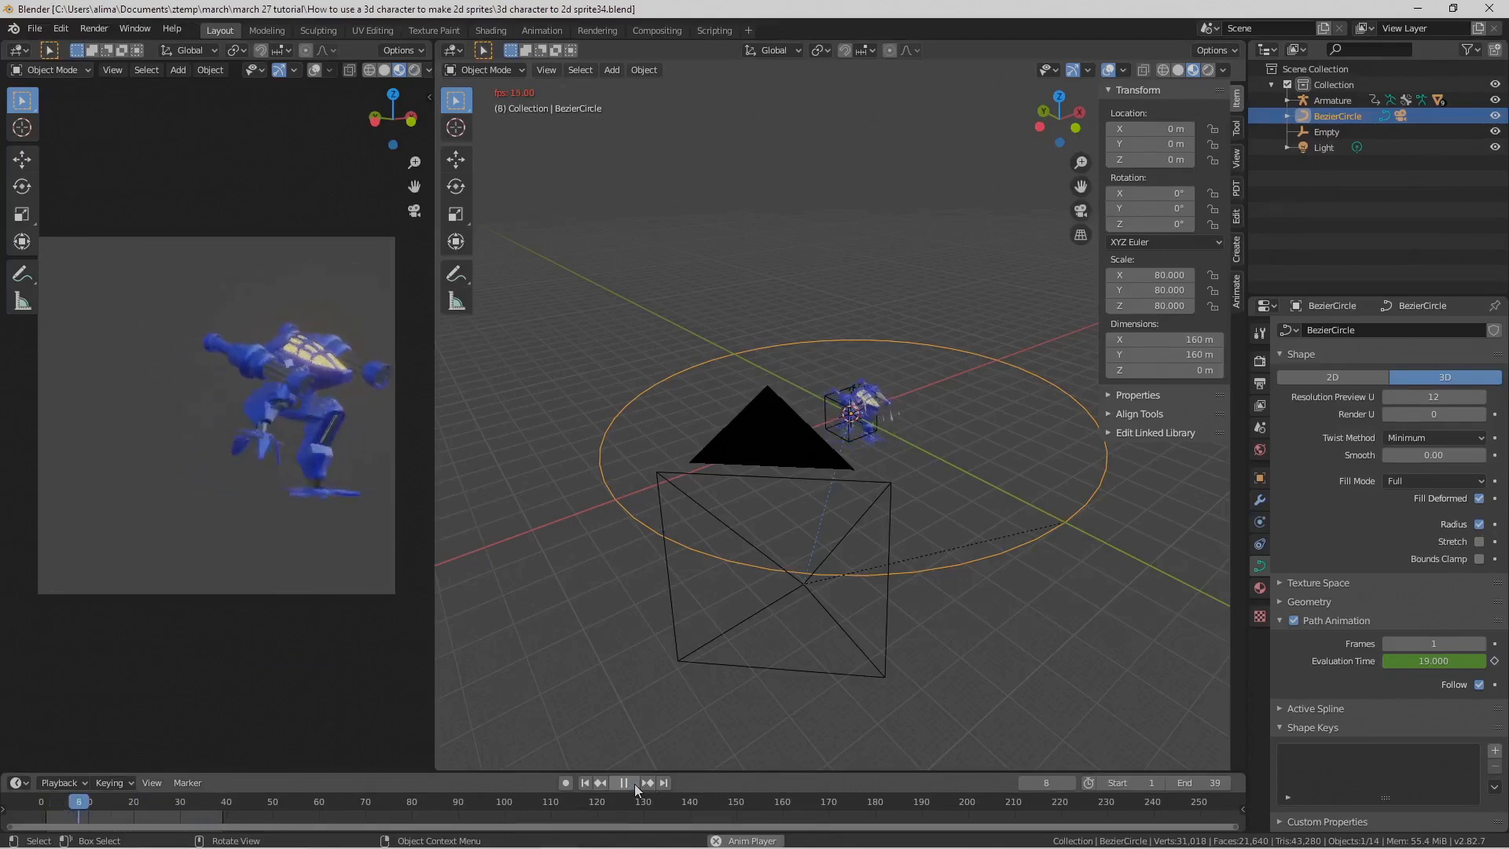
{"action": "left_click", "coordinate": [634, 784]}
{"action": "key", "text": "Pause"}
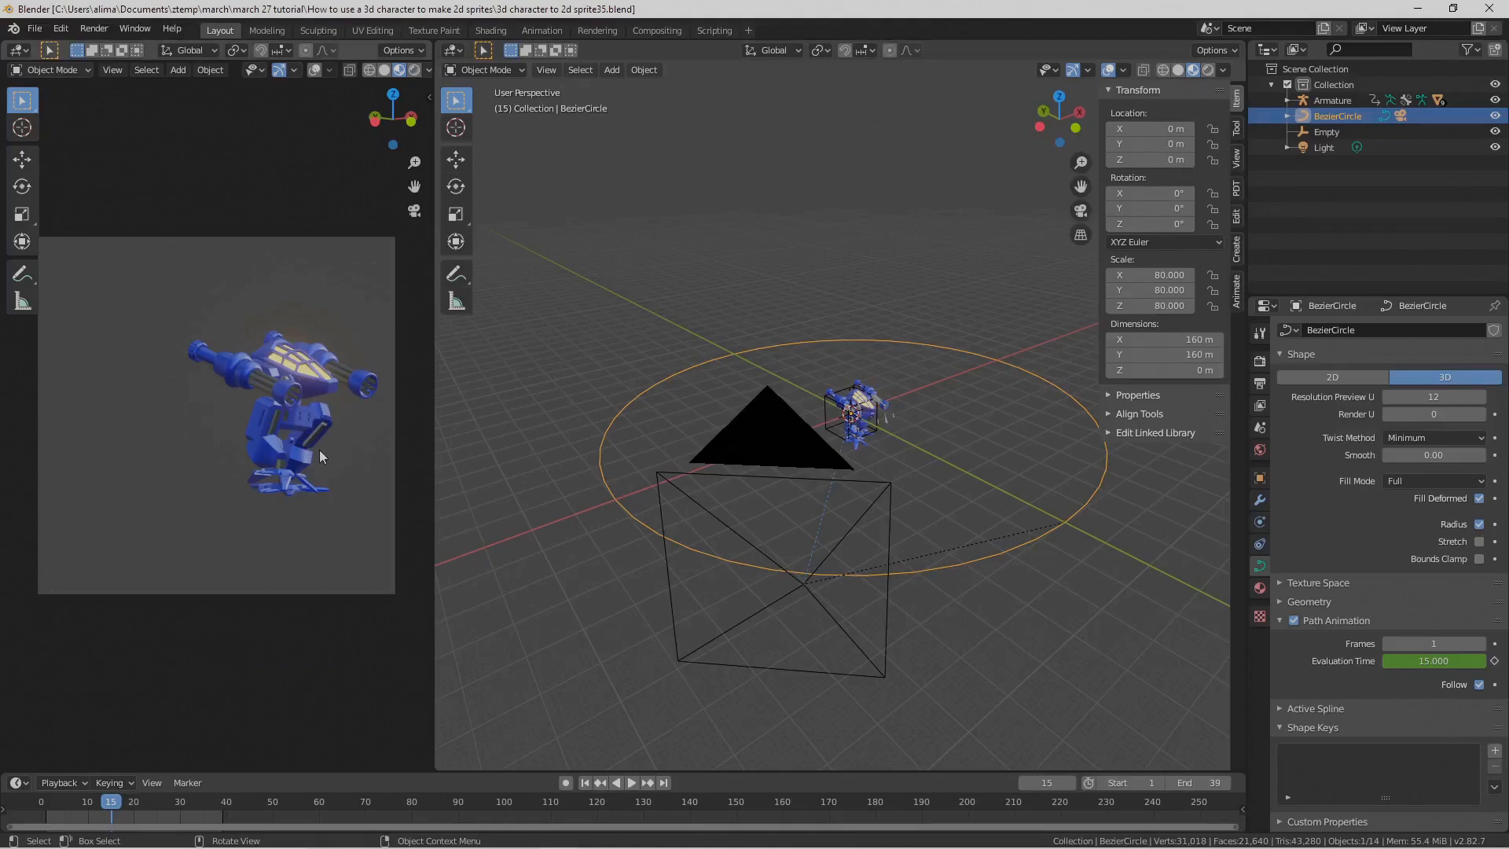
Step: Raise the Bezier circle along the Z axis to a height of about 49 m with the Move tool
{"action": "left_click", "coordinate": [918, 570]}
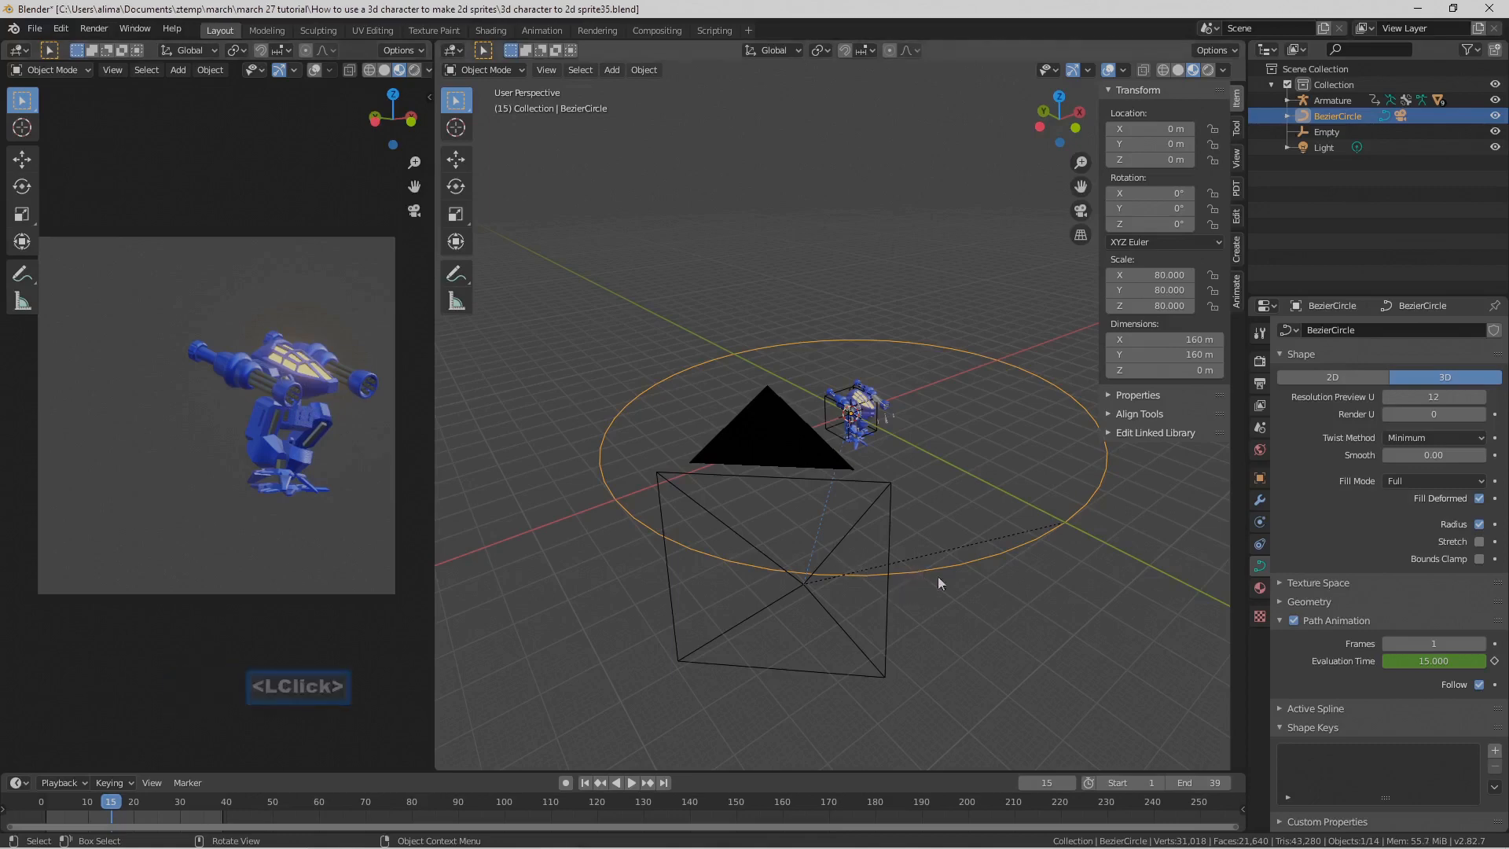
{"action": "left_click", "coordinate": [456, 160]}
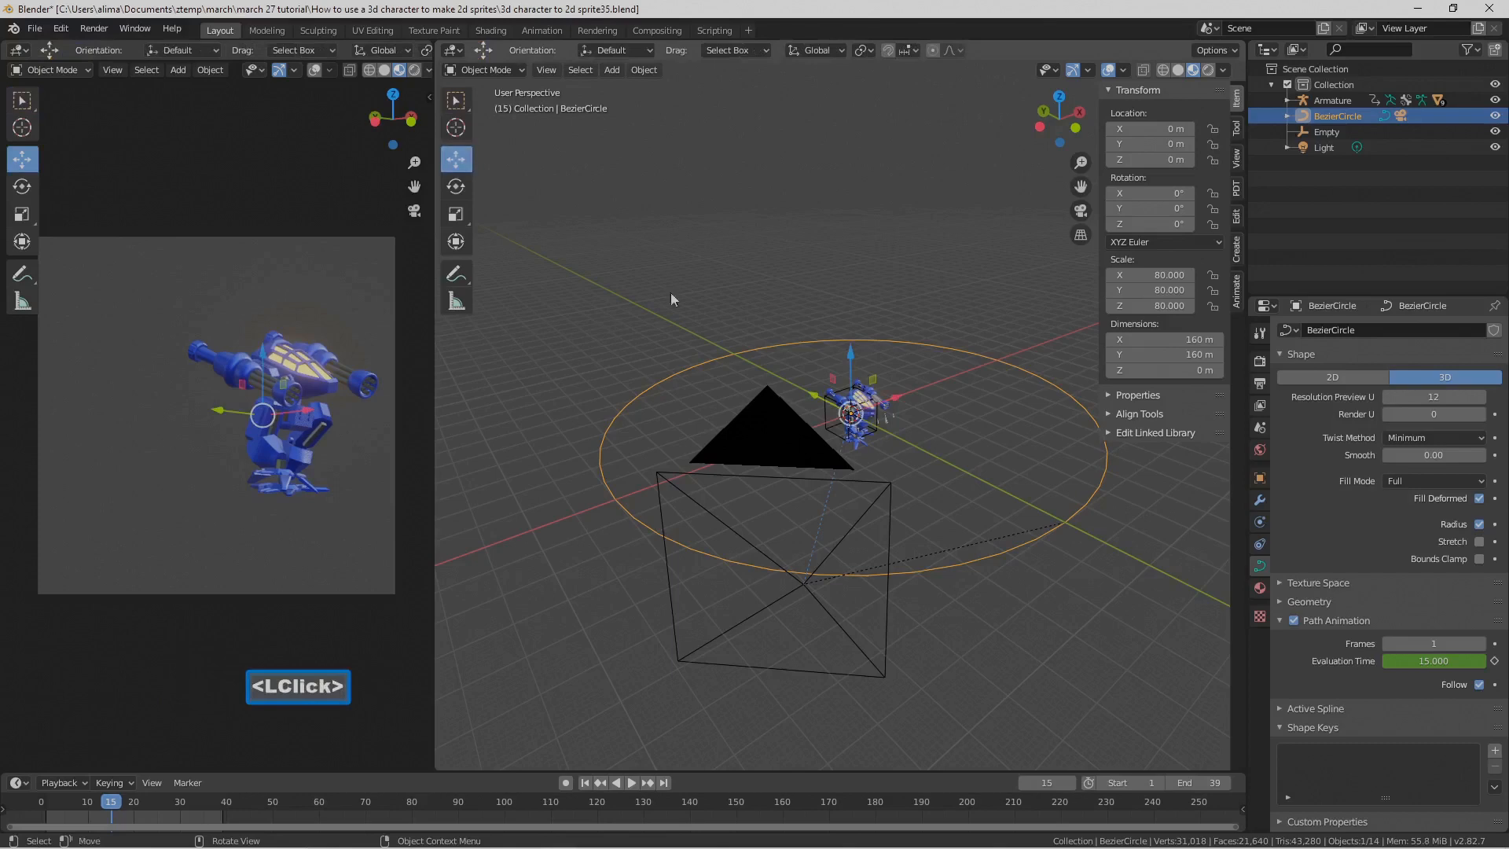
{"action": "left_click_drag", "start_coordinate": [853, 364], "coordinate": [833, 207]}
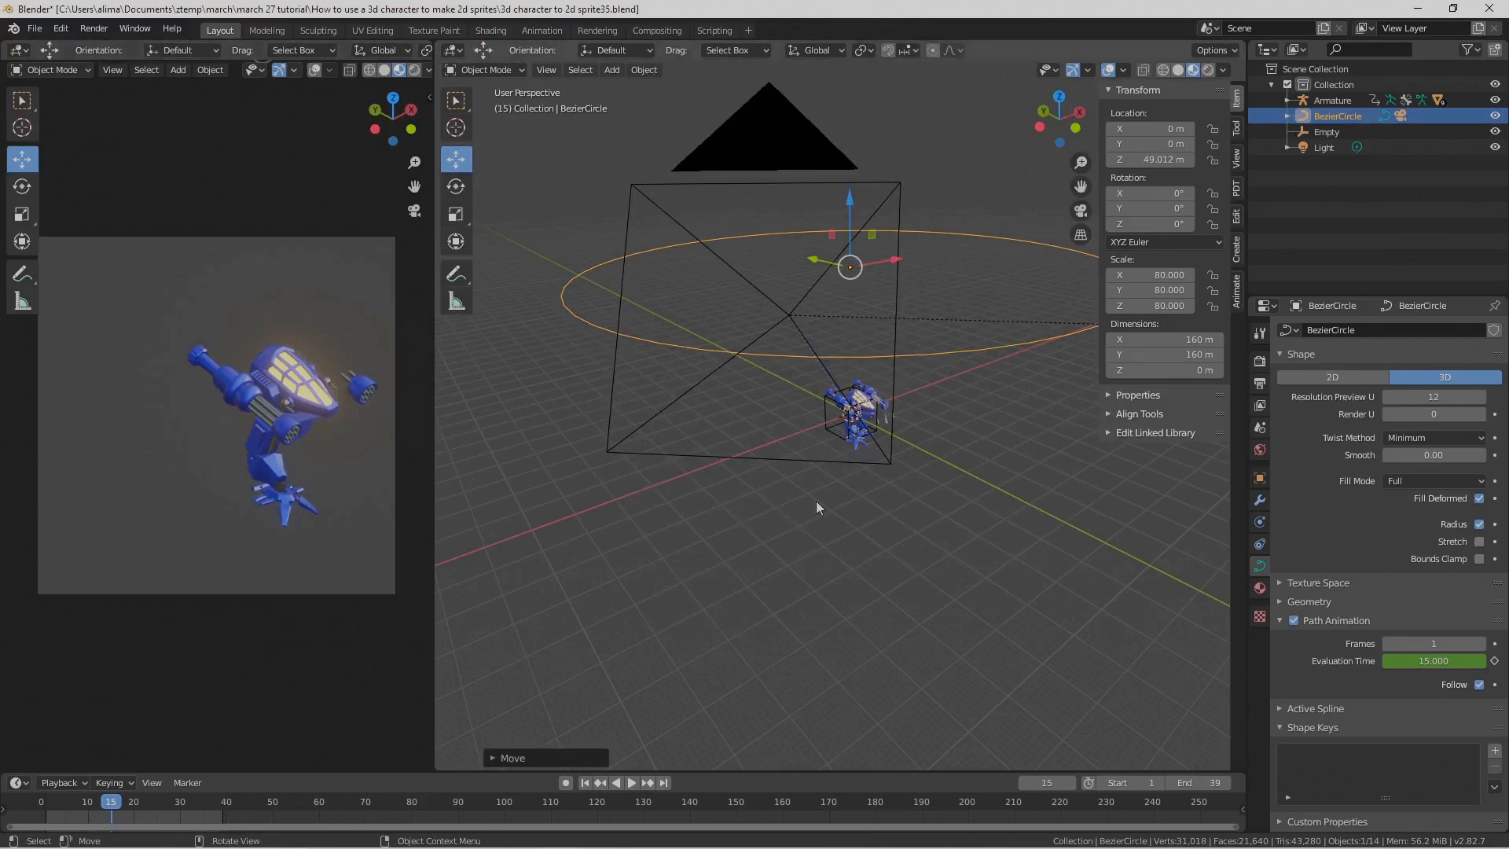
Step: Increase the camera's far clipping distance to 128 m and save an incremental version of the file
{"action": "left_click", "coordinate": [866, 462]}
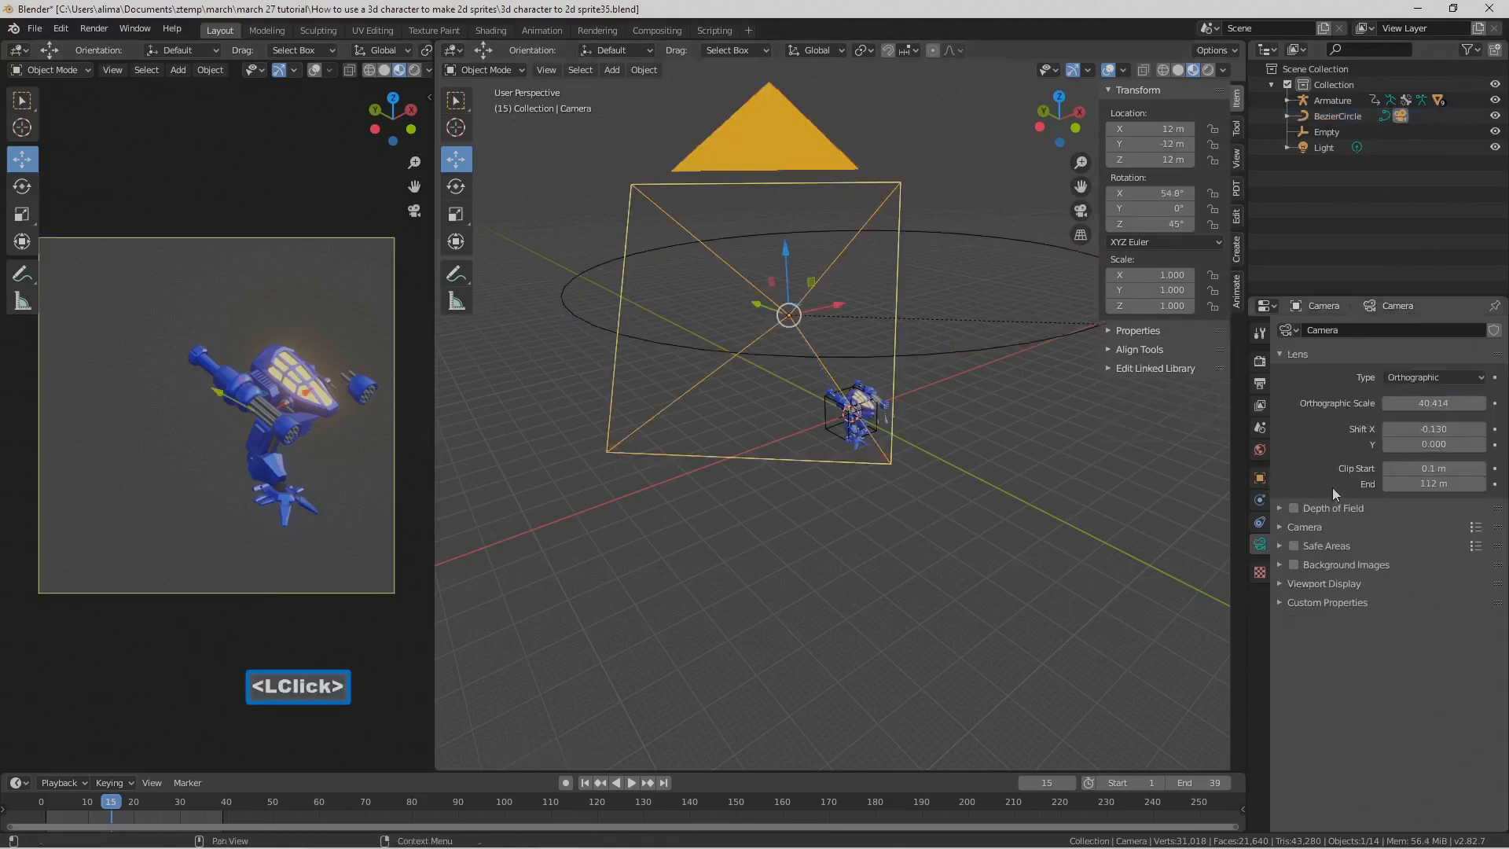
{"action": "left_click_drag", "start_coordinate": [1401, 478], "coordinate": [1433, 483]}
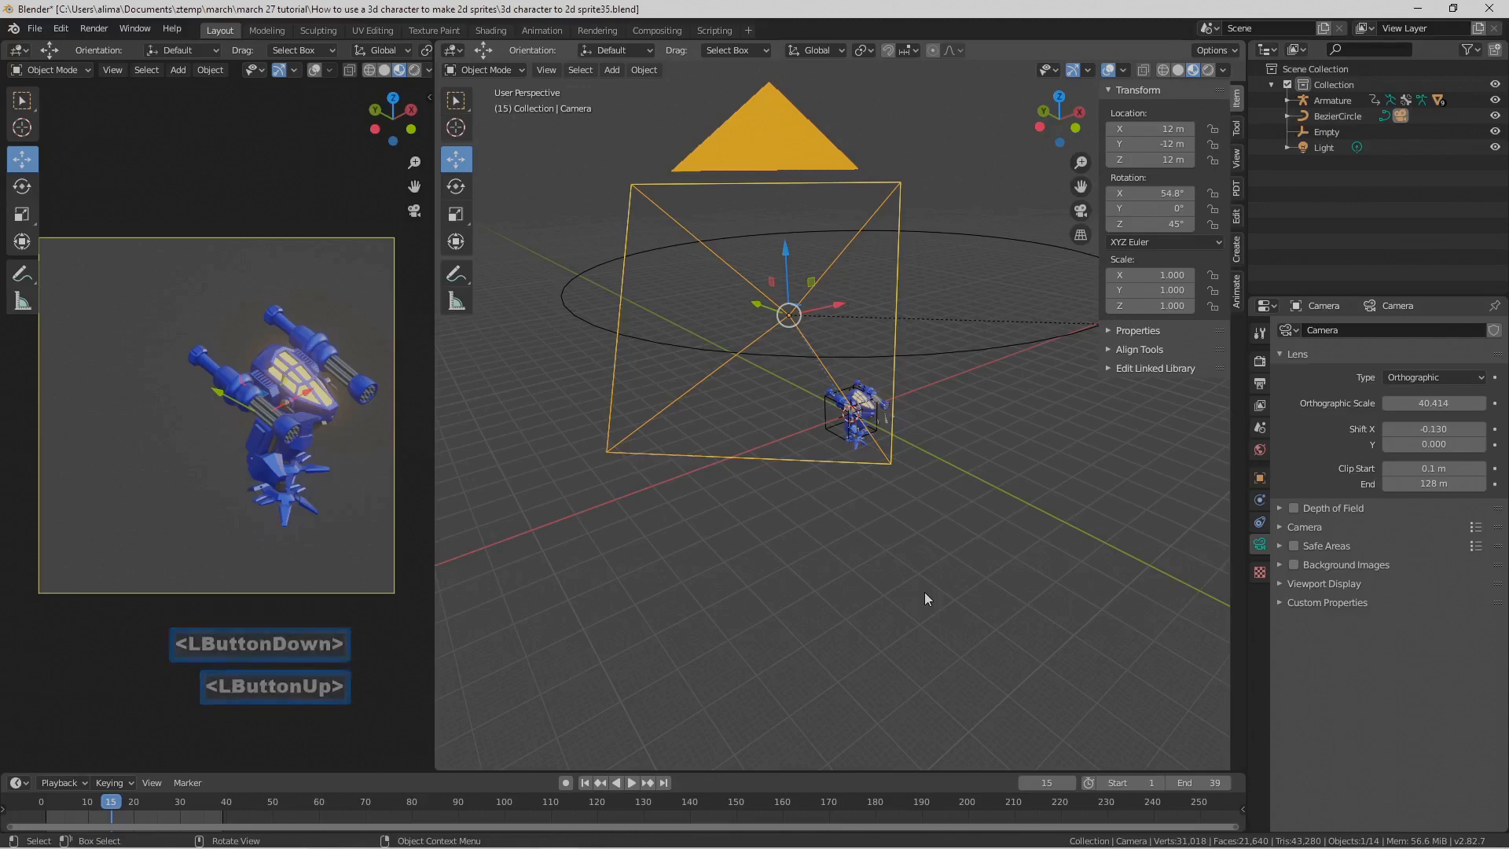
{"action": "key", "text": "Pause"}
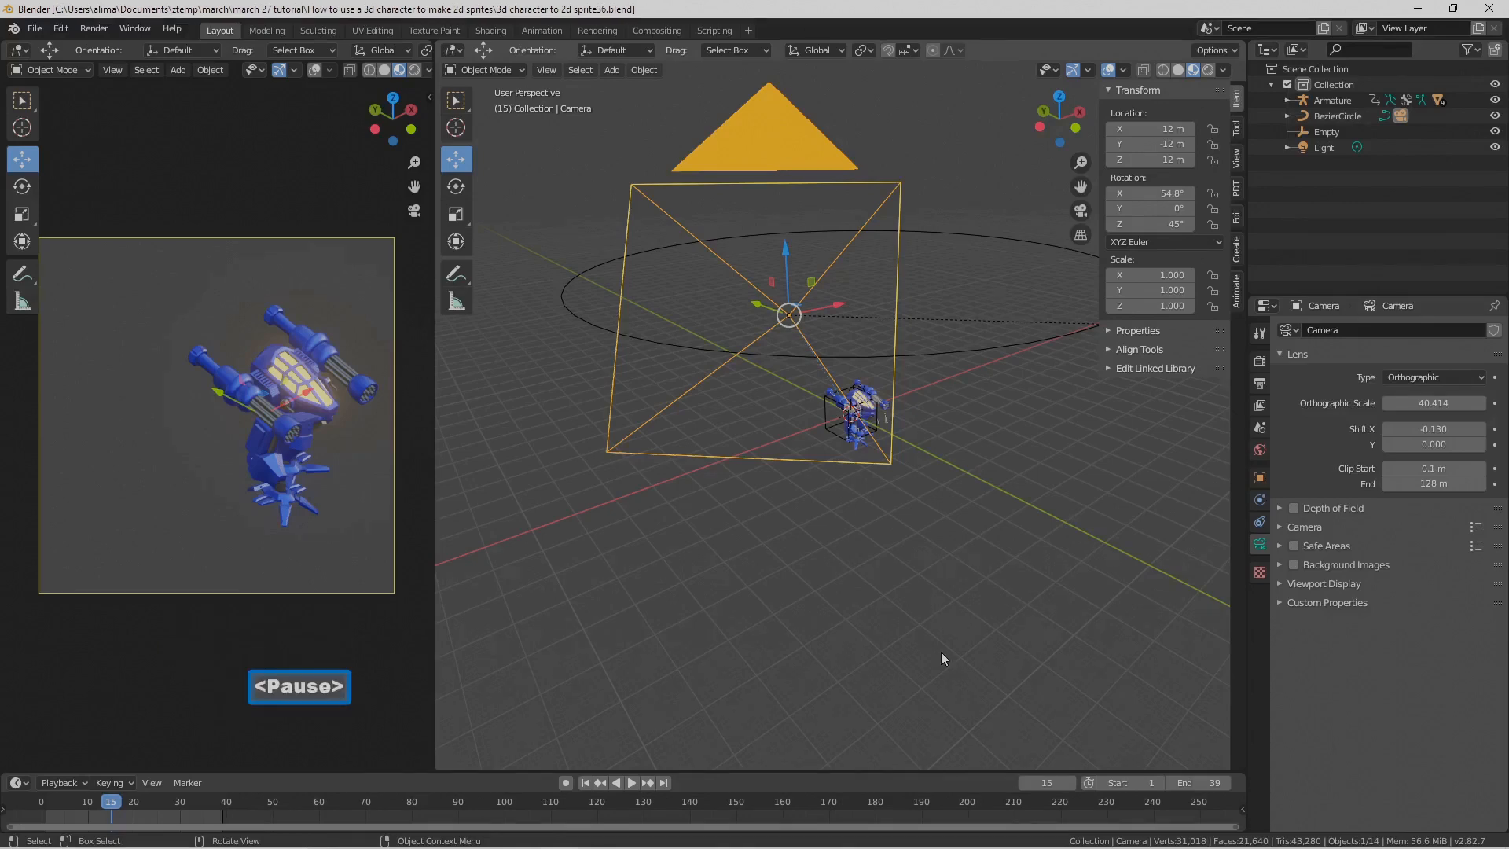
Step: Raise the Bezier circle along Z to about 82 m and extend the camera's far clipping distance to 148 m
{"action": "scroll", "coordinate": [945, 558], "scroll_direction": "down", "scroll_amount": 2}
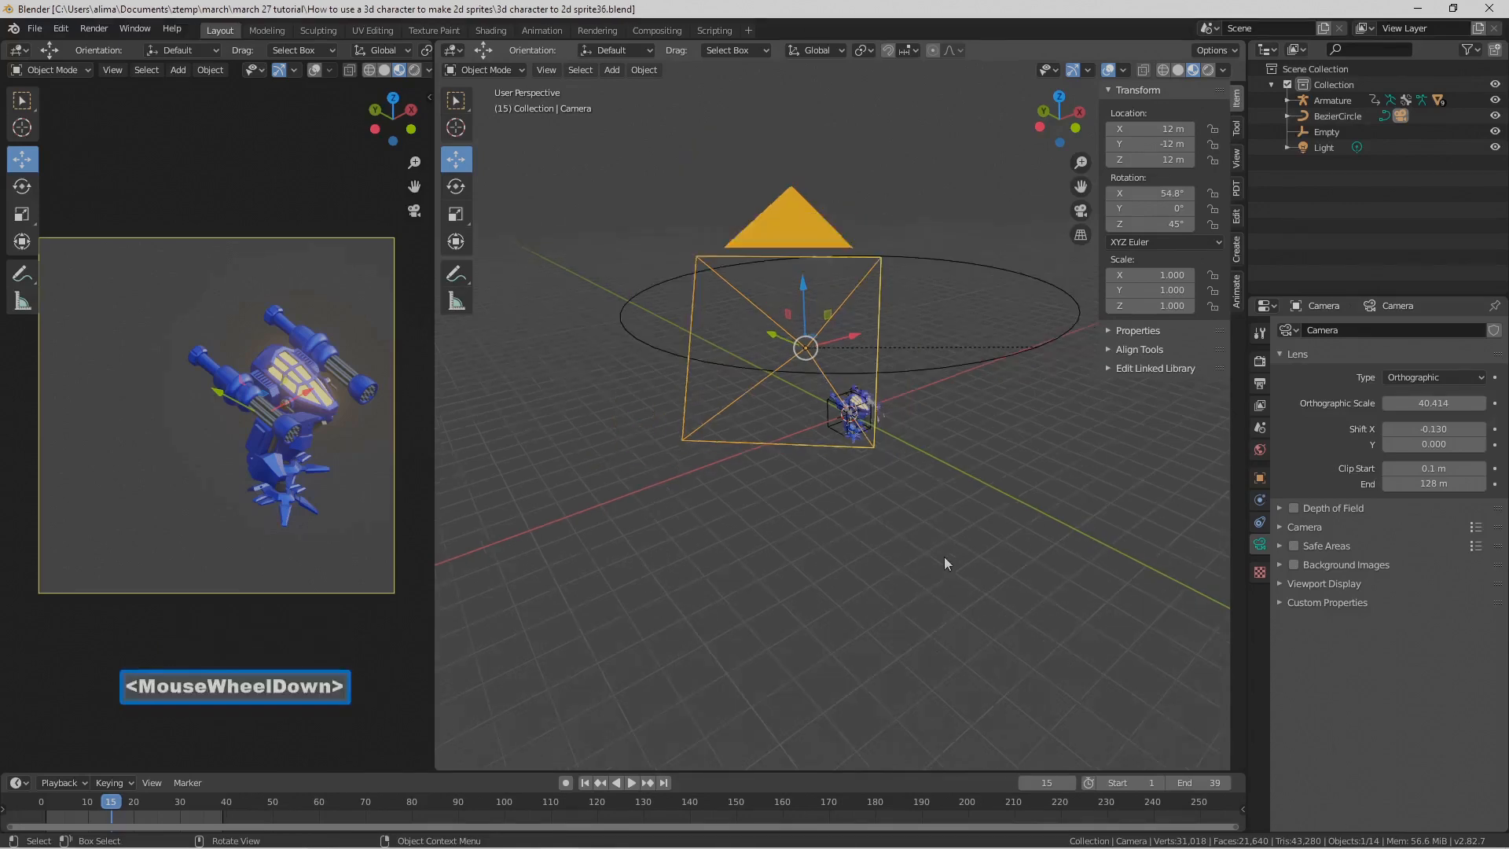
{"action": "left_click", "coordinate": [913, 380]}
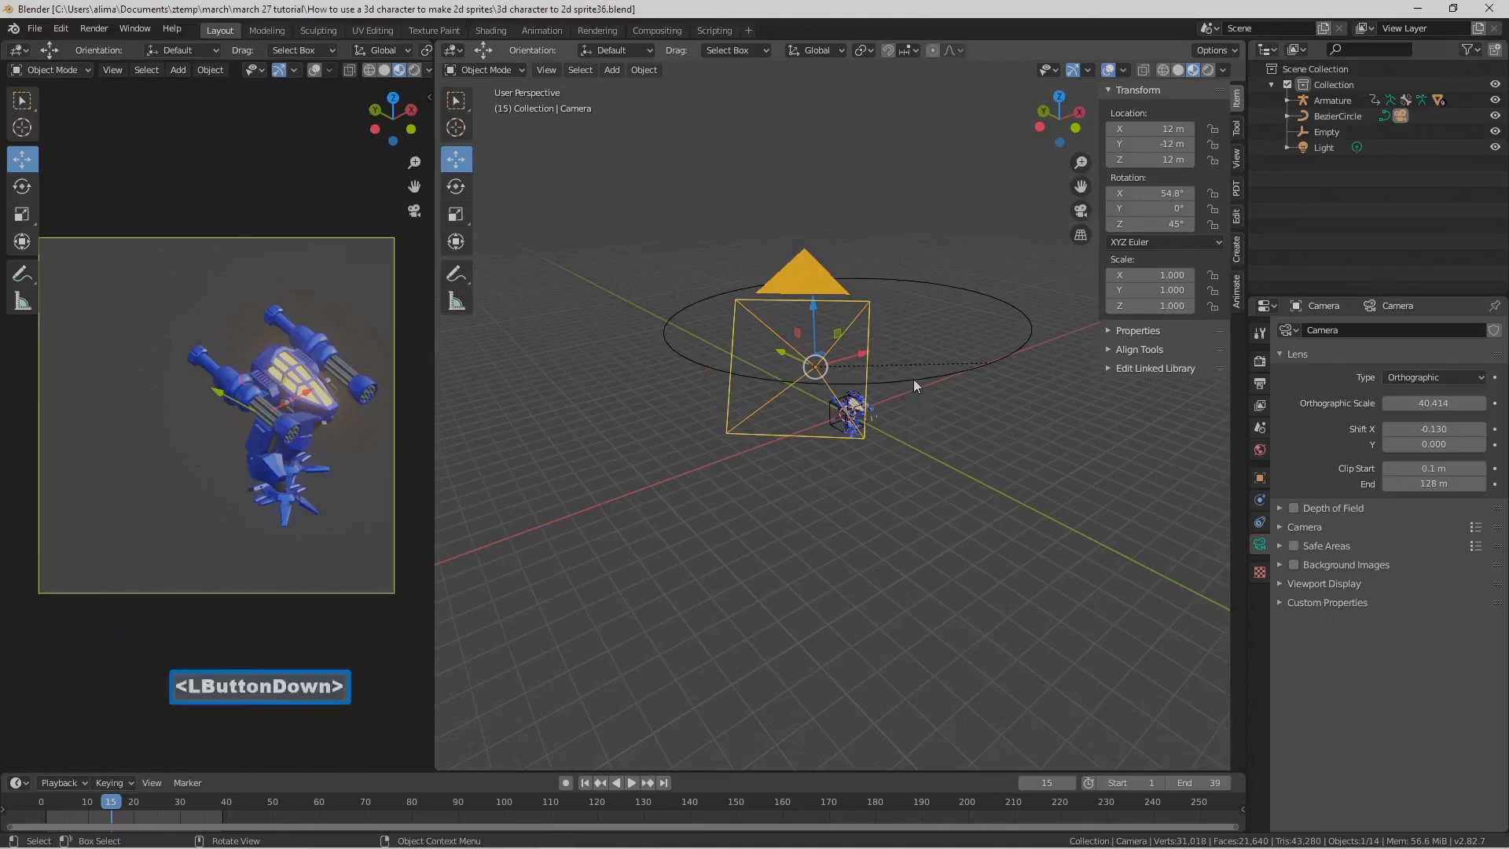
{"action": "left_click_drag", "start_coordinate": [846, 257], "coordinate": [855, 180]}
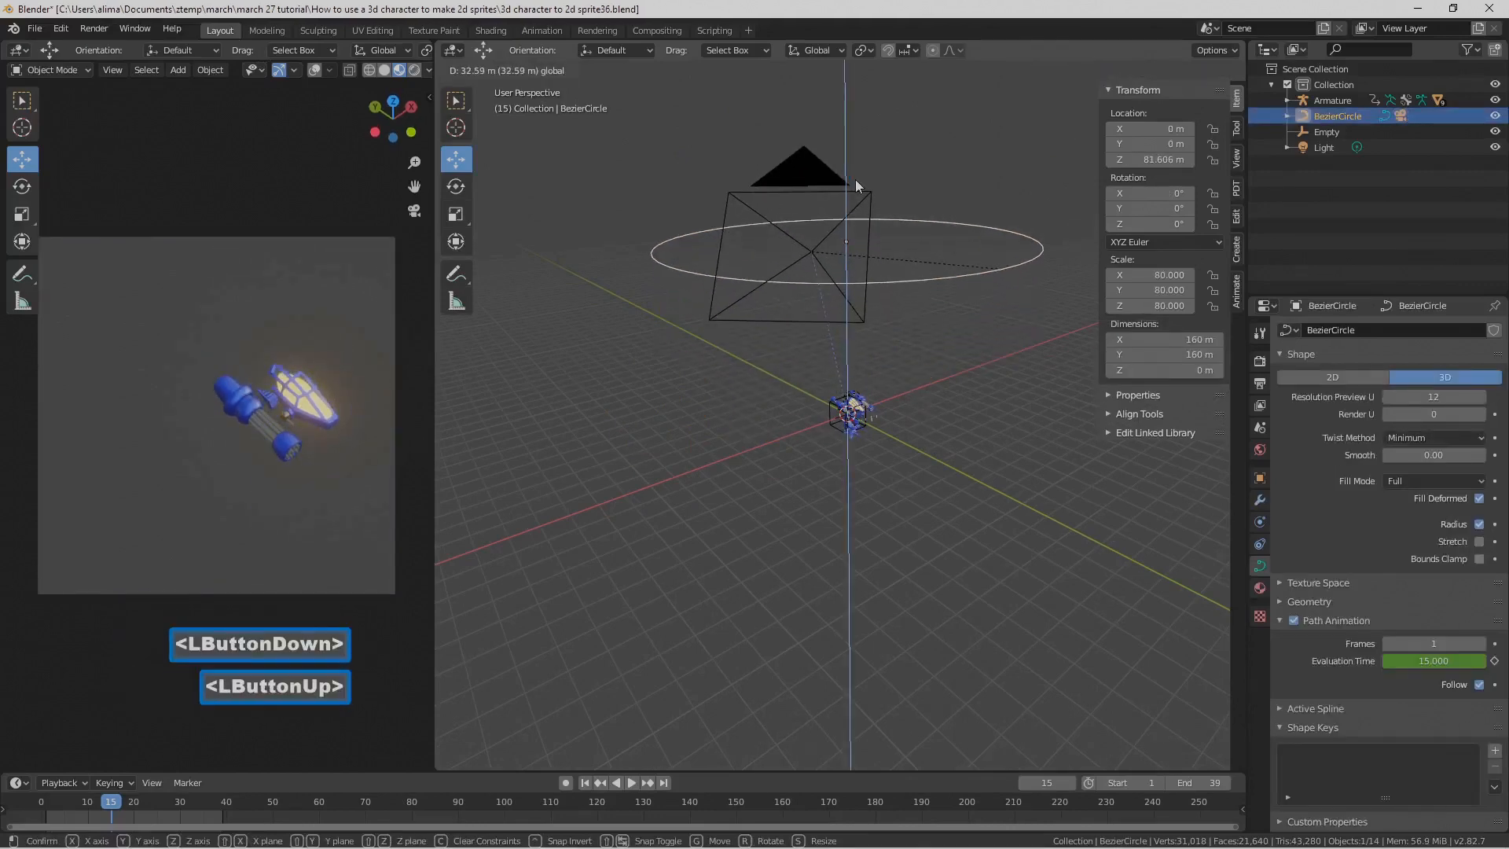
{"action": "left_click", "coordinate": [851, 319]}
{"action": "left_click_drag", "start_coordinate": [1407, 482], "coordinate": [1429, 483]}
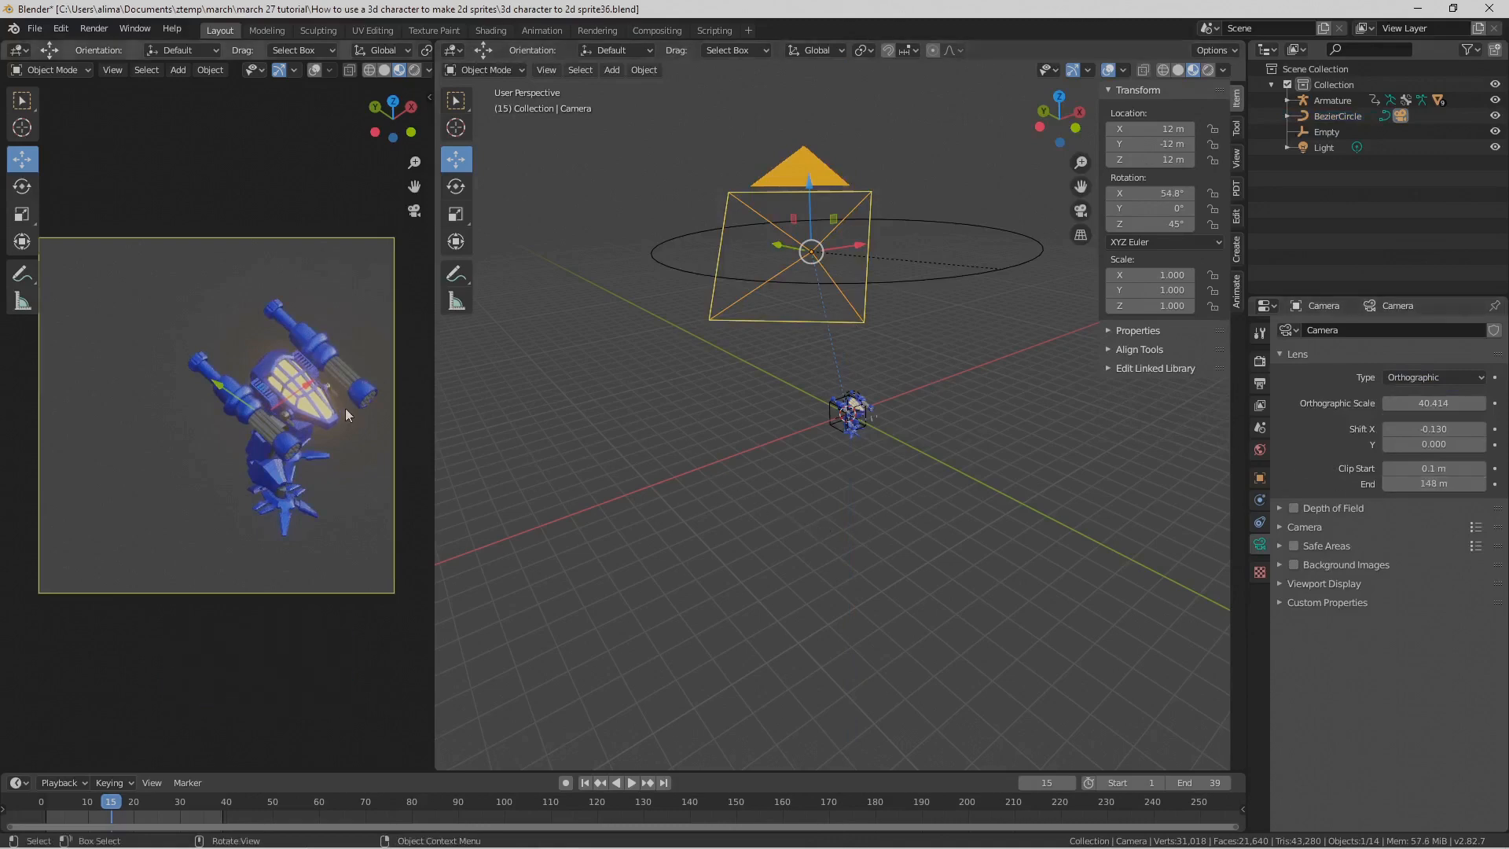
Step: Raise the Bezier circle further along Z to a height of about 102.6 m
{"action": "left_click", "coordinate": [918, 281]}
{"action": "left_click_drag", "start_coordinate": [849, 172], "coordinate": [844, 138]}
{"action": "scroll", "coordinate": [951, 275], "scroll_direction": "down", "scroll_amount": 2}
{"action": "scroll", "coordinate": [951, 276], "scroll_direction": "down", "scroll_amount": 1}
{"action": "scroll", "coordinate": [947, 277], "scroll_direction": "down", "scroll_amount": 1}
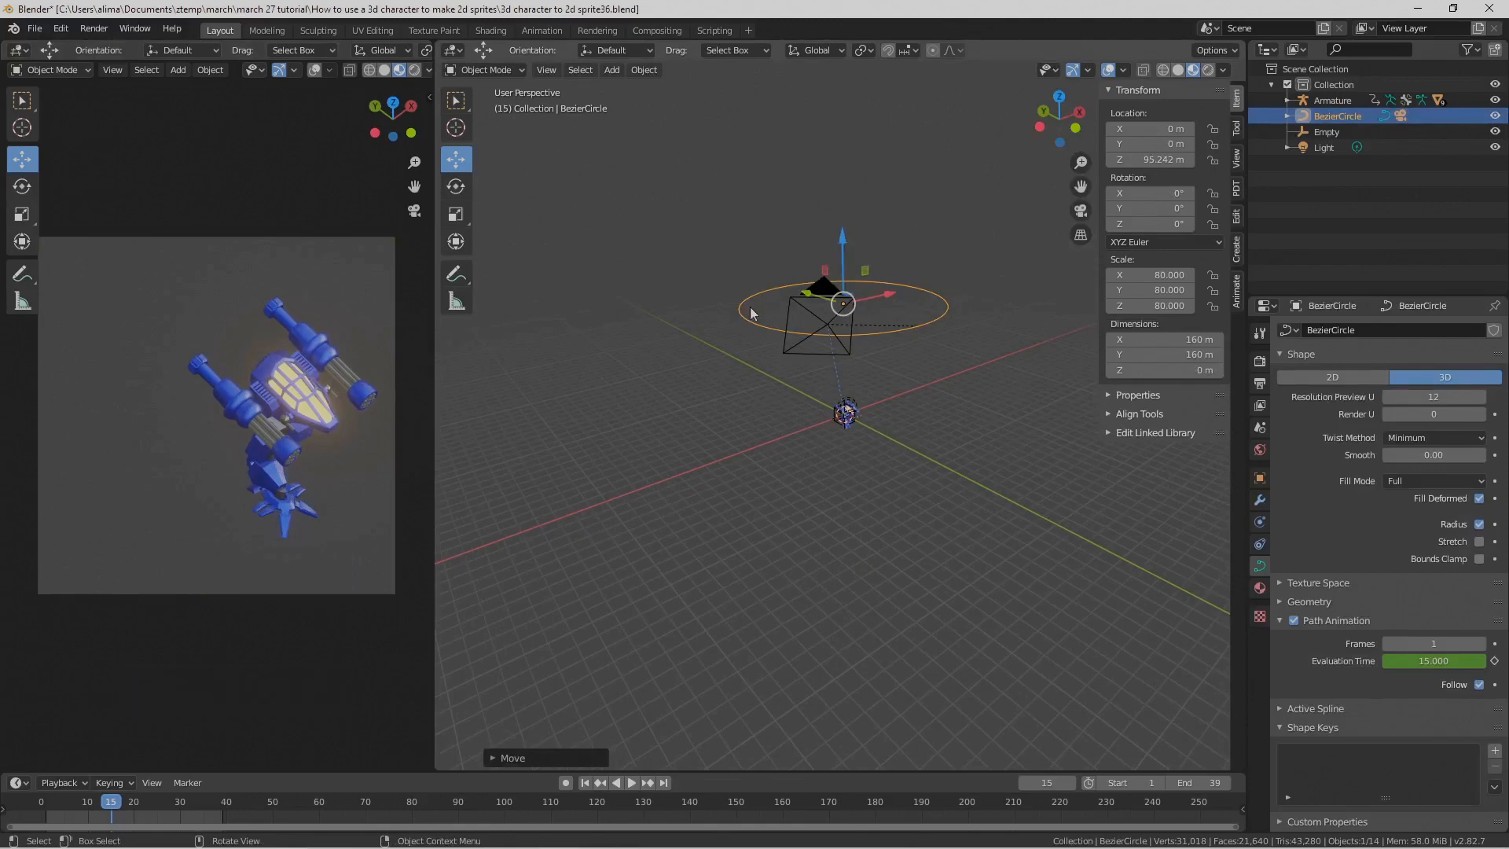
{"action": "left_click_drag", "start_coordinate": [837, 245], "coordinate": [840, 227]}
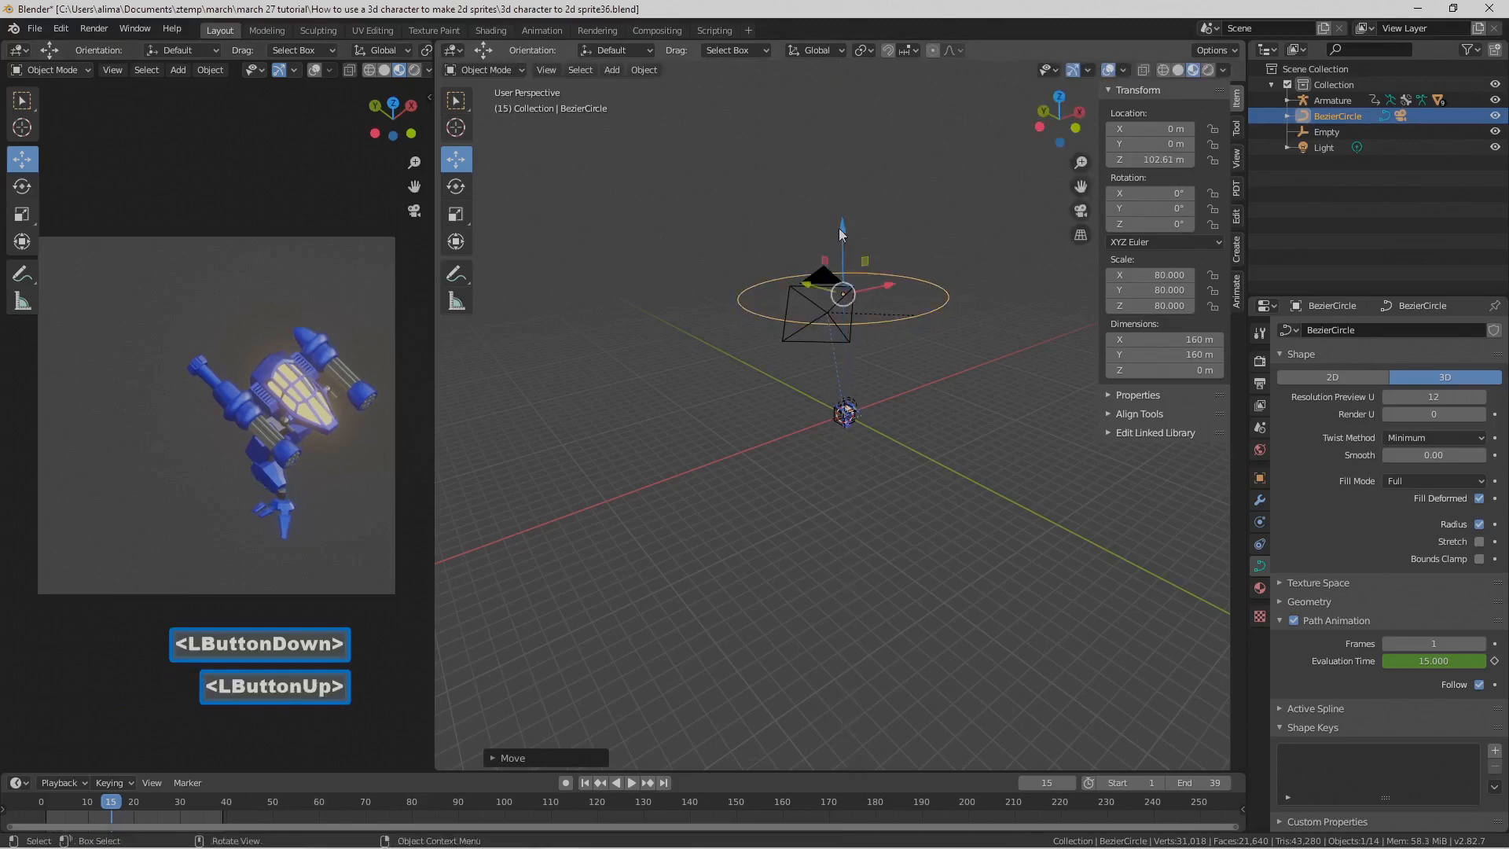
Step: Extend the camera's far clipping distance to 161 m and save an incremental version of the file
{"action": "left_click", "coordinate": [847, 336]}
{"action": "left_click_drag", "start_coordinate": [1395, 484], "coordinate": [1438, 484]}
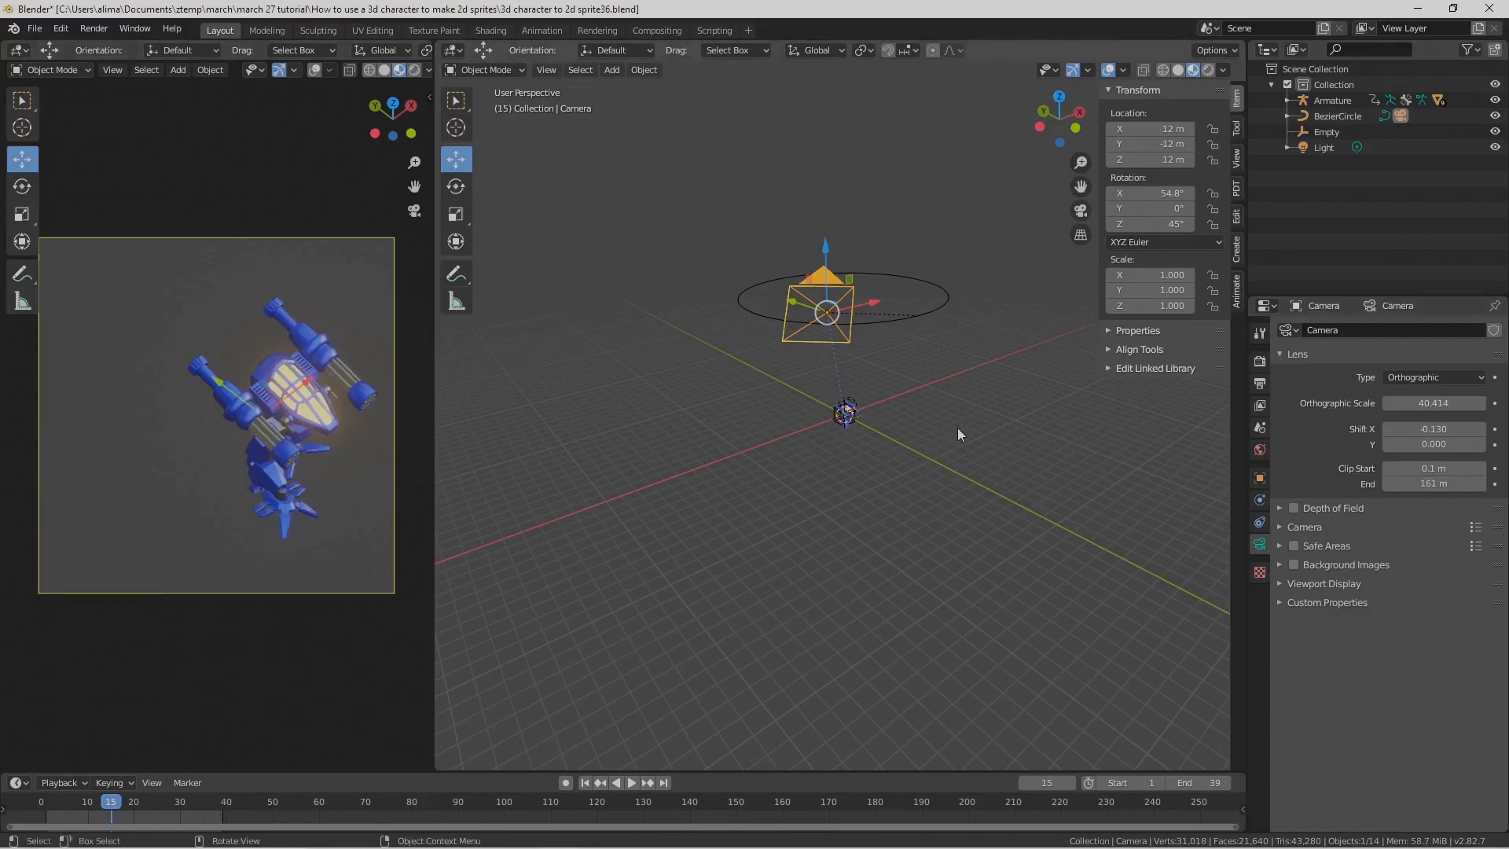
{"action": "key", "text": "Pause"}
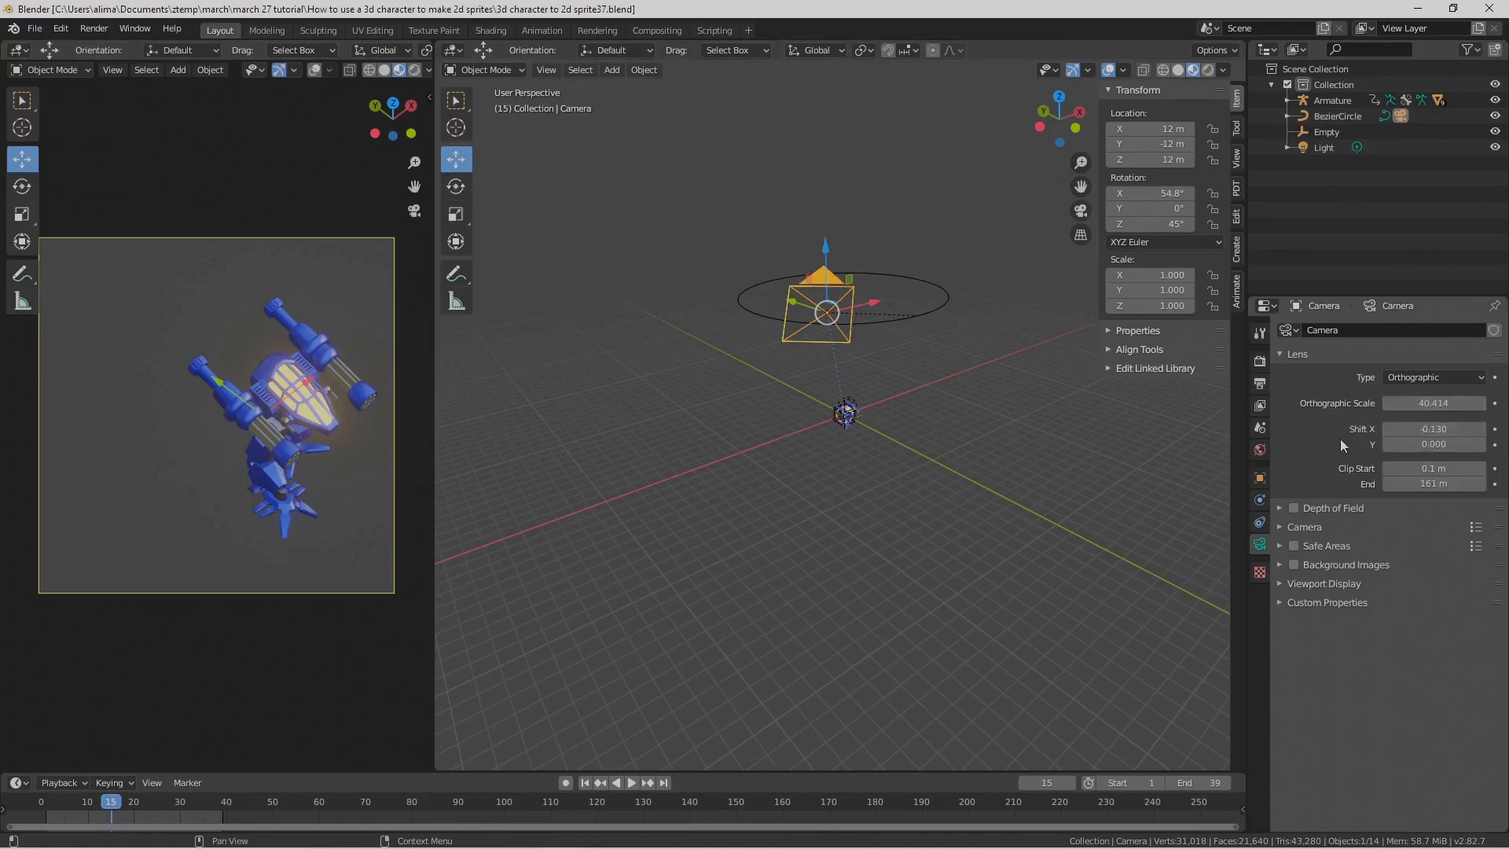
Step: Set the camera's horizontal shift to 0.020 and its orthographic scale to 59.114, saving an incremental version after each change
{"action": "mouse_move", "coordinate": [1417, 428]}
{"action": "left_mouse_down"}
{"action": "mouse_move", "coordinate": [1387, 428]}
{"action": "mouse_move", "coordinate": [1399, 429]}
{"action": "left_mouse_up"}
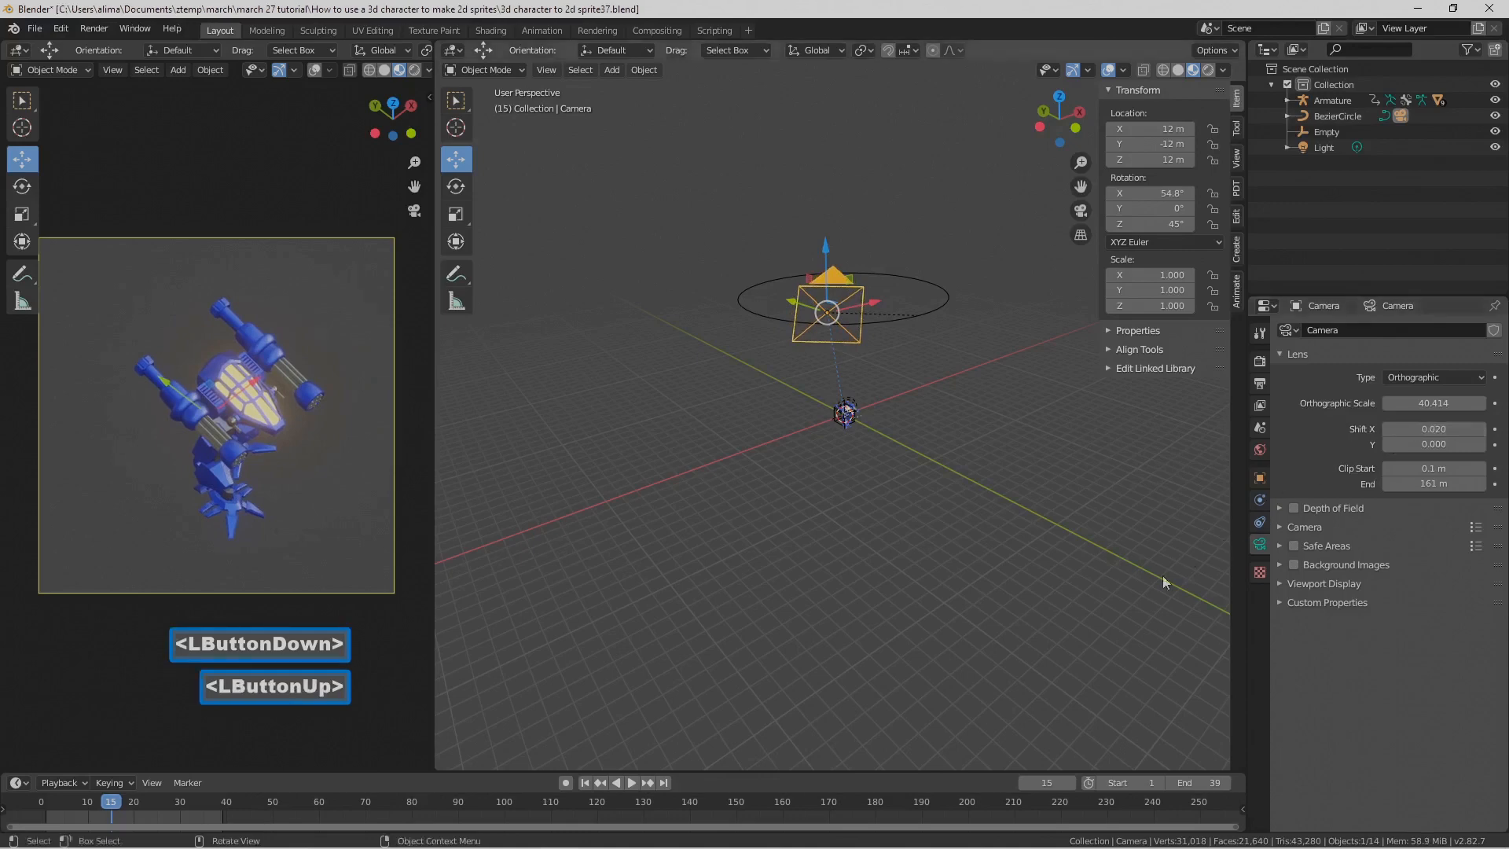
{"action": "key", "text": "Pause"}
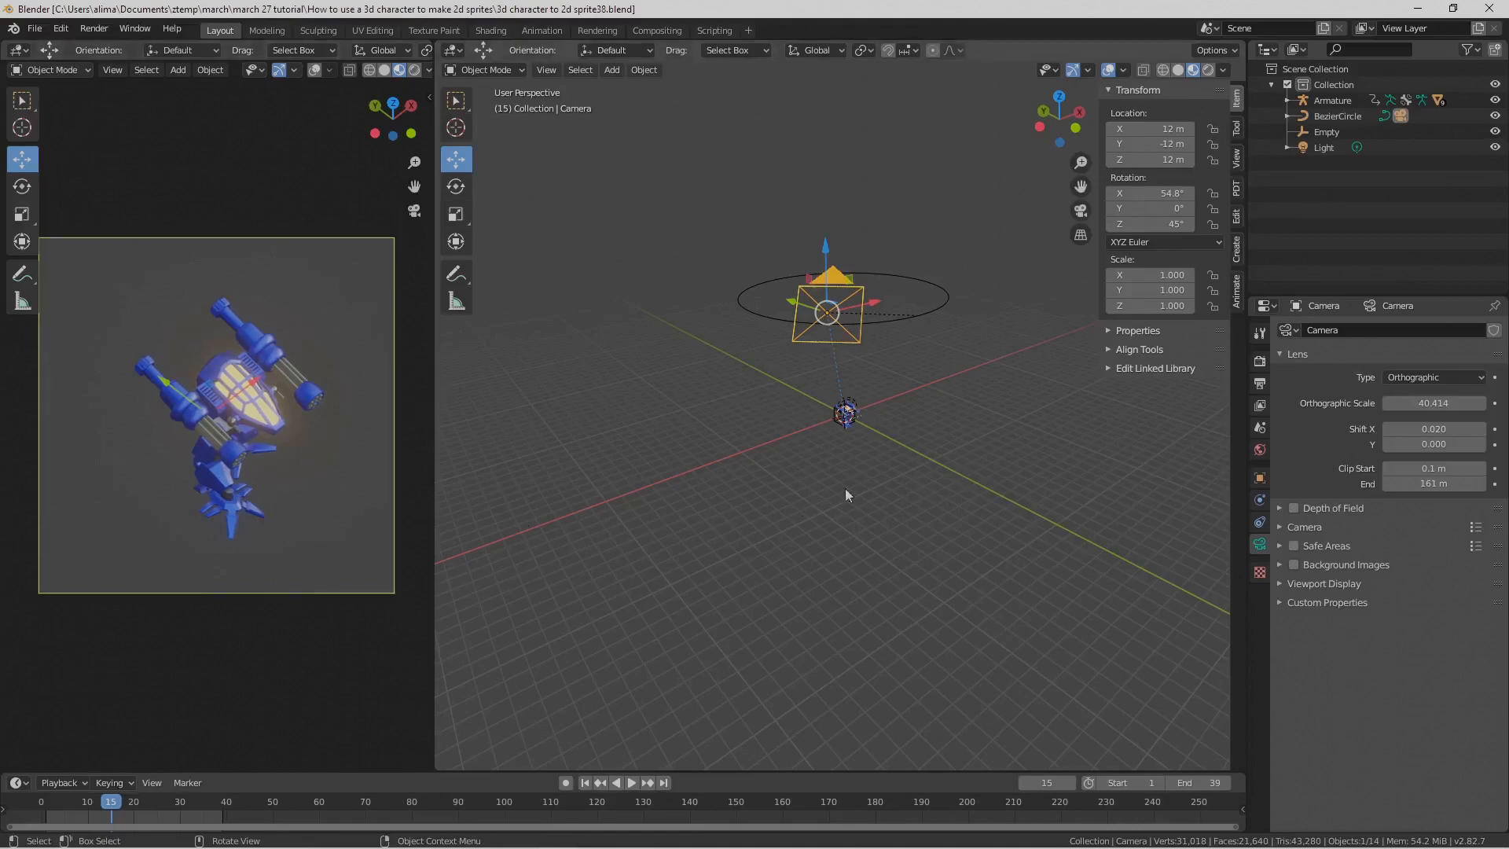
{"action": "left_click", "coordinate": [1407, 404]}
{"action": "left_click_drag", "start_coordinate": [1407, 403], "coordinate": [1473, 404]}
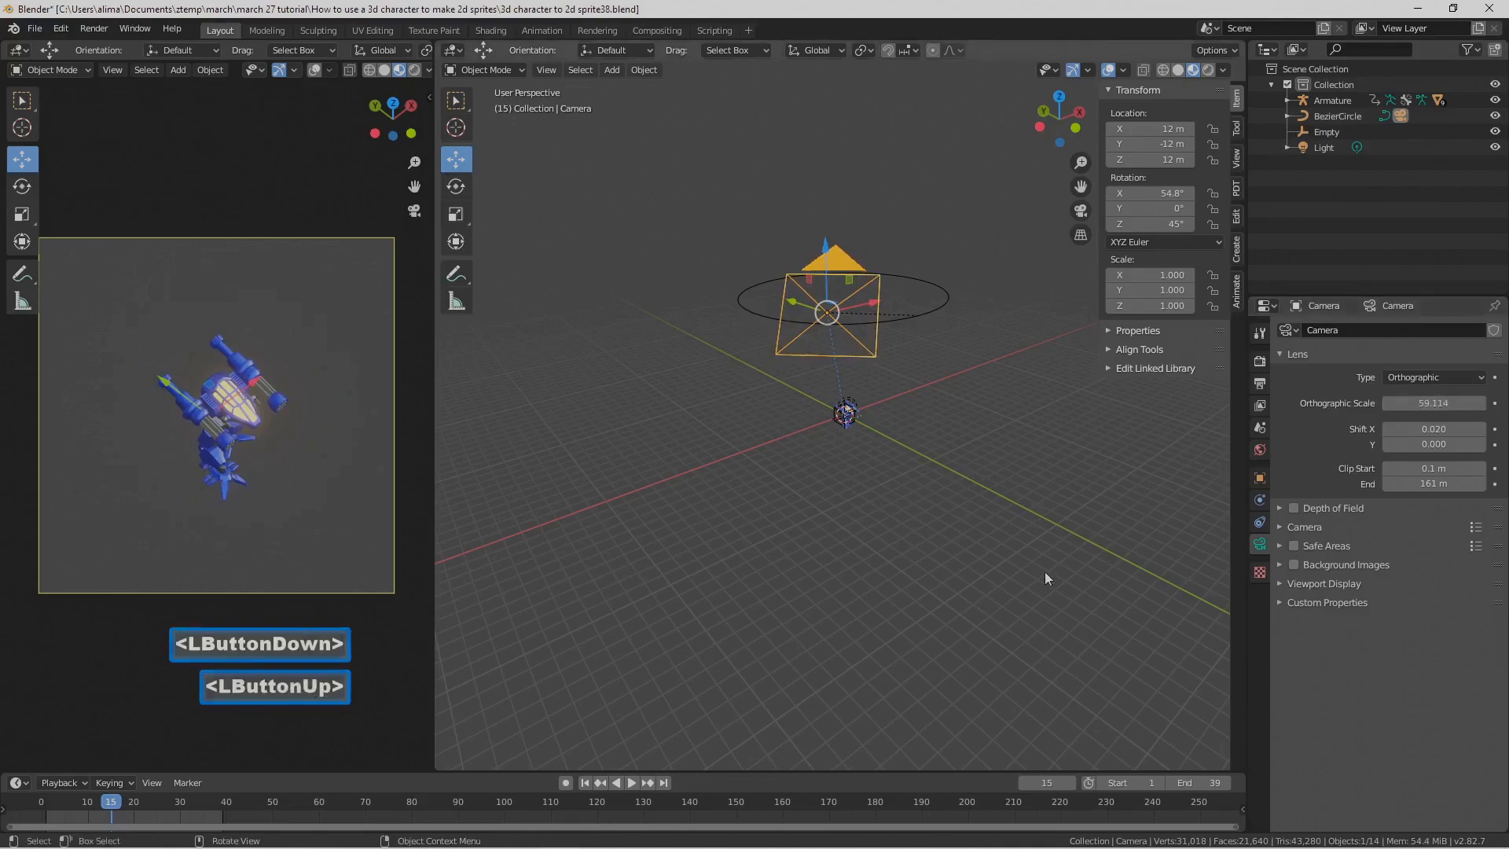
{"action": "key", "text": "Pause"}
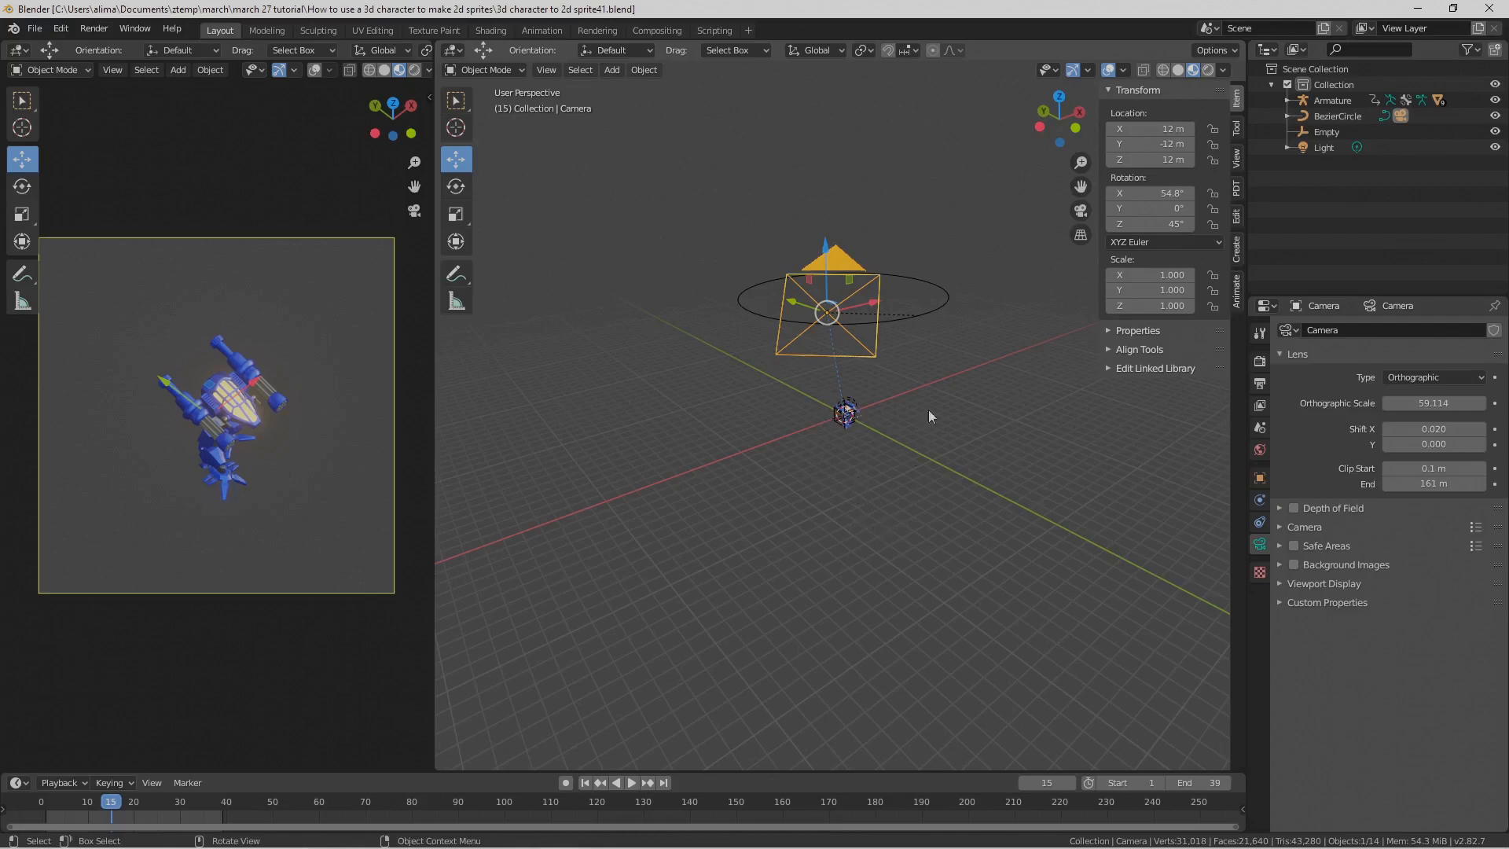
Step: Lock the Bezier circle's X, Y and Z location
{"action": "left_click", "coordinate": [933, 315]}
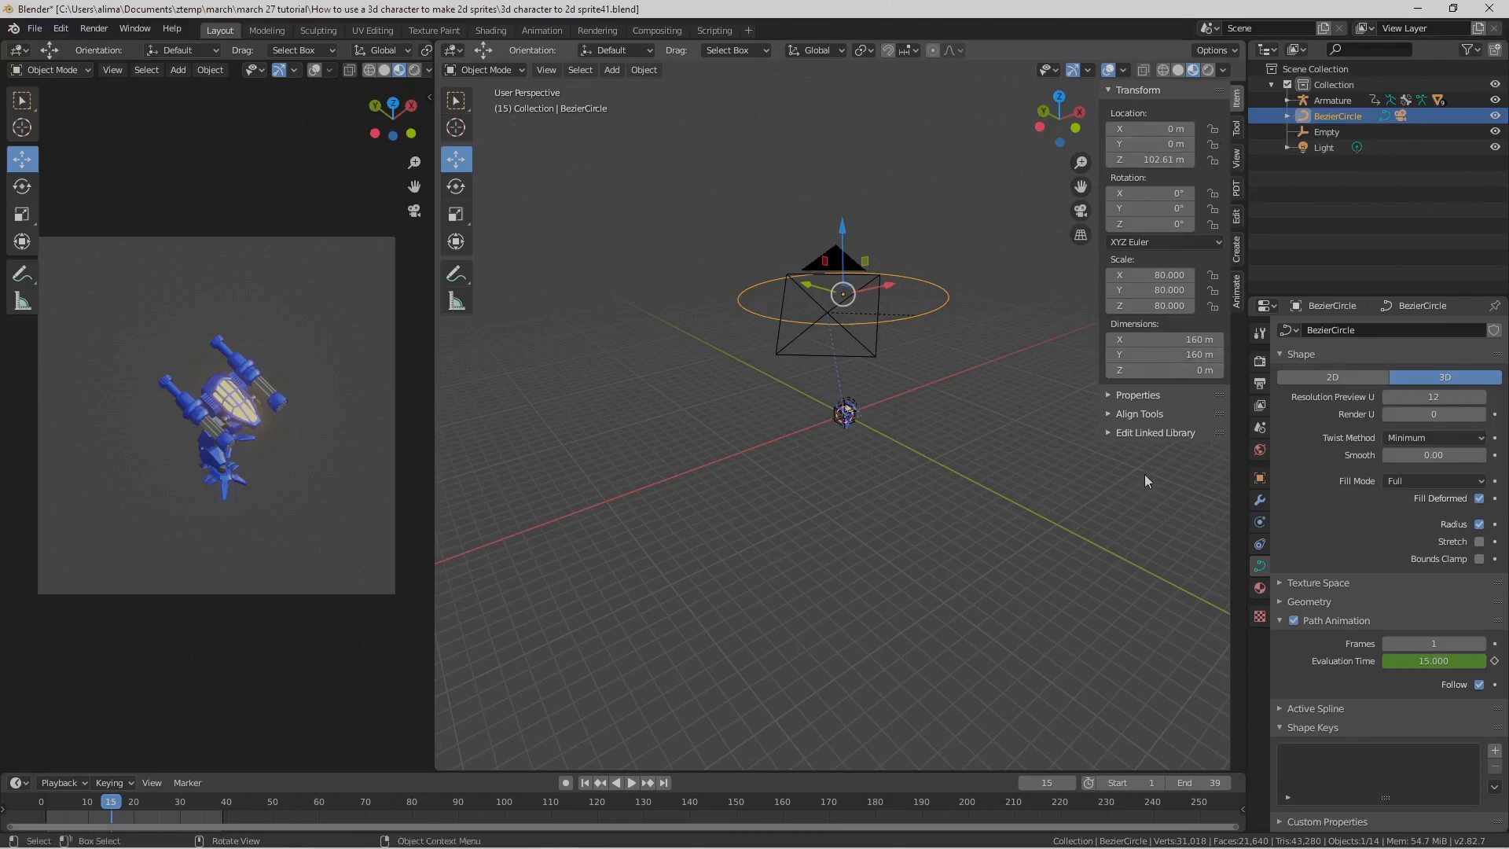
{"action": "key", "text": "n"}
{"action": "key", "text": "n"}
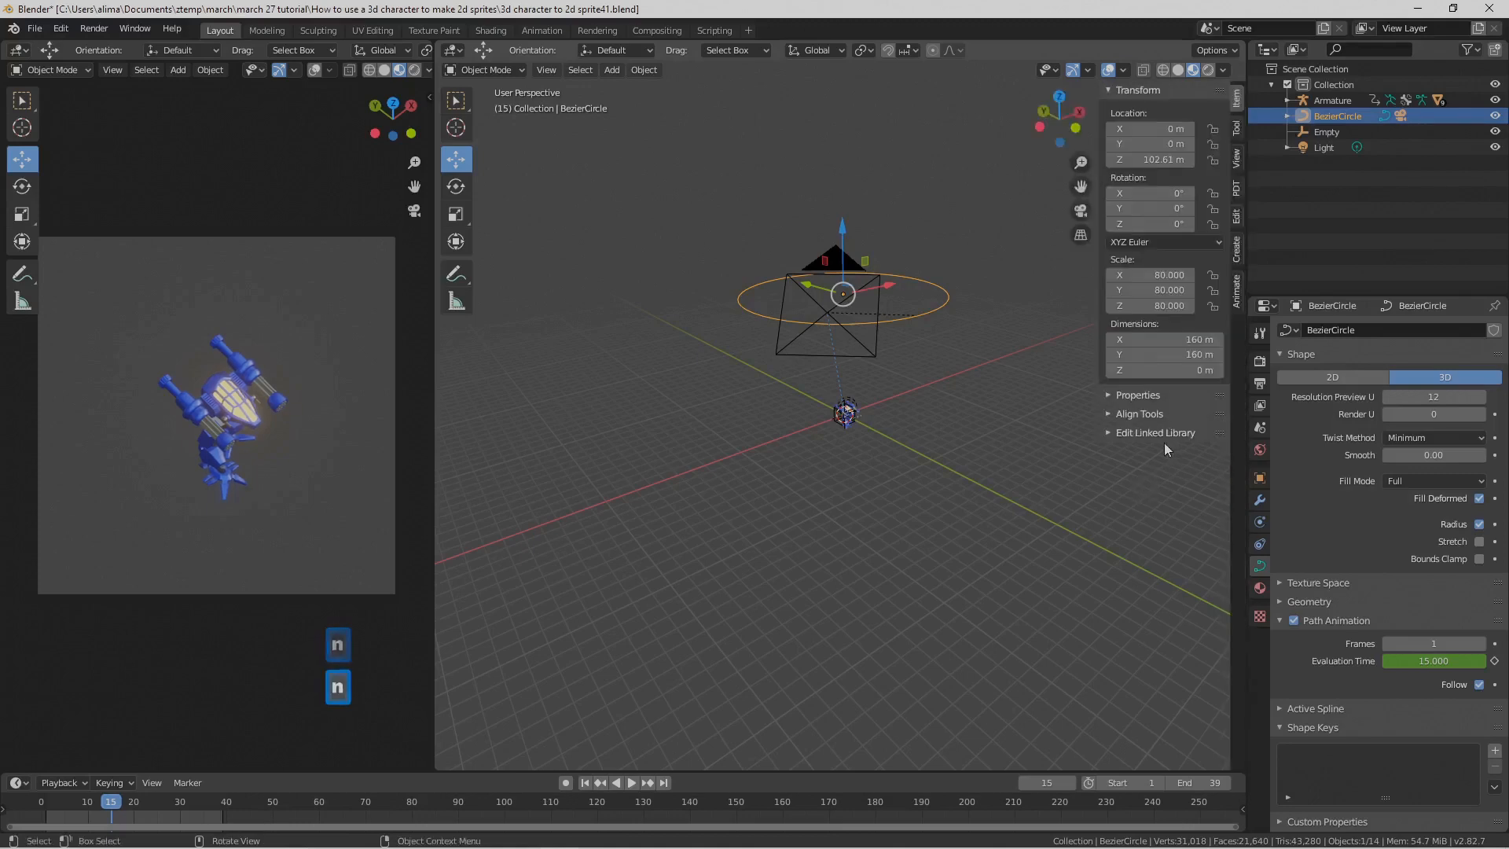
{"action": "left_click", "coordinate": [1212, 130]}
{"action": "left_click", "coordinate": [1214, 145]}
{"action": "left_click", "coordinate": [1214, 160]}
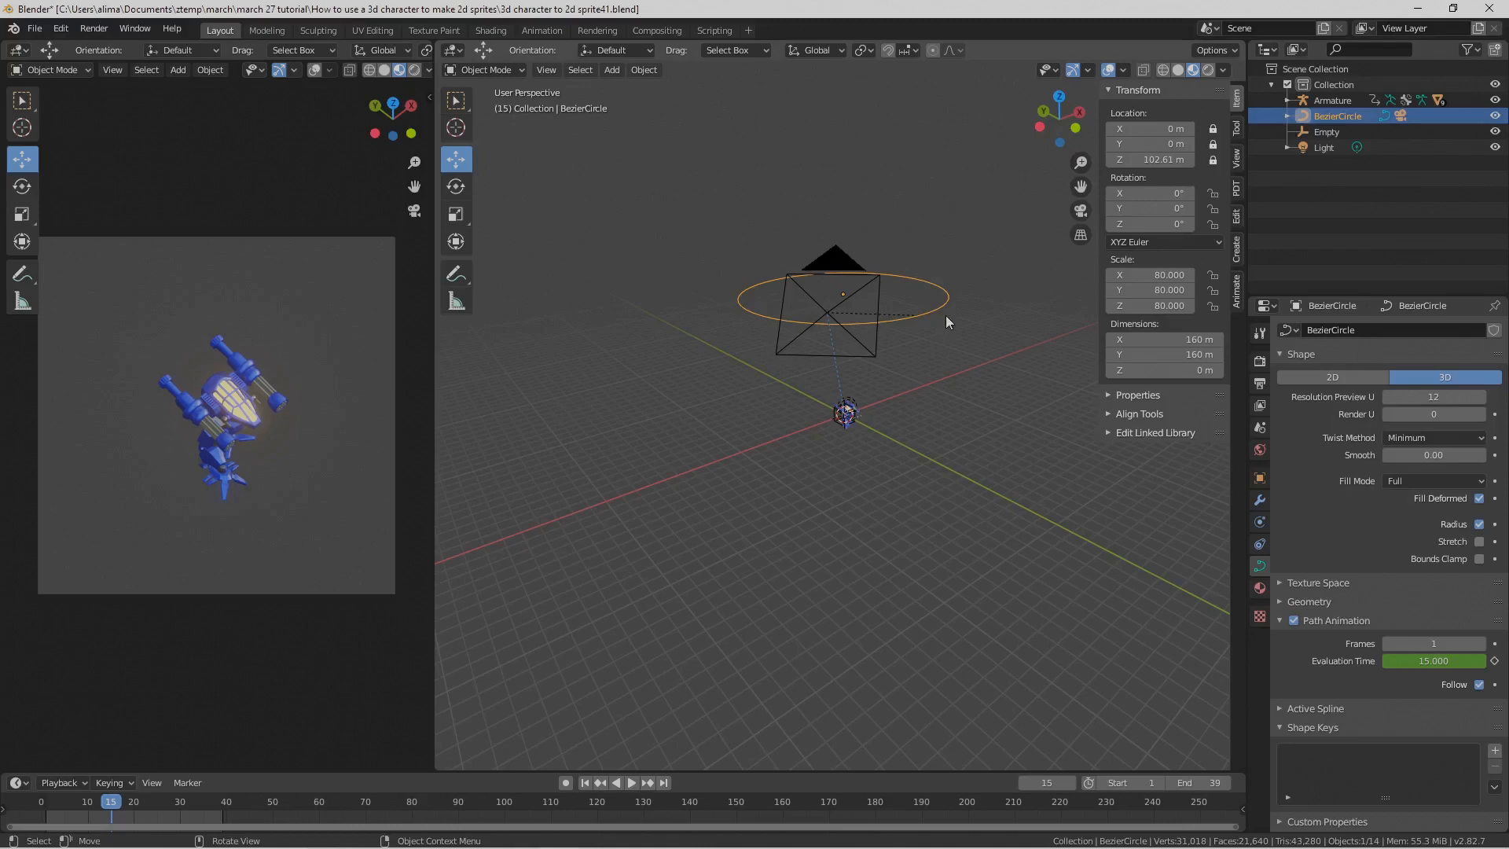
Step: Lock the Bezier circle's X and Y rotation and all three scale axes, and save incremental versions of the file
{"action": "left_click", "coordinate": [1212, 194]}
{"action": "left_click", "coordinate": [1212, 209]}
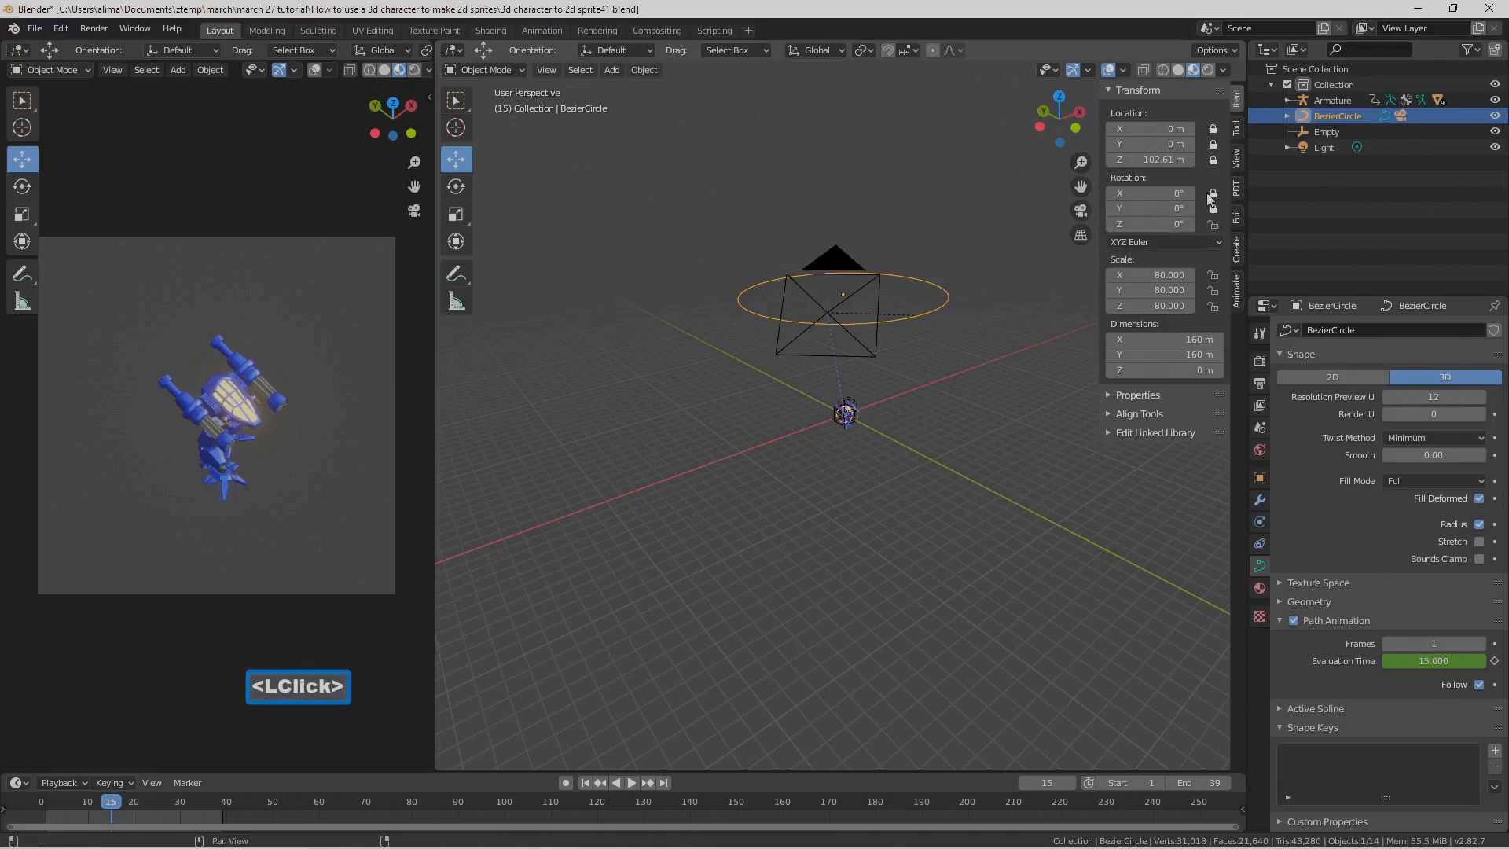
{"action": "left_click", "coordinate": [1213, 274]}
{"action": "left_click", "coordinate": [1213, 290]}
{"action": "left_click", "coordinate": [1214, 306]}
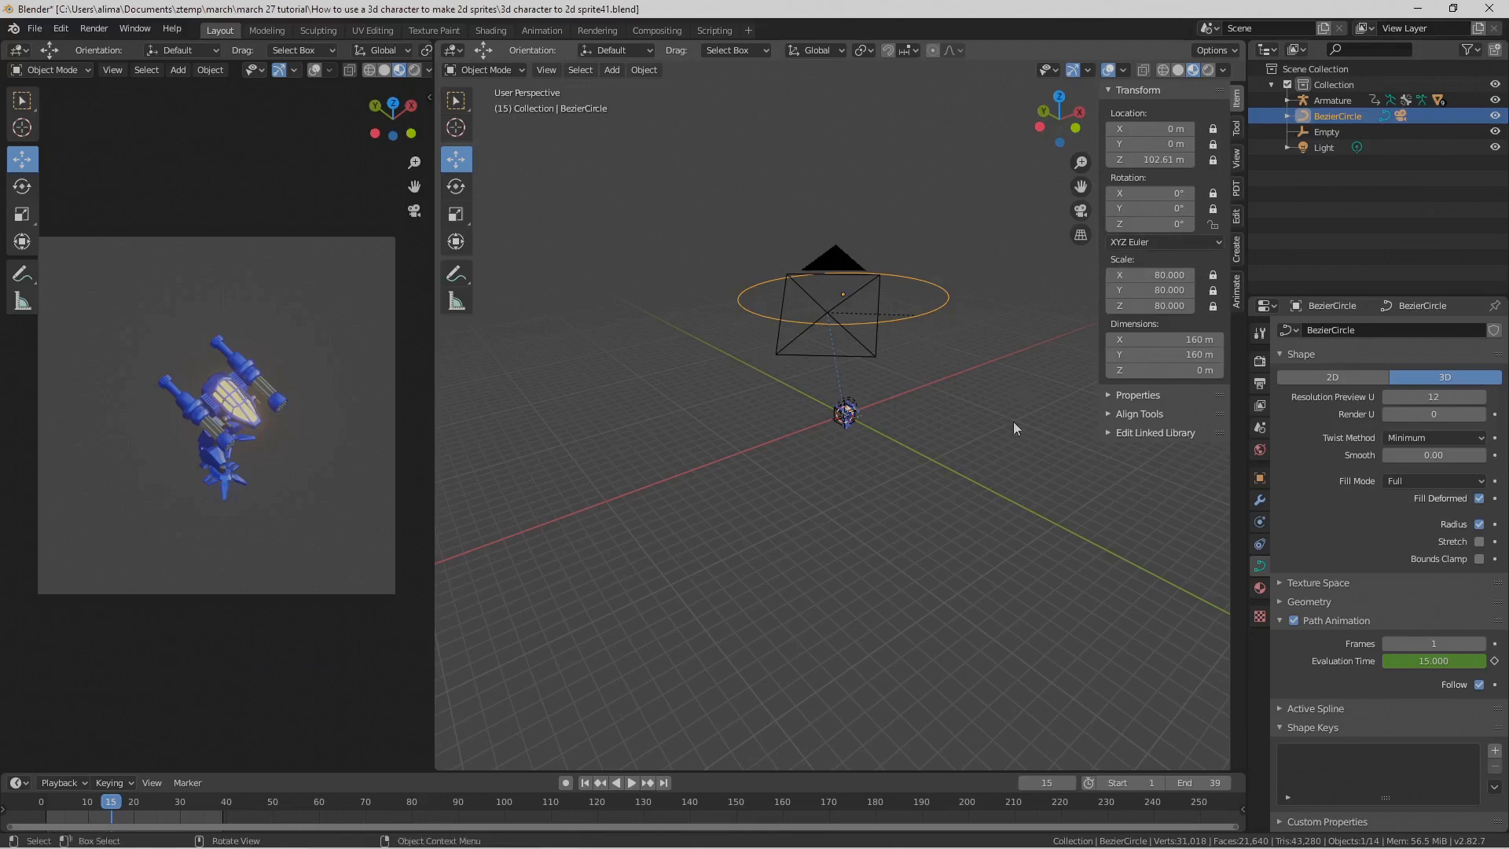
{"action": "key", "text": "Pause"}
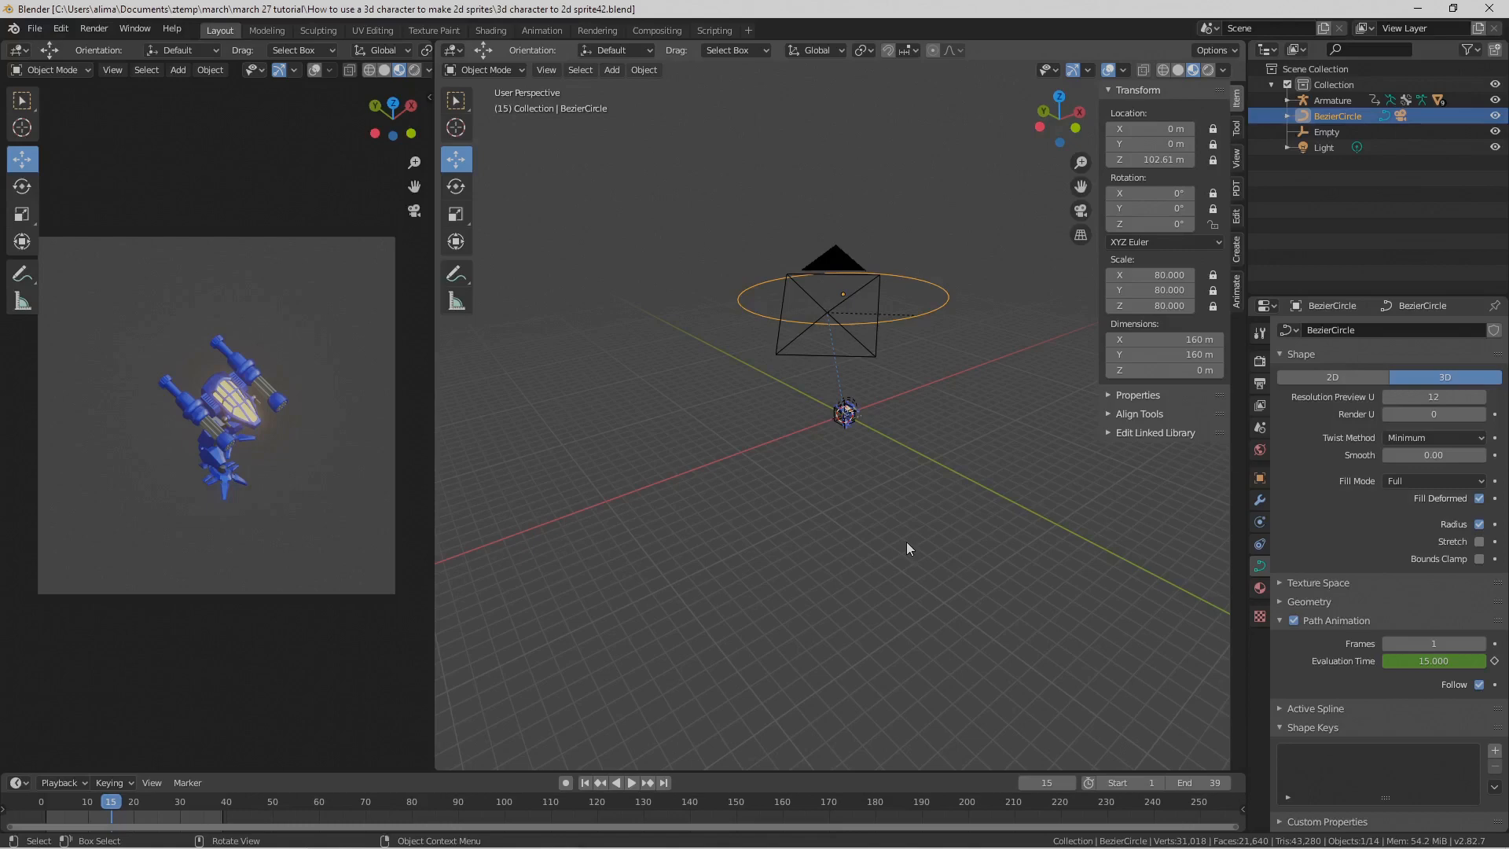
{"action": "key", "text": "Pause"}
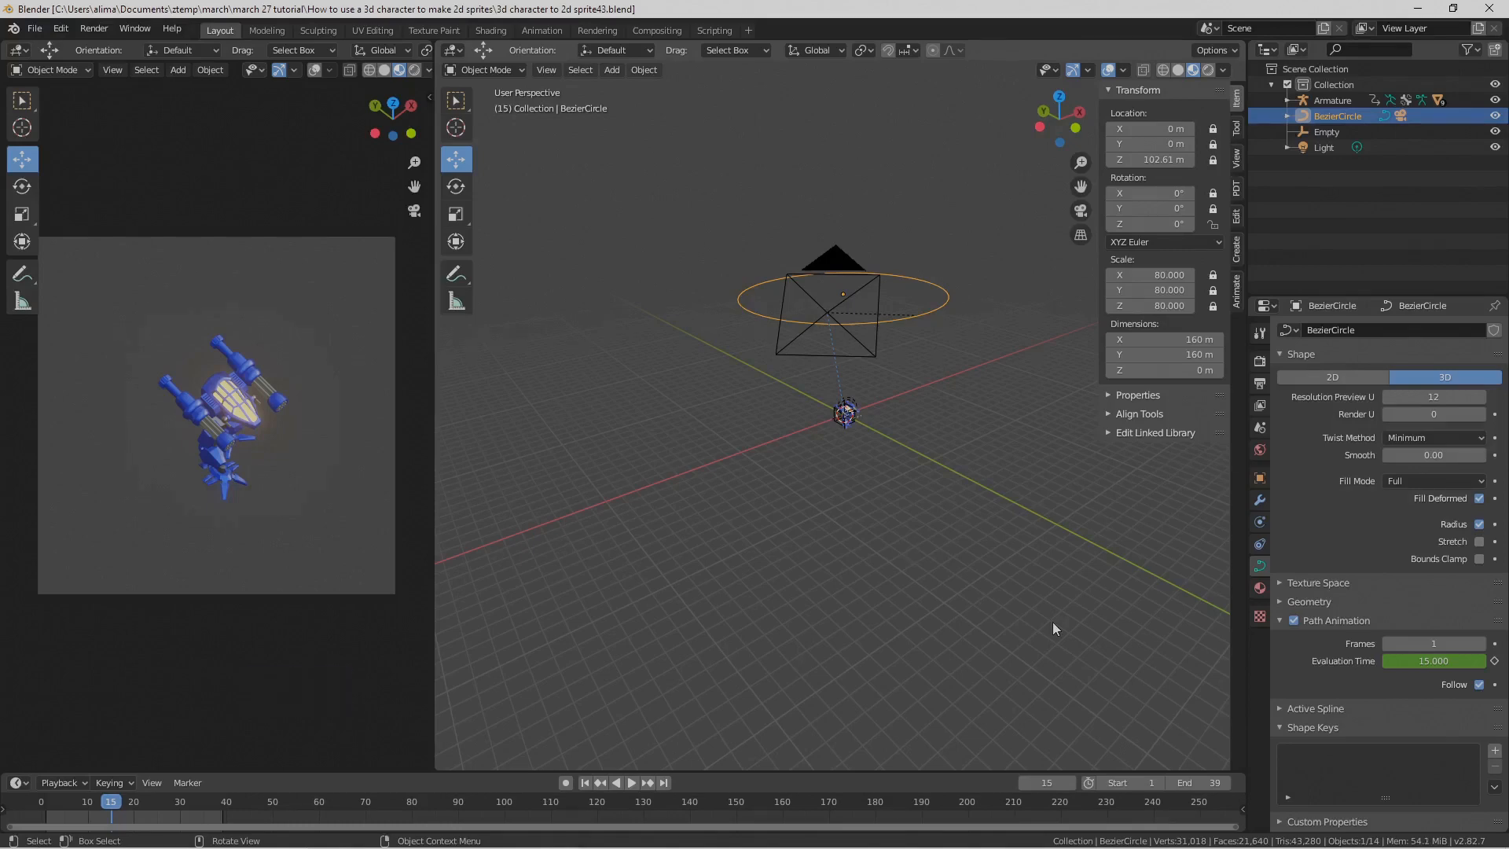
Step: Set the Bezier circle's Z rotation to 45° to swing the camera around the mech
{"action": "left_click", "coordinate": [1155, 225]}
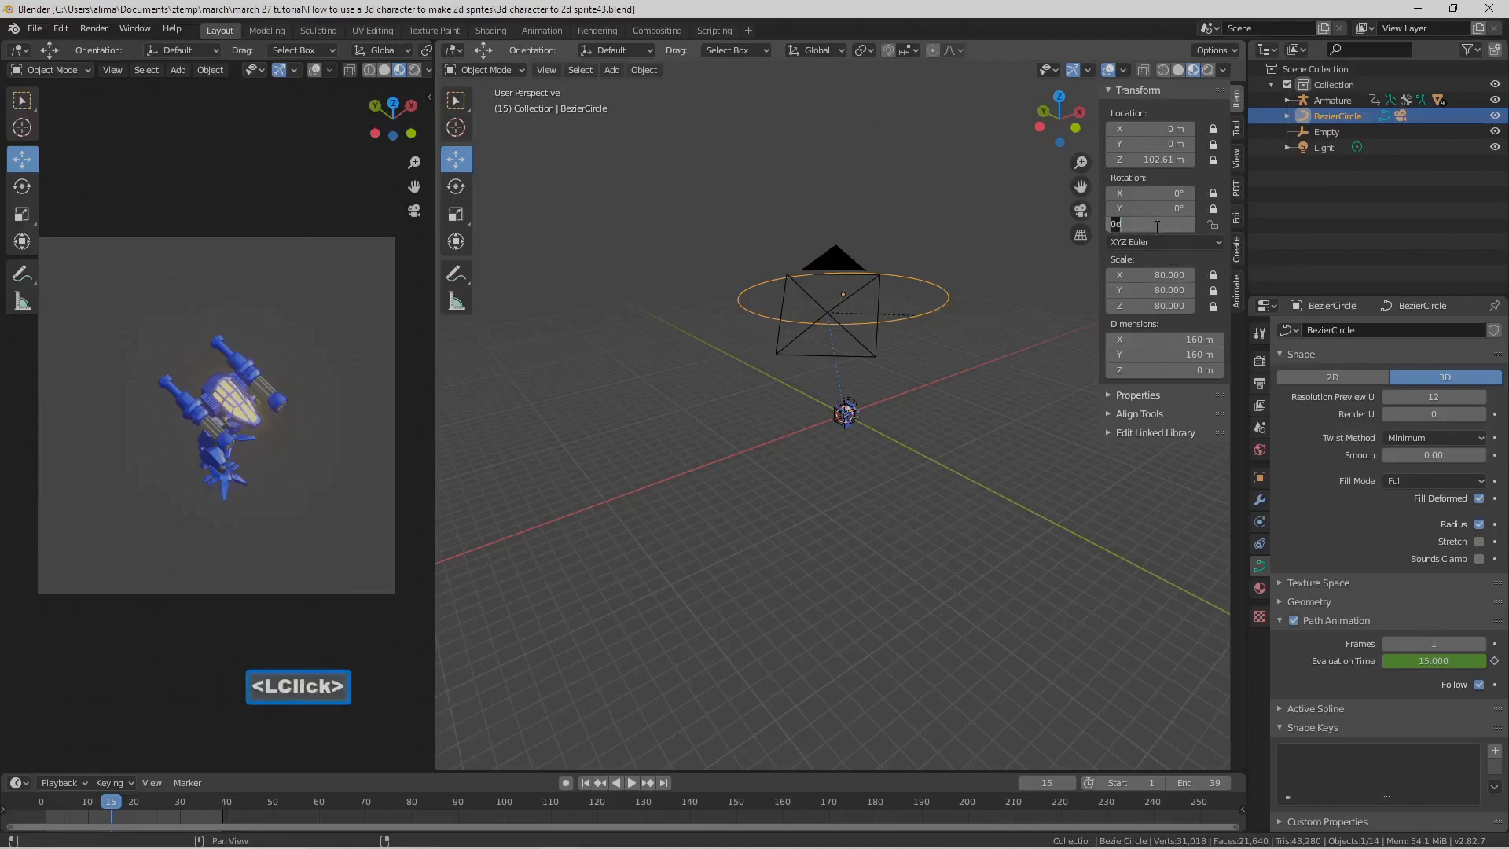
{"action": "type", "text": "45"}
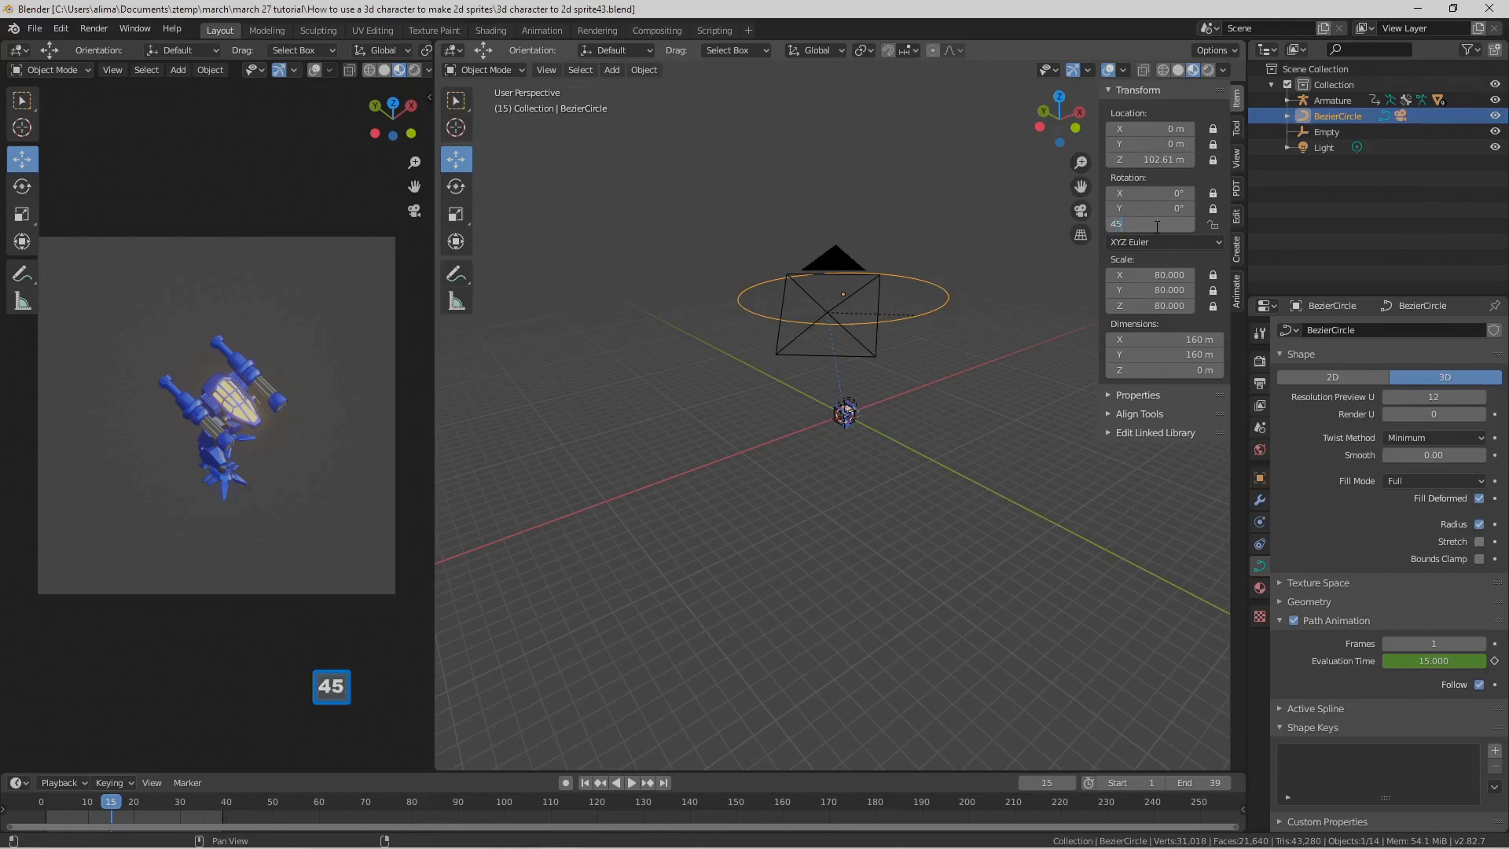
{"action": "key", "text": "Return"}
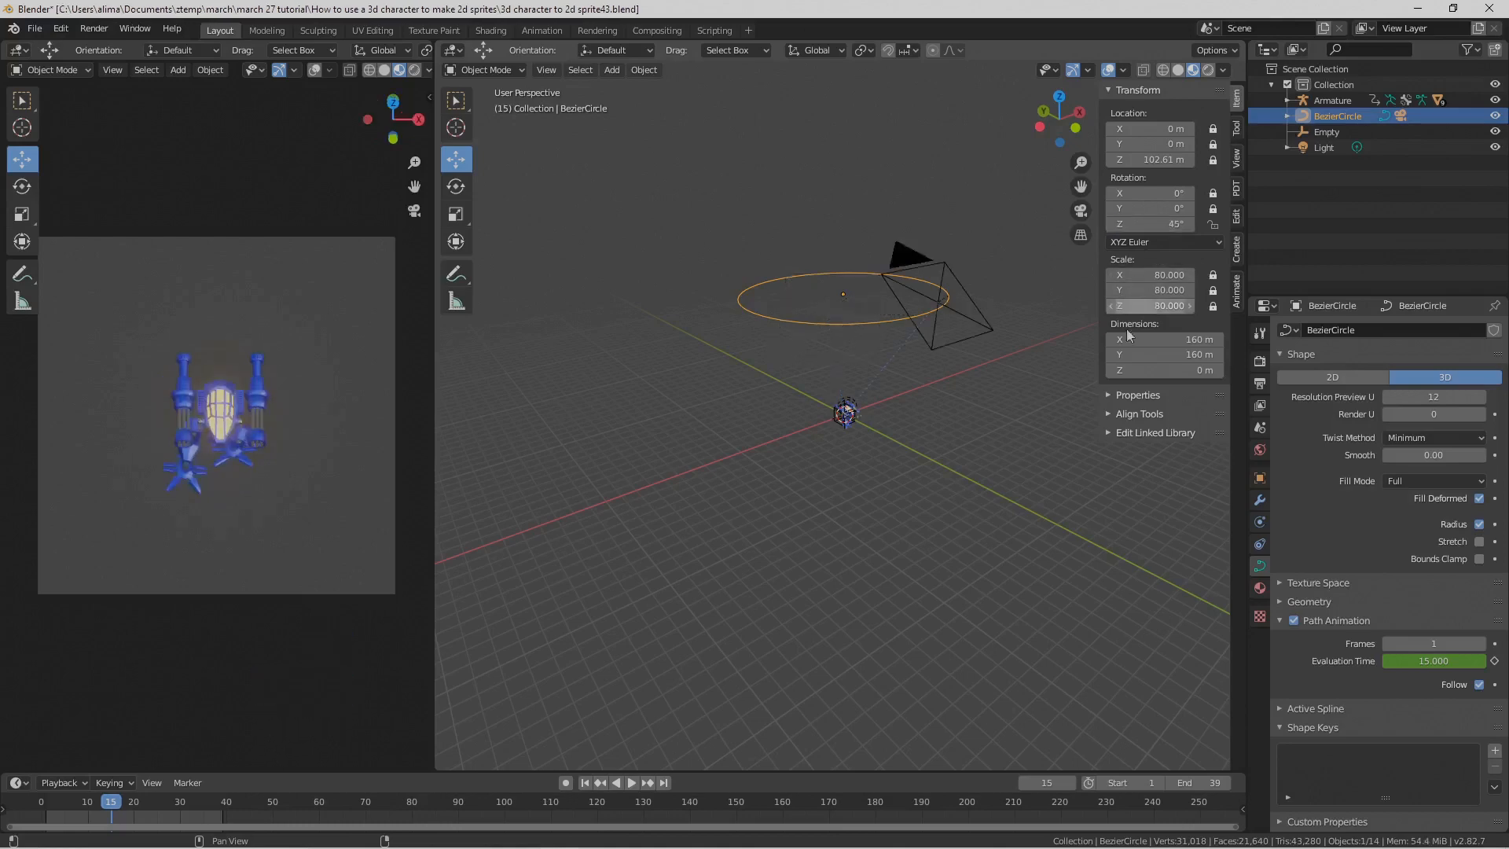
Step: Enable the transparent film background in the render settings and save incremental versions of the file
{"action": "key", "text": "Pause"}
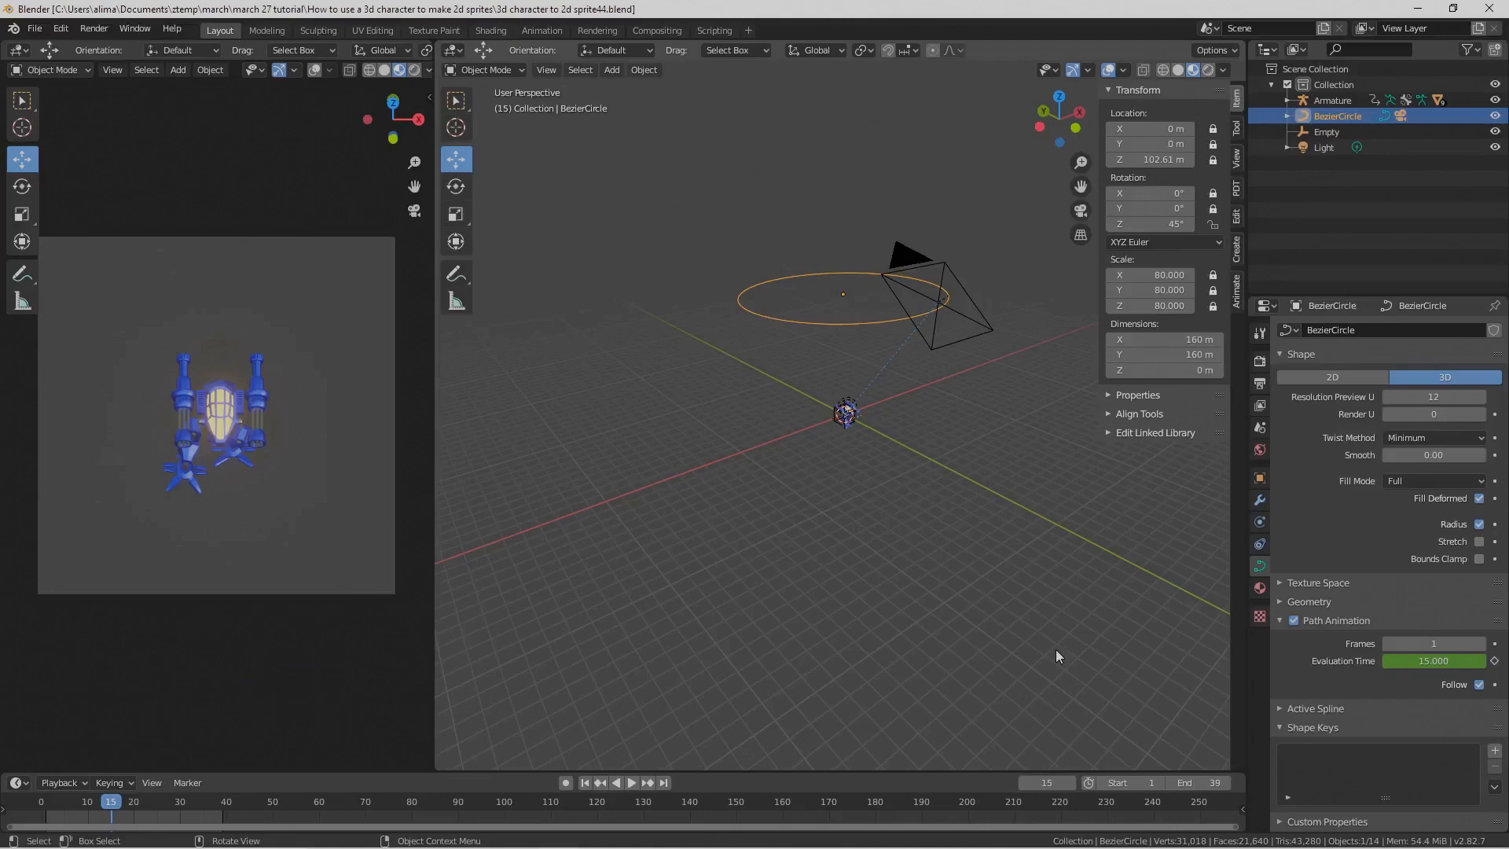
{"action": "left_click", "coordinate": [1261, 385]}
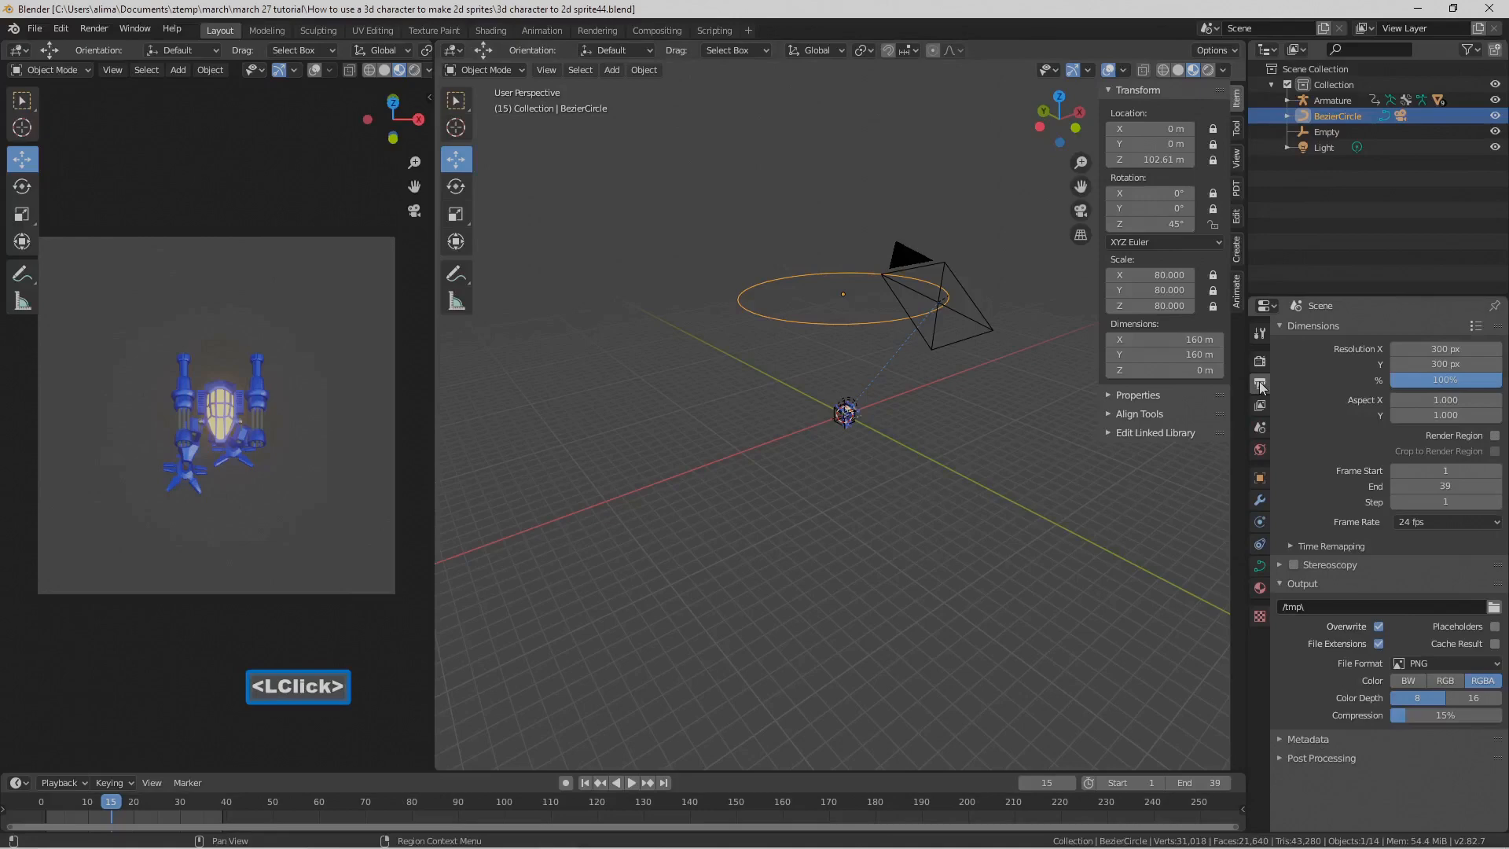
{"action": "left_click", "coordinate": [1260, 363]}
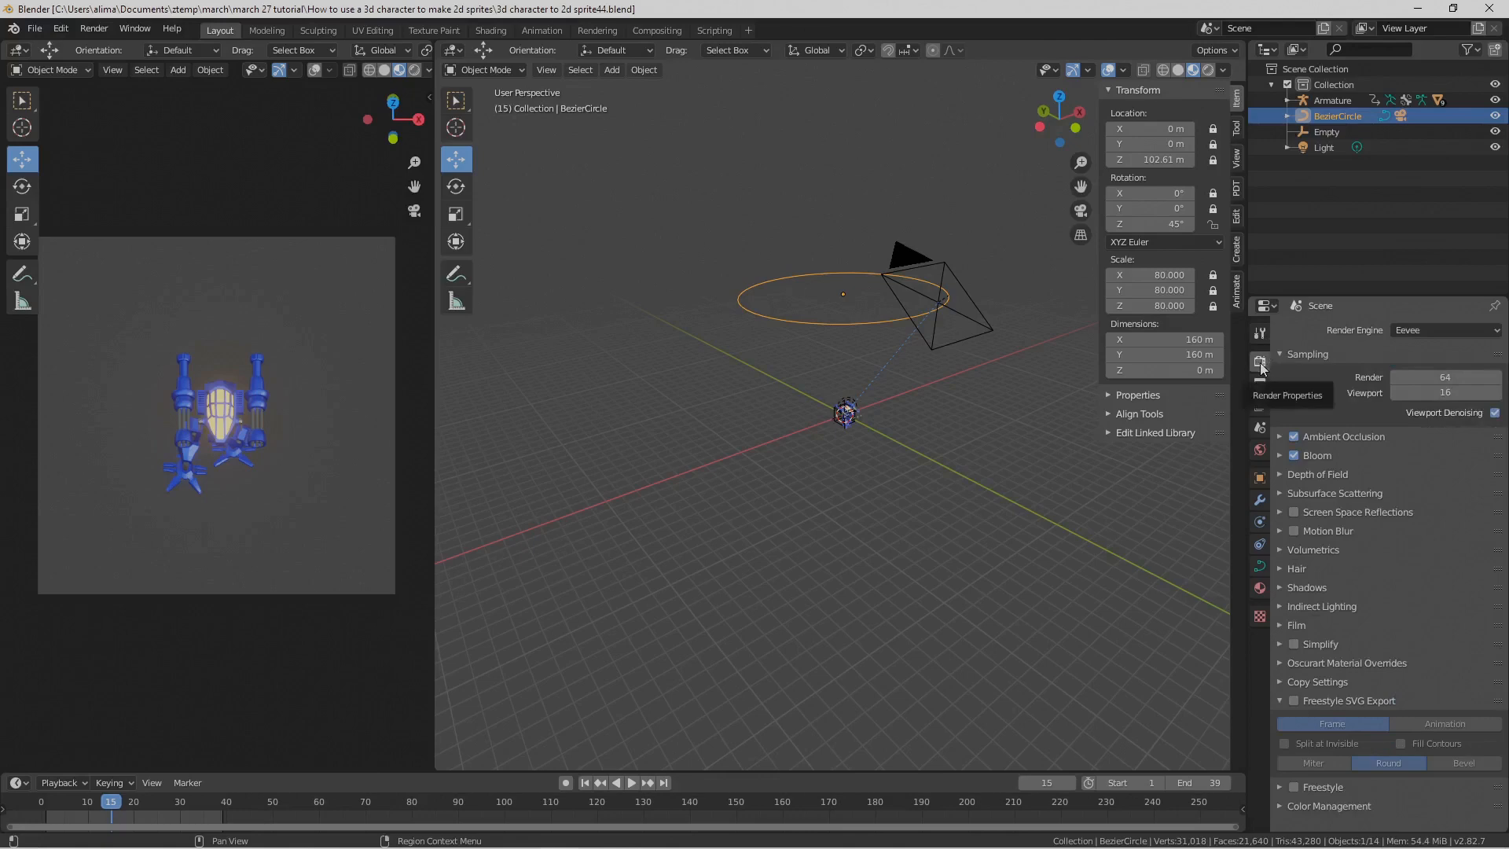
{"action": "left_click", "coordinate": [1280, 626]}
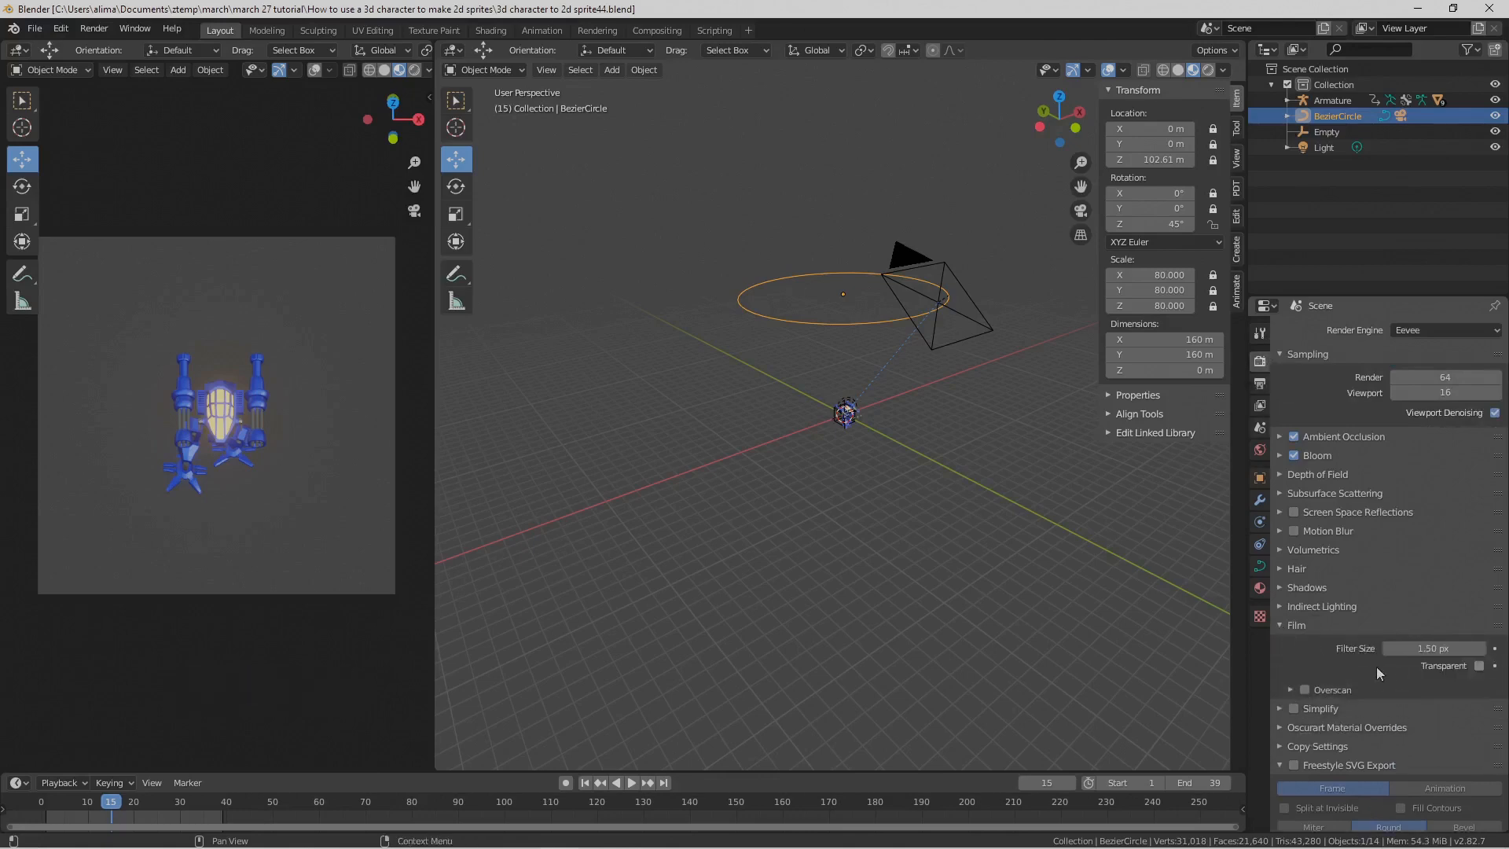
{"action": "left_click", "coordinate": [1479, 666]}
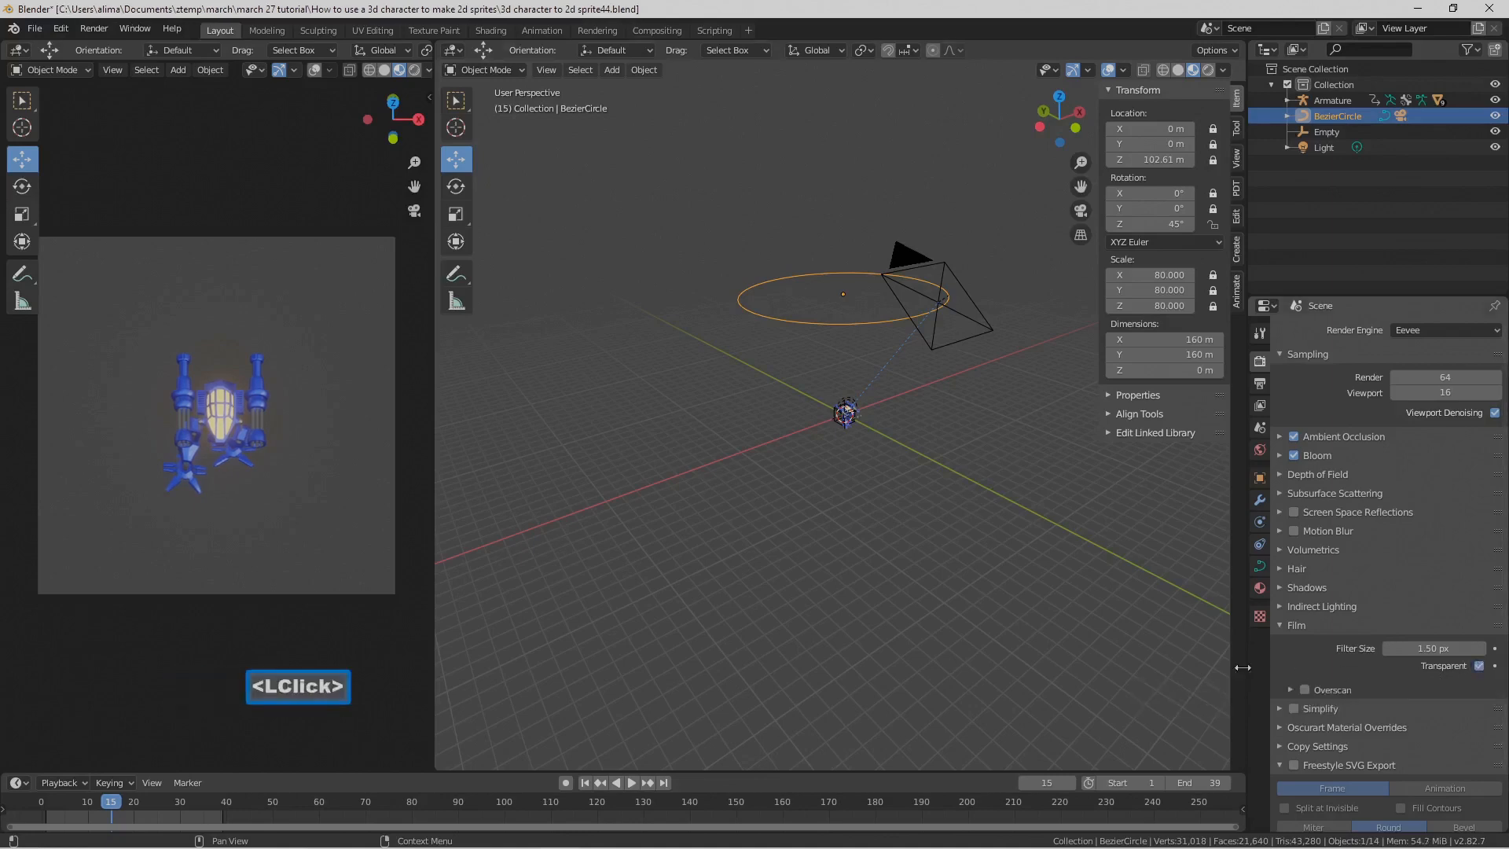
{"action": "key", "text": "Pause"}
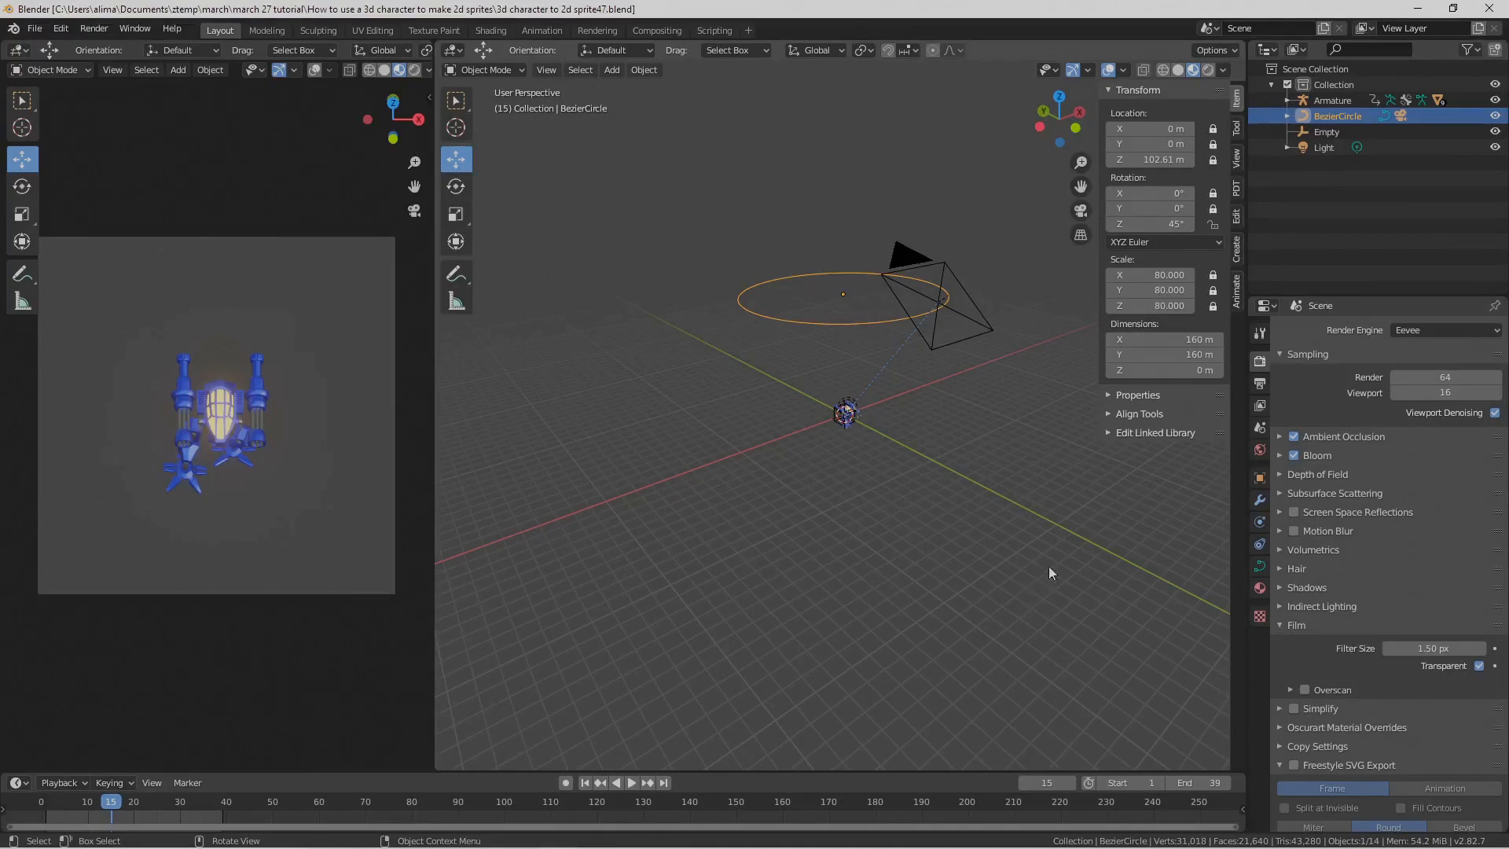
Step: Browse for the render output path to Documents\ztemp\march\march 27 tutorial\2D Isometric sprite angles
{"action": "left_click", "coordinate": [1259, 387]}
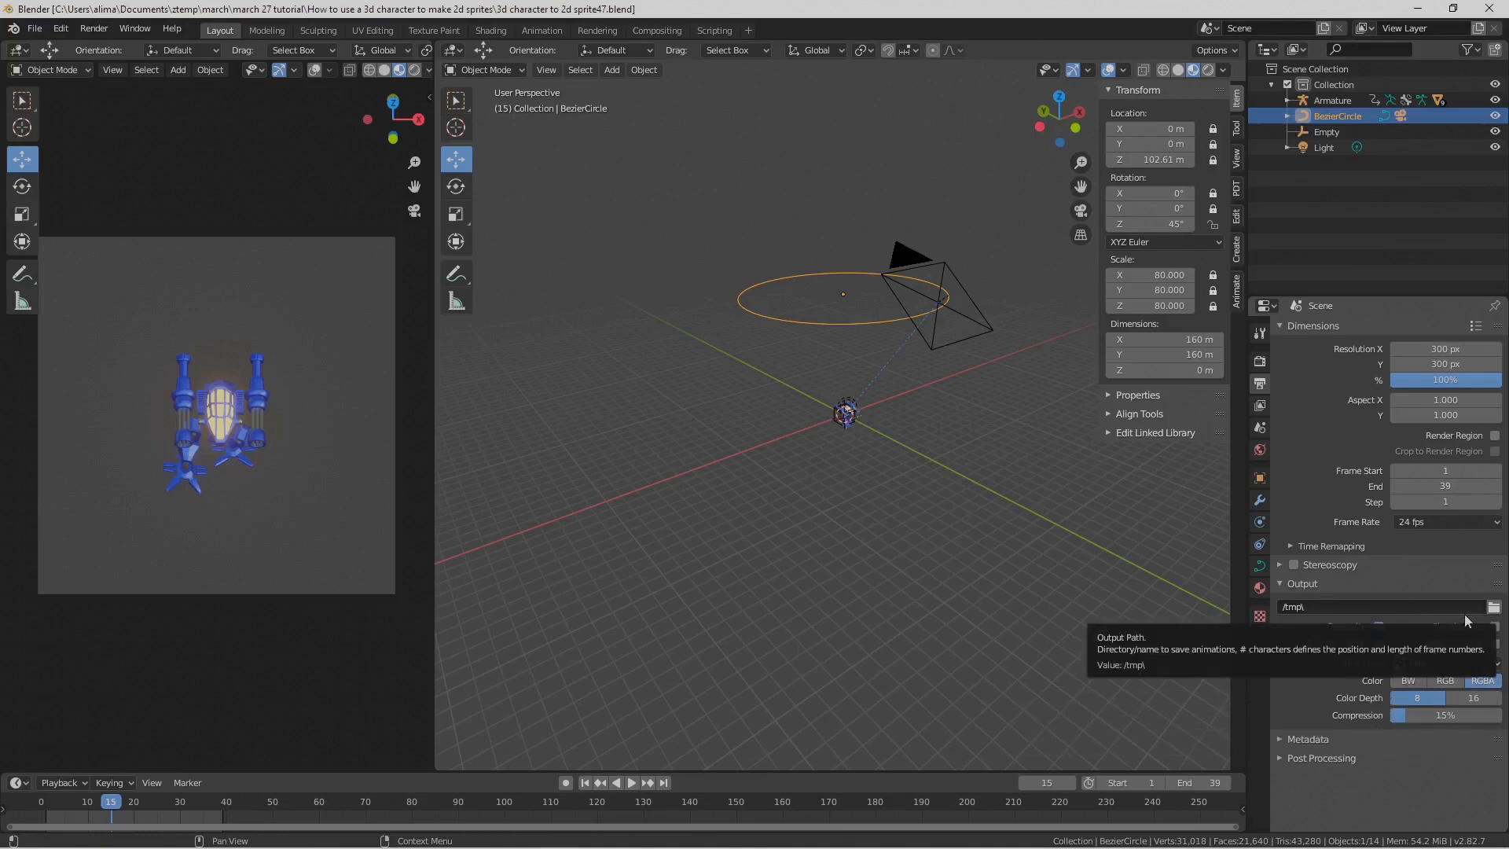
{"action": "left_click", "coordinate": [1493, 608]}
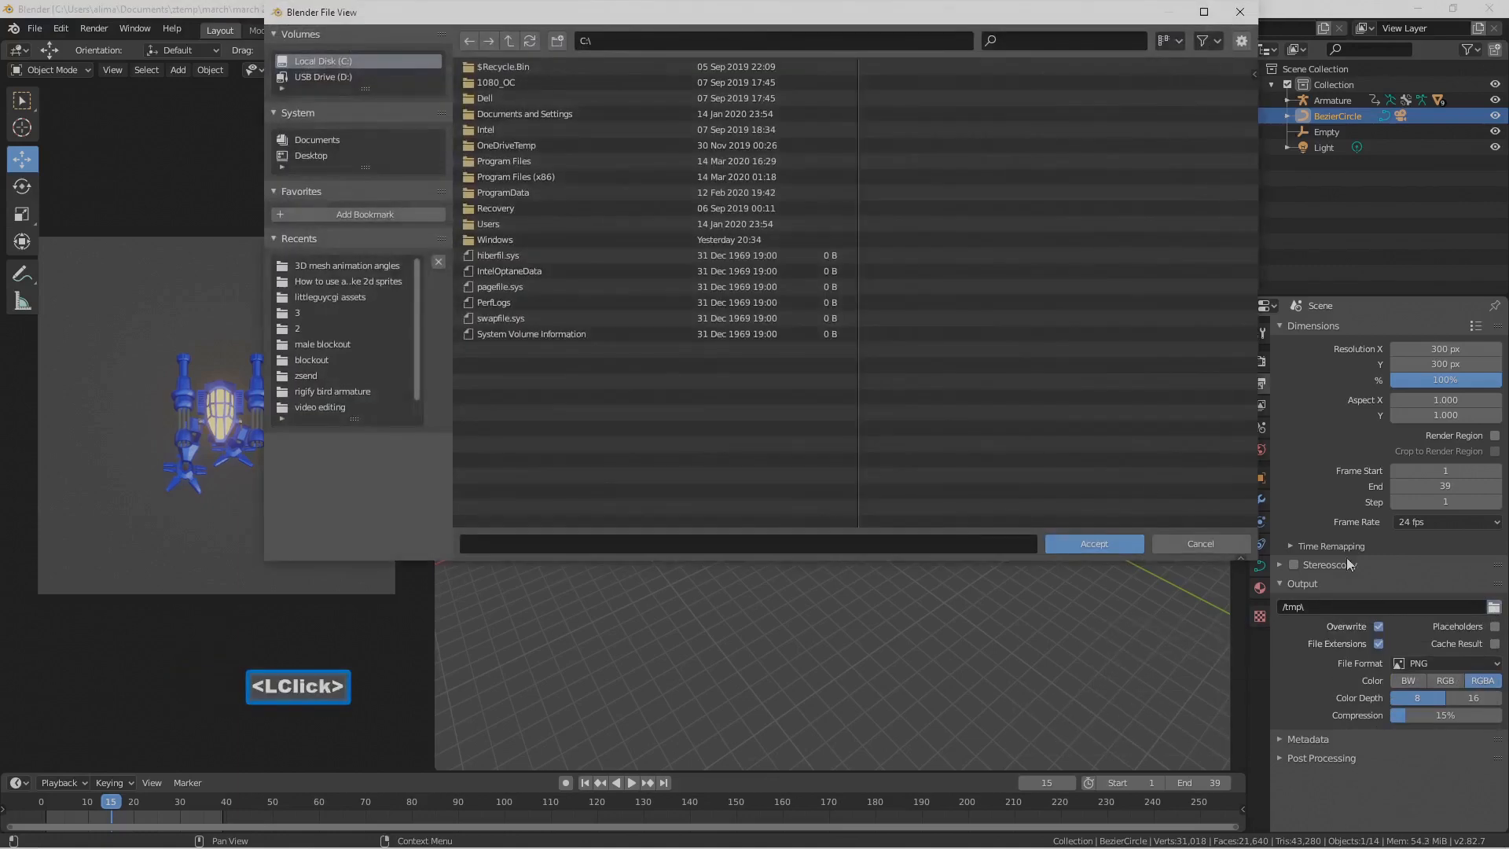
{"action": "left_click", "coordinate": [329, 139]}
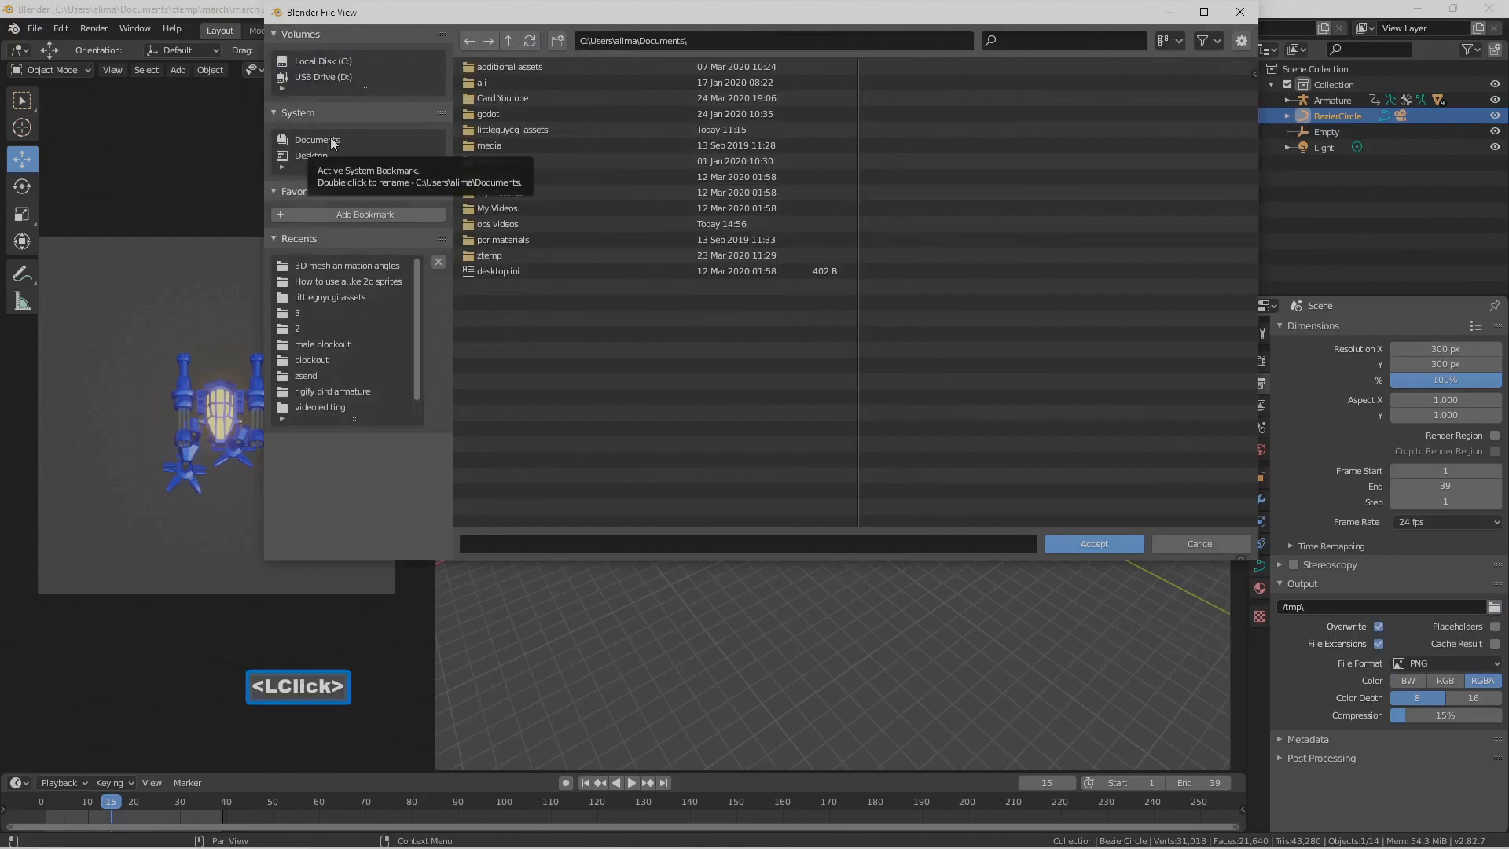
{"action": "double_click", "coordinate": [555, 257]}
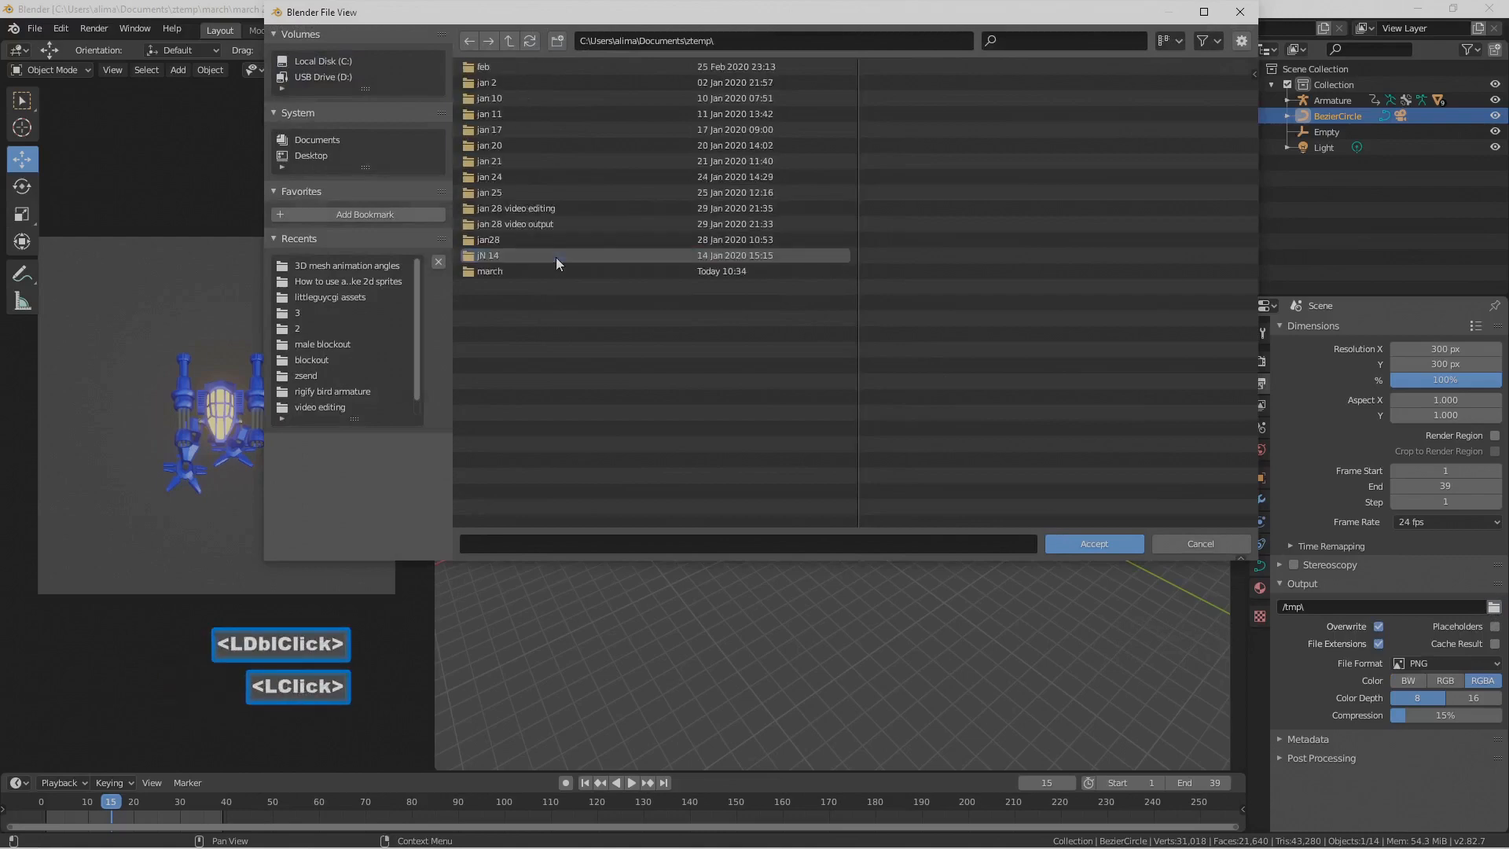
{"action": "double_click", "coordinate": [540, 269]}
{"action": "left_click", "coordinate": [567, 211]}
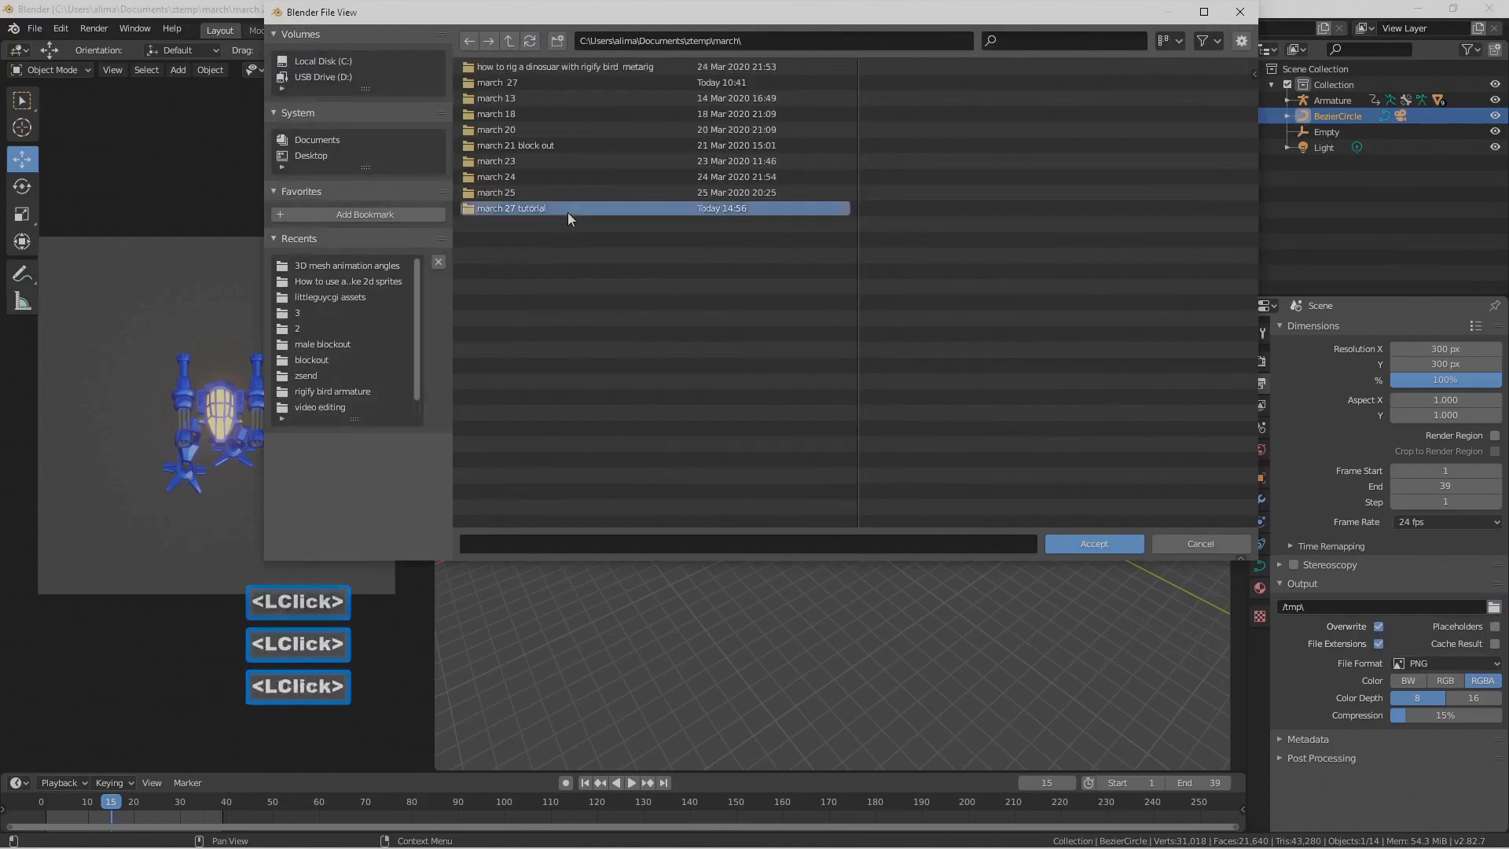
{"action": "double_click", "coordinate": [567, 210]}
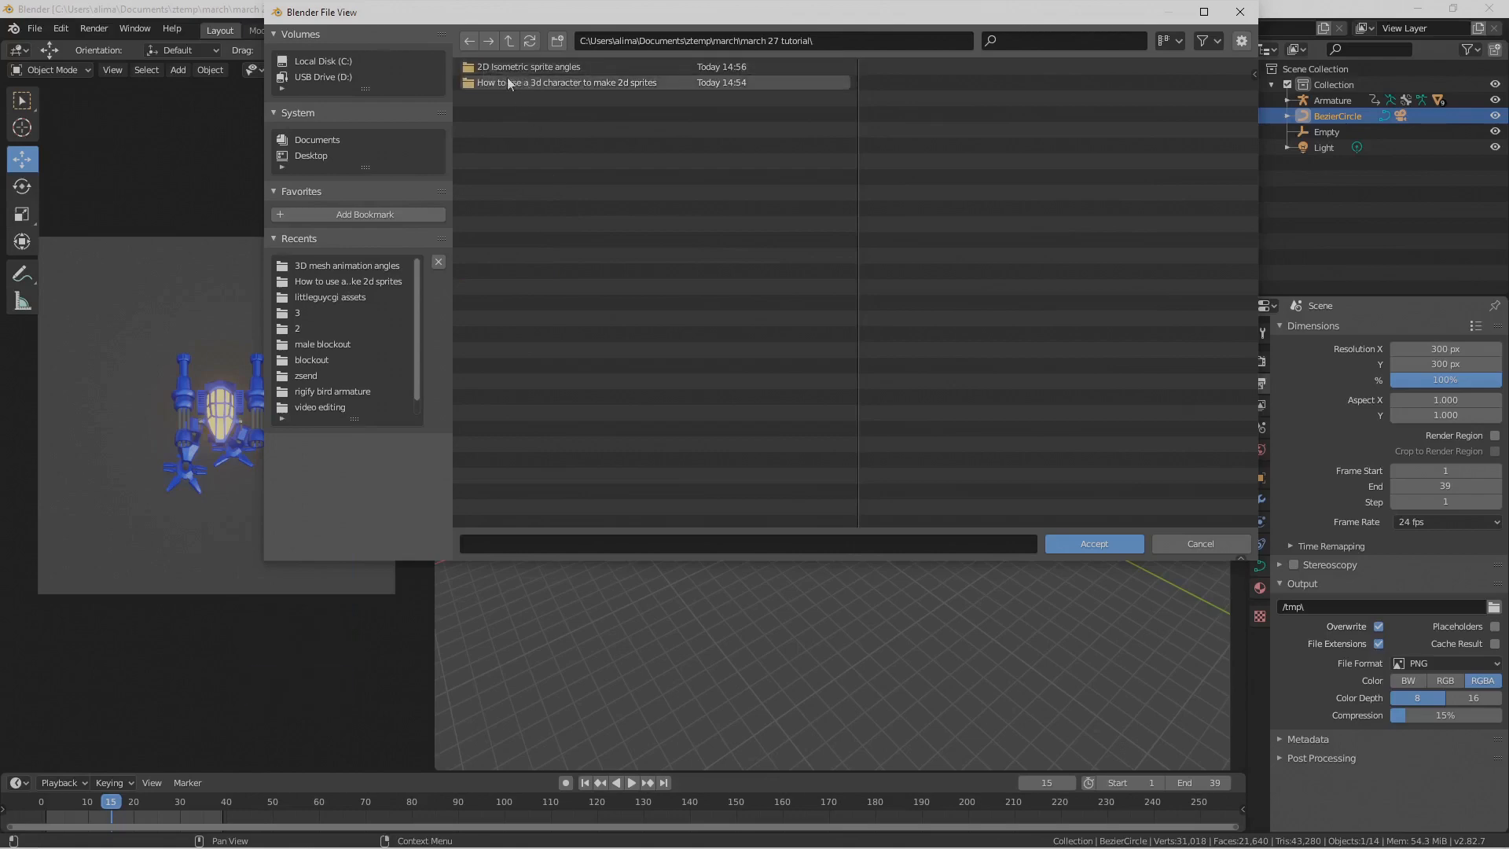
{"action": "double_click", "coordinate": [591, 69]}
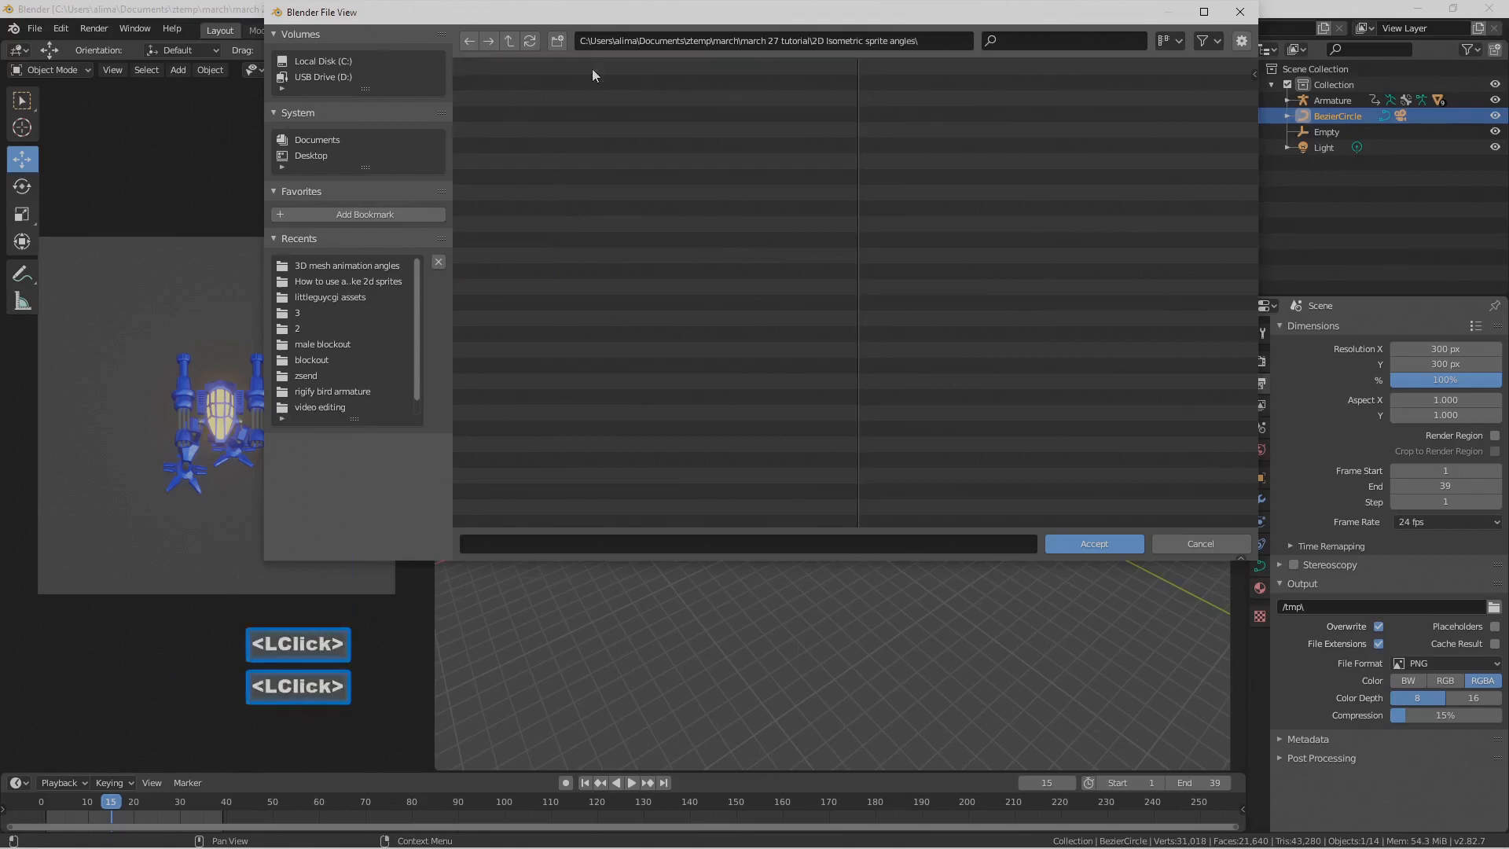
Step: Create three folders named "angle 1", "angle 2" and "angle 3" inside the 2D Isometric sprite angles folder
{"action": "left_click", "coordinate": [557, 42]}
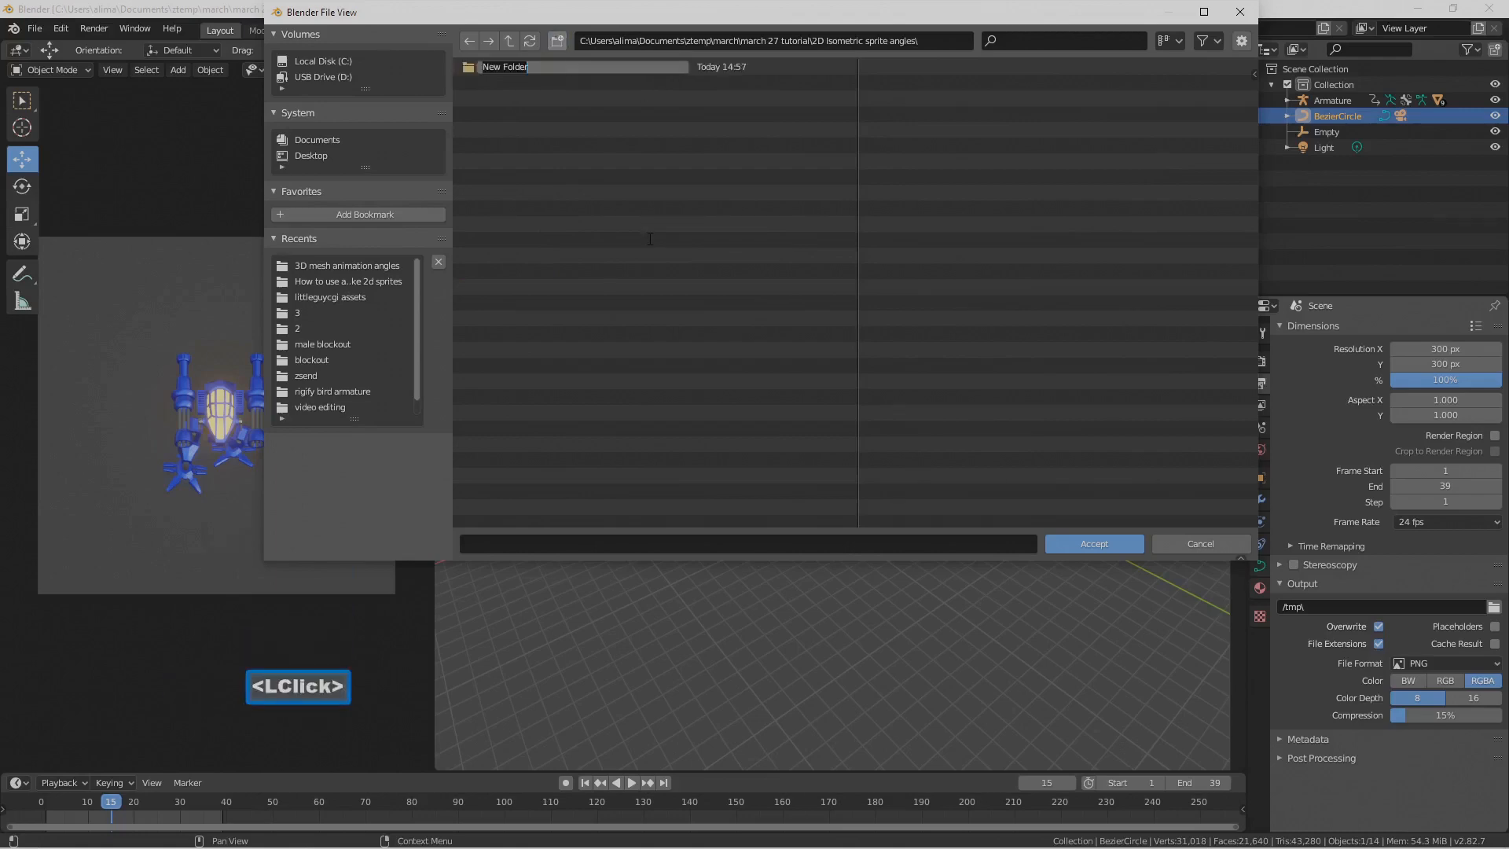
{"action": "type", "text": "anb"}
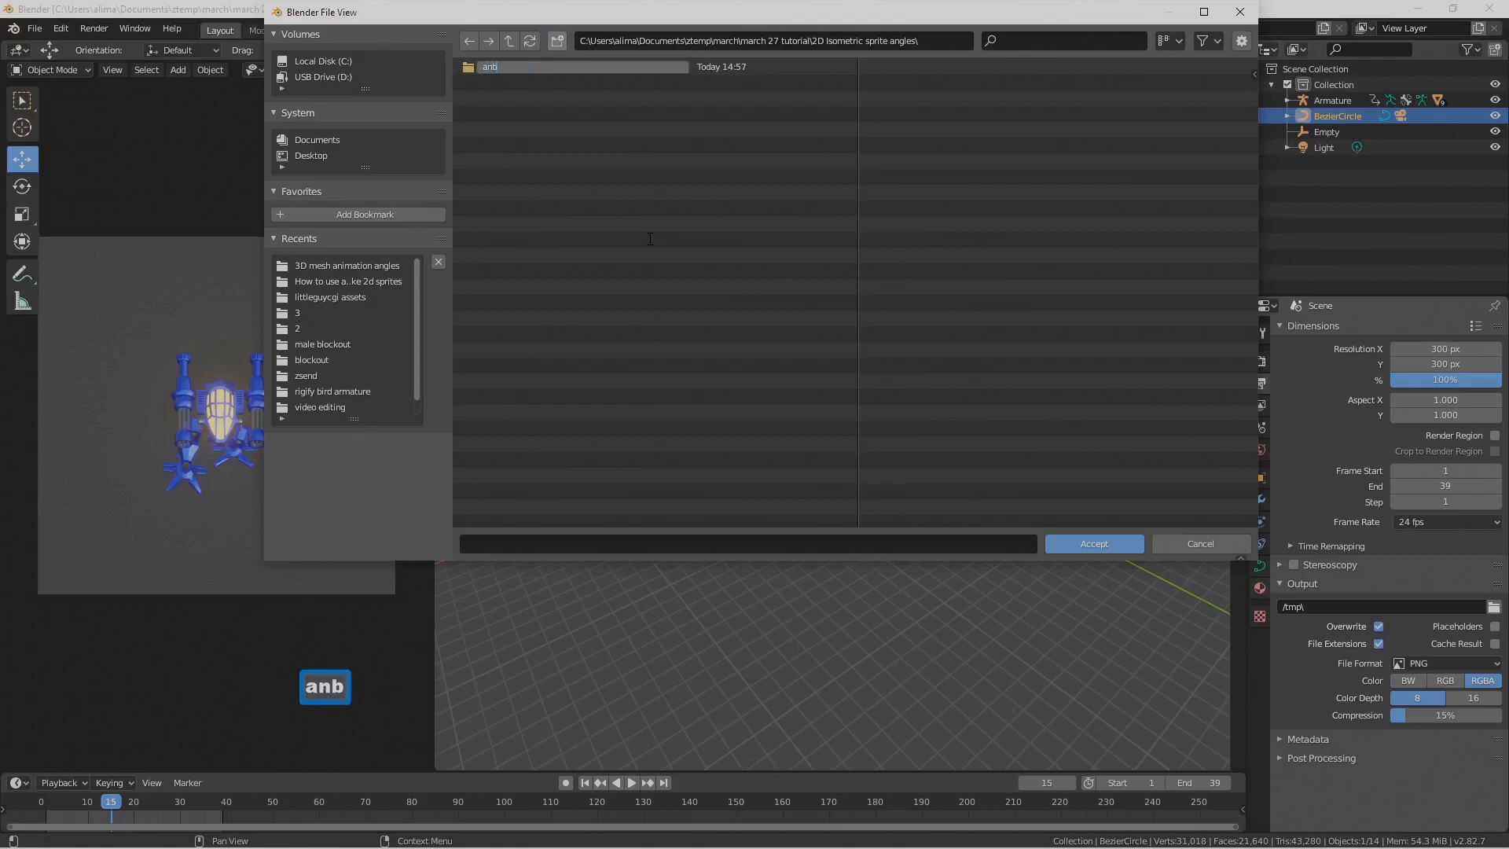
{"action": "key", "text": "BackSpace"}
{"action": "type", "text": "gle 1"}
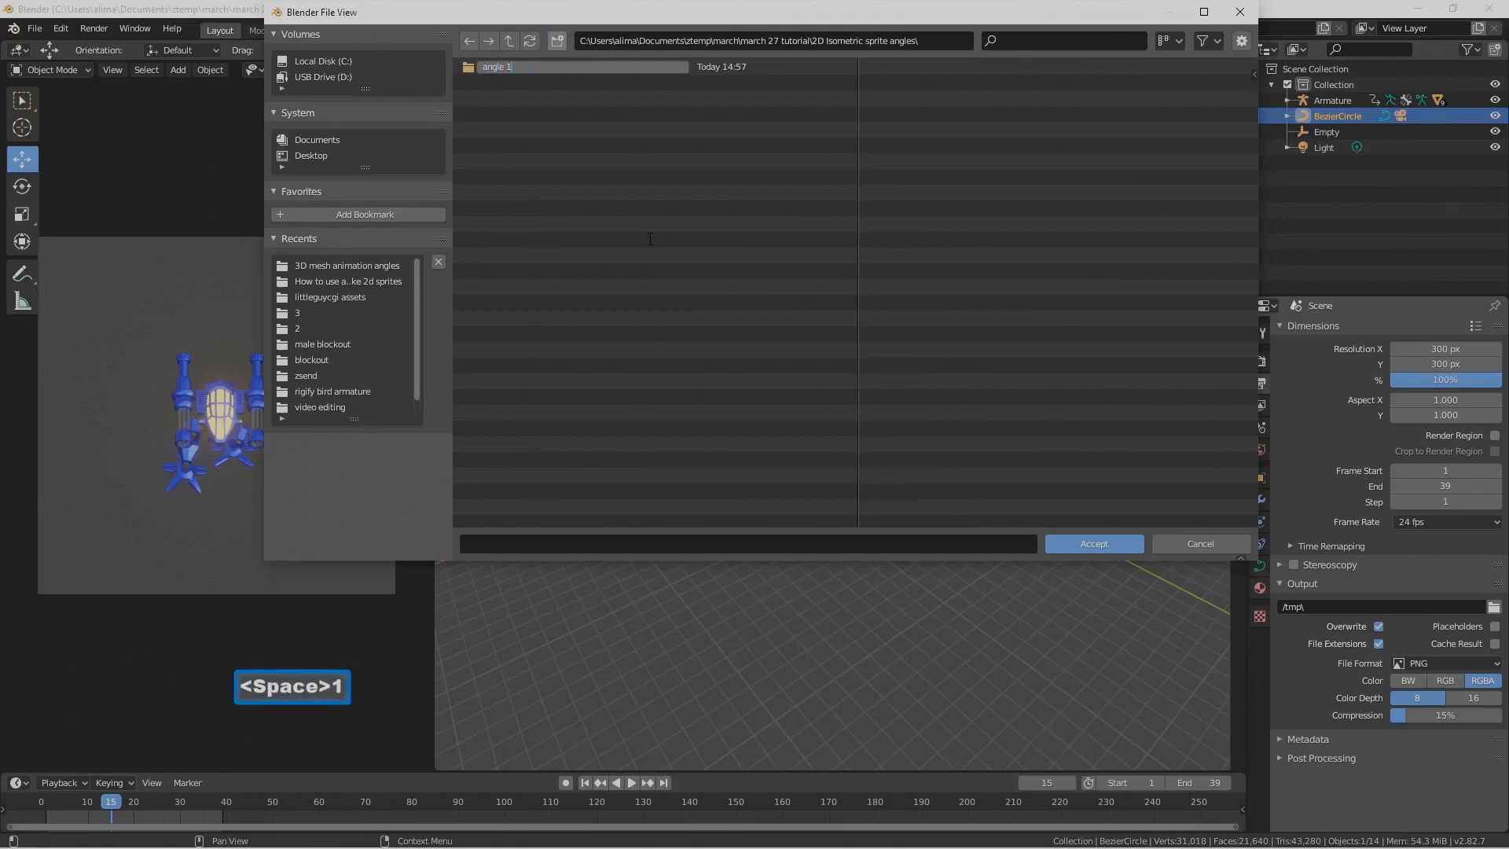
{"action": "key", "text": "Return"}
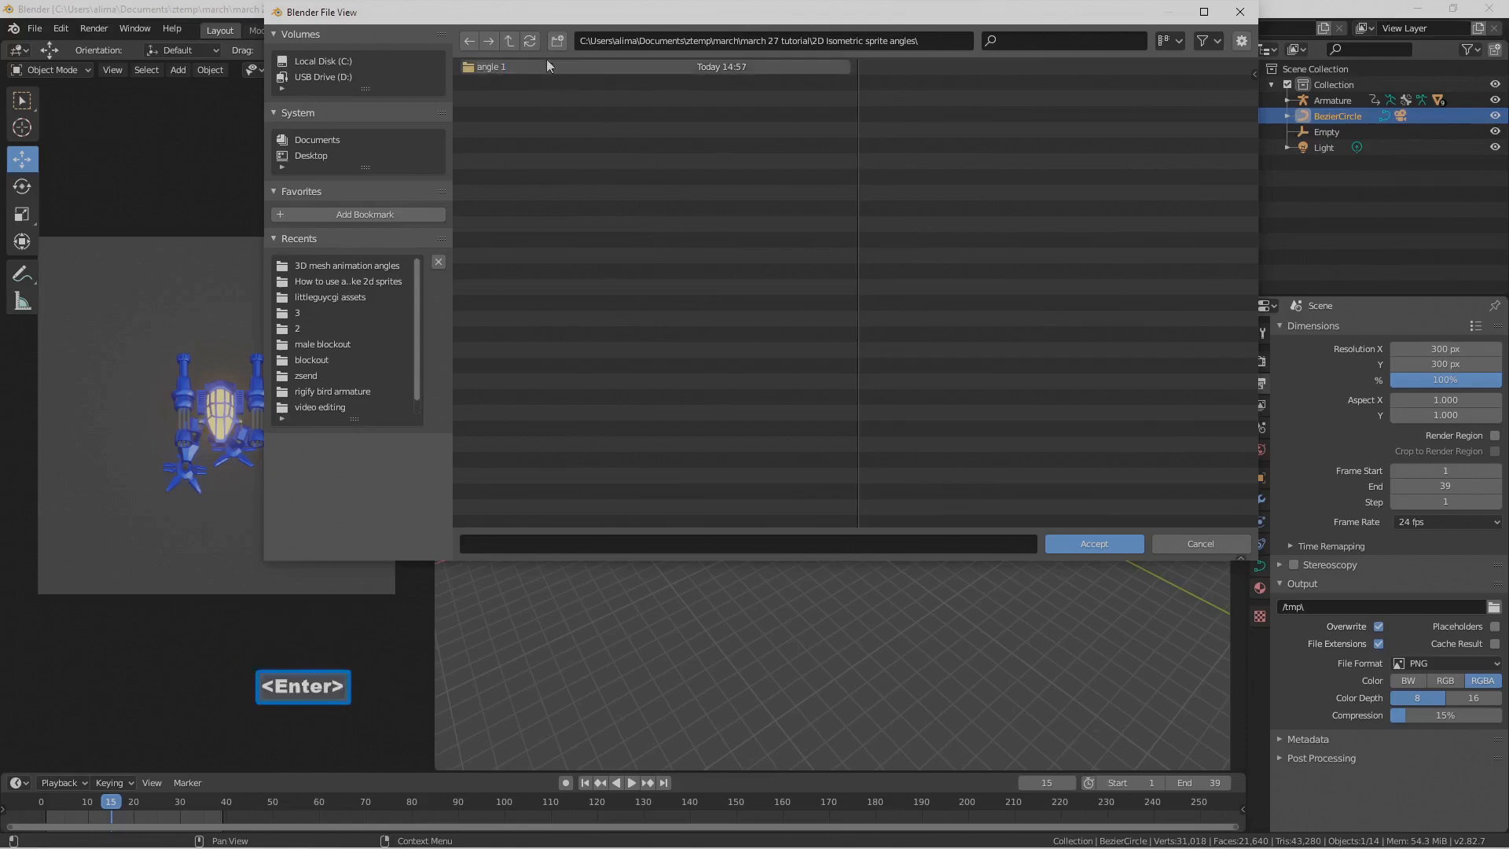
{"action": "left_click", "coordinate": [556, 40]}
{"action": "type", "text": "angle 2"}
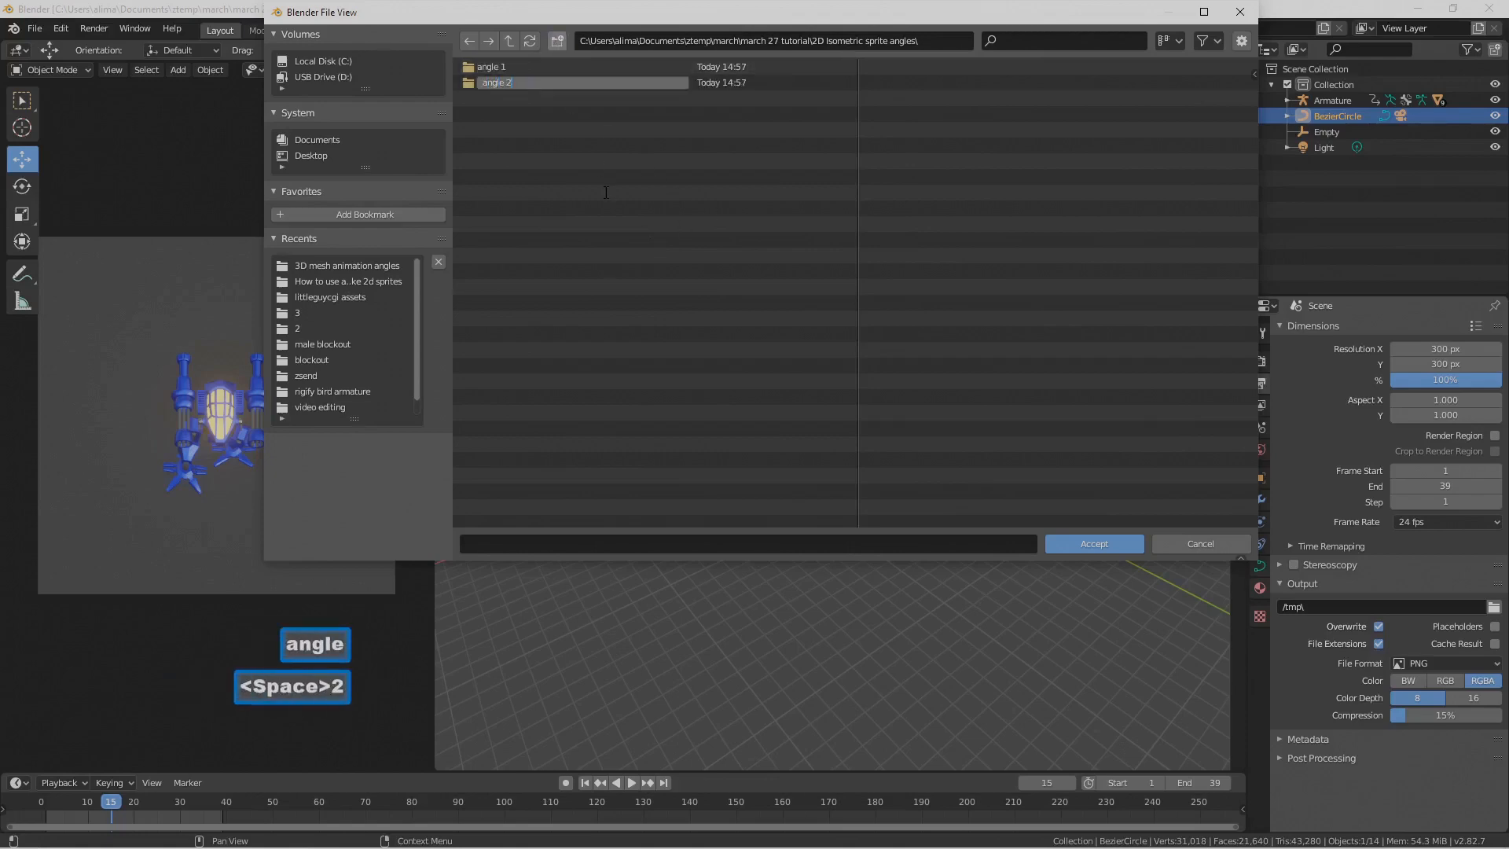
{"action": "key", "text": "Return"}
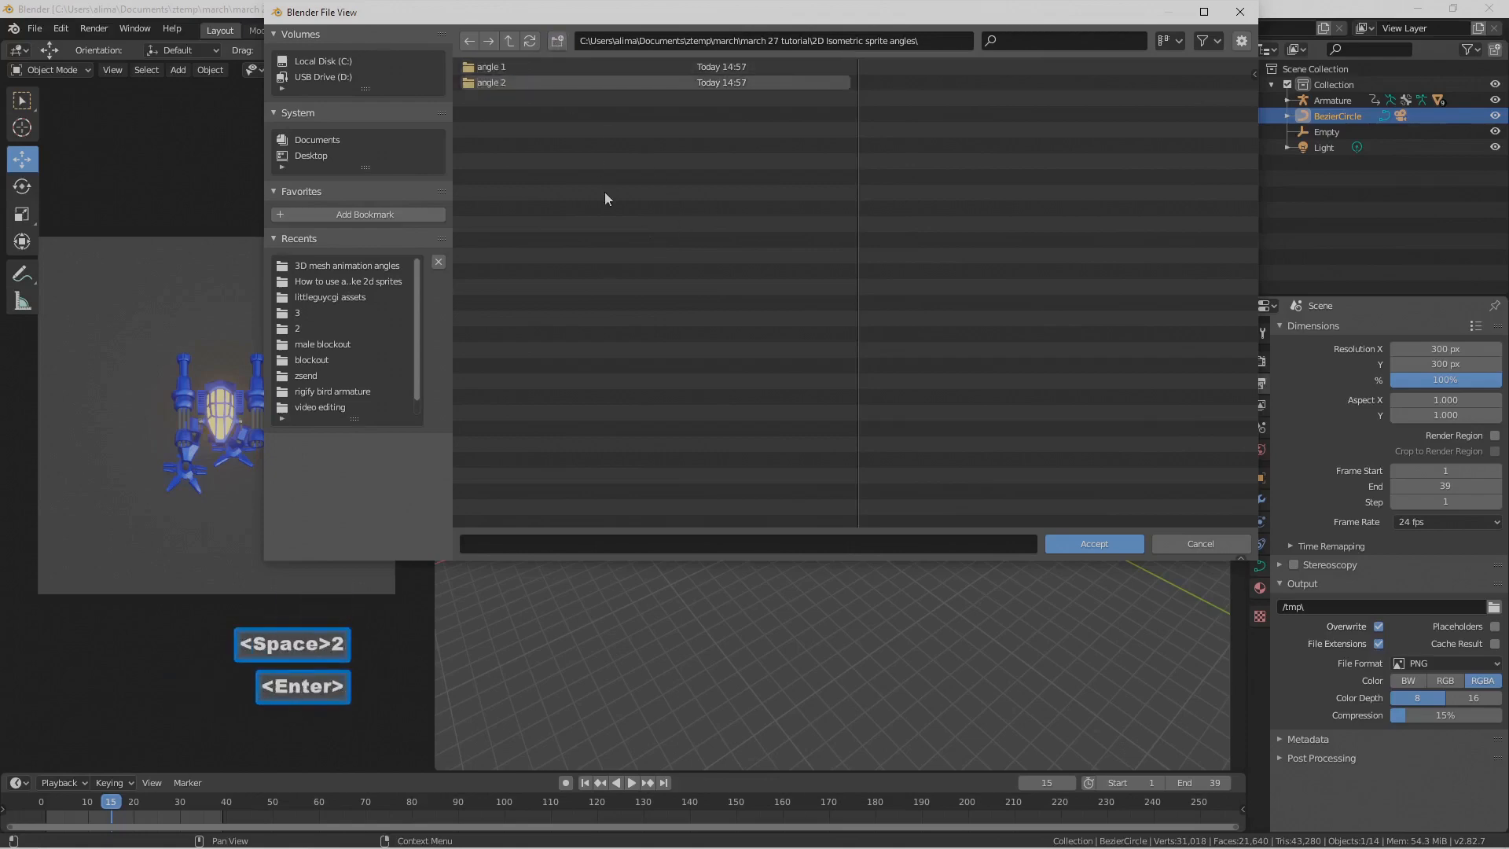
{"action": "left_click", "coordinate": [557, 41]}
{"action": "type", "text": "angle 3"}
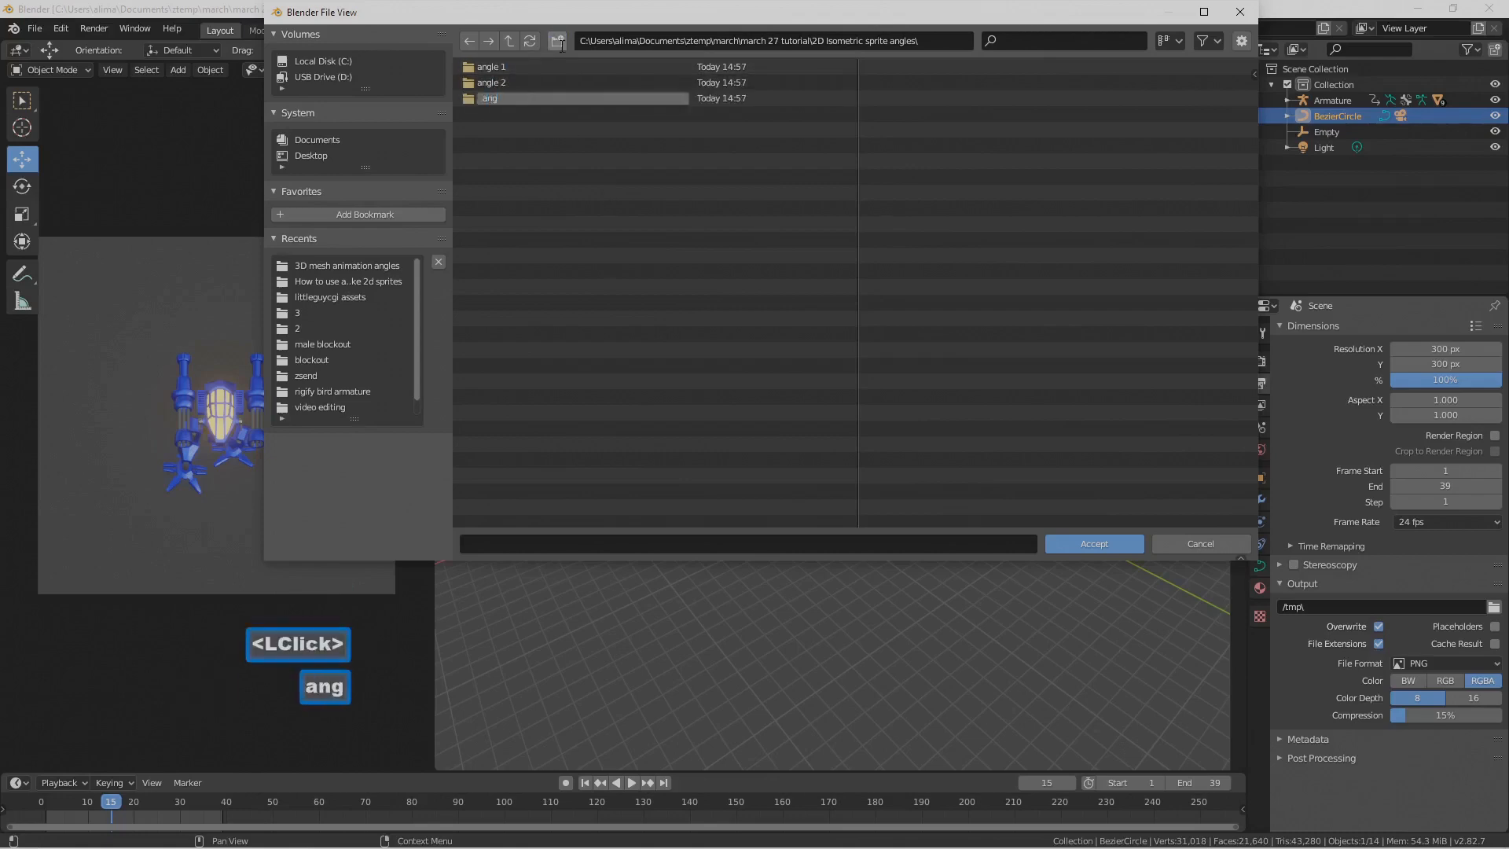
{"action": "key", "text": "Return"}
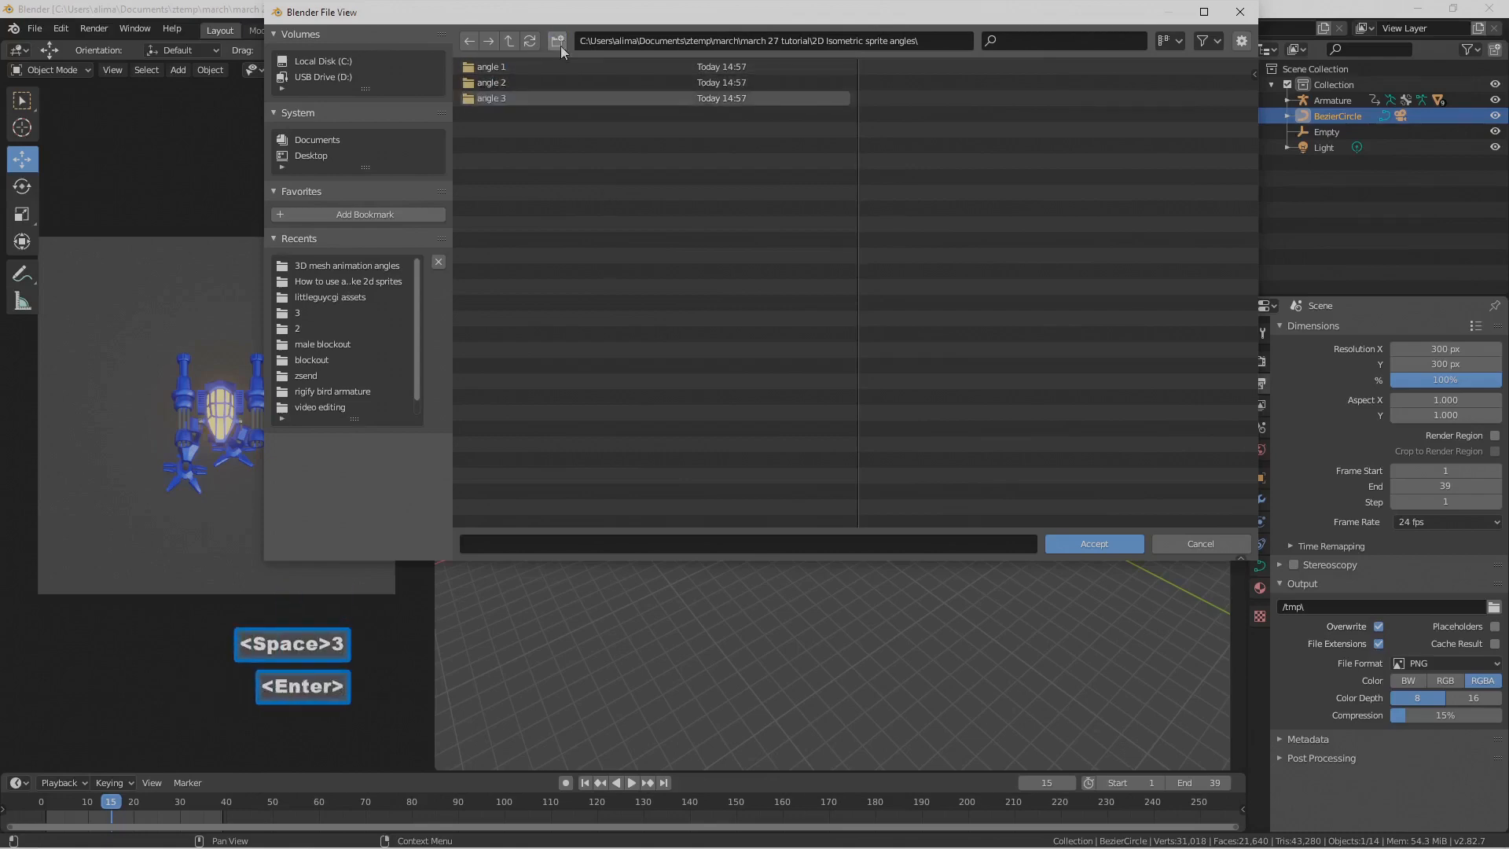
Step: Add three more folders named "angle 4", "angle 5" and "angle 6" alongside the existing angle folders
{"action": "left_click", "coordinate": [559, 46]}
{"action": "type", "text": "angle 4"}
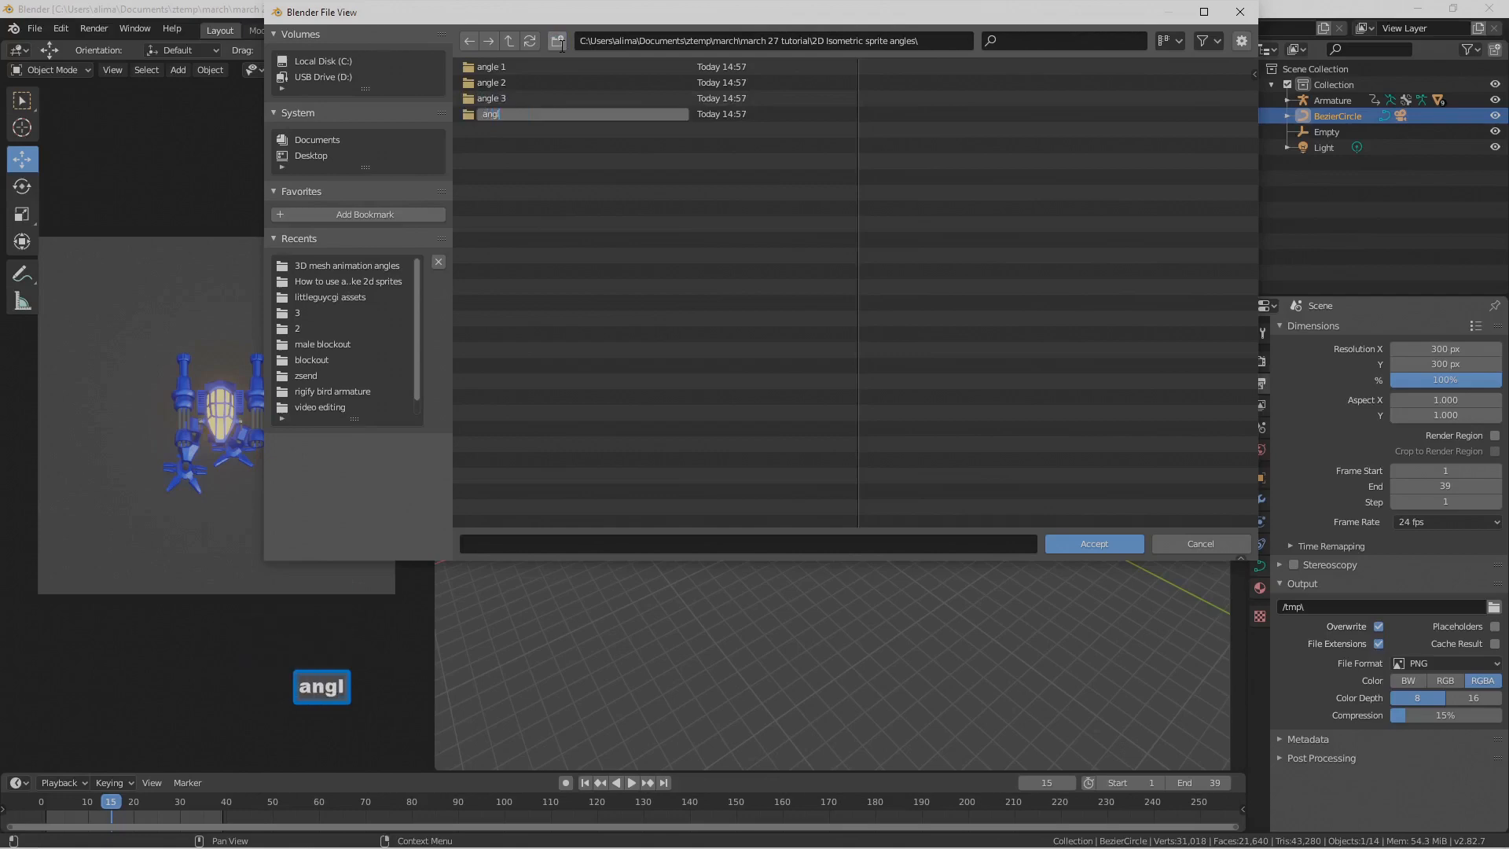
{"action": "key", "text": "Return"}
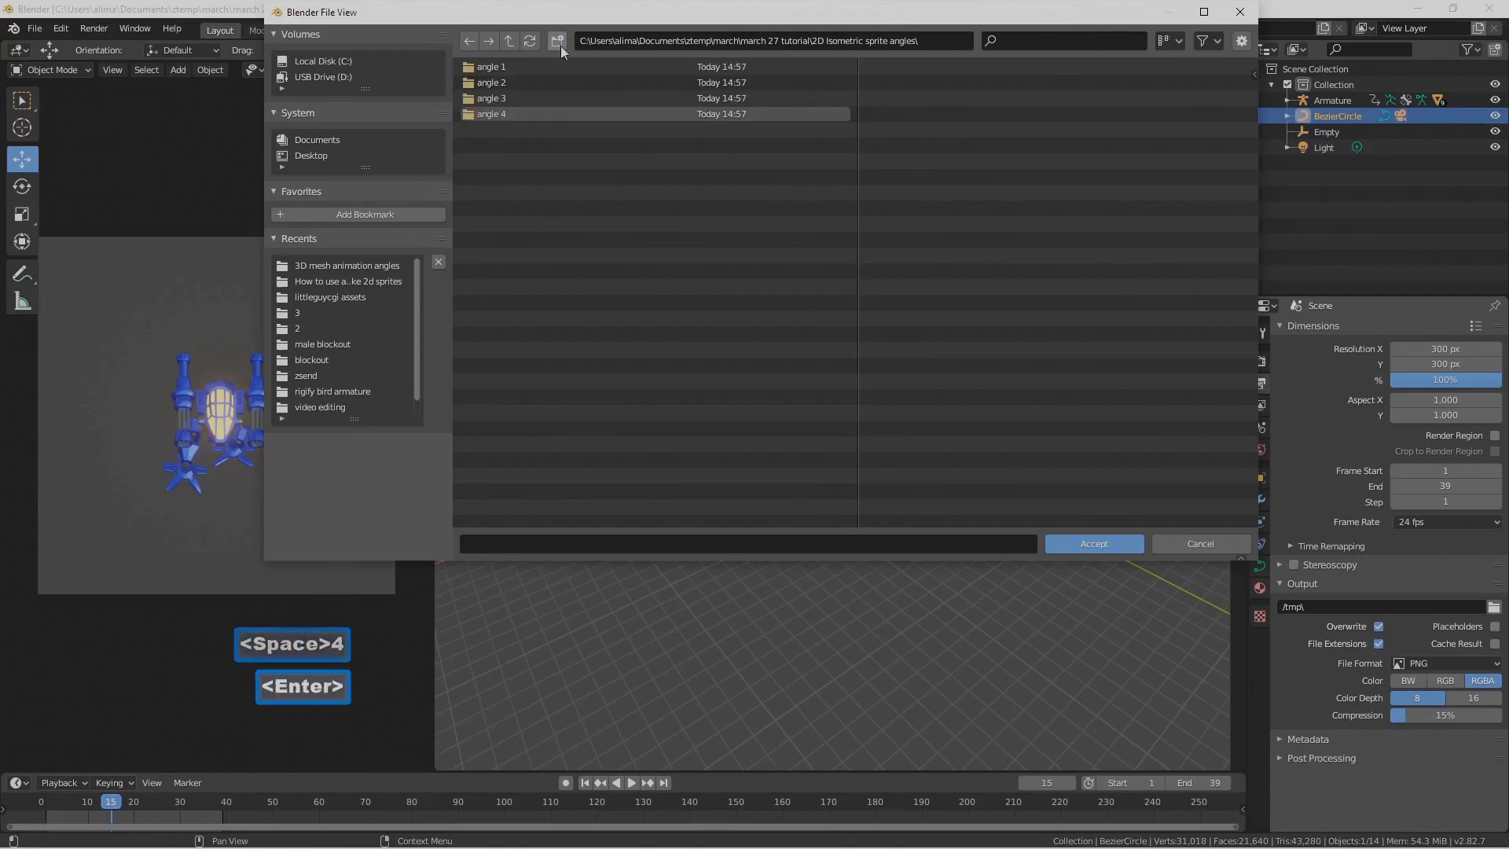
{"action": "left_click", "coordinate": [559, 46]}
{"action": "type", "text": "angle 5"}
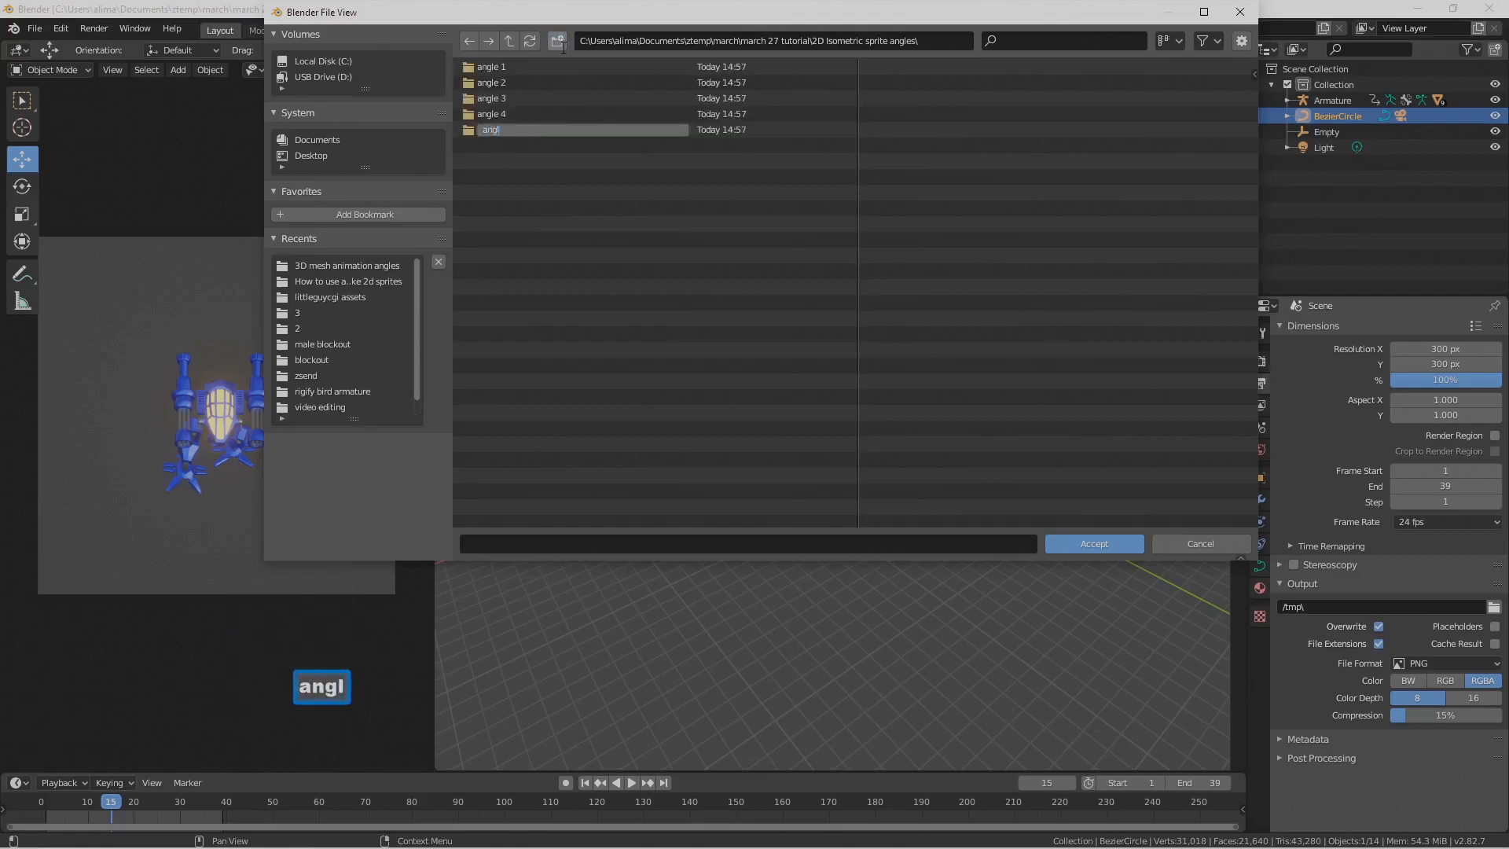
{"action": "key", "text": "Return"}
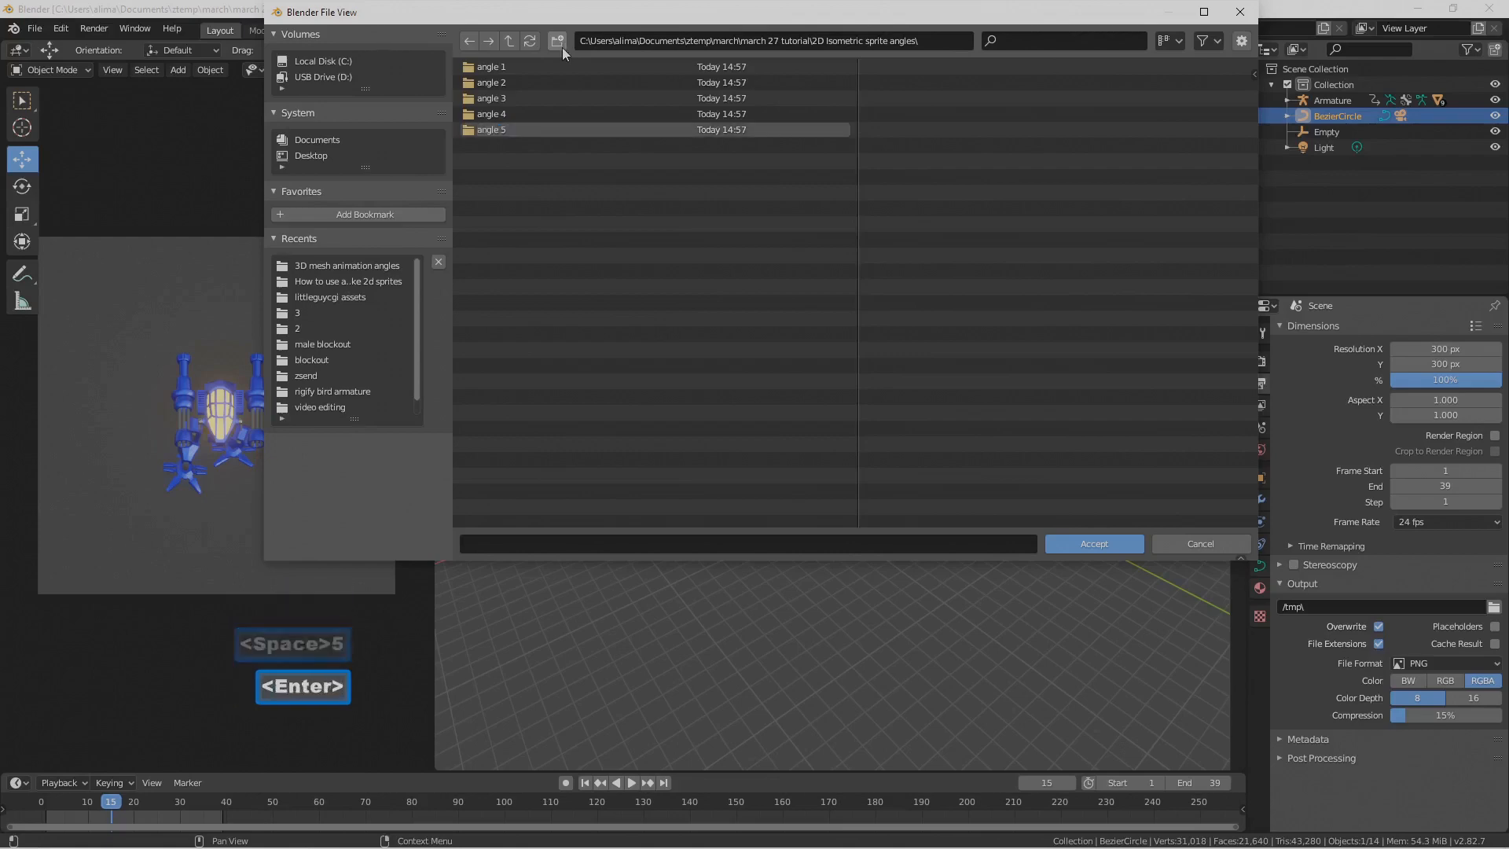
{"action": "left_click", "coordinate": [558, 41]}
{"action": "type", "text": "angle 6"}
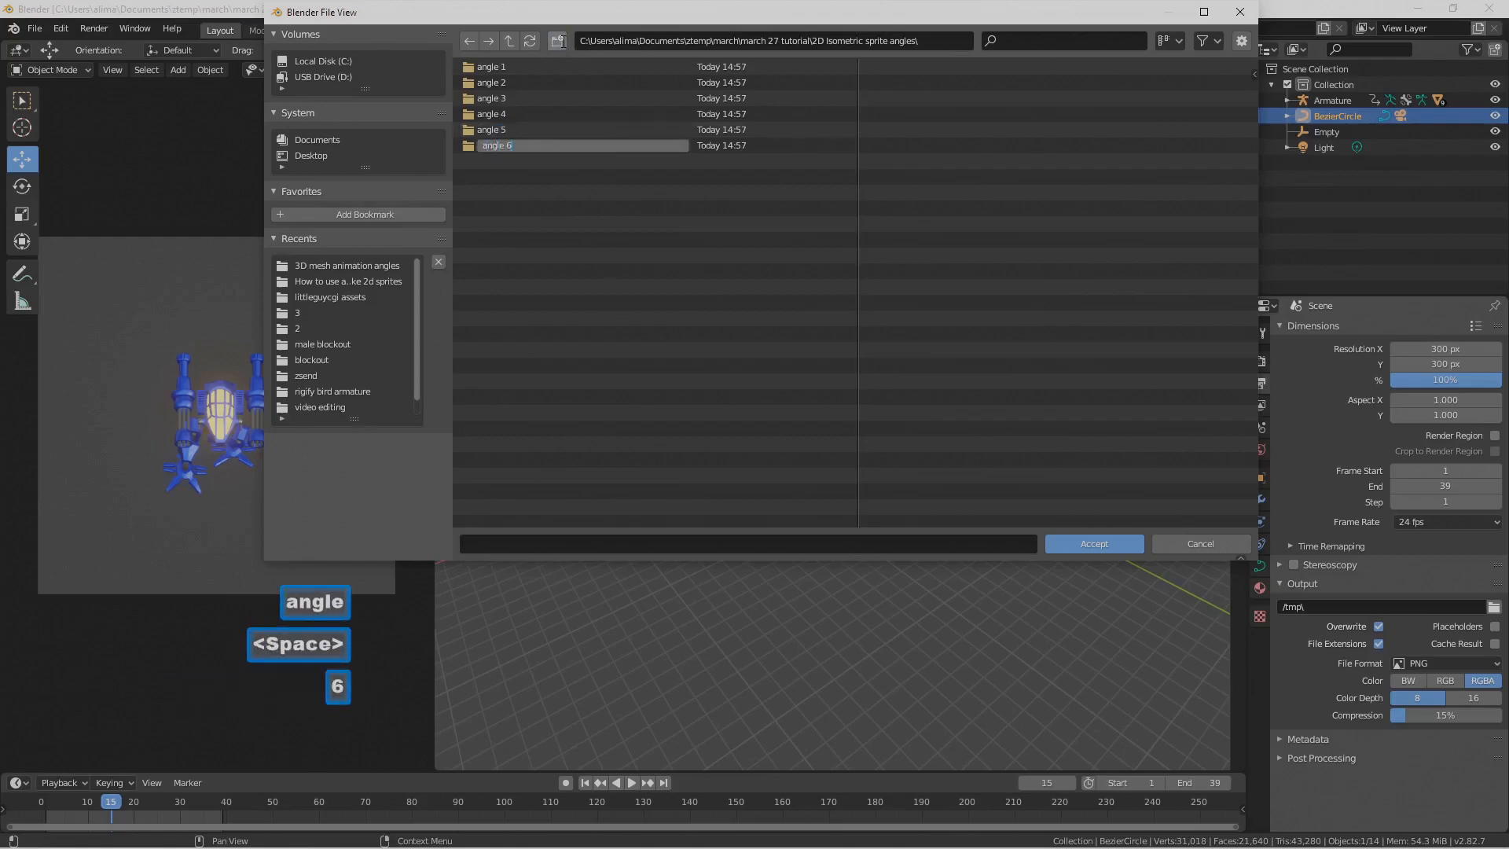
{"action": "key", "text": "Return"}
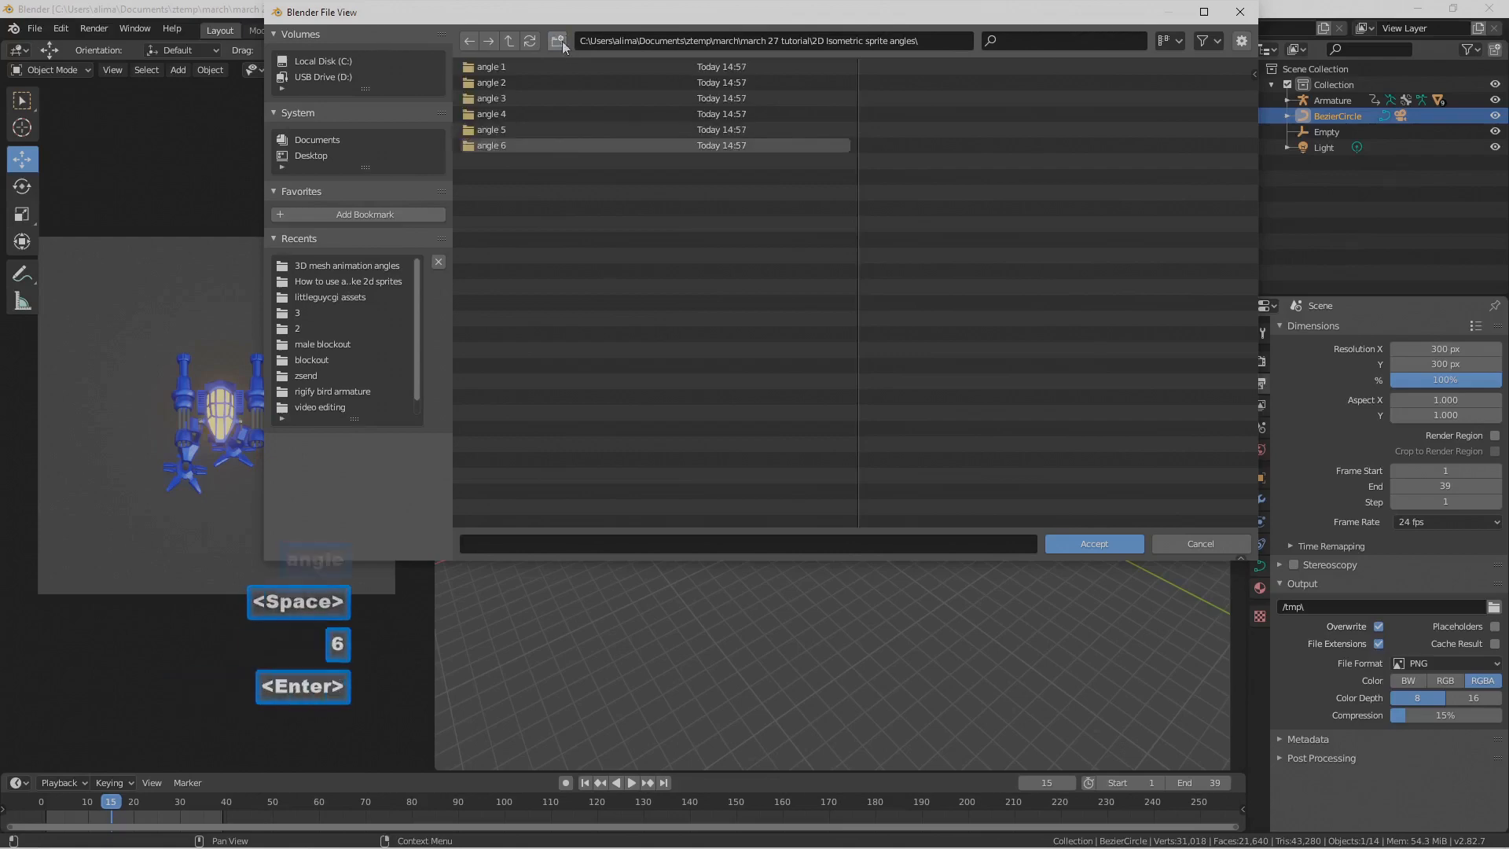
Step: Add the folders "angle 7" and "angle 8" to complete the set of eight camera angles
{"action": "left_click", "coordinate": [576, 53]}
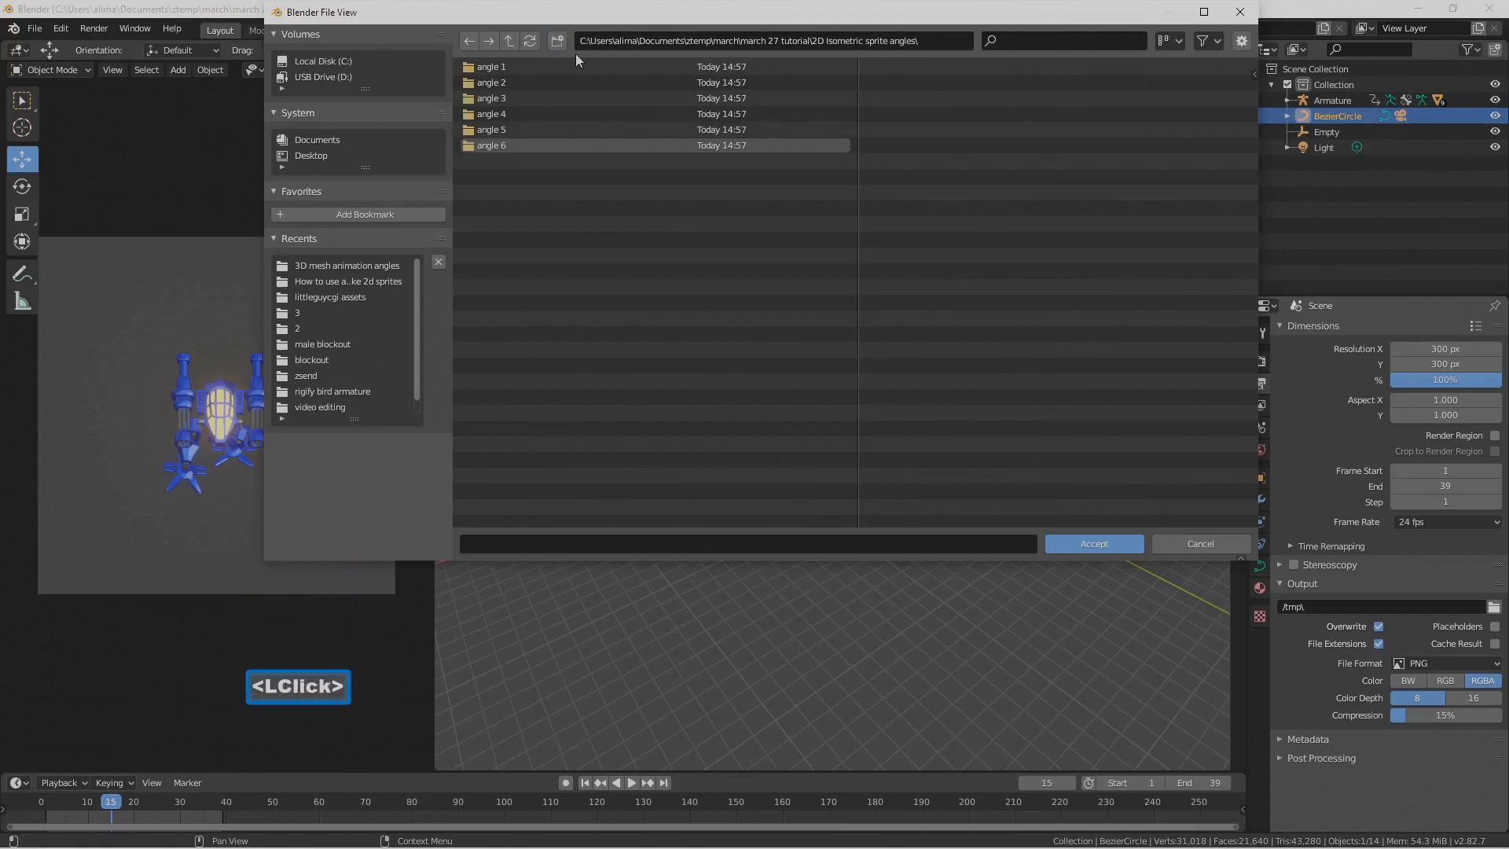
{"action": "left_click", "coordinate": [558, 40]}
{"action": "type", "text": "ang"}
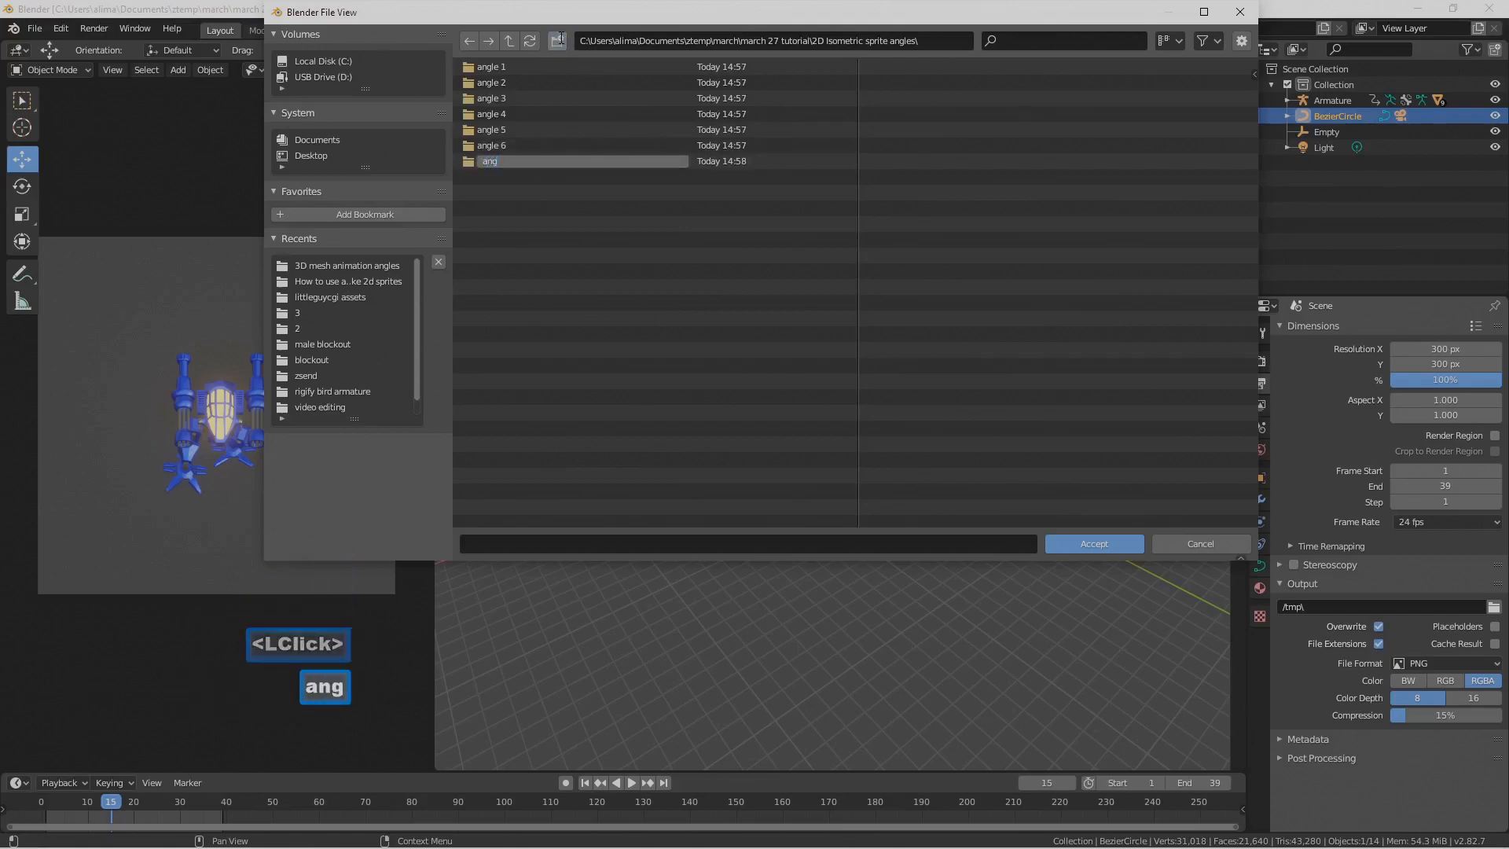
{"action": "type", "text": "le 7"}
{"action": "key", "text": "Return"}
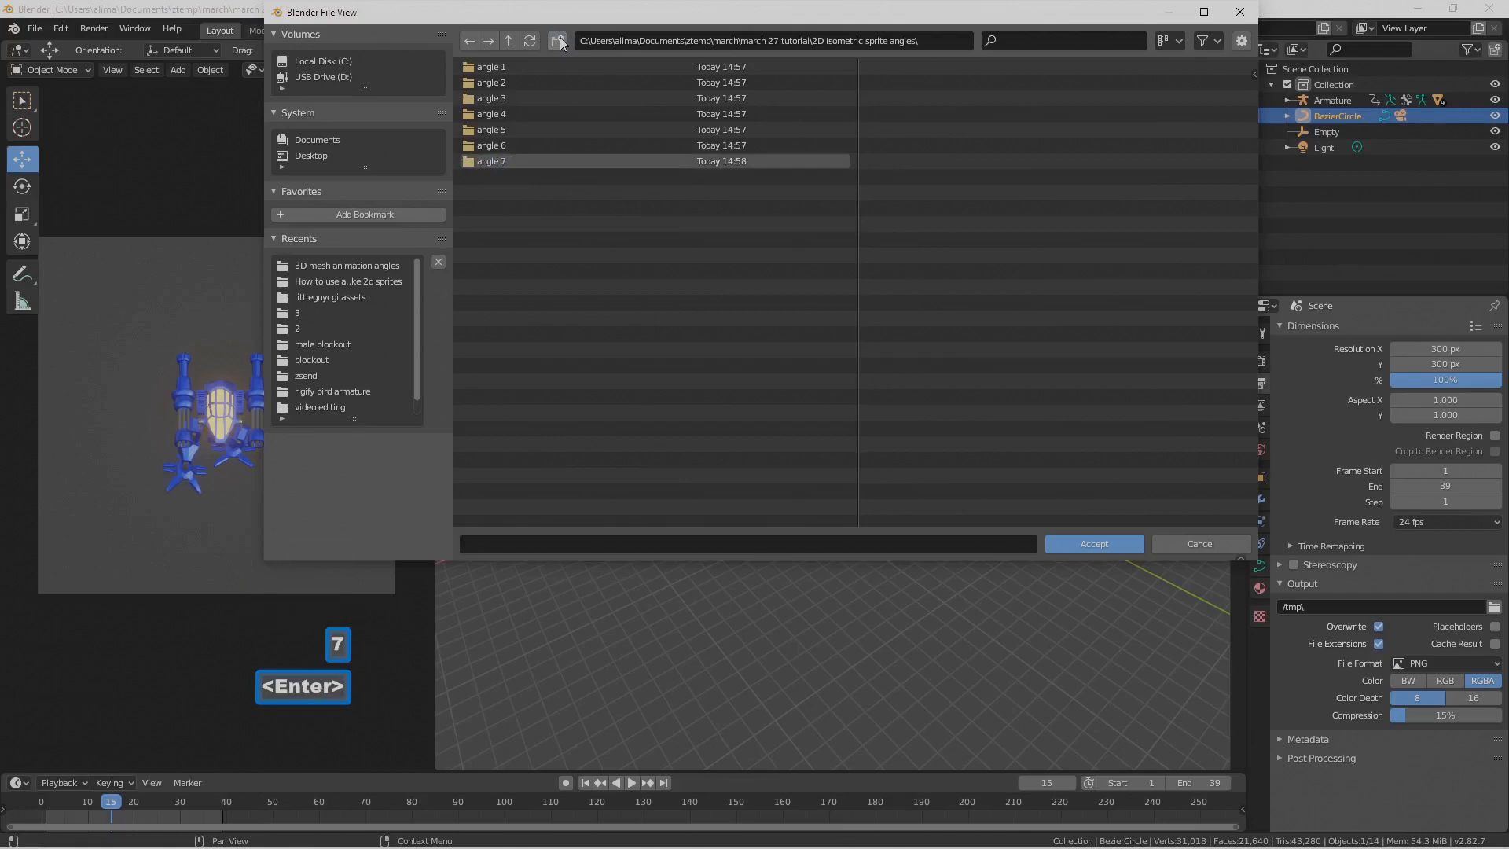
{"action": "left_click", "coordinate": [557, 40]}
{"action": "type", "text": "ang"}
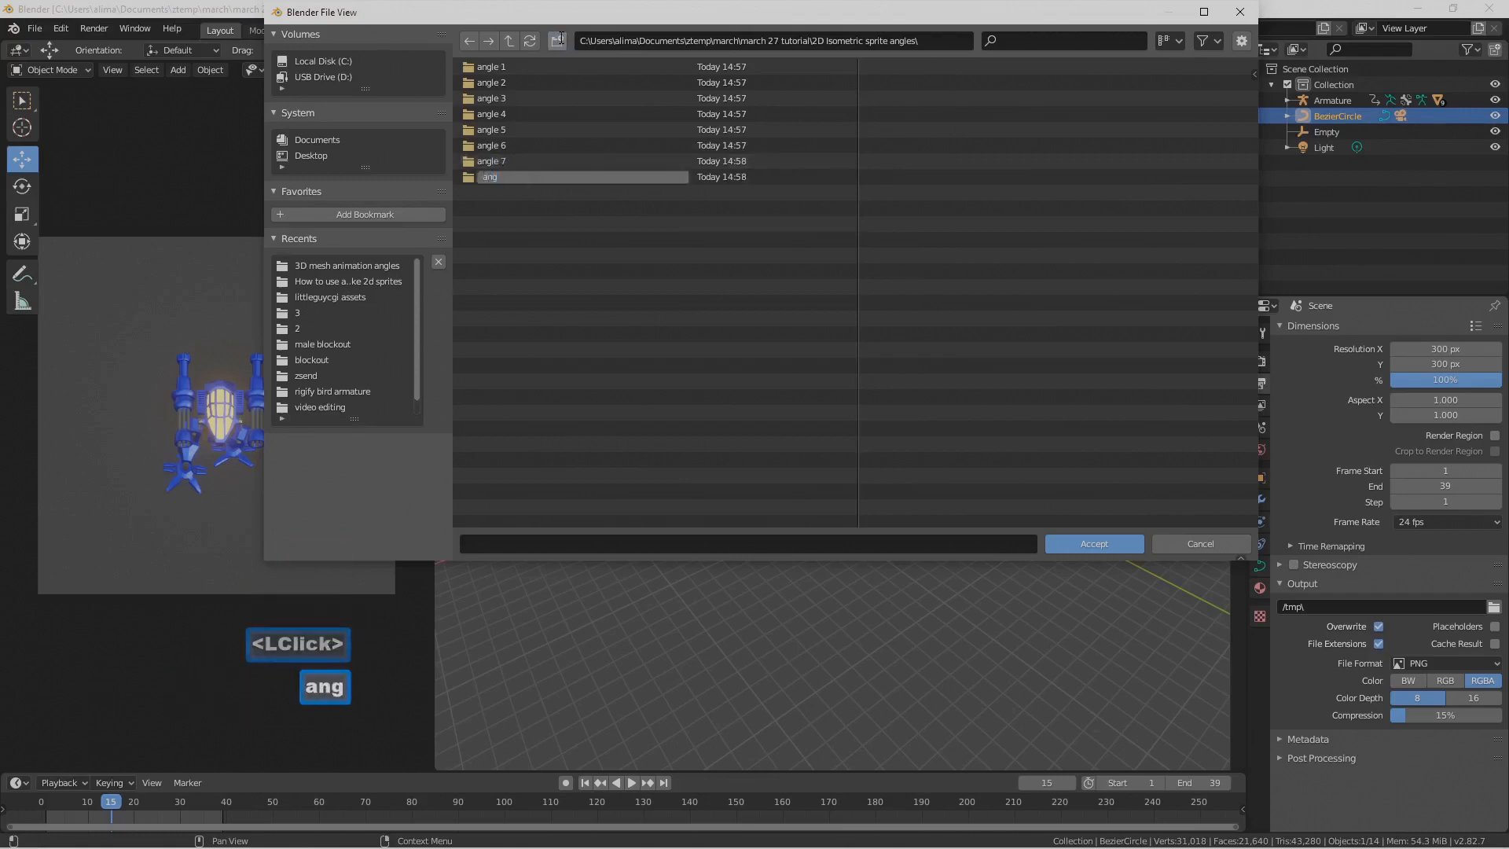
{"action": "type", "text": "le 8"}
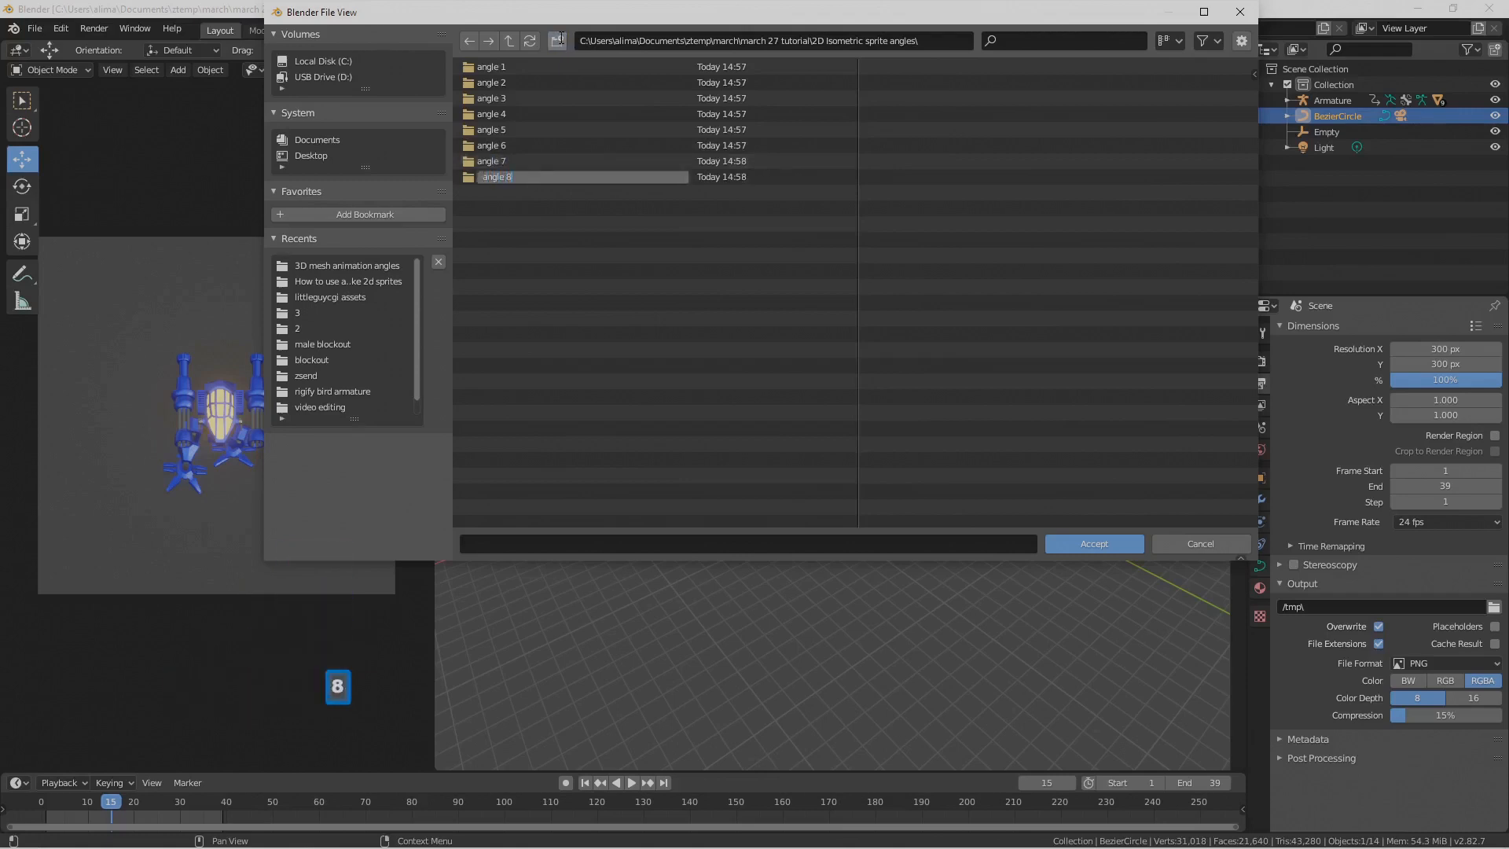
{"action": "key", "text": "Return"}
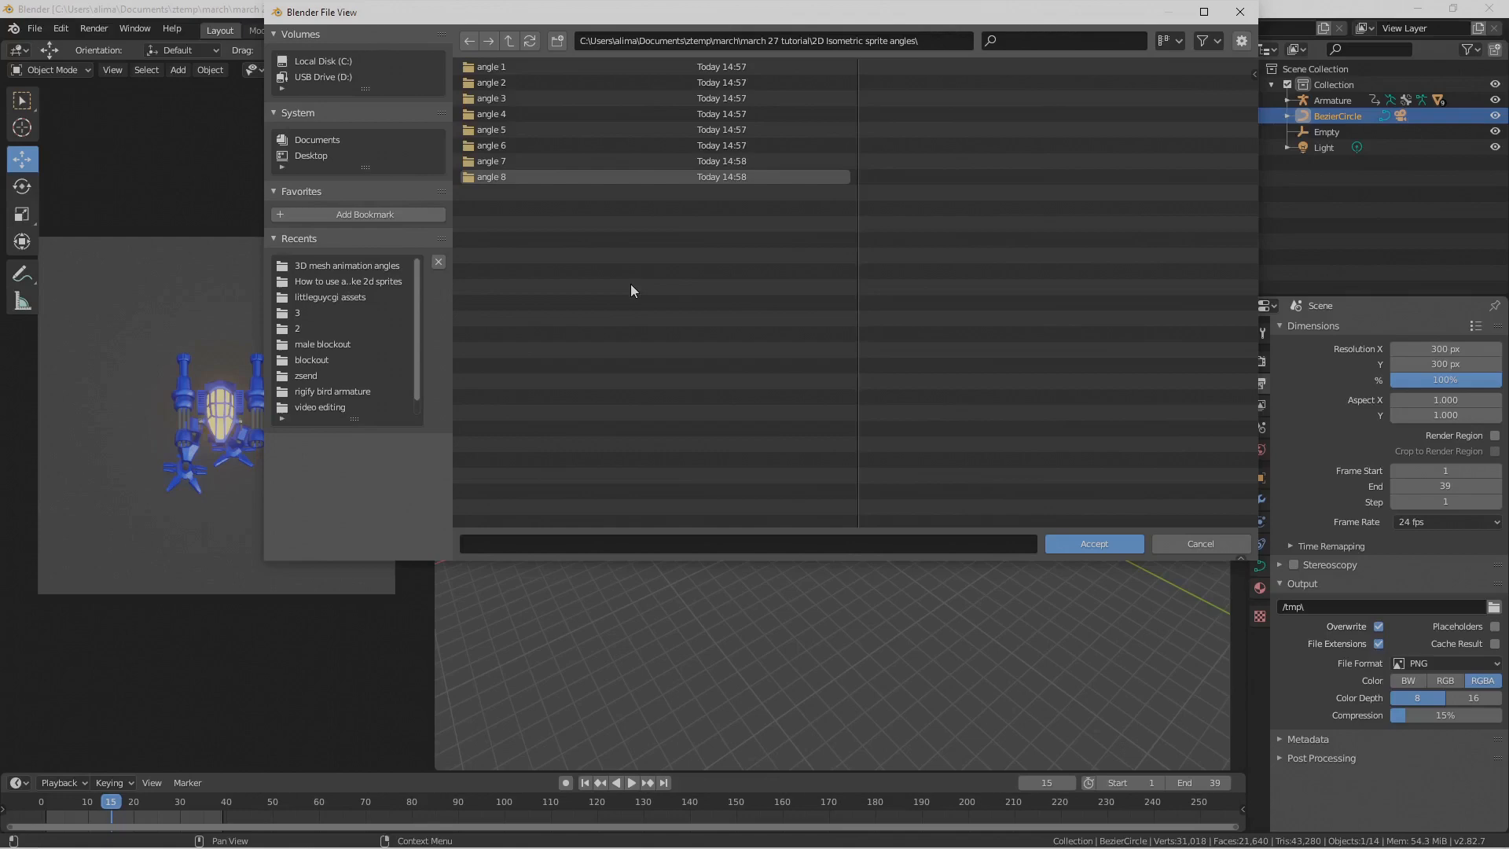
Step: Set the render output path to the "angle 1" folder inside 2D Isometric sprite angles
{"action": "left_click", "coordinate": [530, 68]}
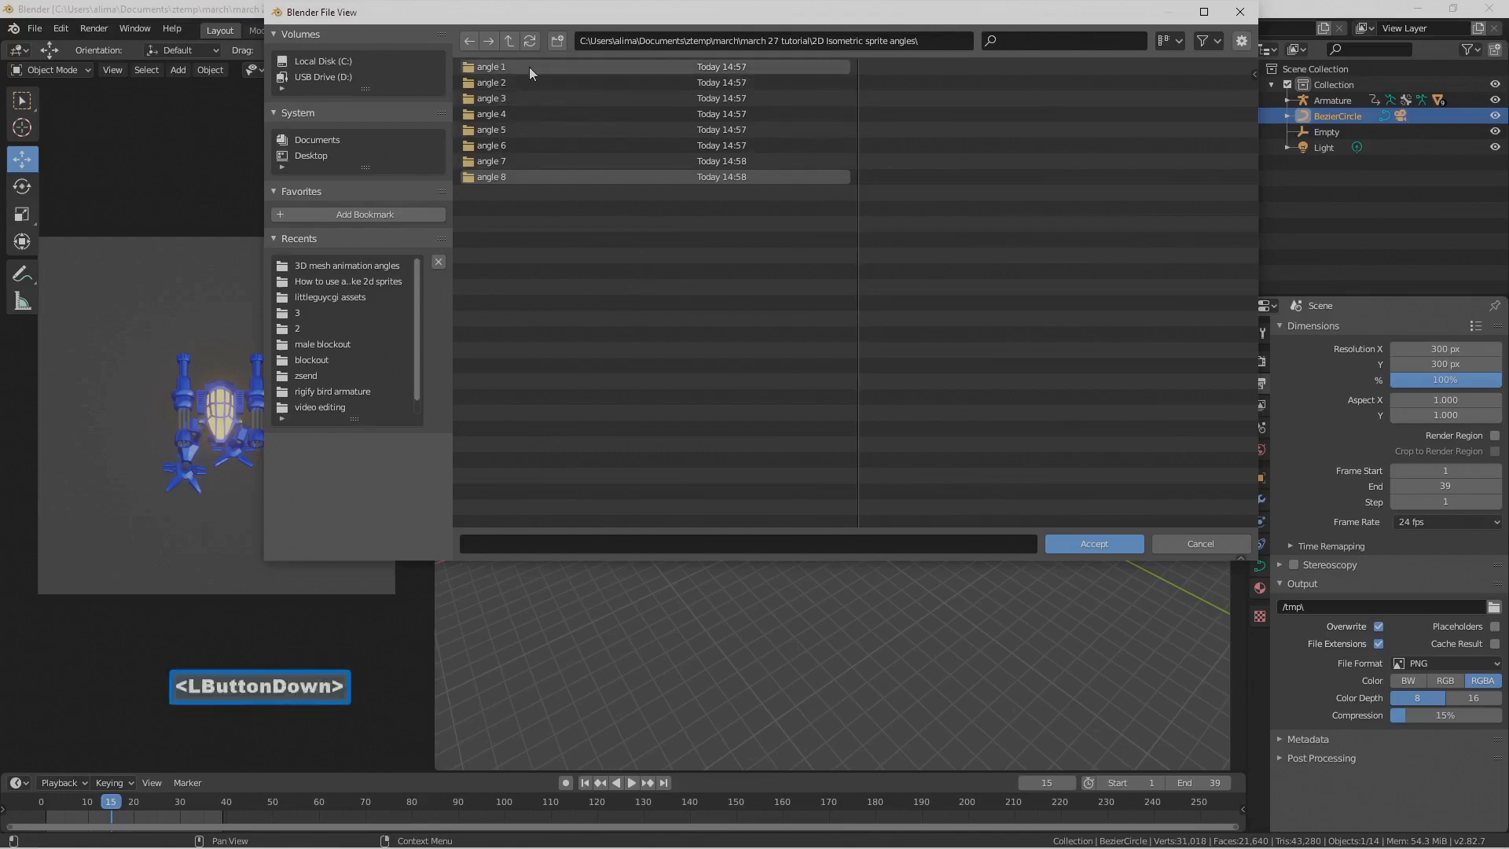
{"action": "double_click", "coordinate": [530, 68]}
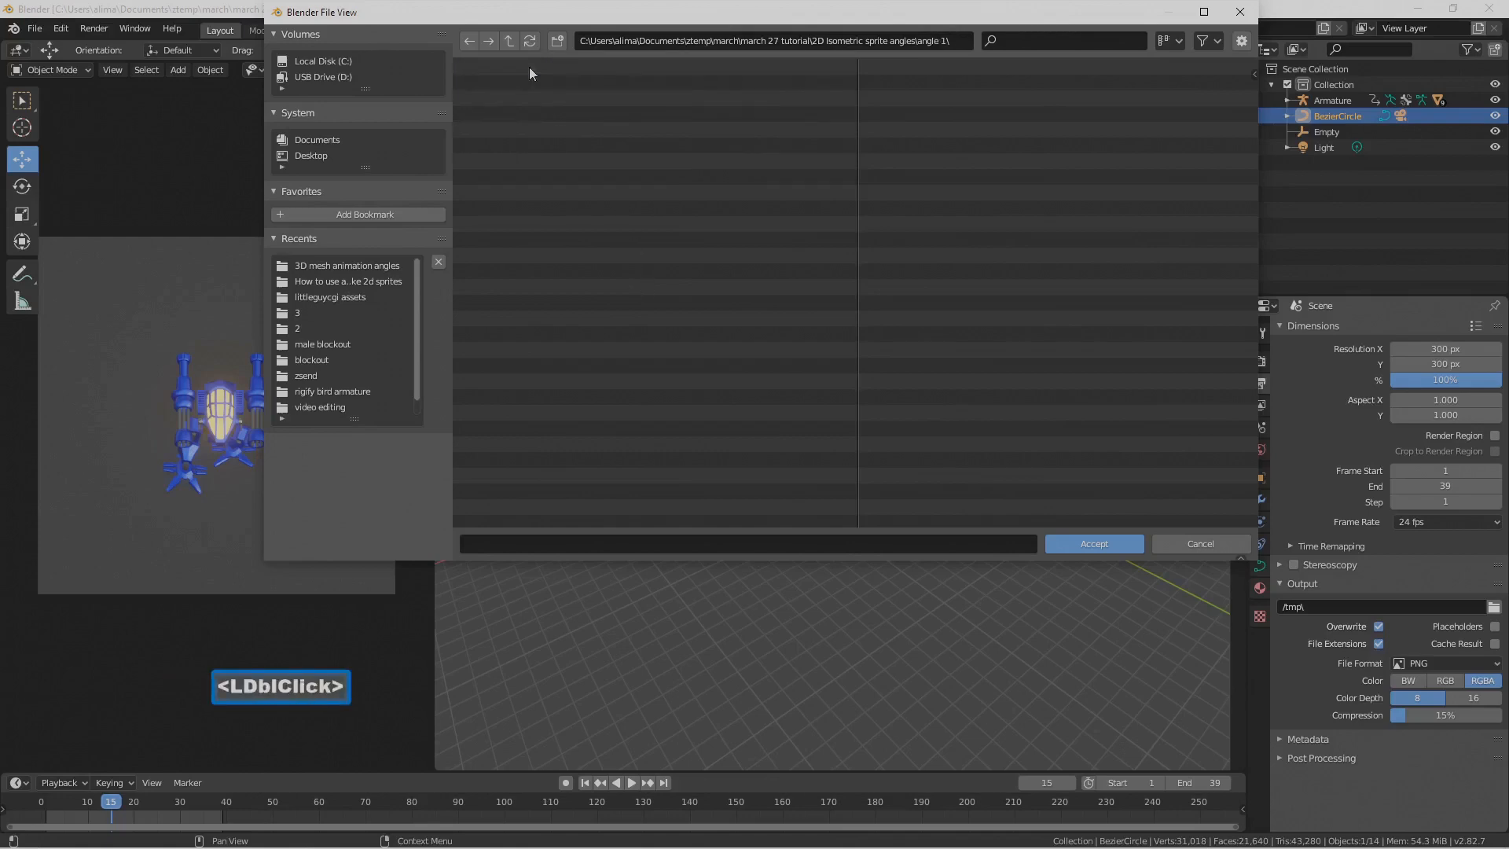
{"action": "left_click", "coordinate": [1117, 542]}
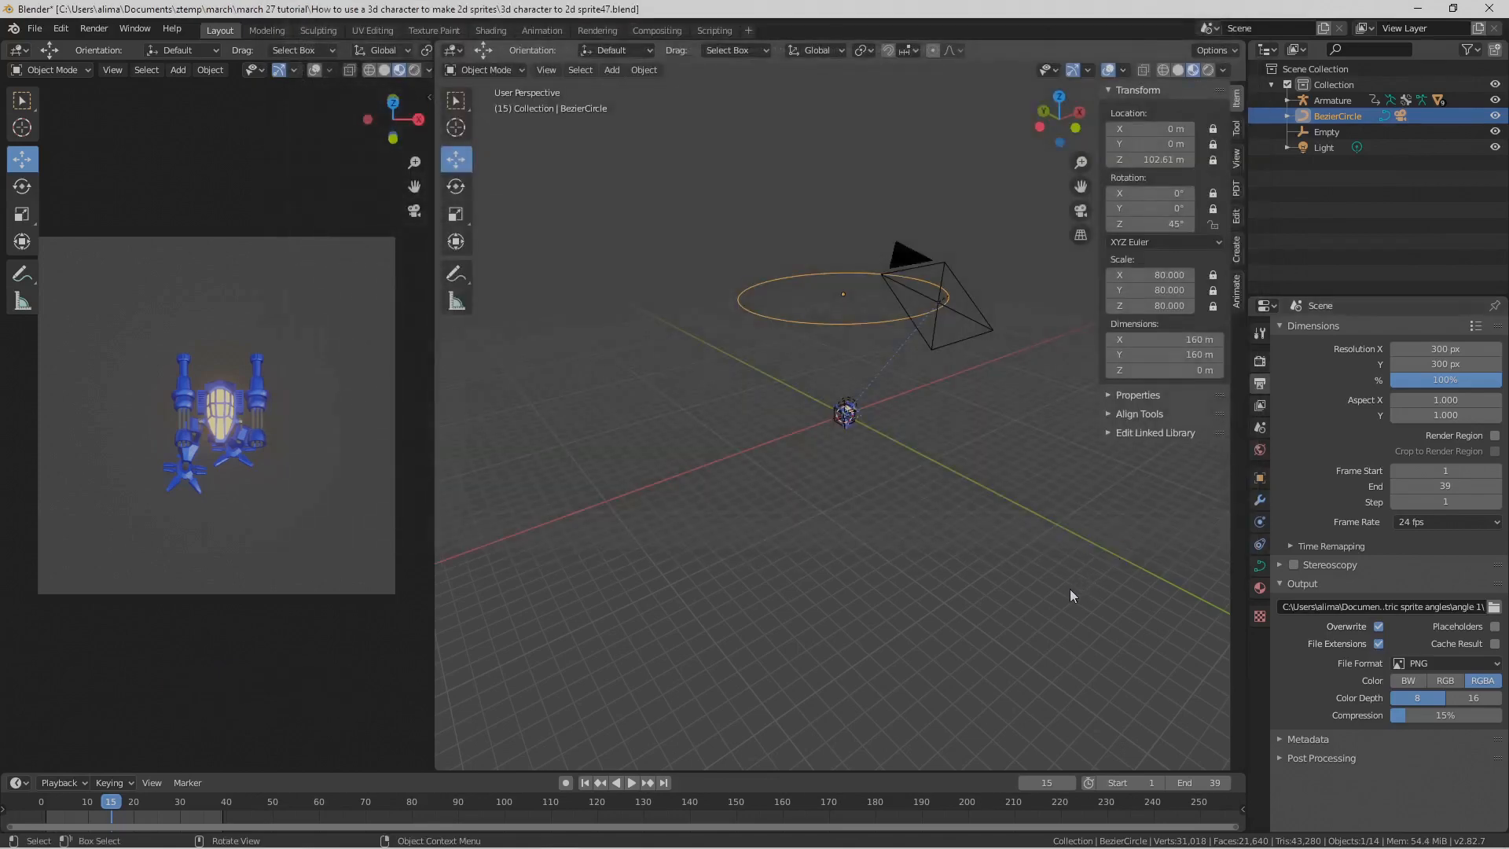
{"action": "key", "text": "Pause"}
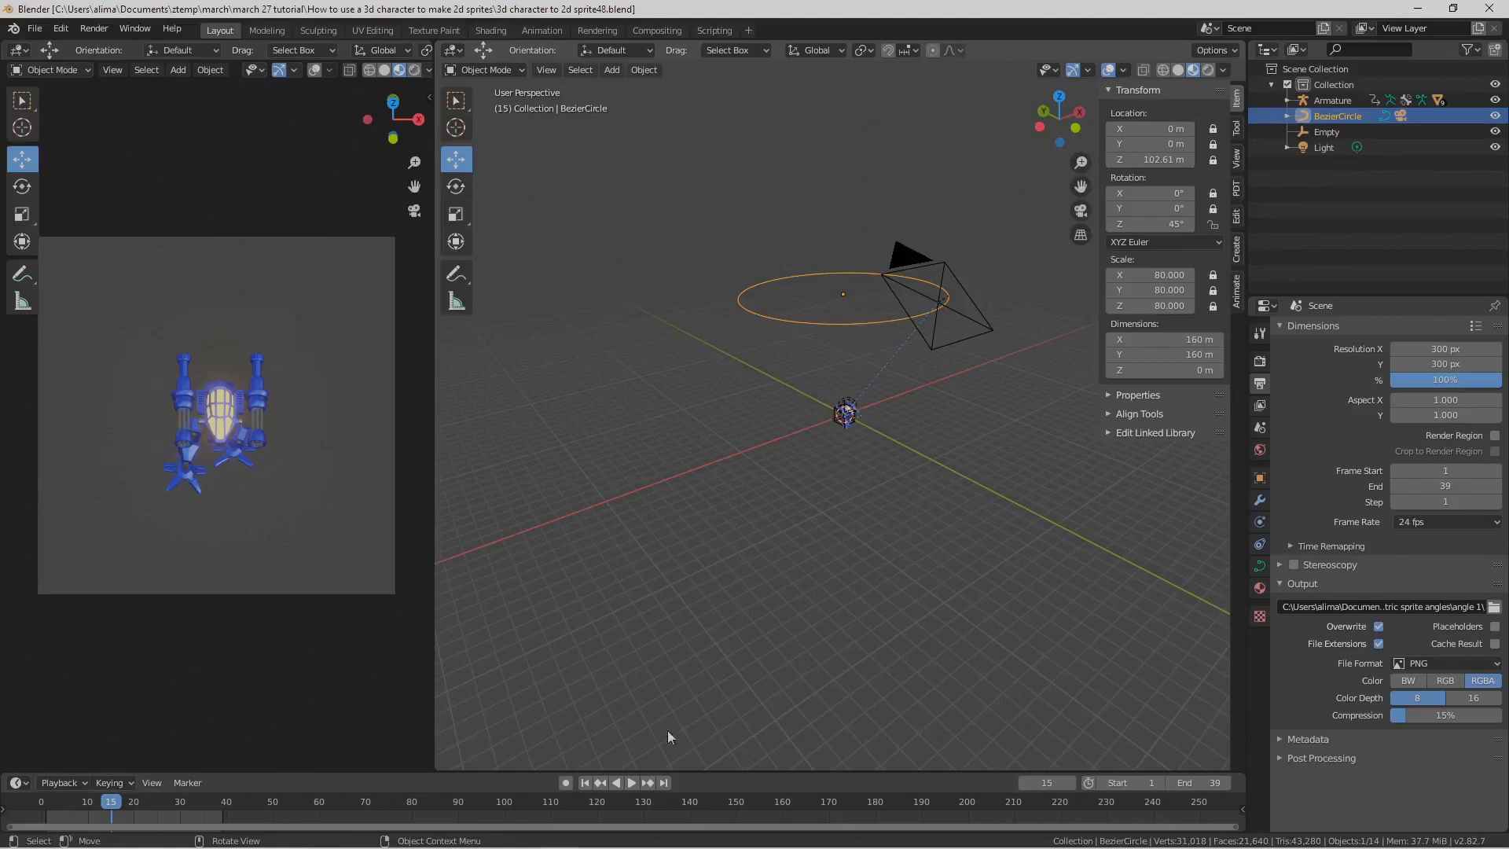
Step: Play the animation and temporarily rotate the BezierCircle about the Z axis to check how large the mech appears in the camera frame
{"action": "left_click", "coordinate": [631, 783]}
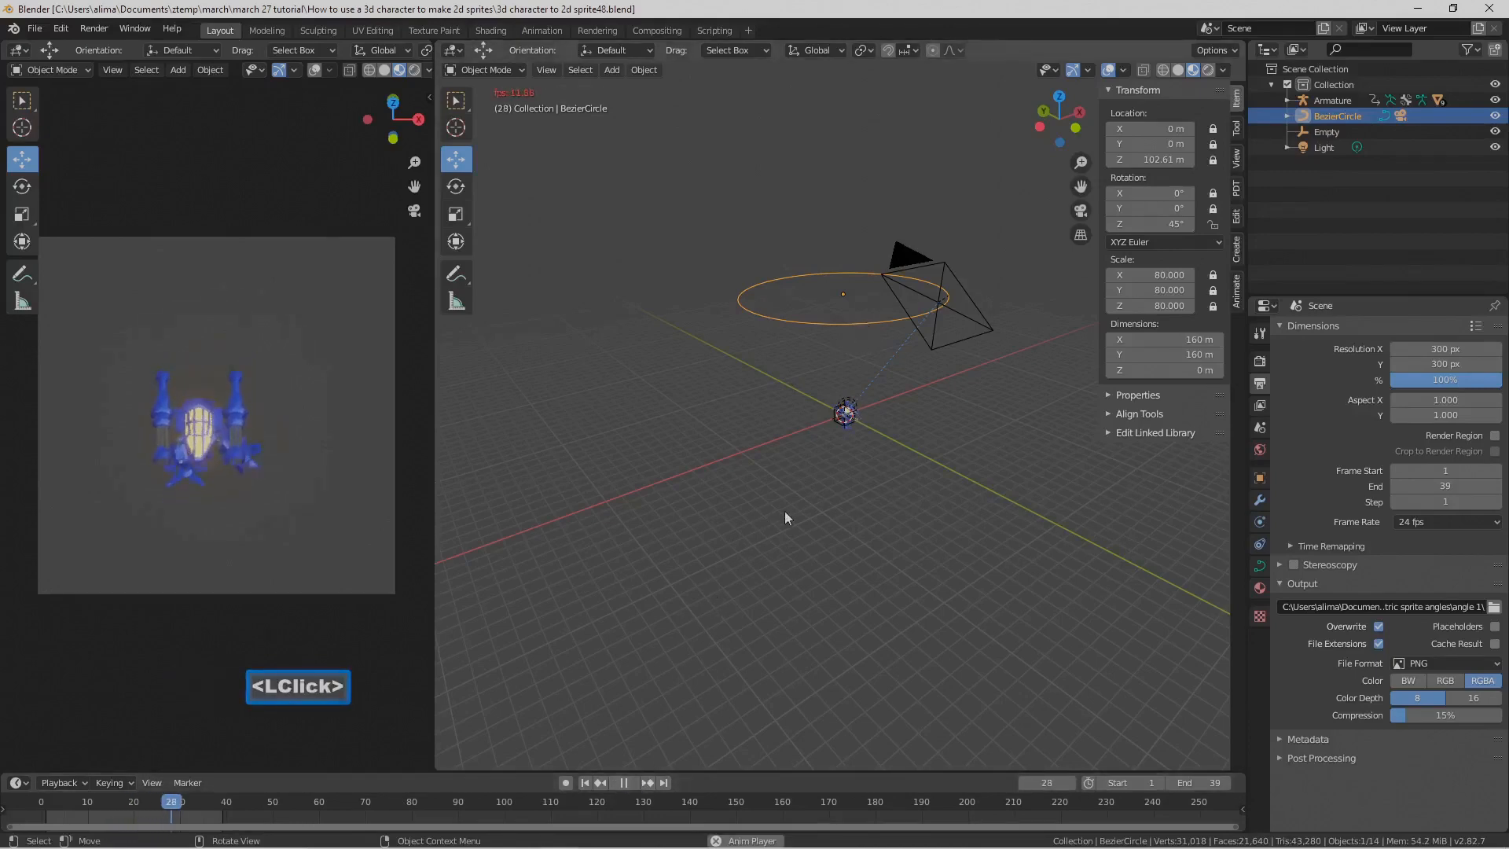
{"action": "key", "text": "r"}
{"action": "key", "text": "z"}
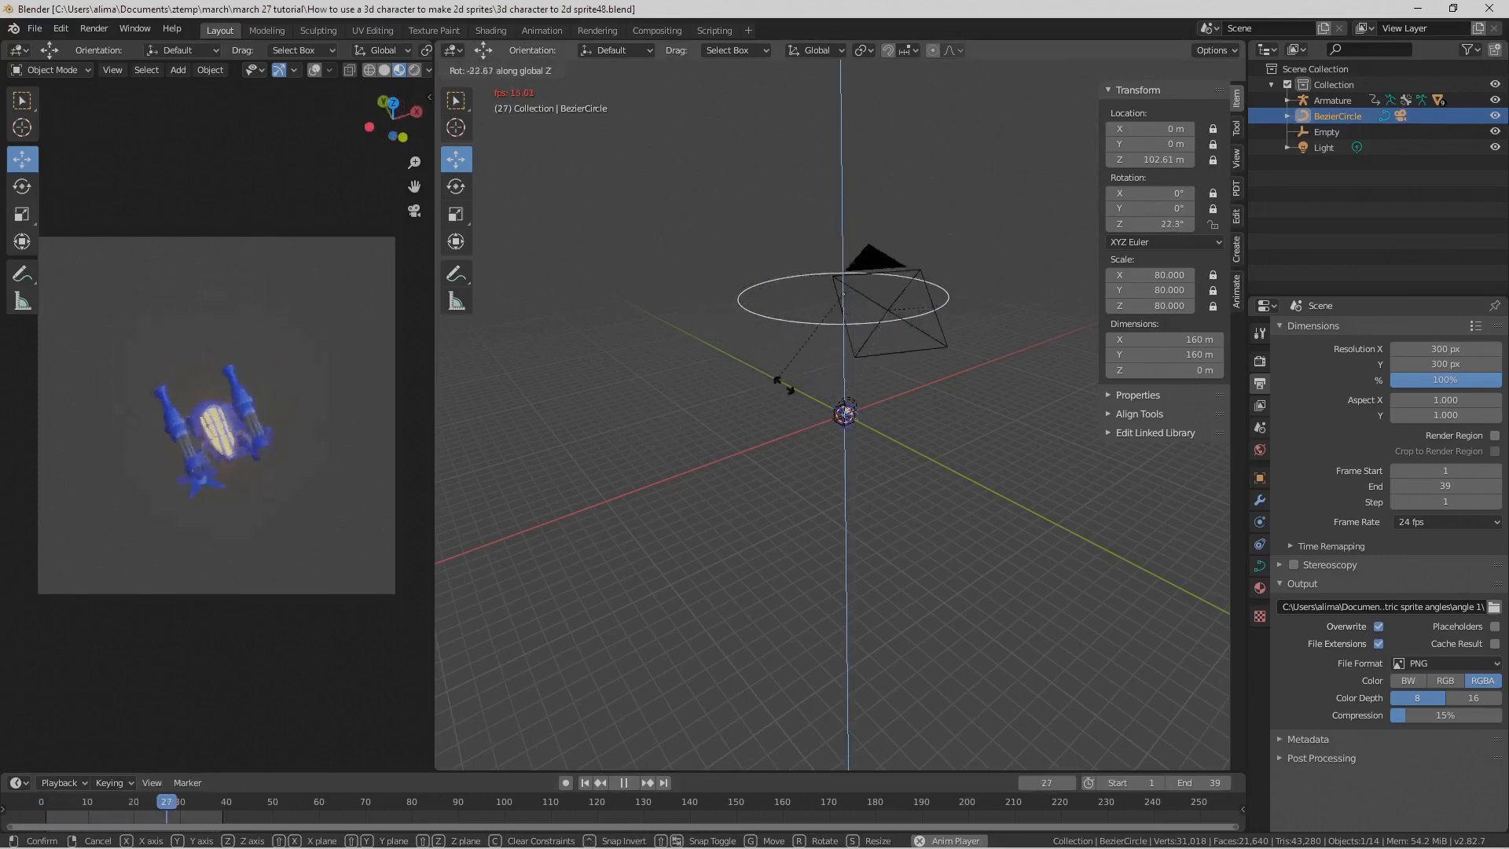
{"action": "right_click", "coordinate": [789, 401]}
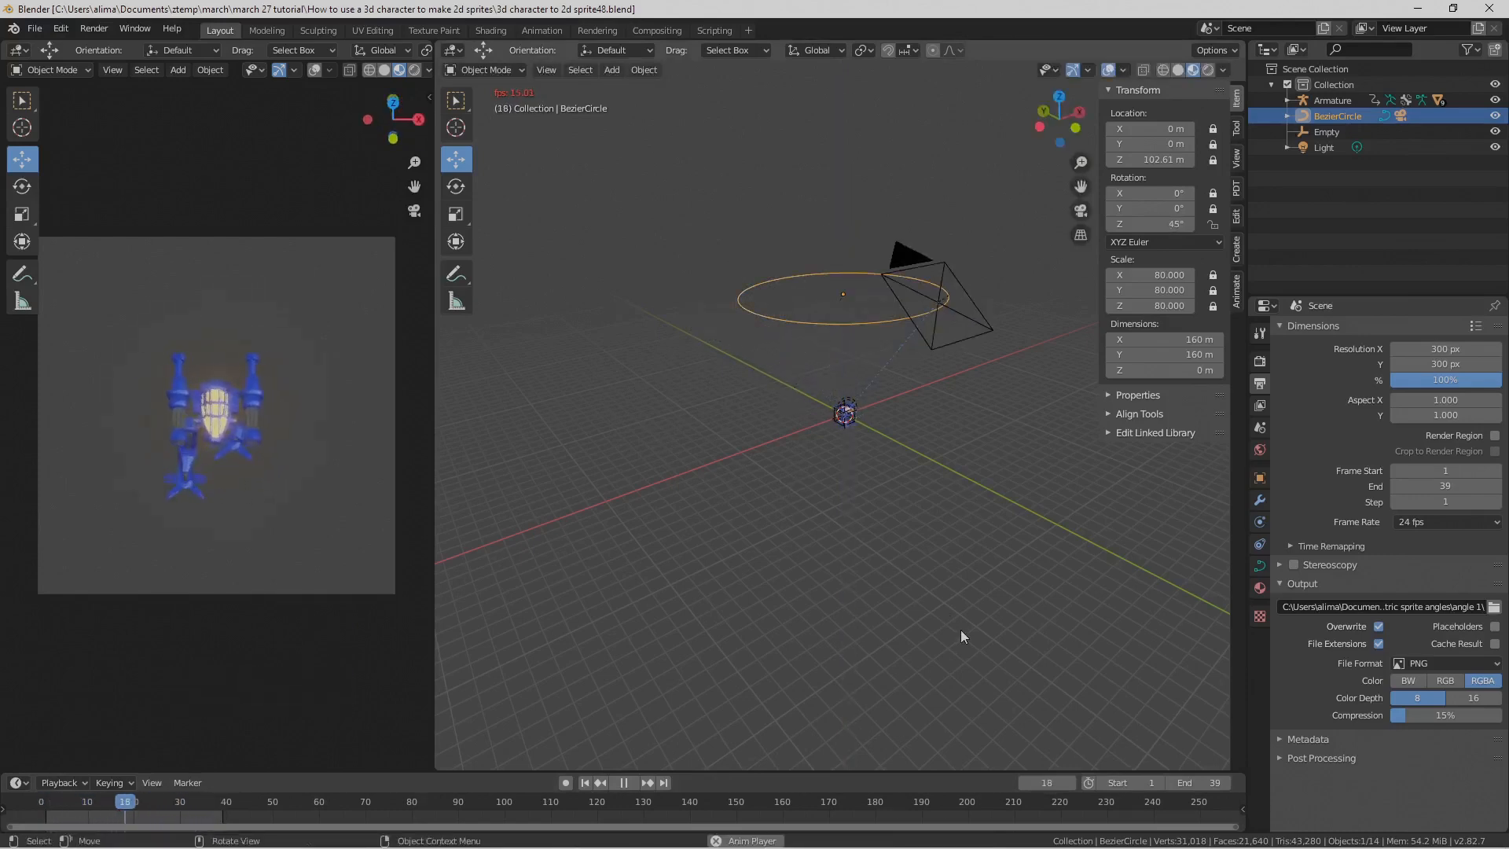
{"action": "left_click", "coordinate": [623, 782]}
{"action": "key", "text": "Pause"}
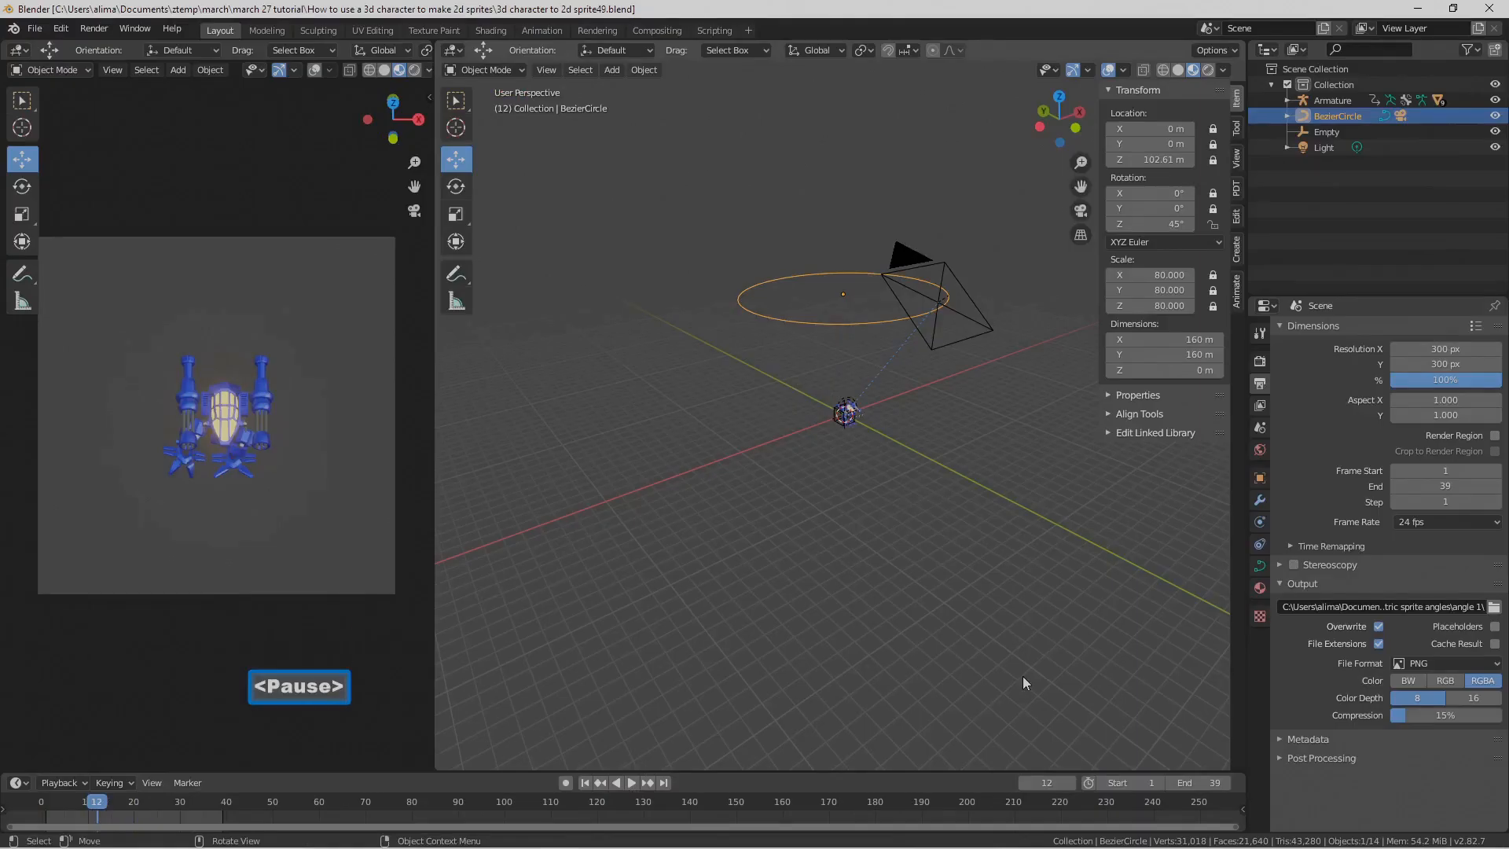
Step: Select the camera and reduce its Orthographic Scale to 44.614 so the mech fills more of the frame
{"action": "left_click", "coordinate": [967, 344]}
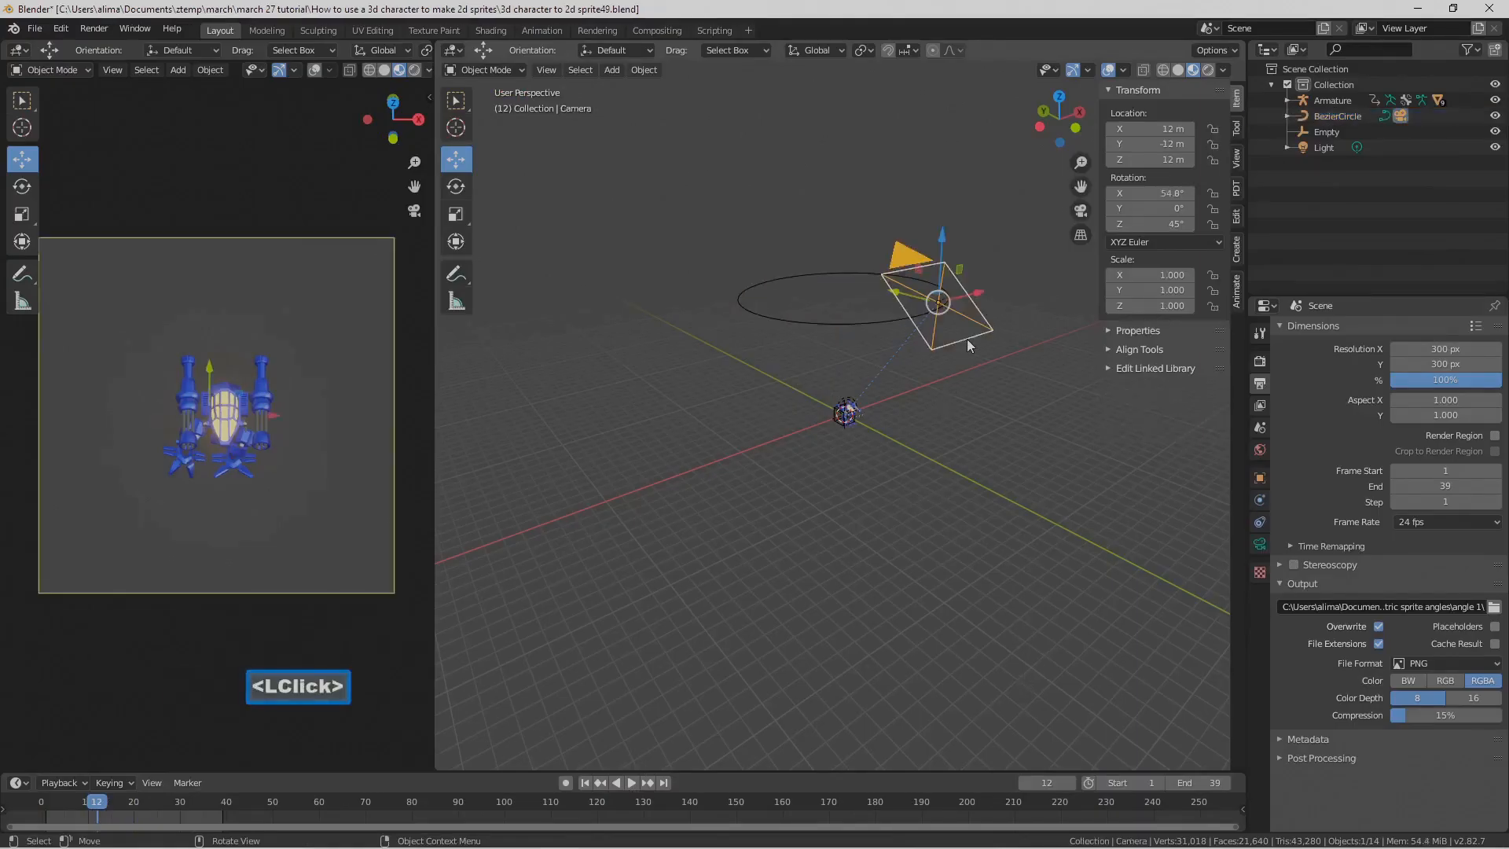
{"action": "left_click", "coordinate": [1262, 541]}
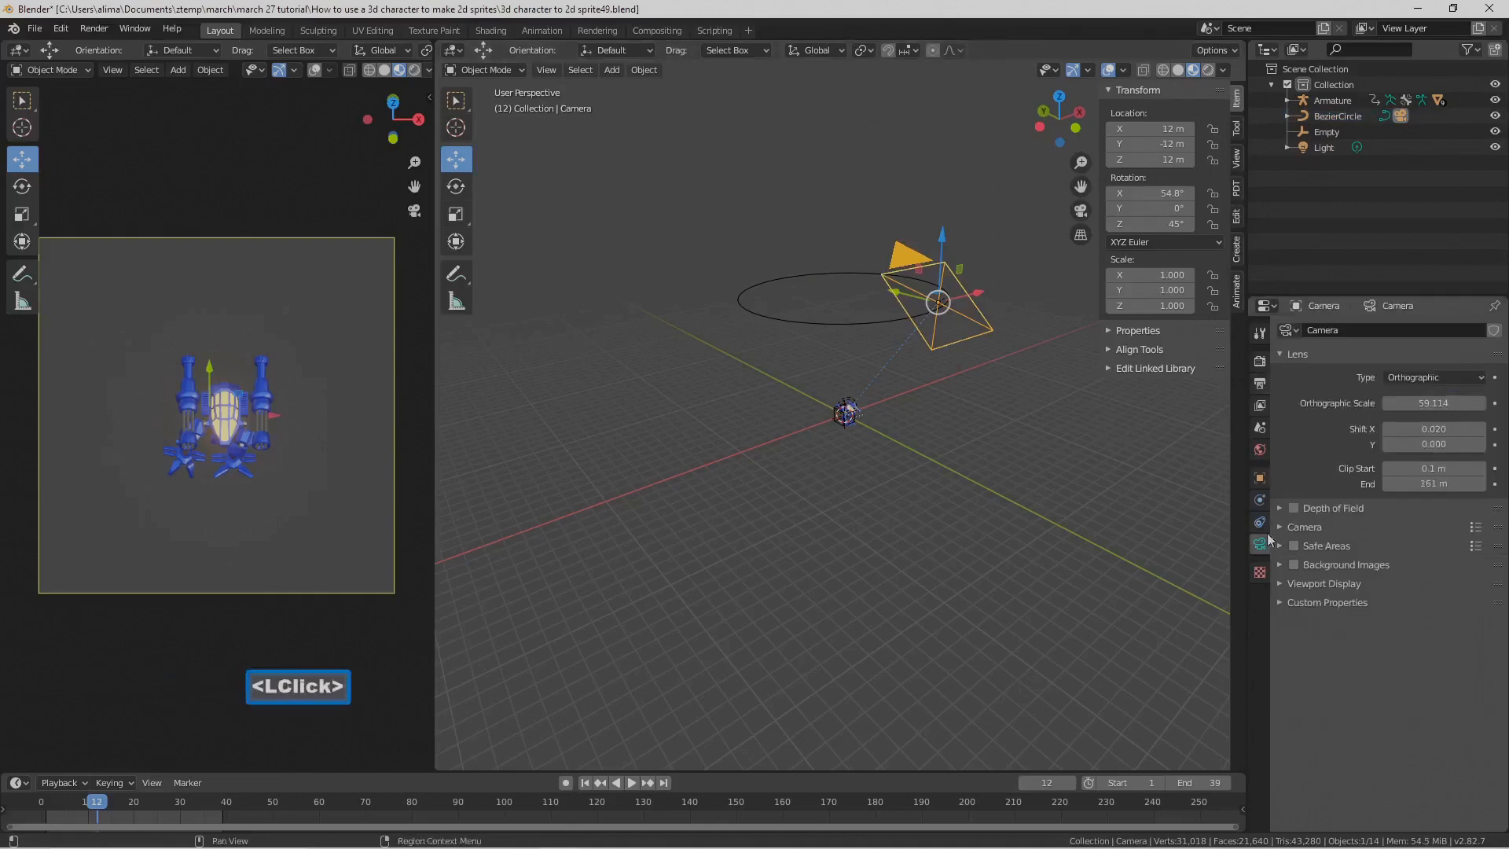
{"action": "left_click", "coordinate": [1433, 402]}
{"action": "left_click_drag", "start_coordinate": [1433, 402], "coordinate": [1381, 403]}
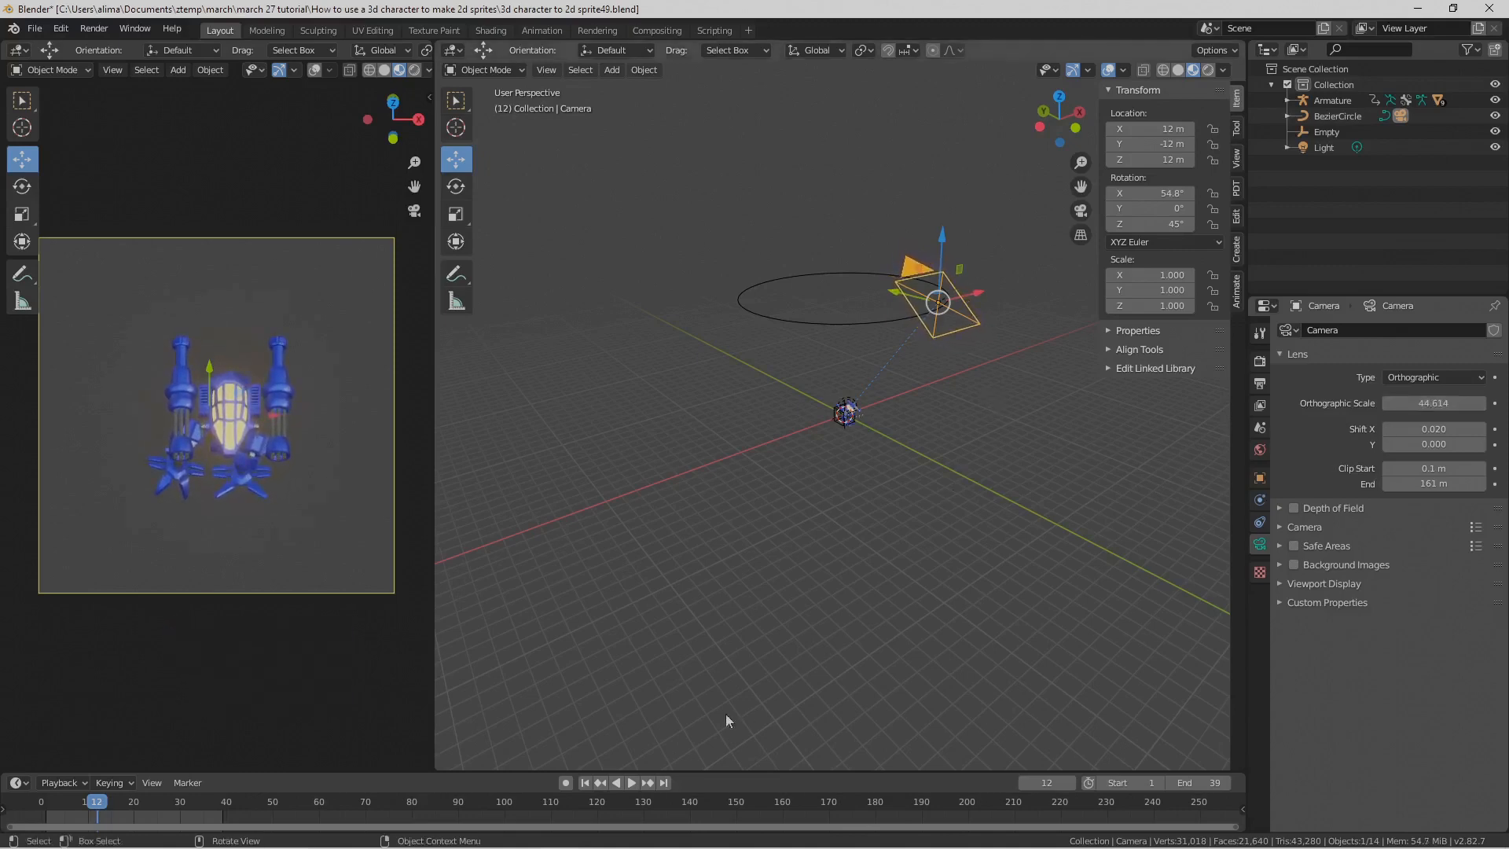
Step: Replay the animation with the tighter framing and temporarily rotate the BezierCircle about Z, checking that the mech stays within frame from all sides
{"action": "left_click", "coordinate": [631, 783]}
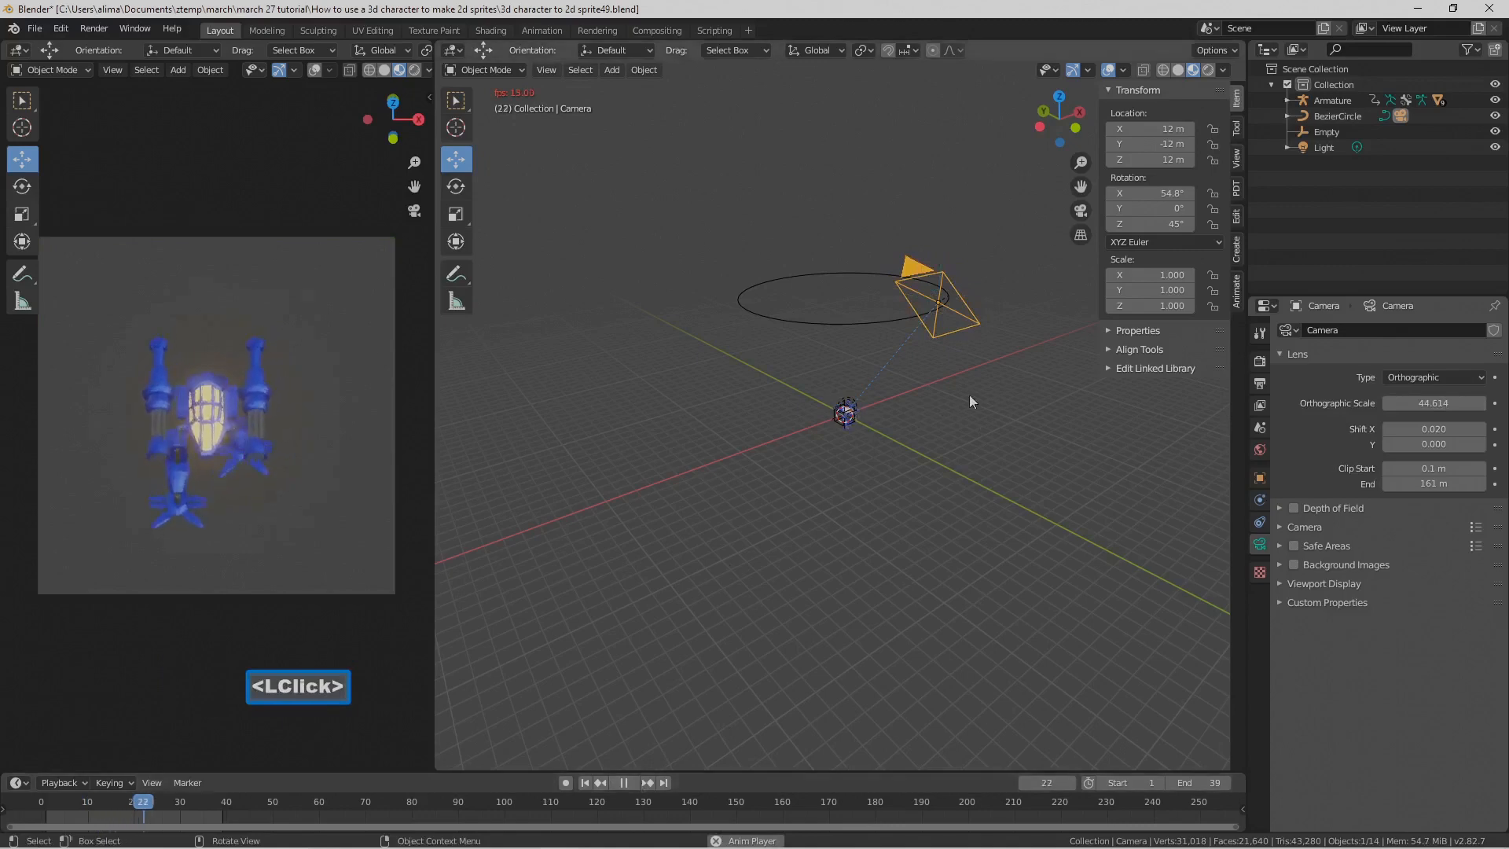
{"action": "key", "text": "r"}
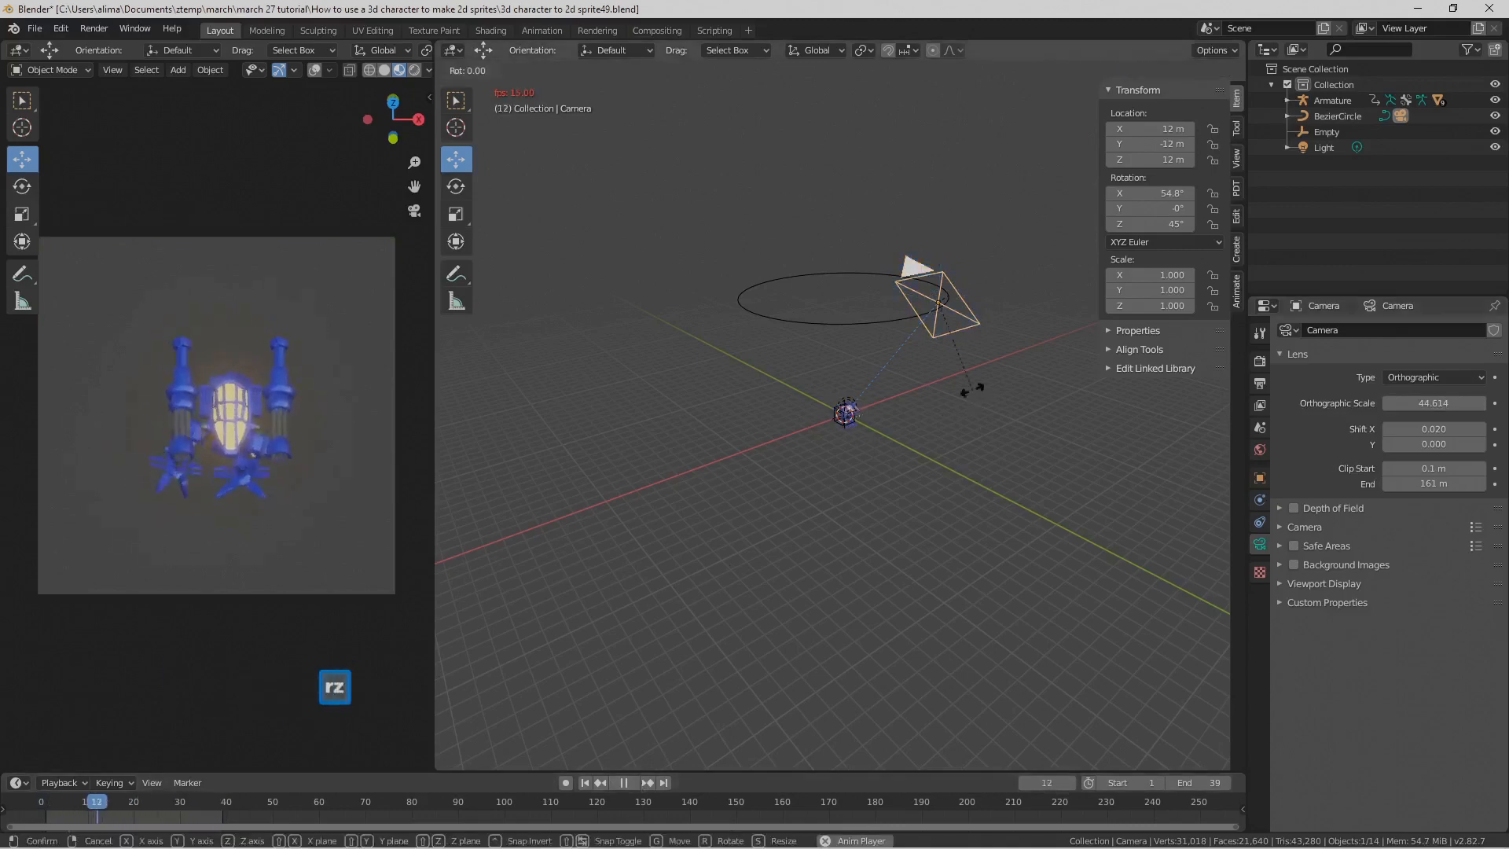
{"action": "key", "text": "z"}
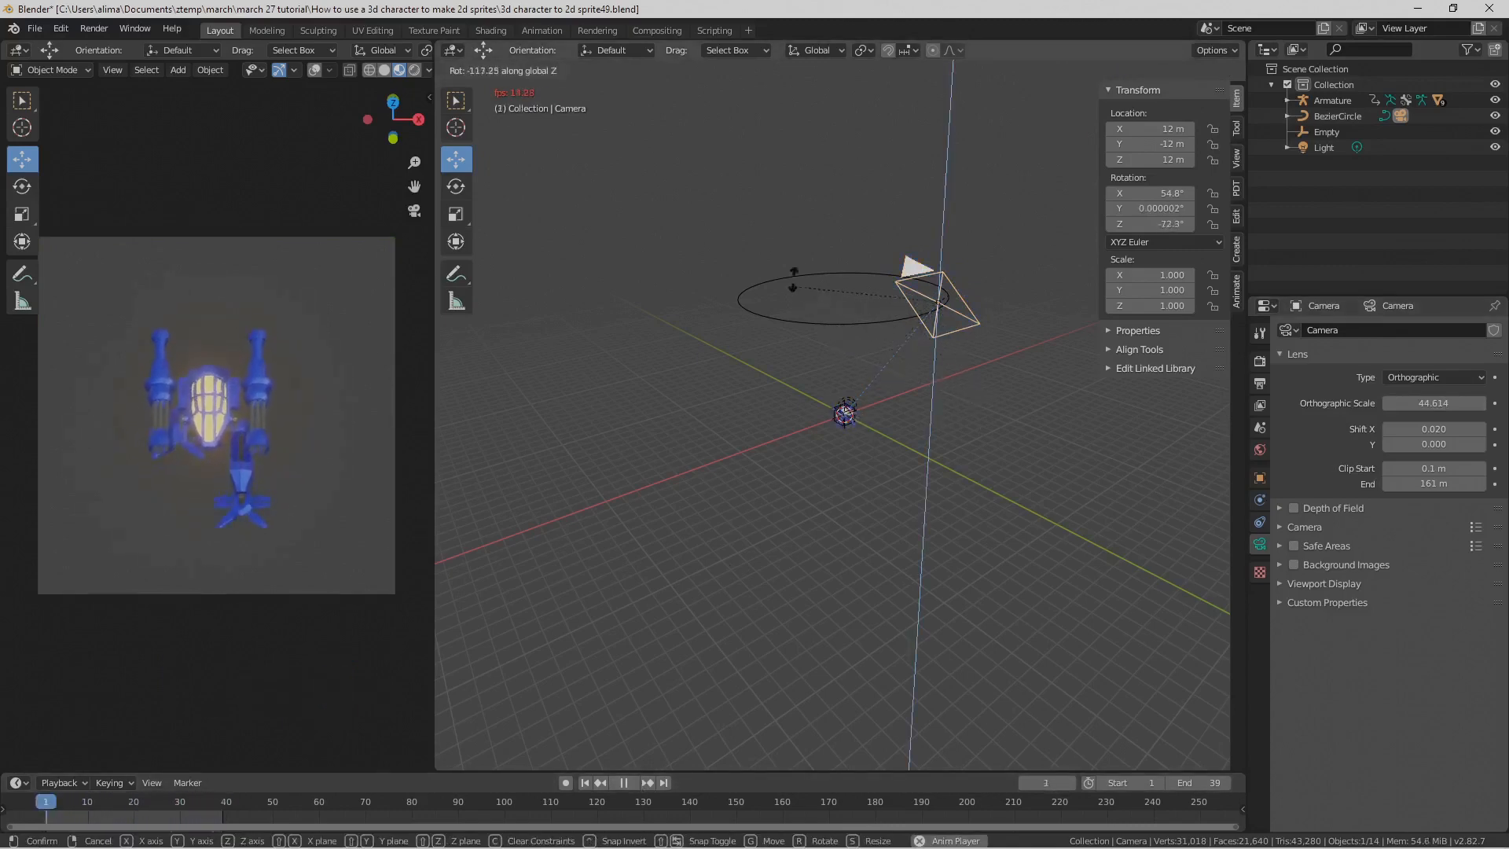
{"action": "right_click", "coordinate": [845, 333]}
{"action": "left_click", "coordinate": [836, 322]}
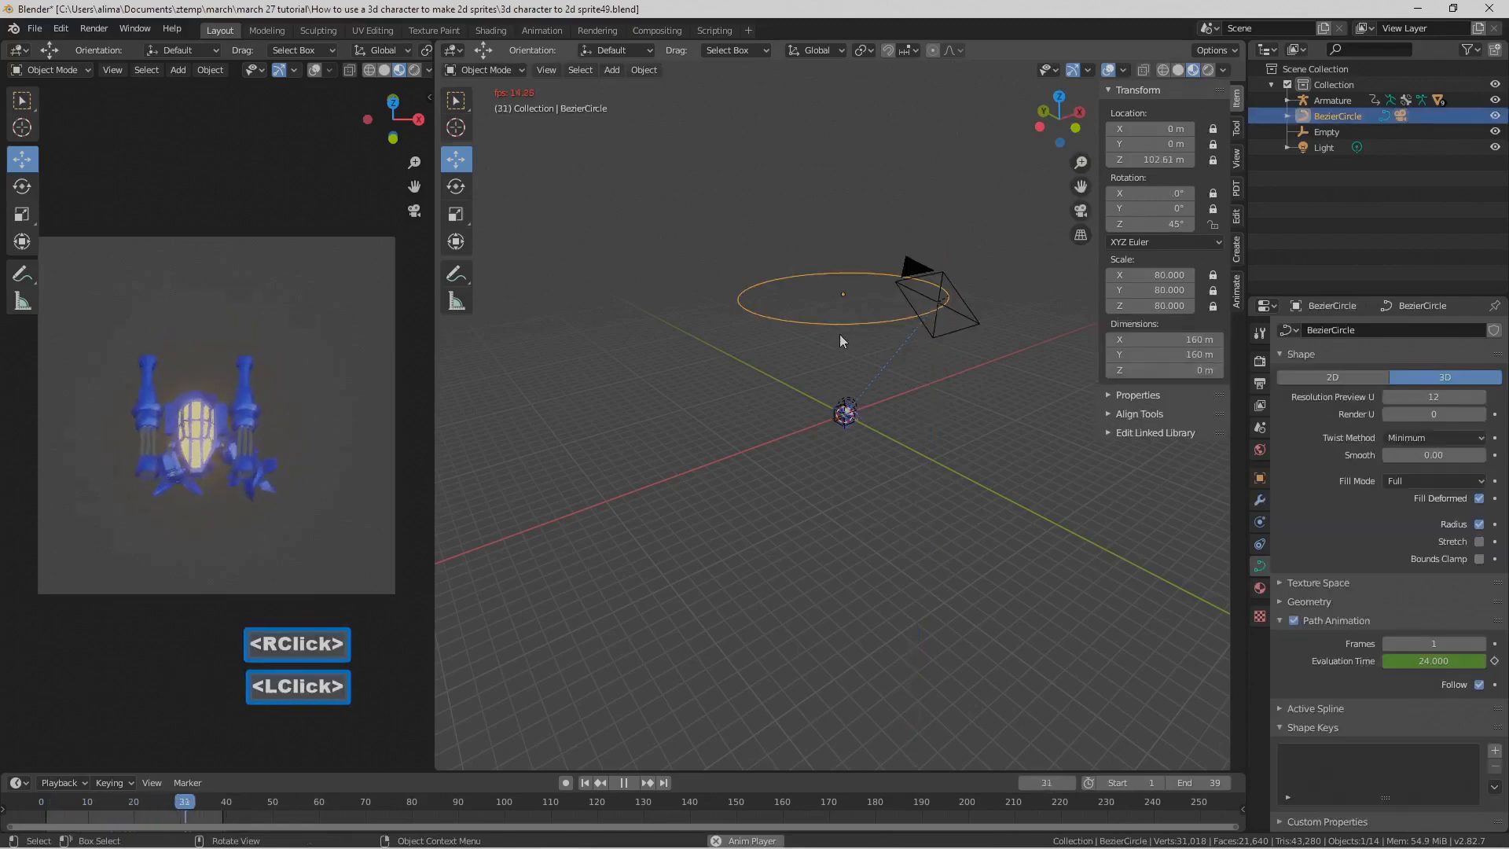
{"action": "key", "text": "r"}
{"action": "key", "text": "z"}
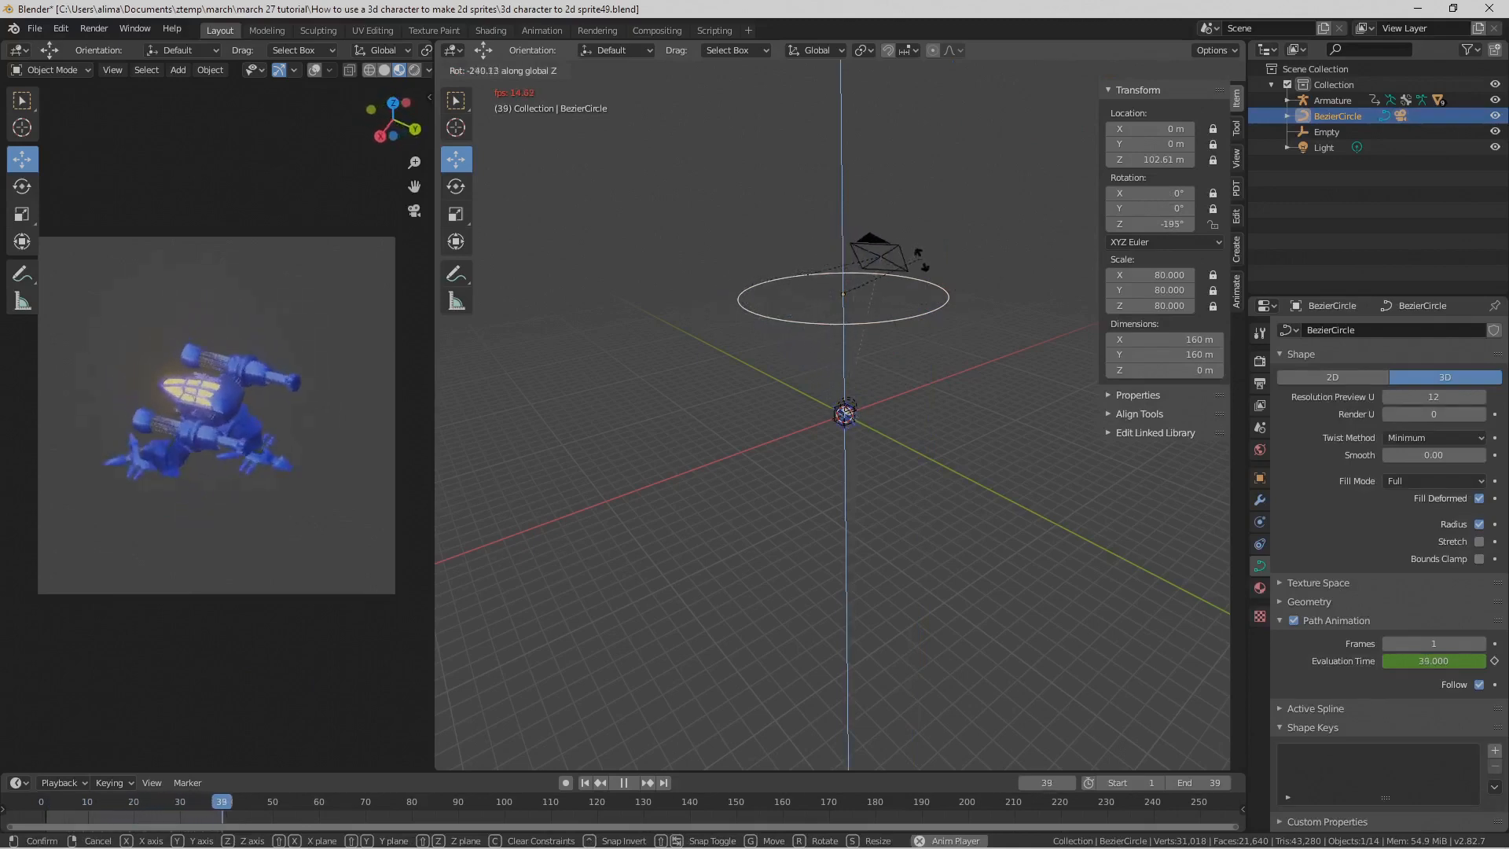
{"action": "right_click", "coordinate": [998, 380]}
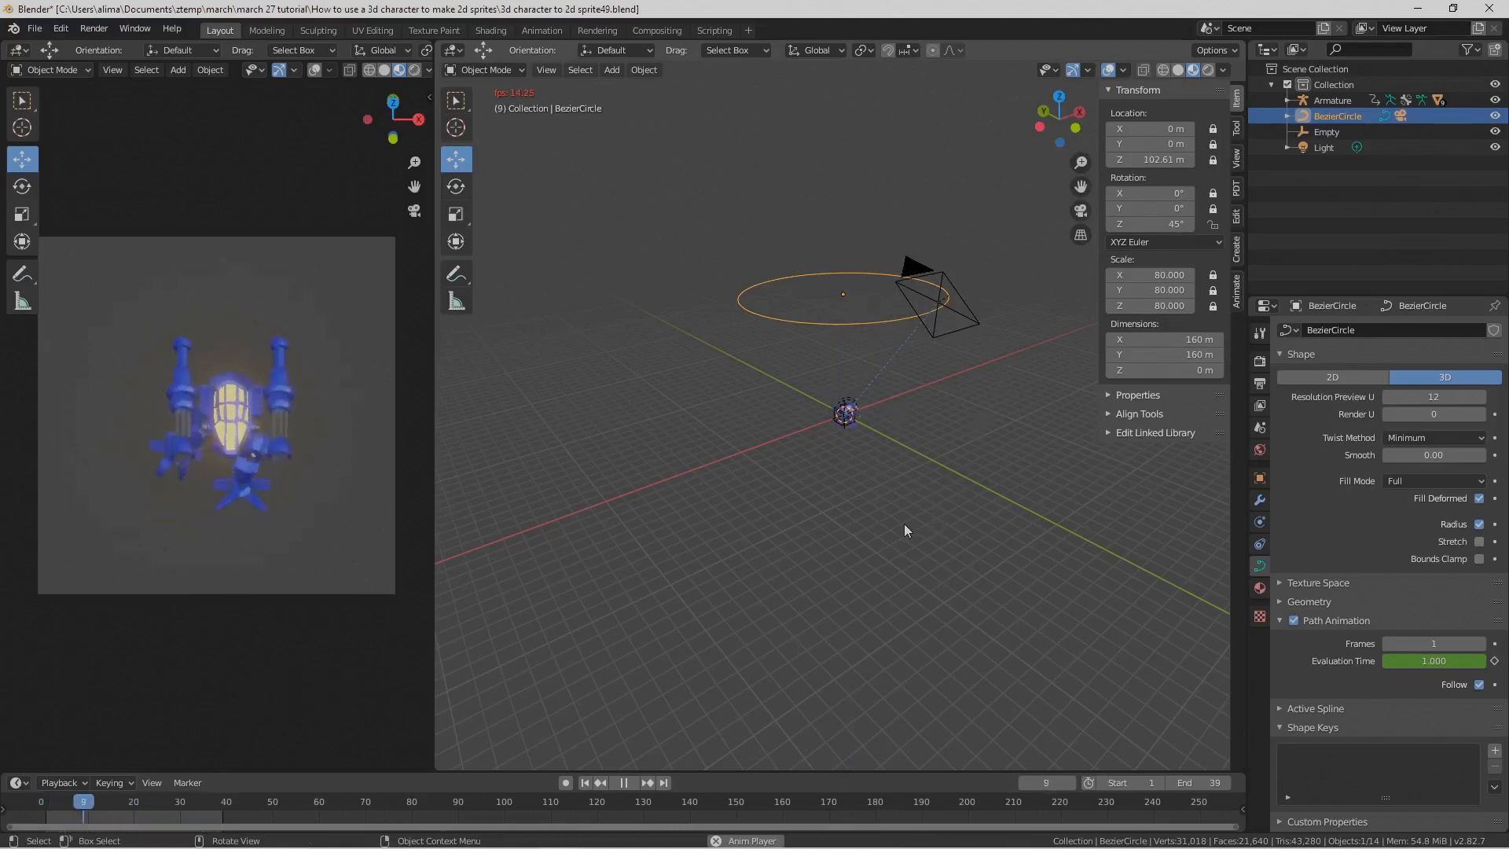
{"action": "left_click", "coordinate": [626, 783]}
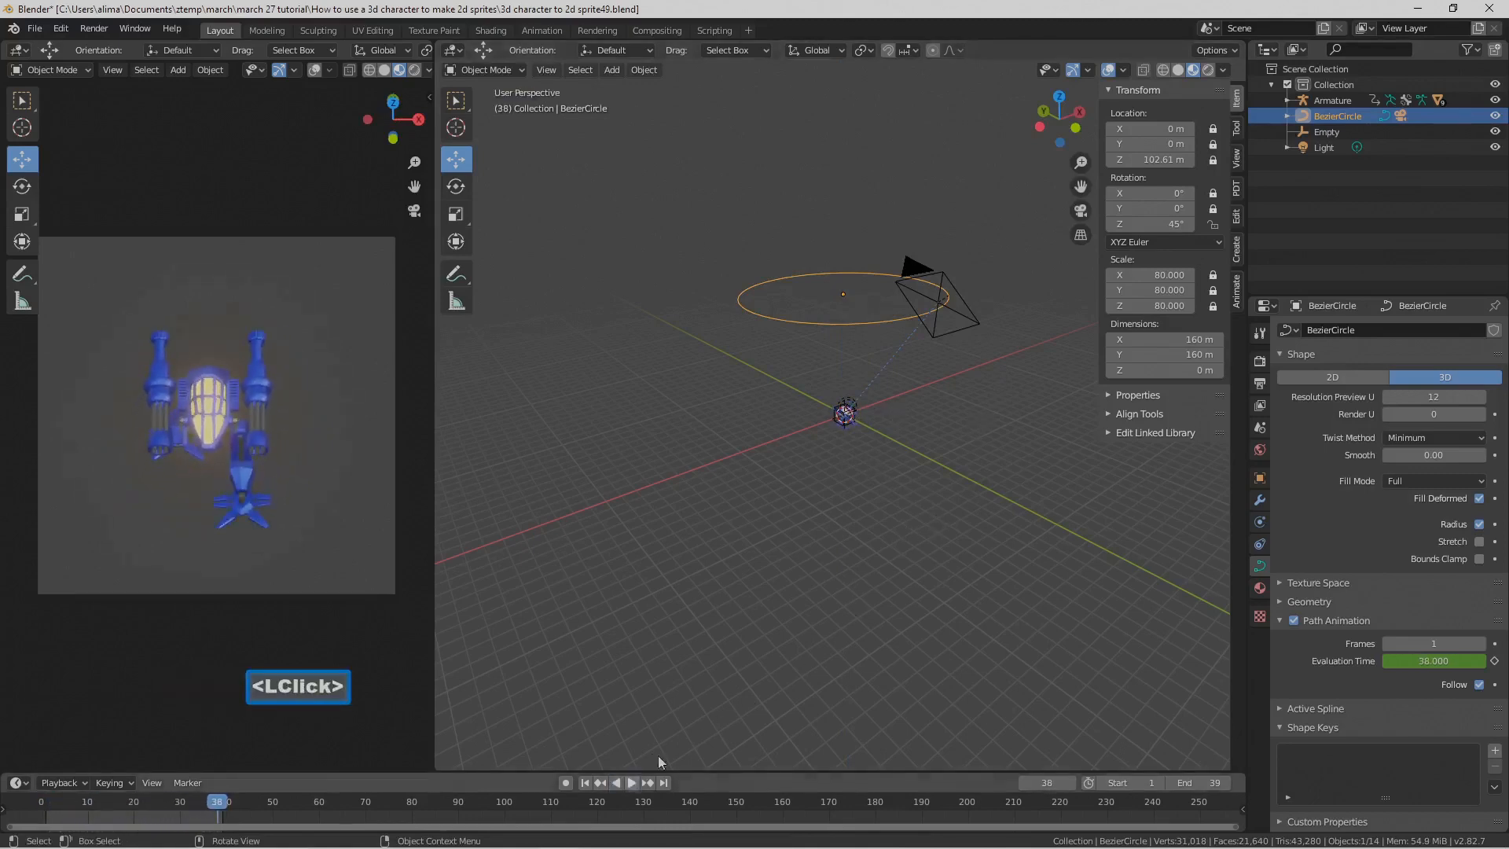
{"action": "key", "text": "Pause"}
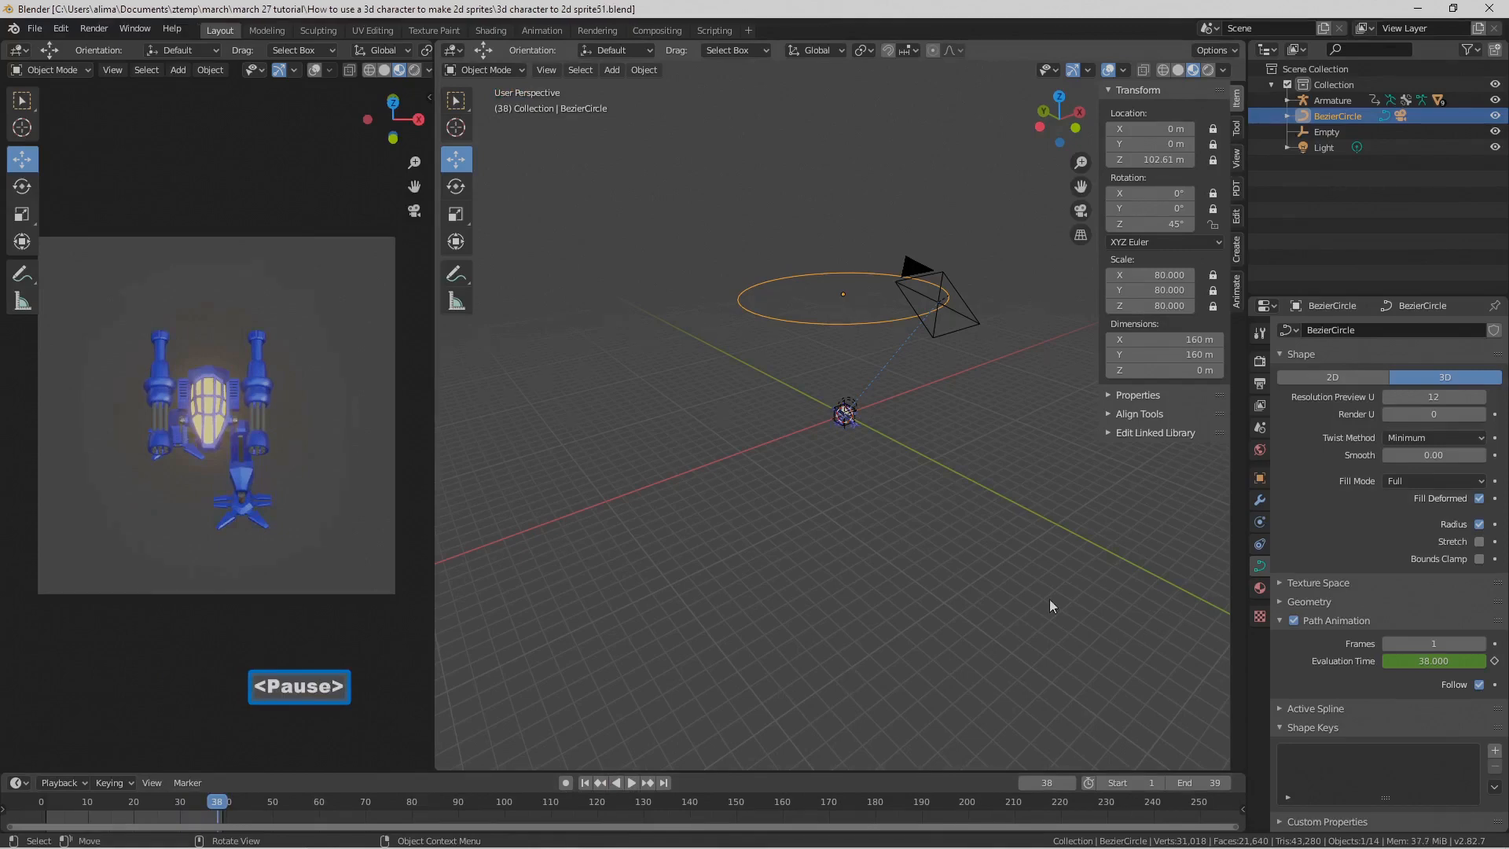
Step: Set the frame step to 2 in the scene's output dimensions so only every second frame renders
{"action": "left_click", "coordinate": [1260, 385]}
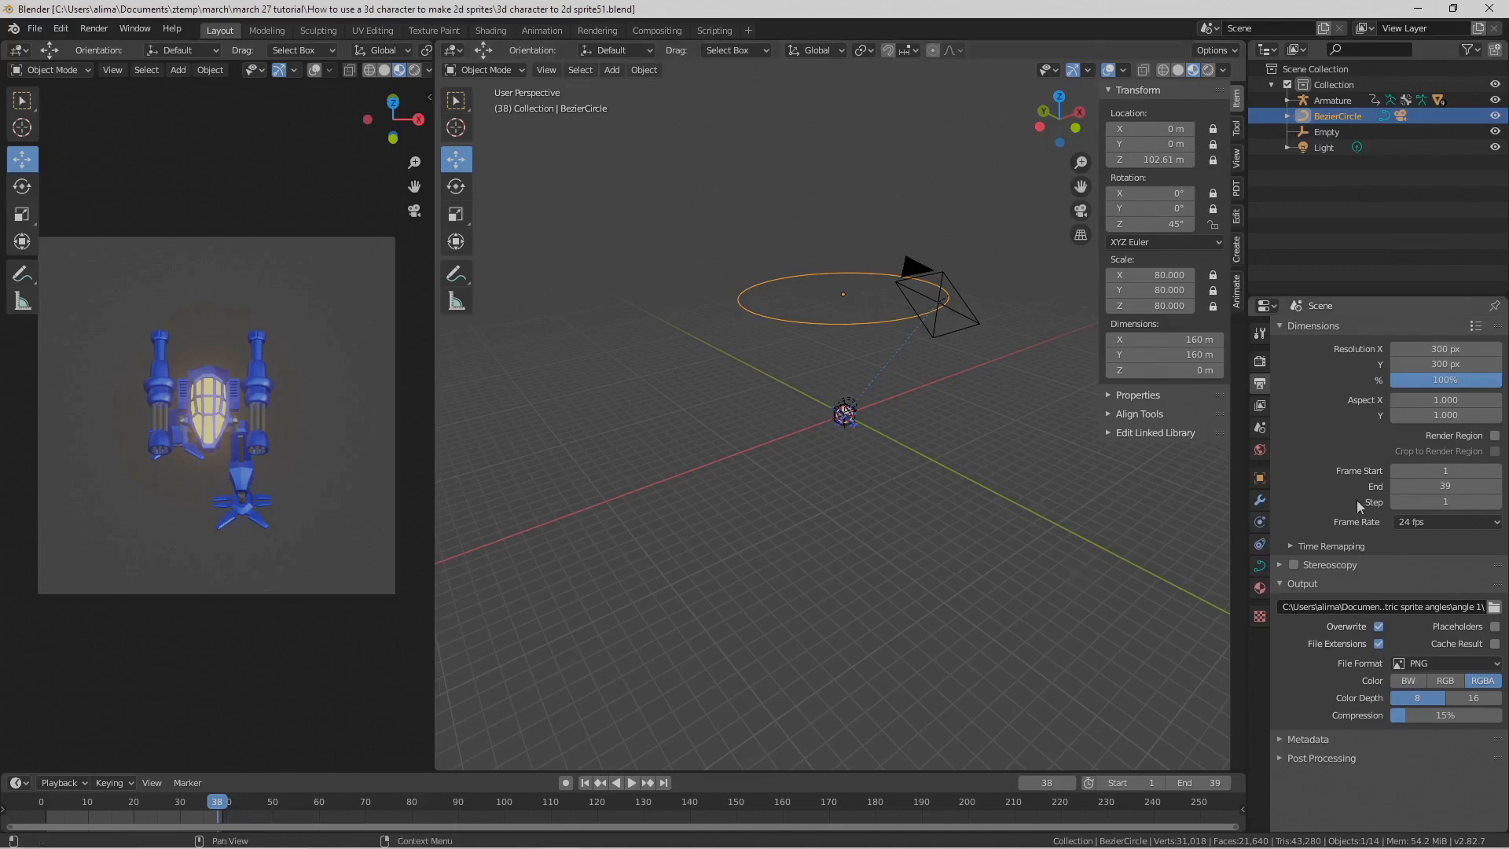
{"action": "left_click", "coordinate": [1496, 503]}
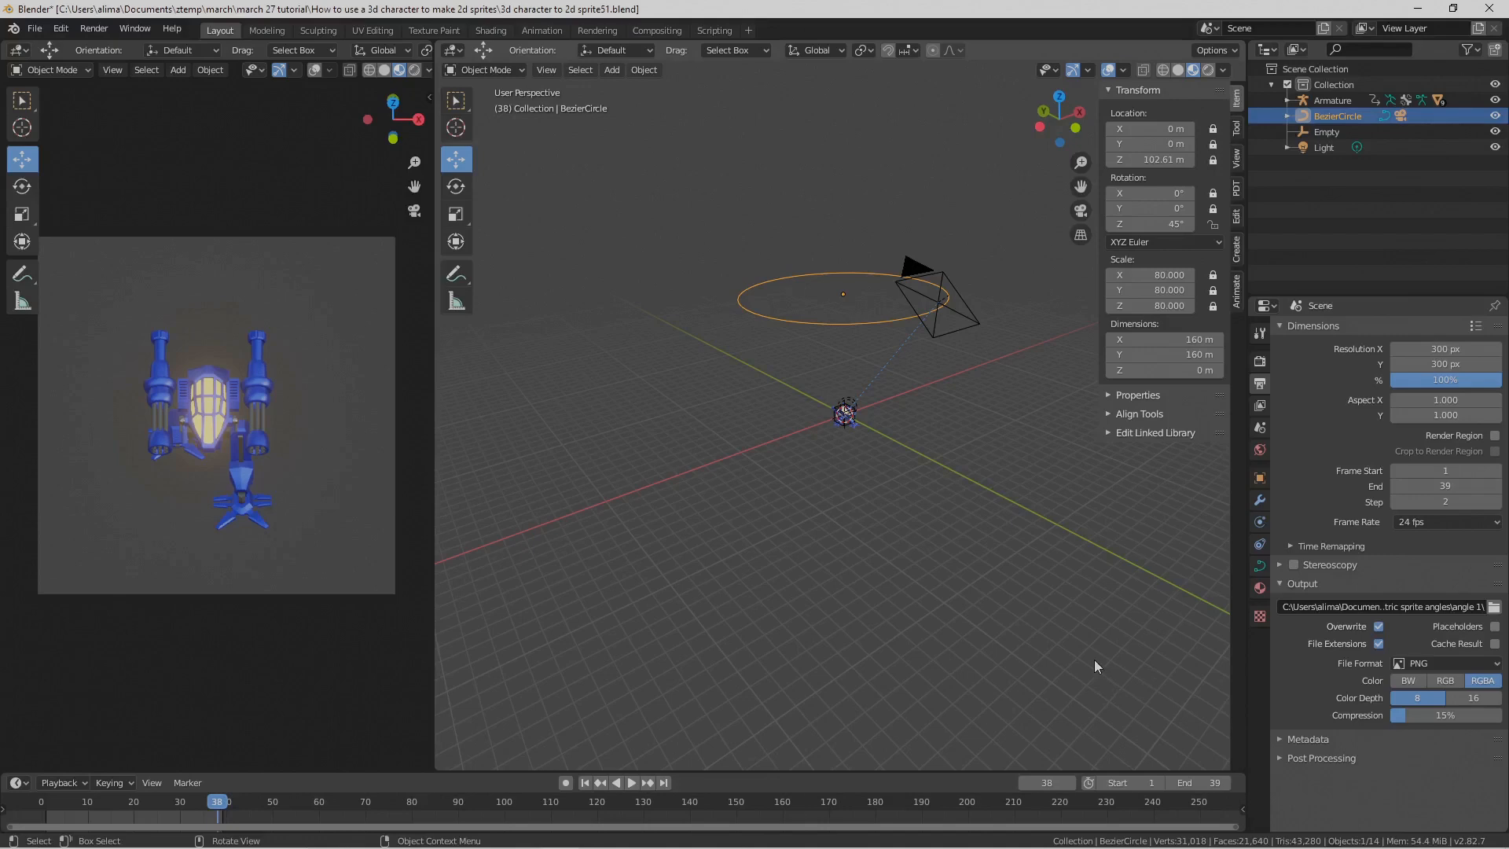
{"action": "key", "text": "Pause"}
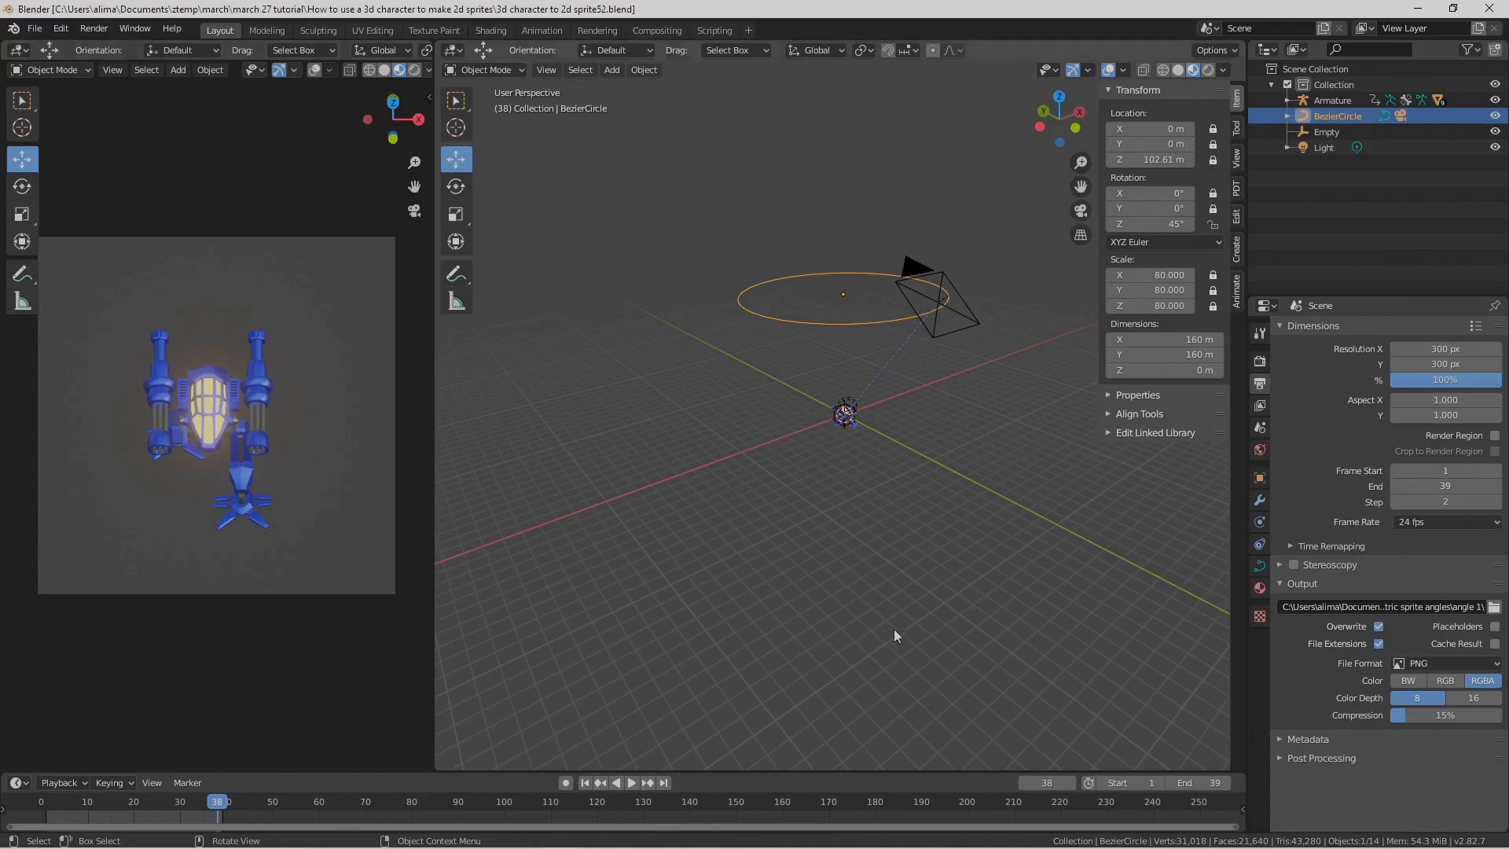
Step: Run a Viewport Render Animation from the camera view to output the angle 1 sprites, and close the render window
{"action": "key", "text": "Pause"}
{"action": "left_click", "coordinate": [94, 30]}
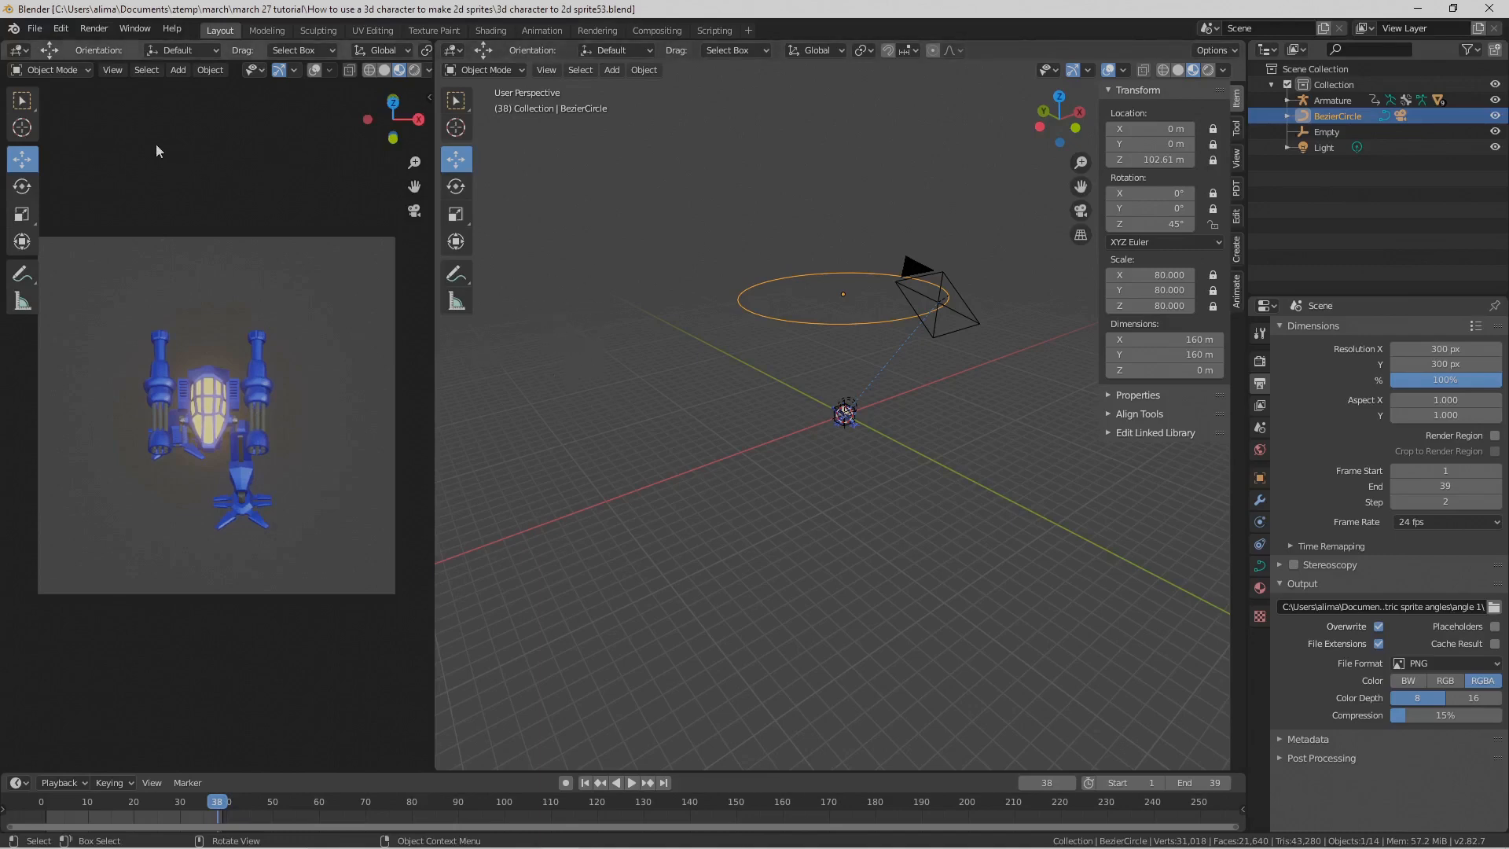
{"action": "left_click", "coordinate": [117, 71]}
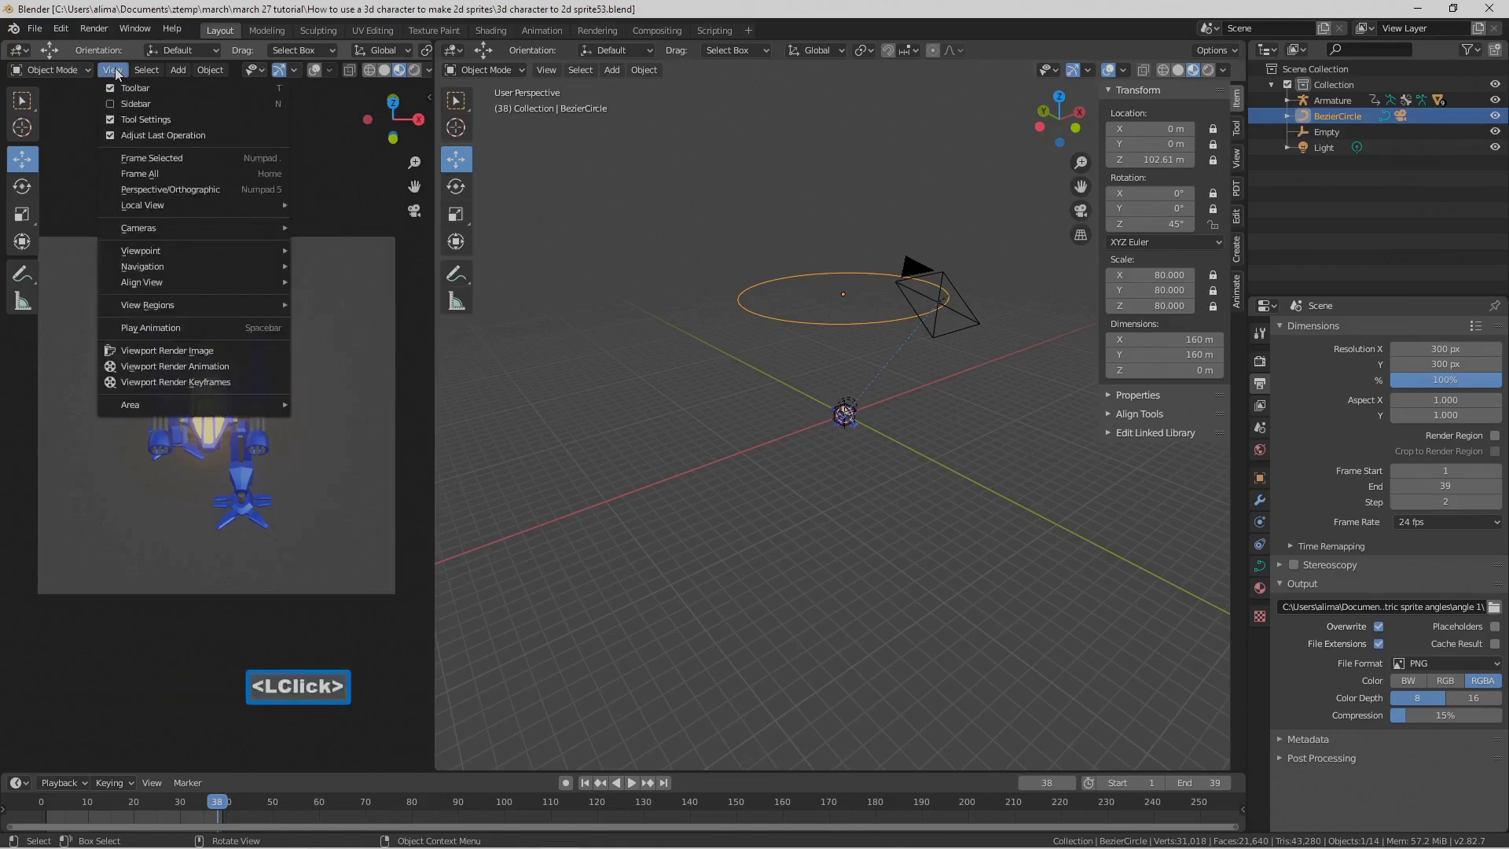
{"action": "left_click", "coordinate": [247, 366]}
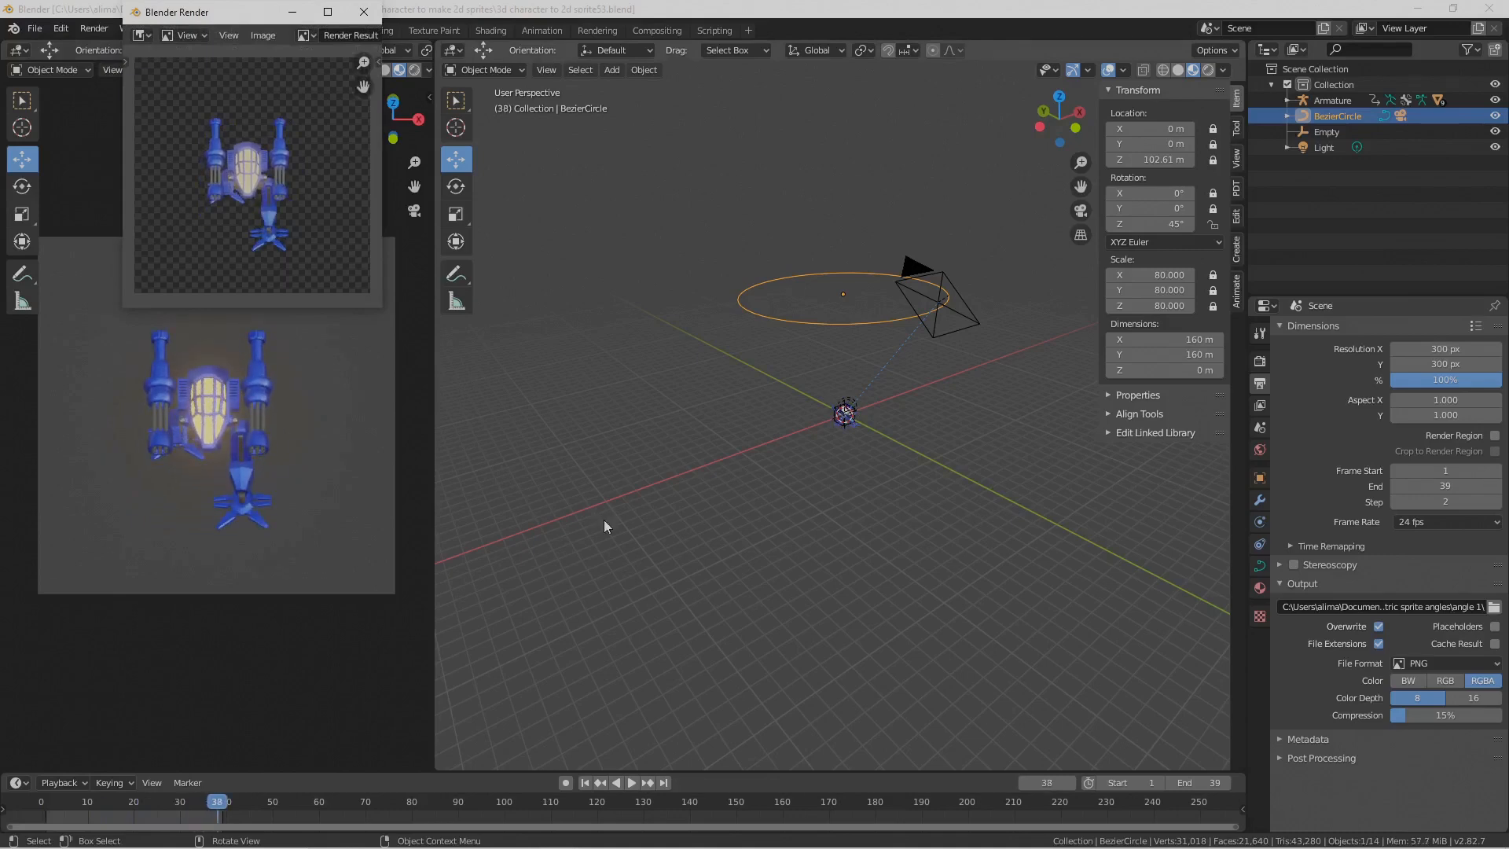
{"action": "left_click", "coordinate": [956, 653]}
{"action": "key", "text": "Pause"}
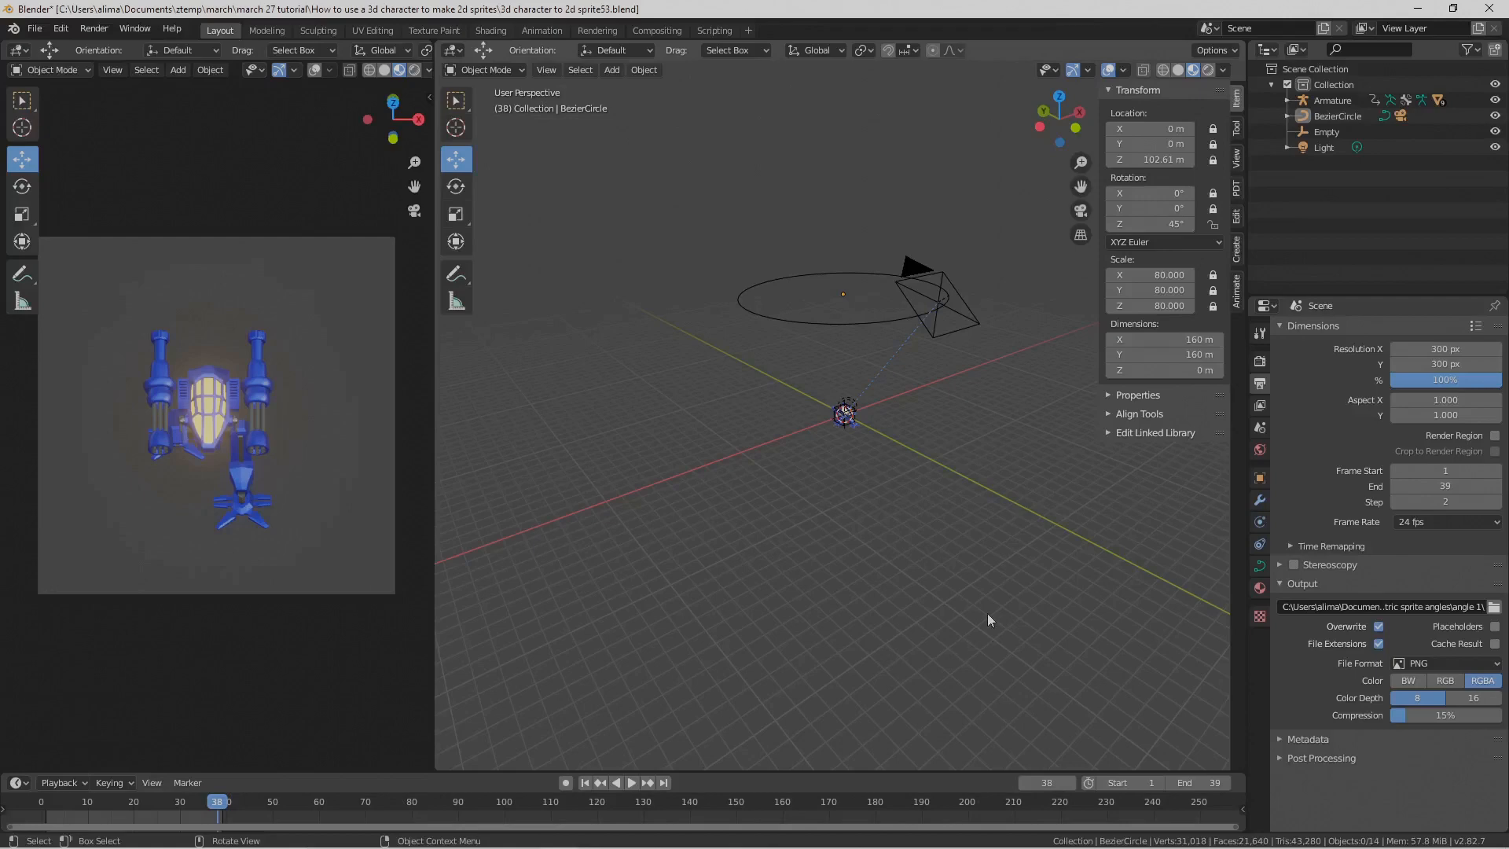
Step: Switch to the "angle 1" folder in File Explorer, look through the rendered sprite frames, and return to Blender
{"action": "mouse_move", "coordinate": [627, 836]}
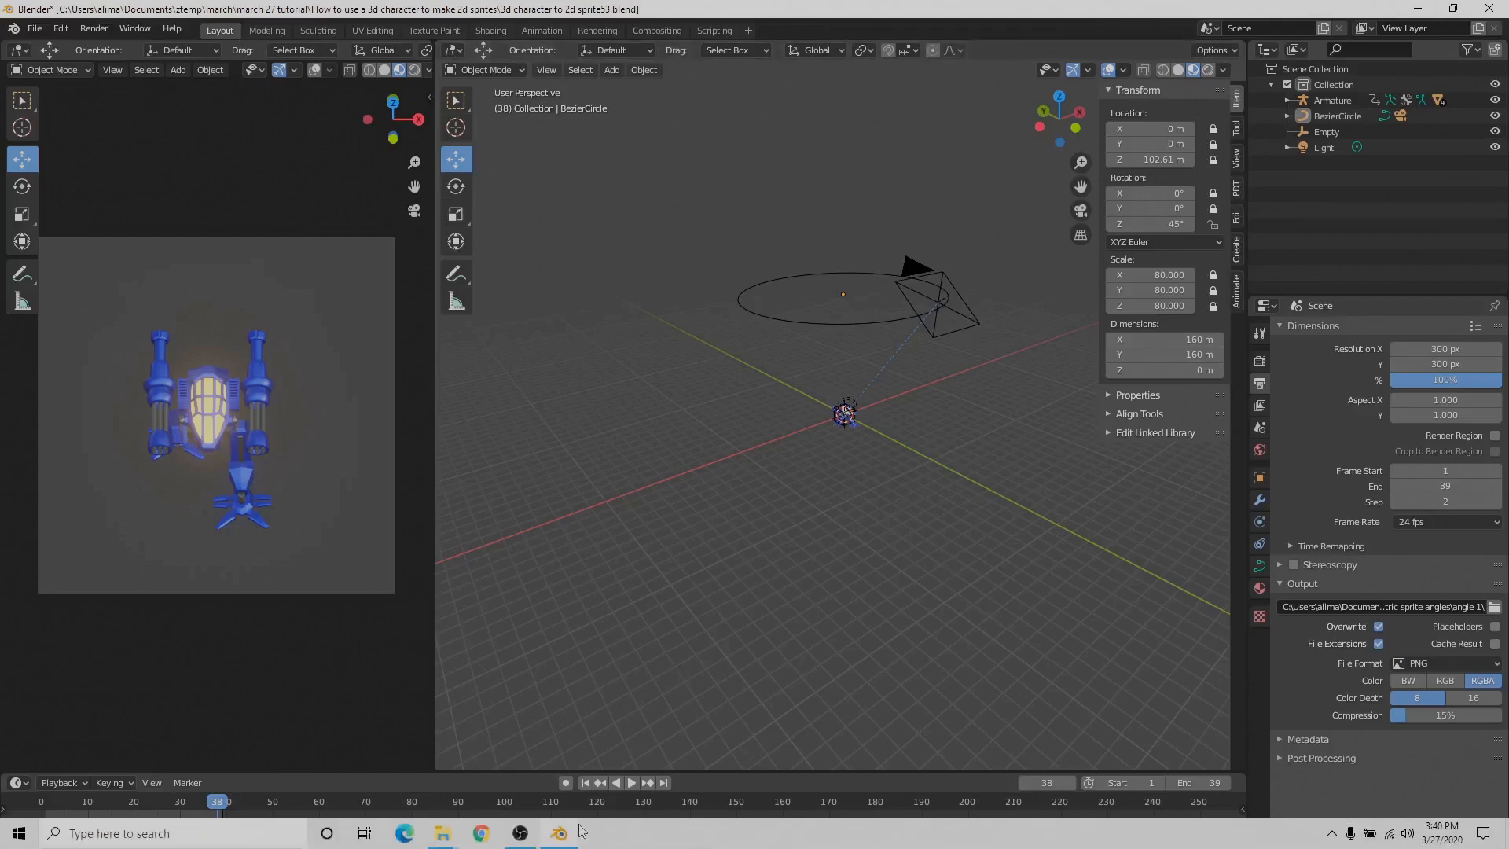
{"action": "mouse_move", "coordinate": [442, 835]}
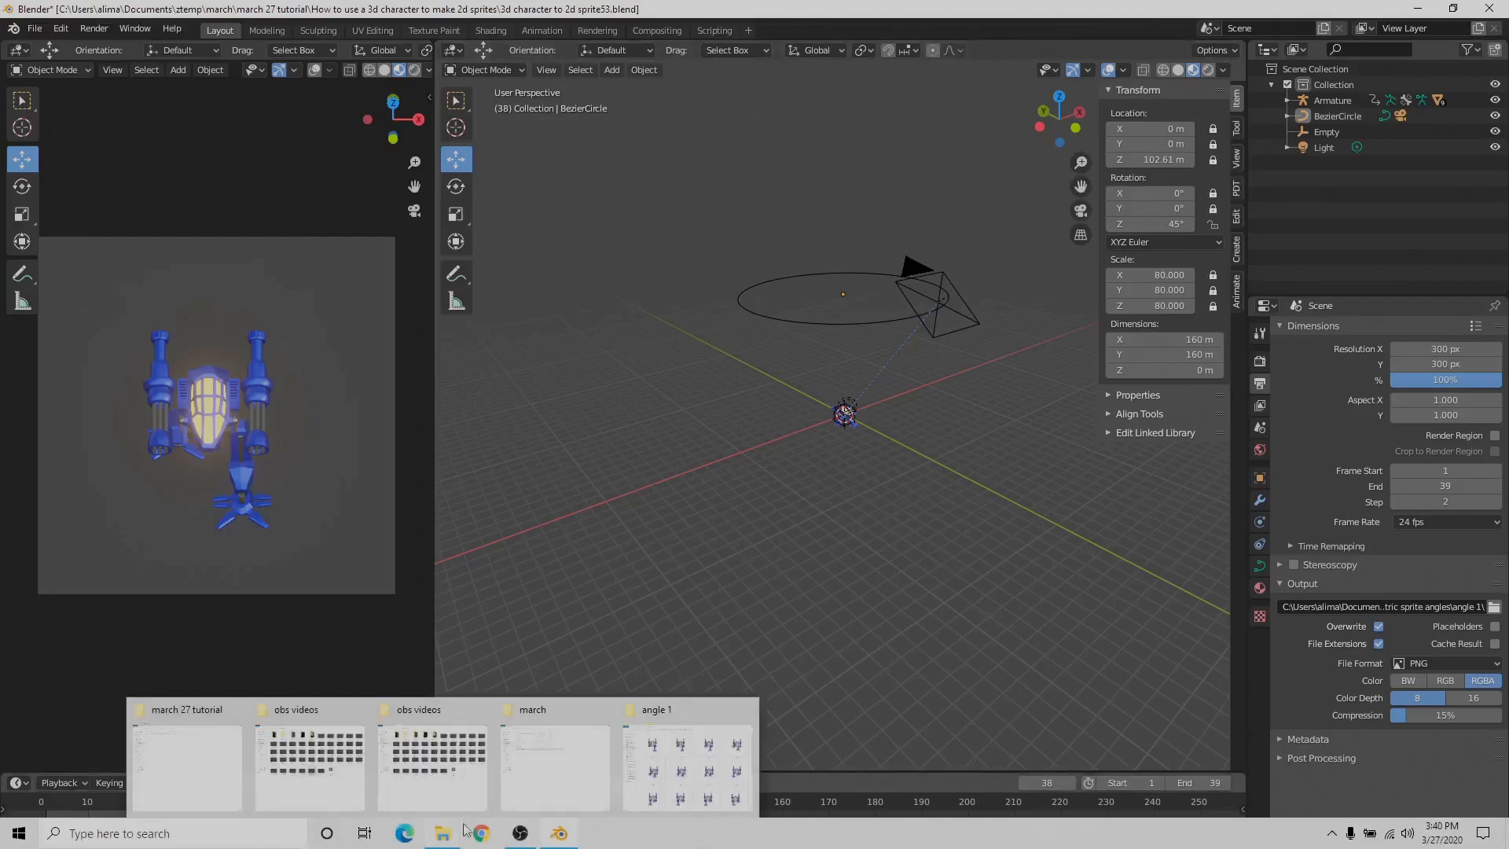
{"action": "left_click", "coordinate": [669, 781]}
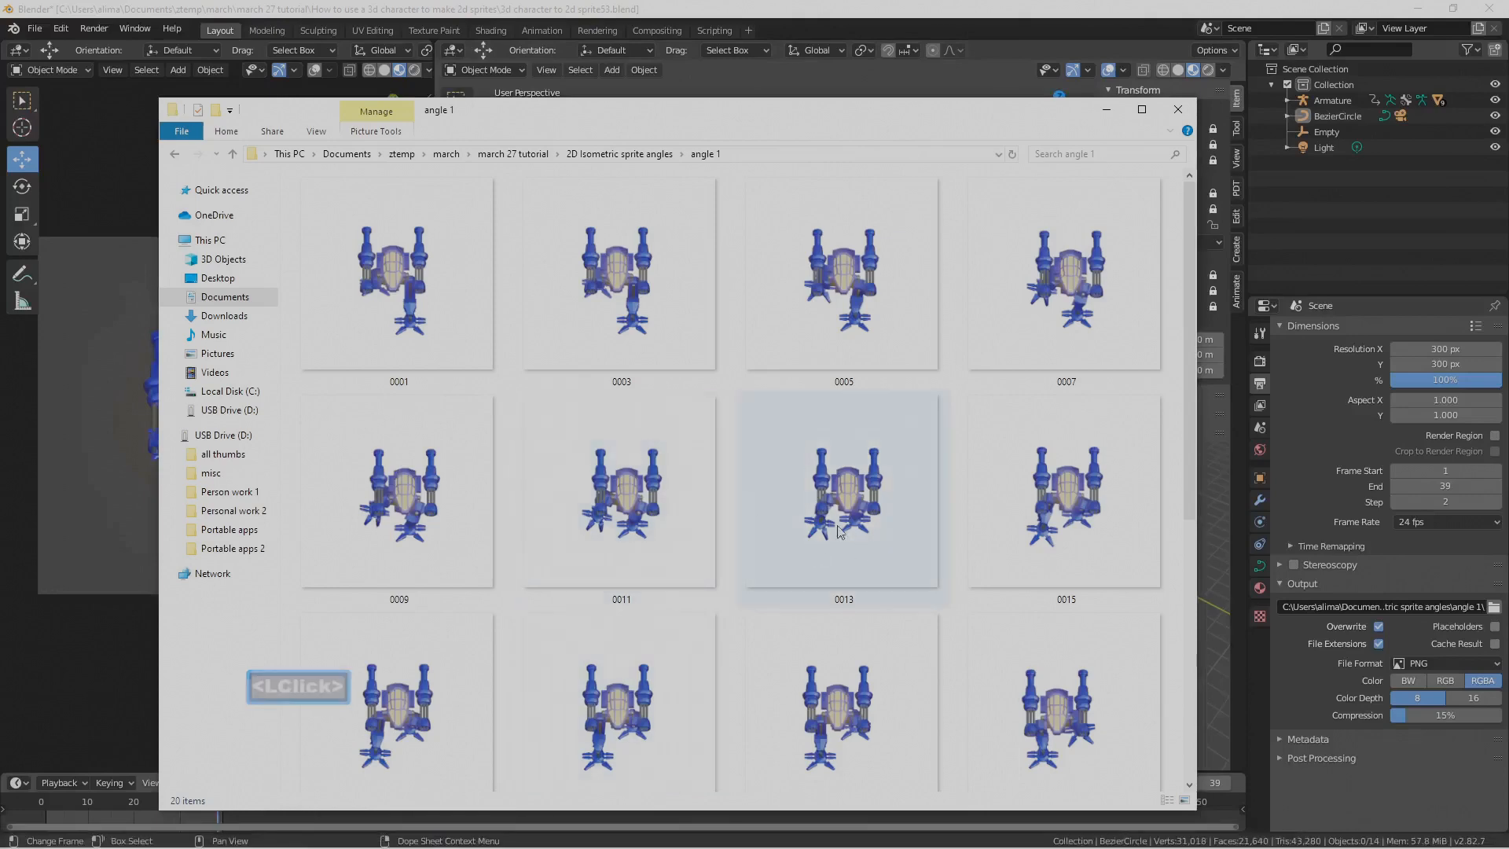
{"action": "scroll", "coordinate": [1042, 577], "scroll_direction": "down", "scroll_amount": 4}
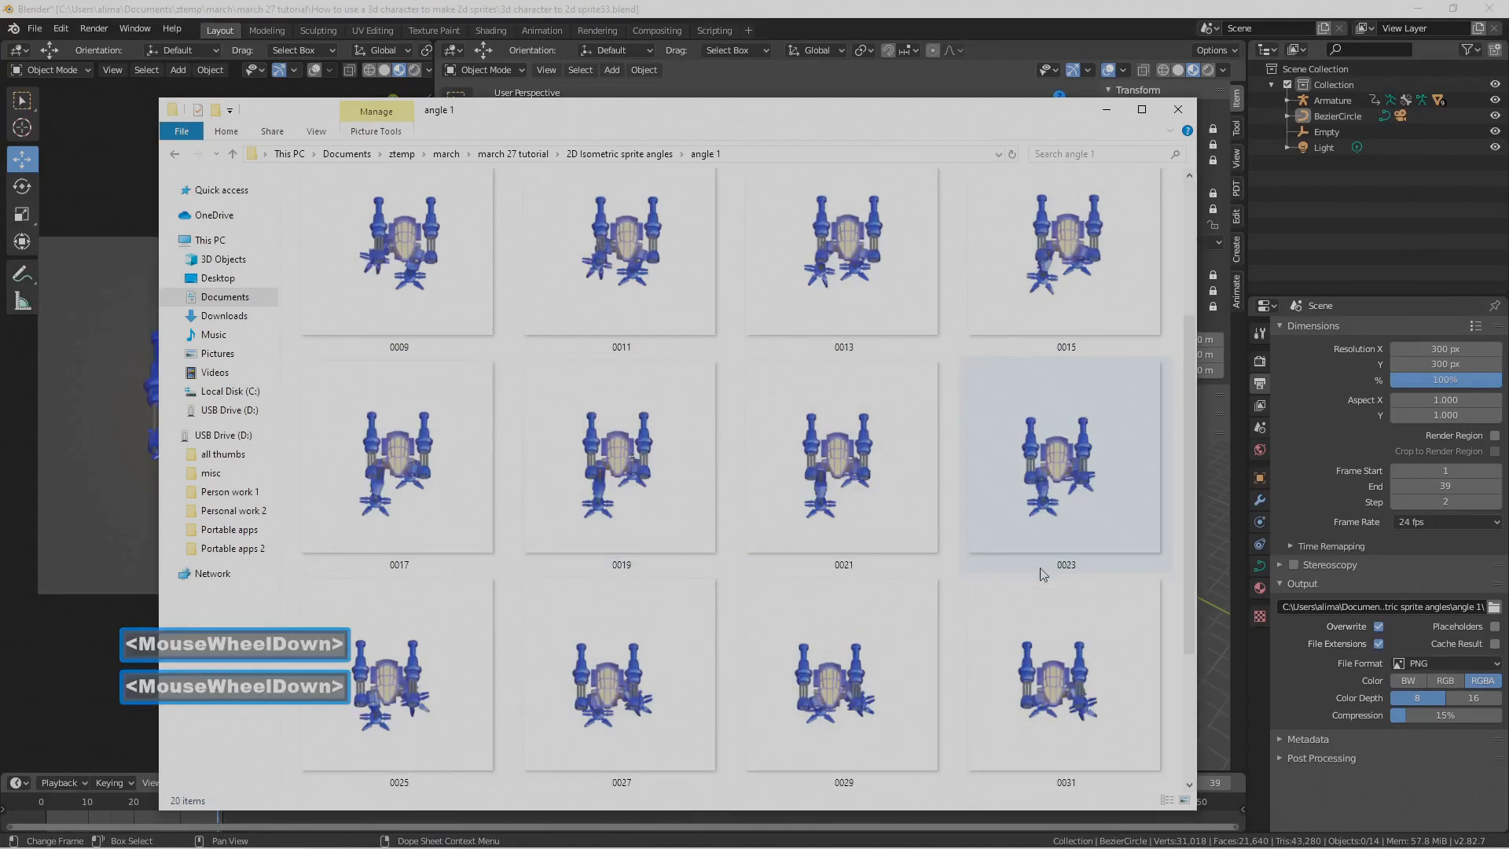
{"action": "scroll", "coordinate": [1042, 578], "scroll_direction": "down", "scroll_amount": 2}
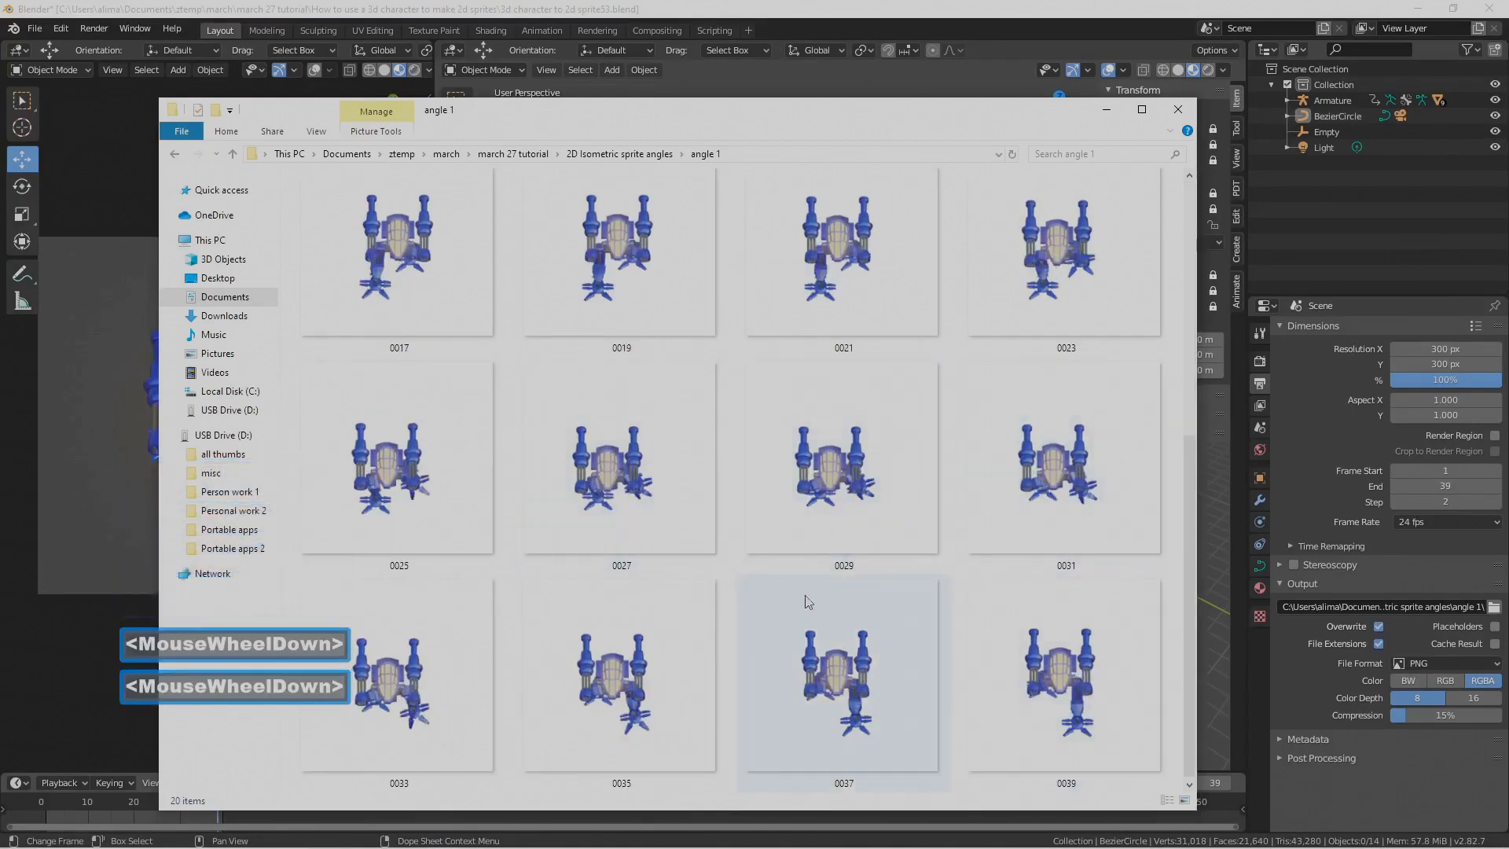
{"action": "scroll", "coordinate": [900, 569], "scroll_direction": "up", "scroll_amount": 4}
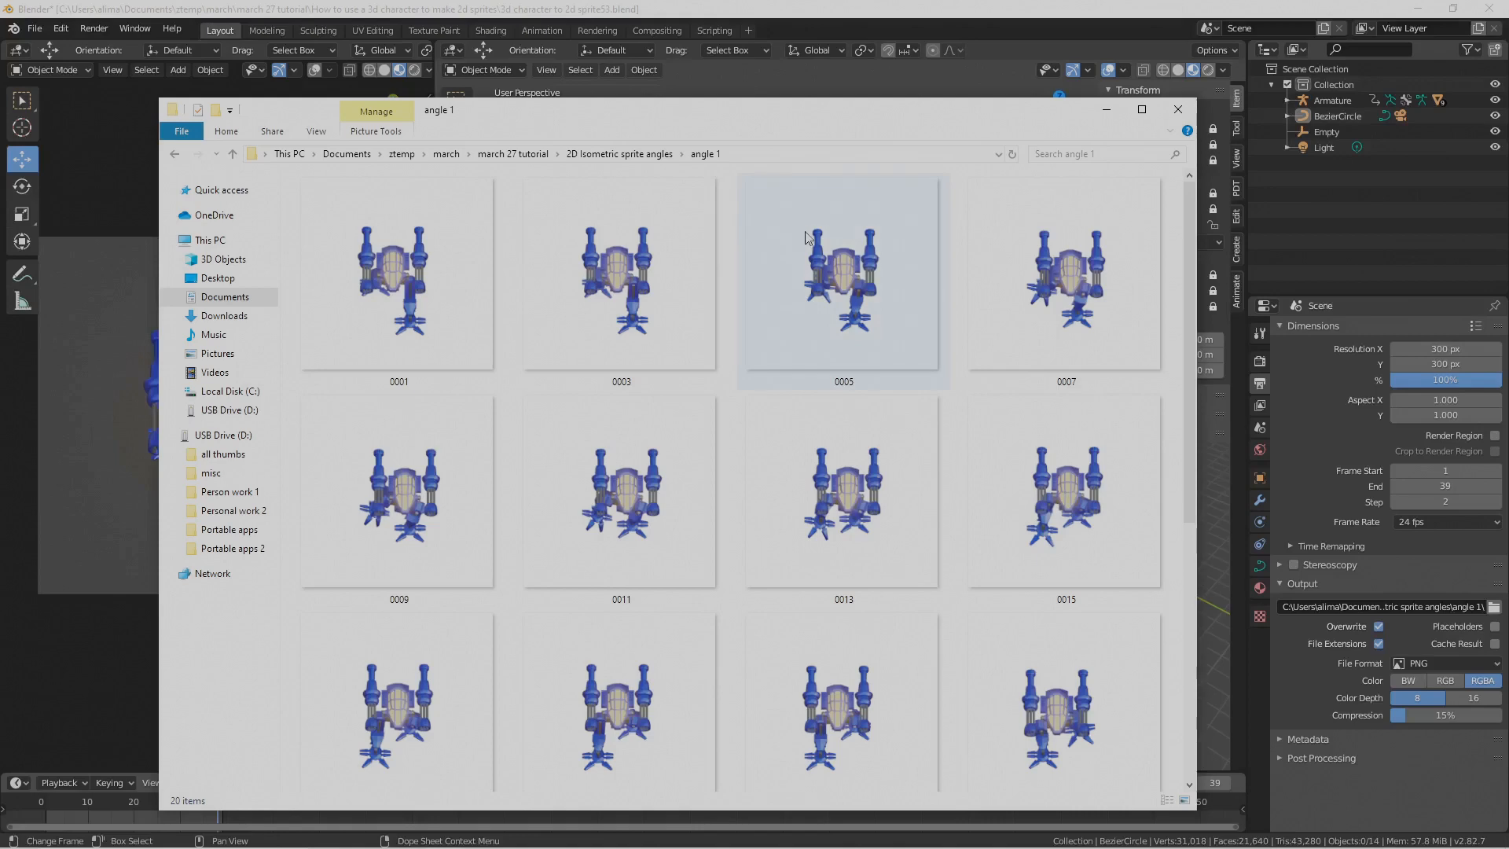
{"action": "left_click", "coordinate": [174, 154]}
{"action": "left_click", "coordinate": [674, 98]}
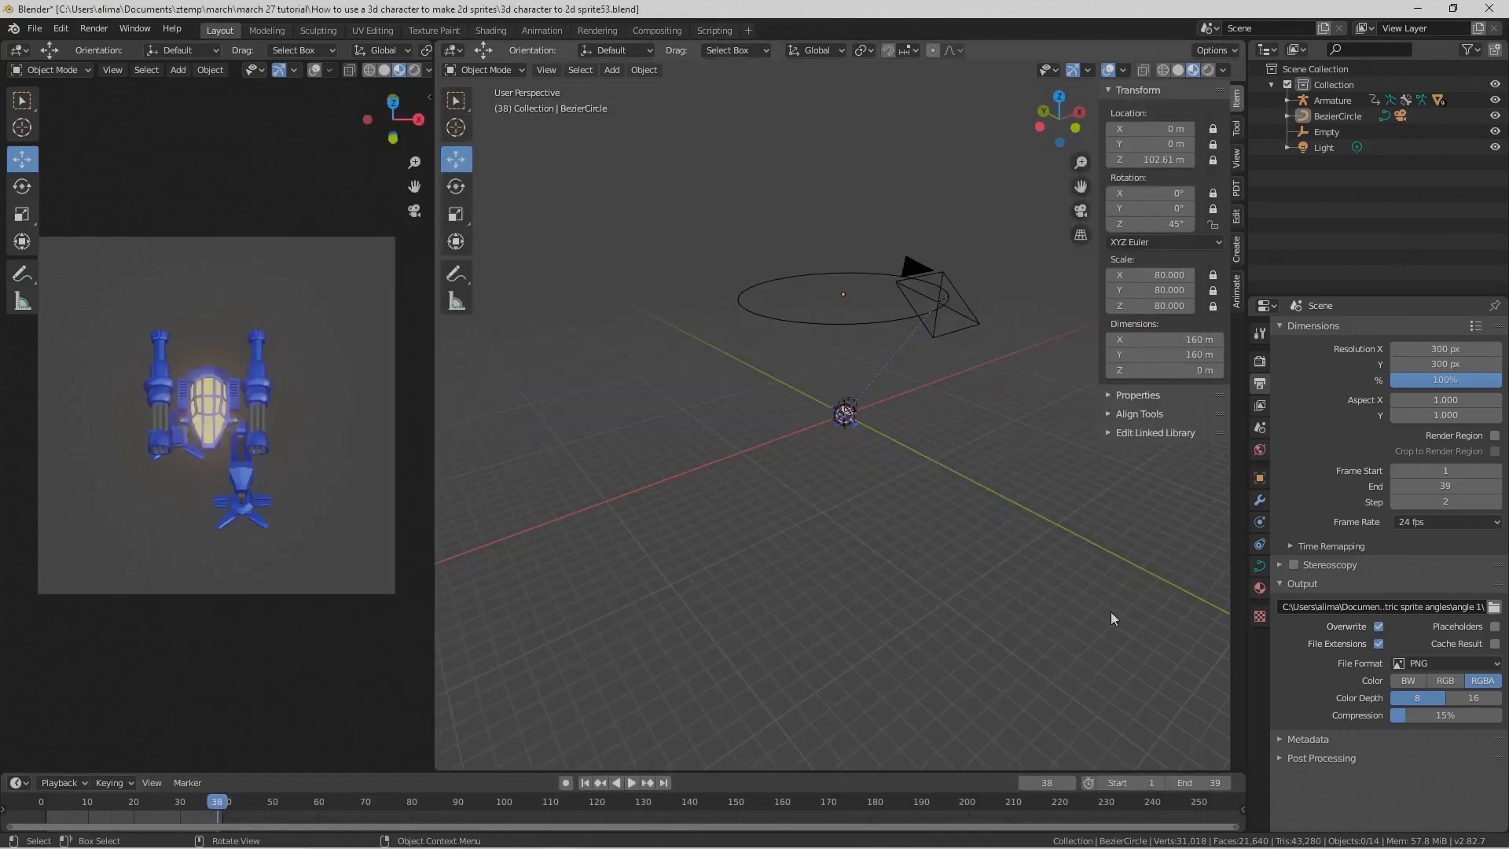
Step: Set the BezierCircle's Z rotation to 90° to move the camera to the second angle
{"action": "left_click", "coordinate": [1162, 223]}
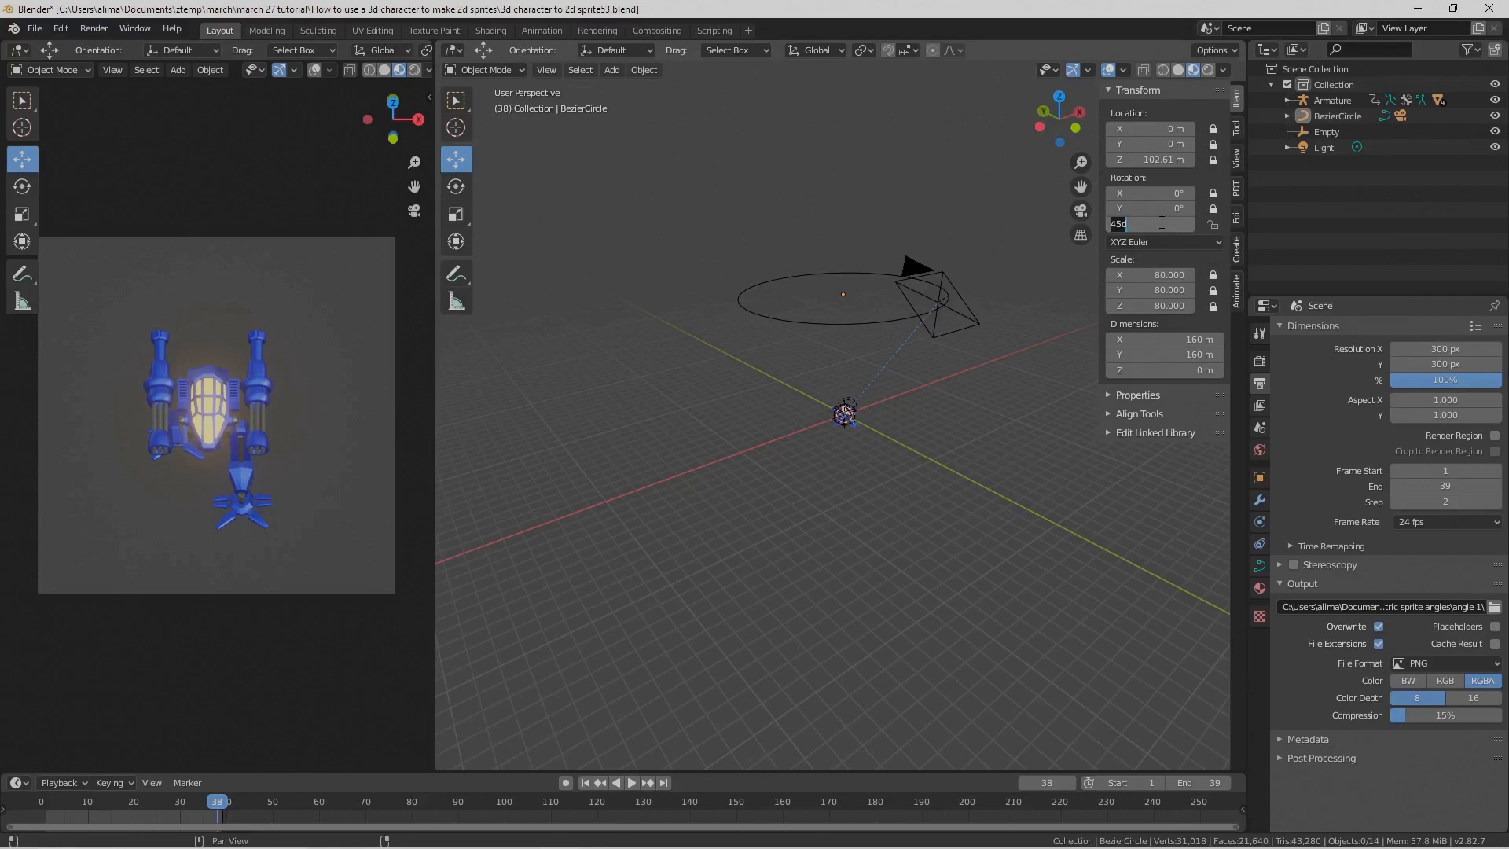
{"action": "type", "text": "90"}
{"action": "key", "text": "Return"}
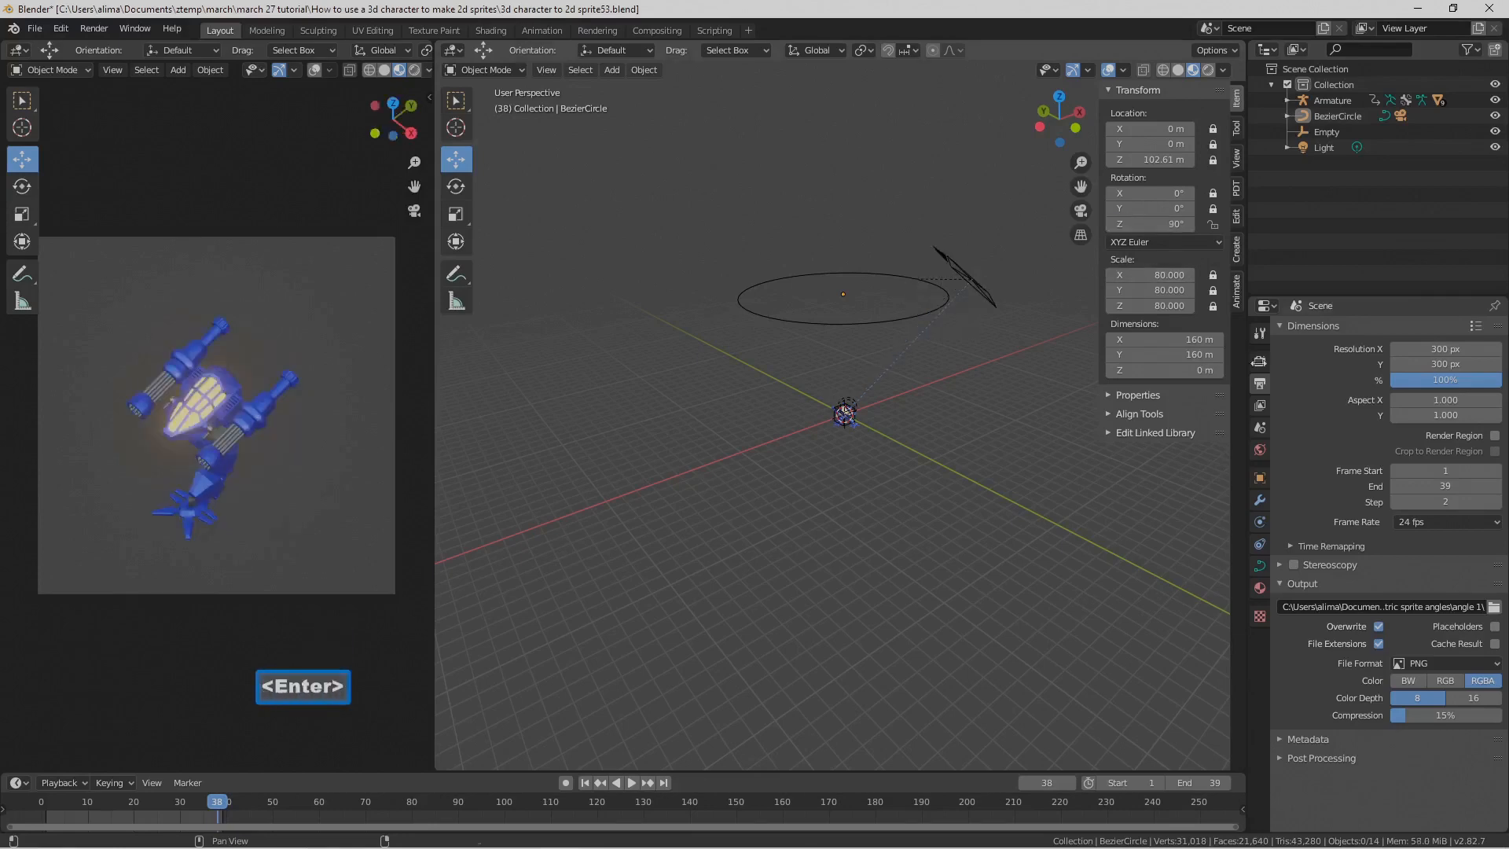
Step: Set the render output folder to "angle 2" and run a Viewport Render Animation from the camera view
{"action": "left_click", "coordinate": [1493, 607]}
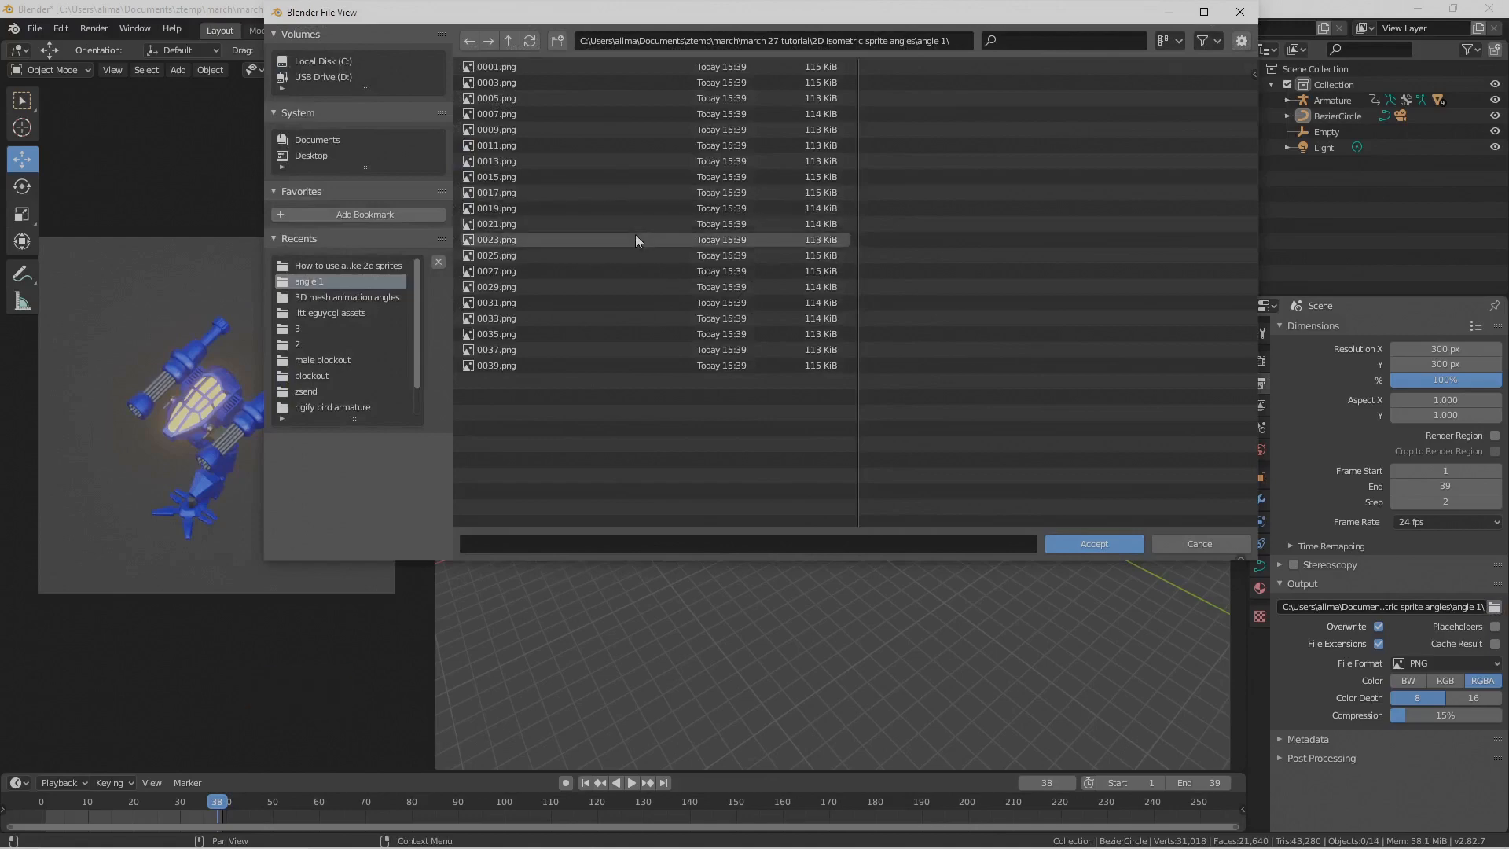
{"action": "left_click", "coordinate": [507, 44]}
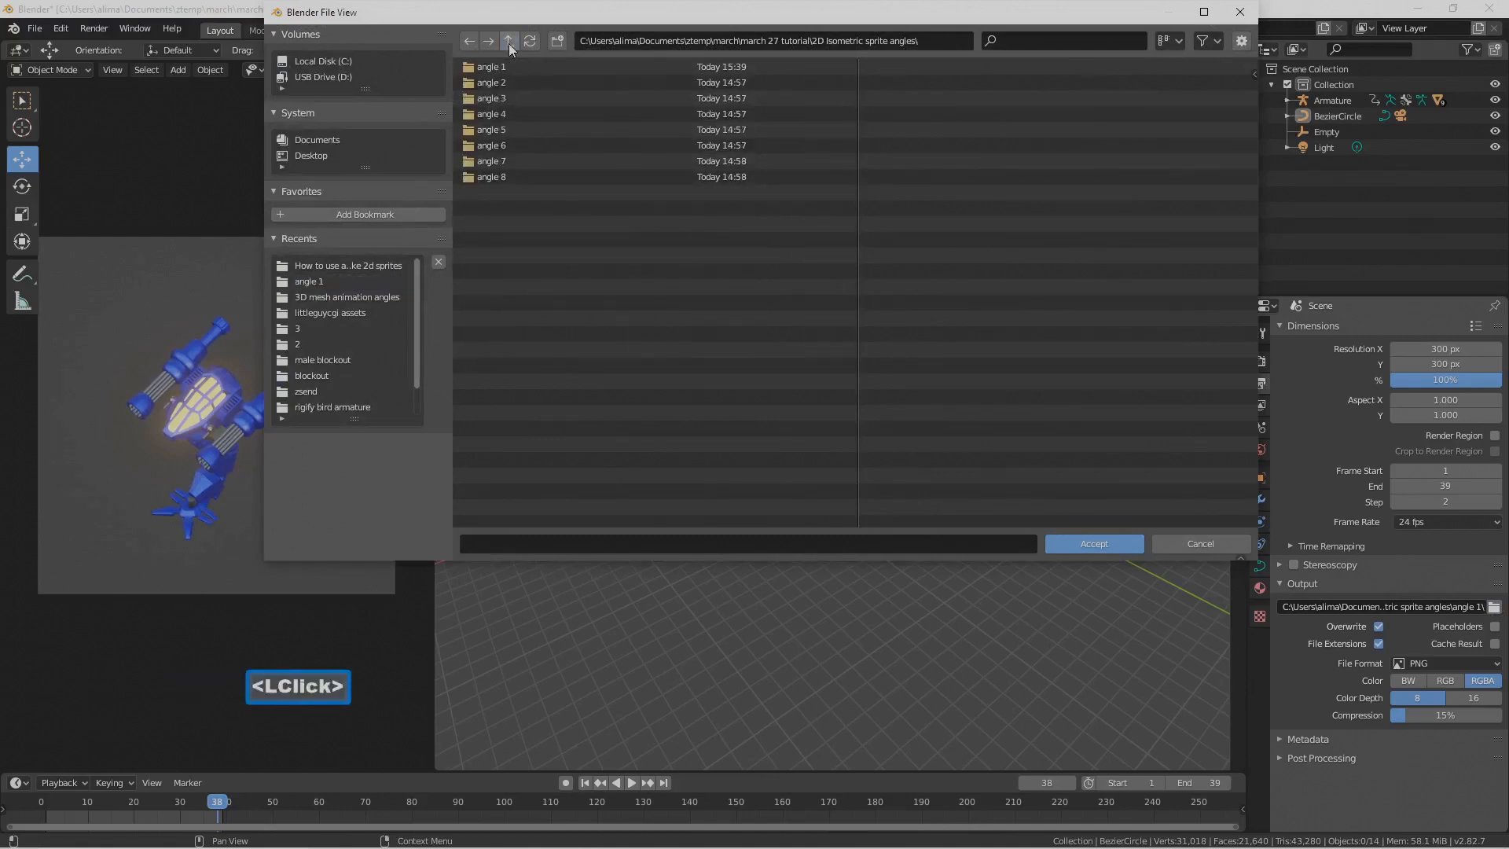
{"action": "double_click", "coordinate": [527, 80]}
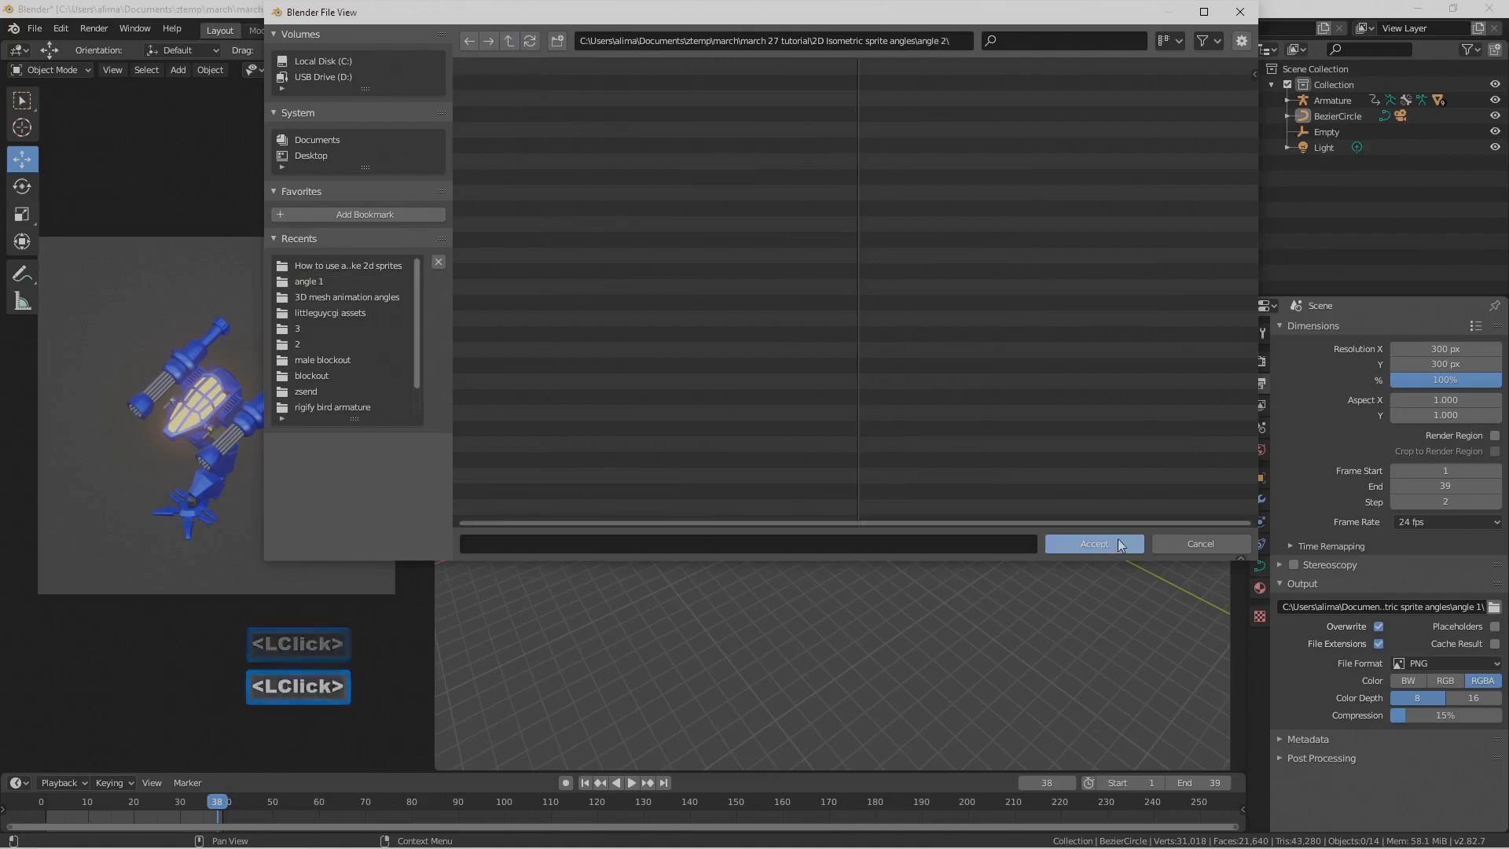
{"action": "left_click", "coordinate": [1093, 544]}
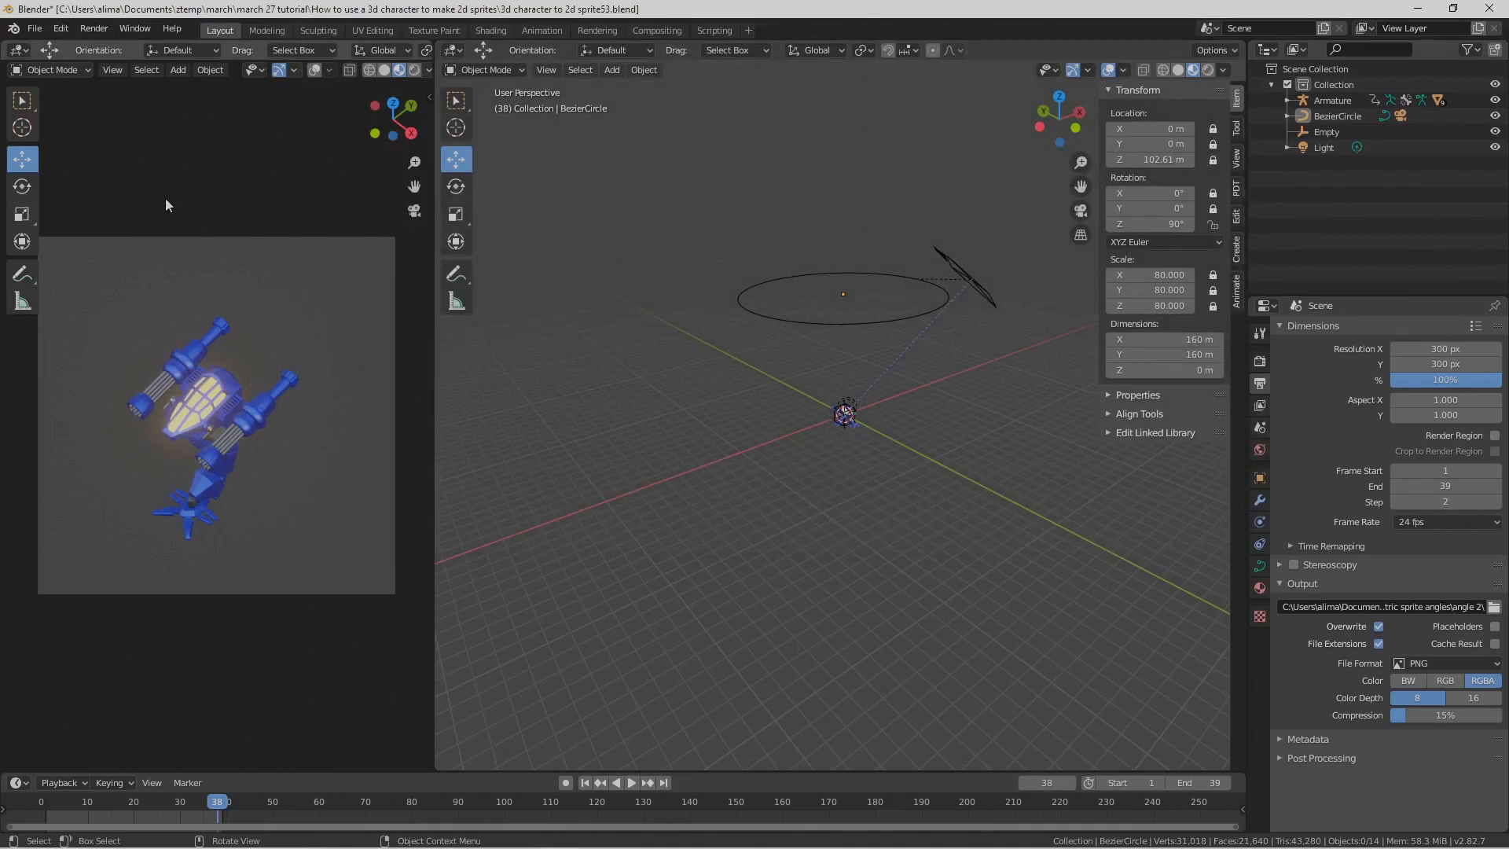
{"action": "left_click", "coordinate": [118, 69]}
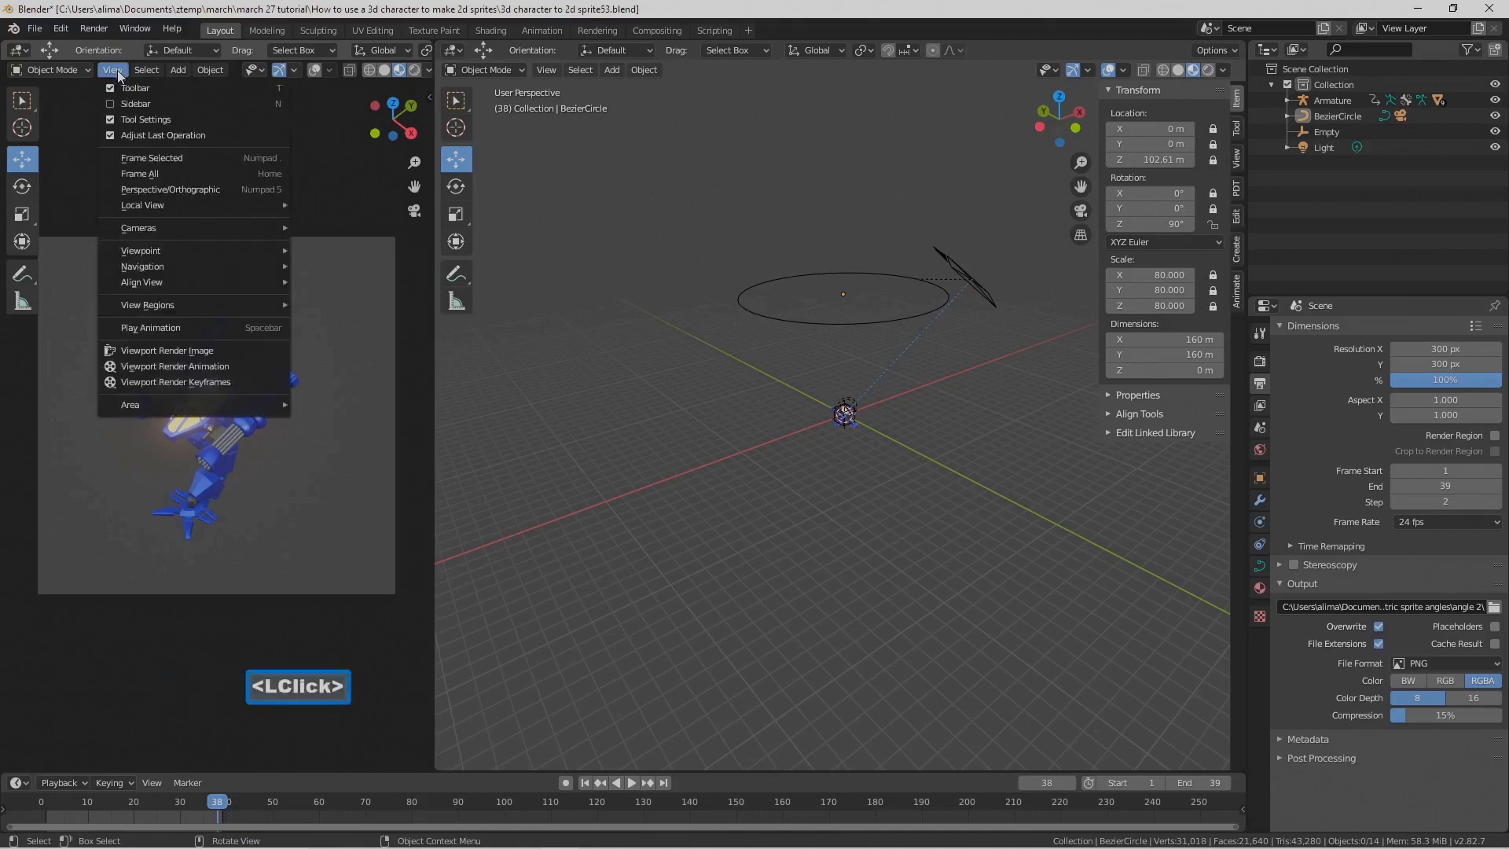
{"action": "left_click", "coordinate": [242, 364]}
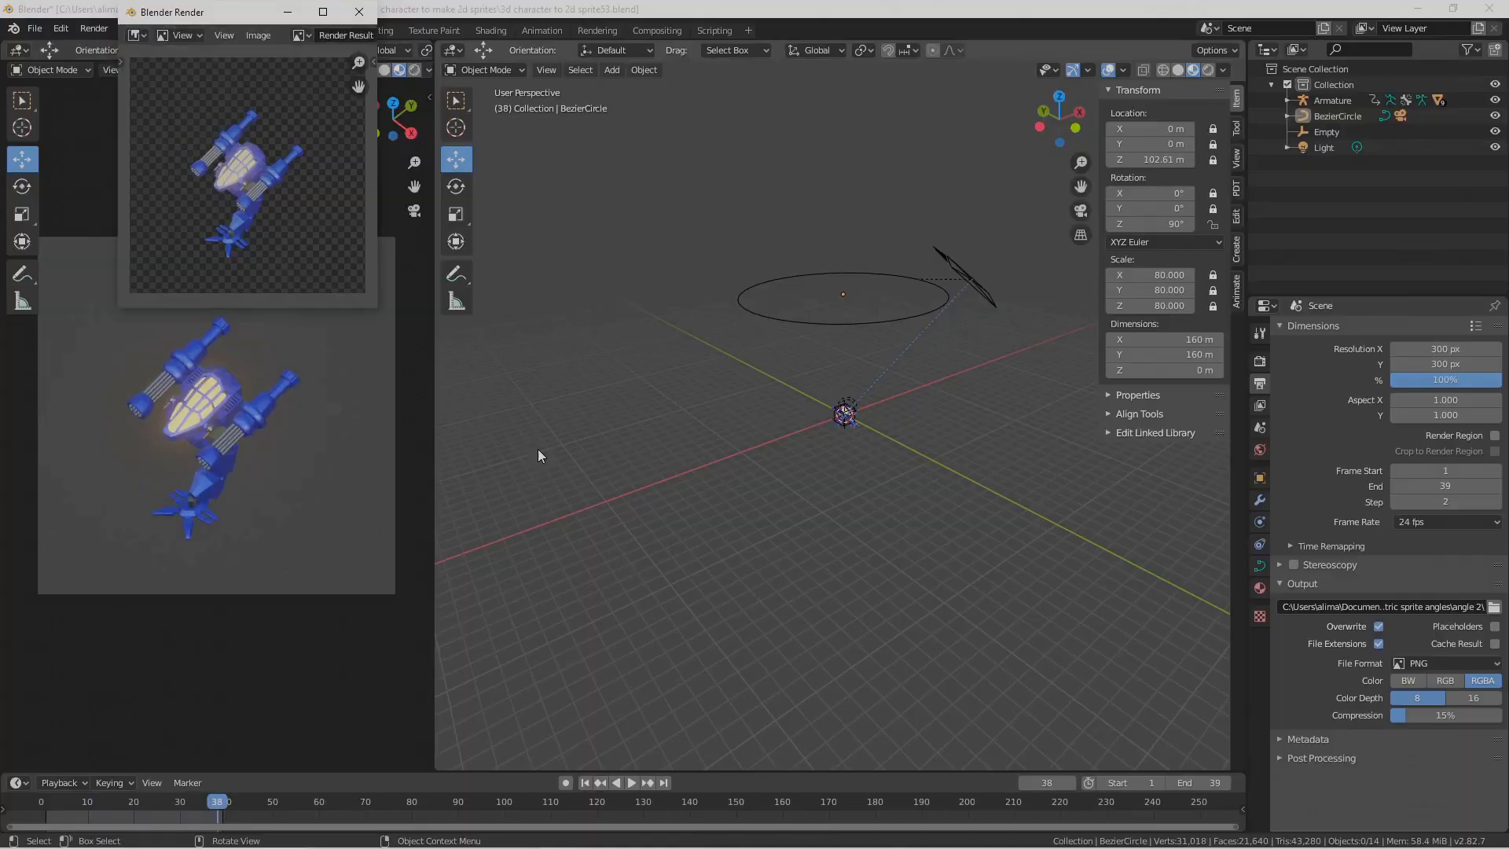
{"action": "key", "text": "Pause"}
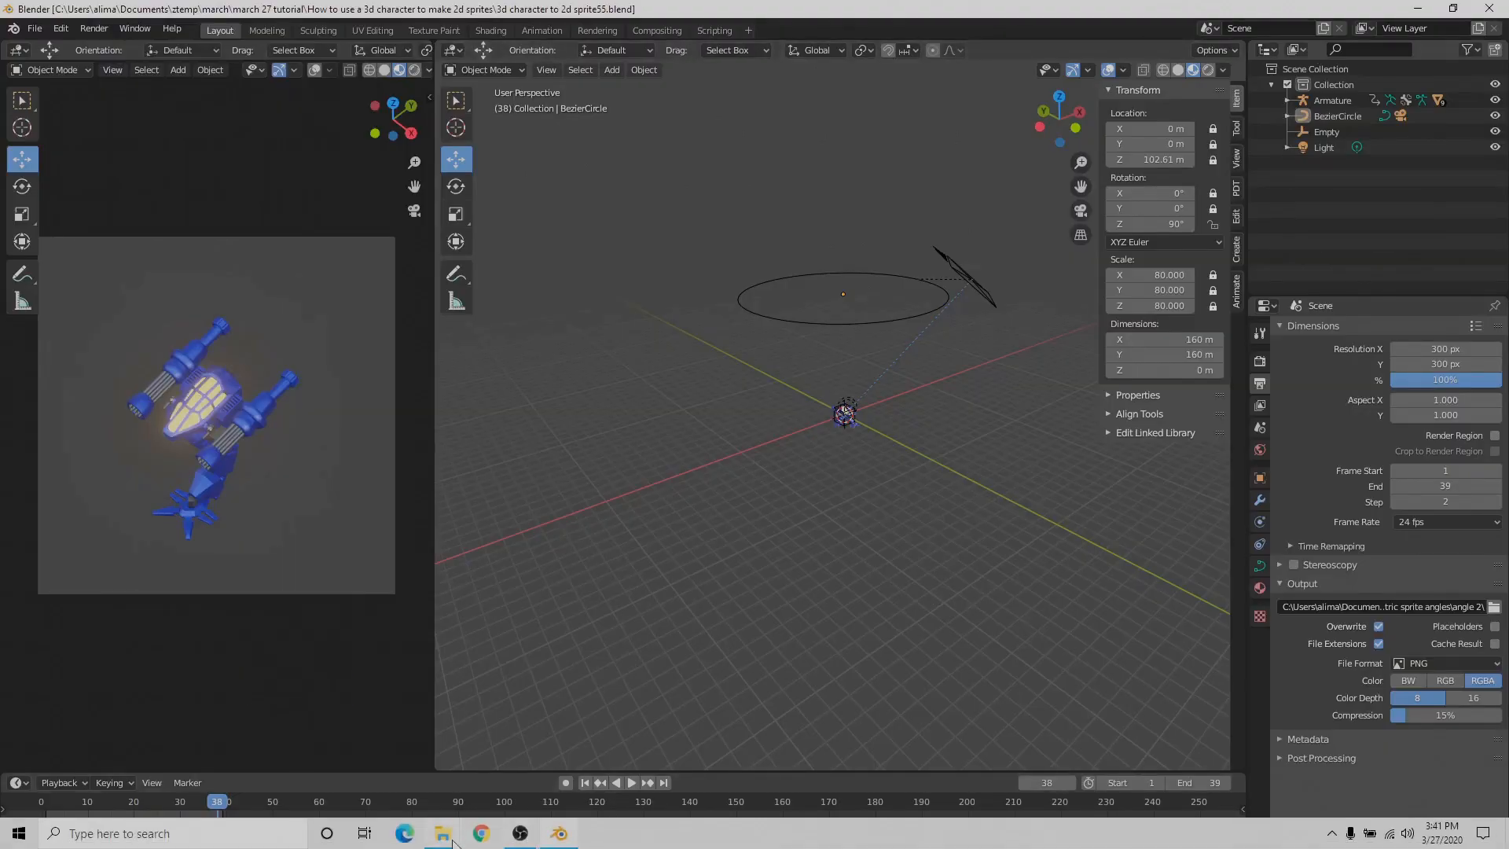
Step: Switch to File Explorer, inspect the sprites in the "angle 2" folder as extra large icons, and close the window to return to Blender
{"action": "left_click", "coordinate": [442, 833]}
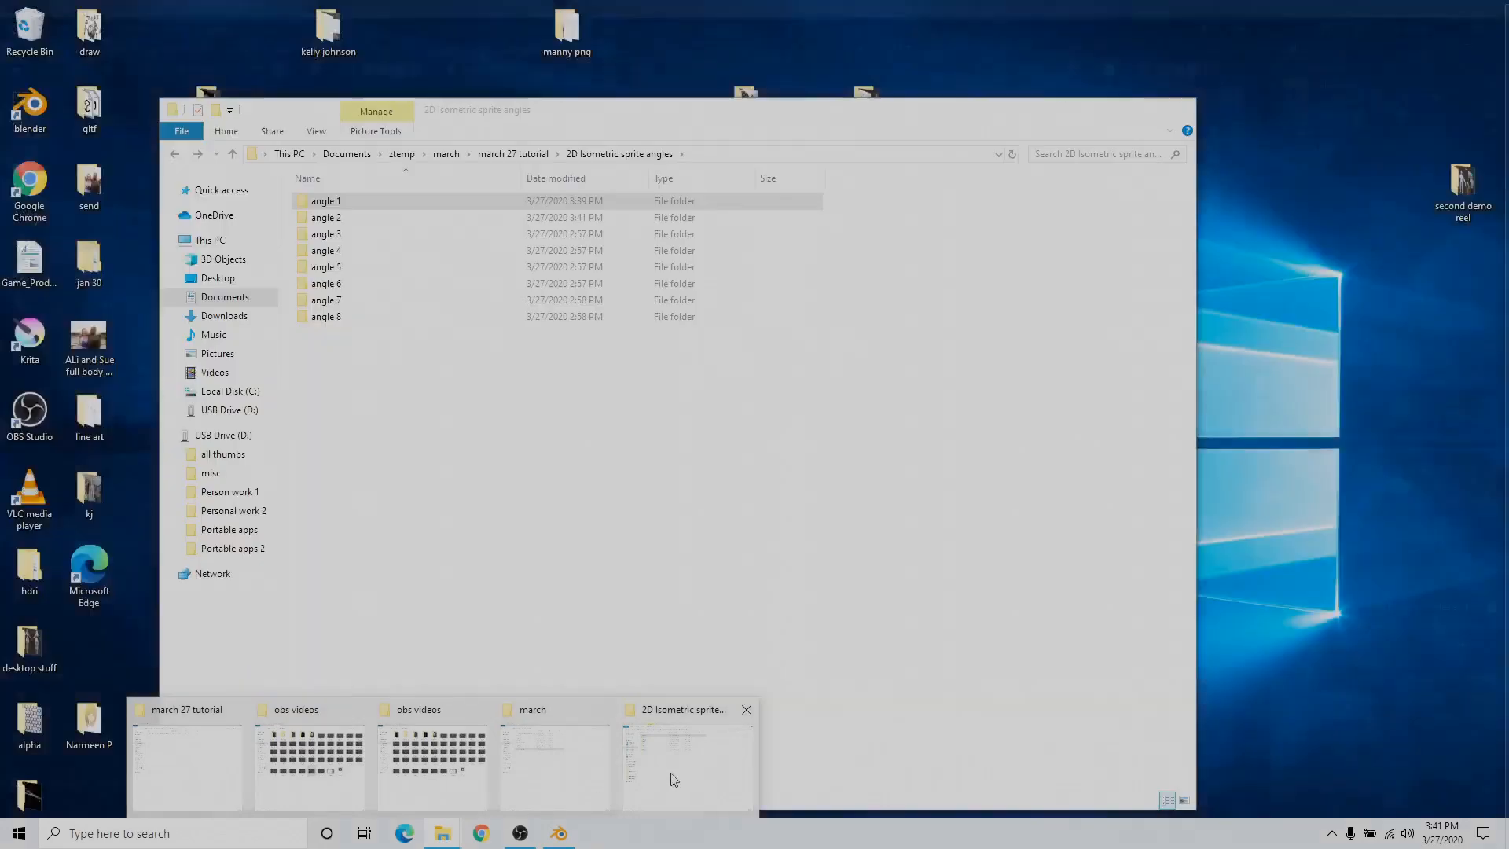
{"action": "left_click", "coordinate": [670, 775]}
{"action": "double_click", "coordinate": [406, 220]}
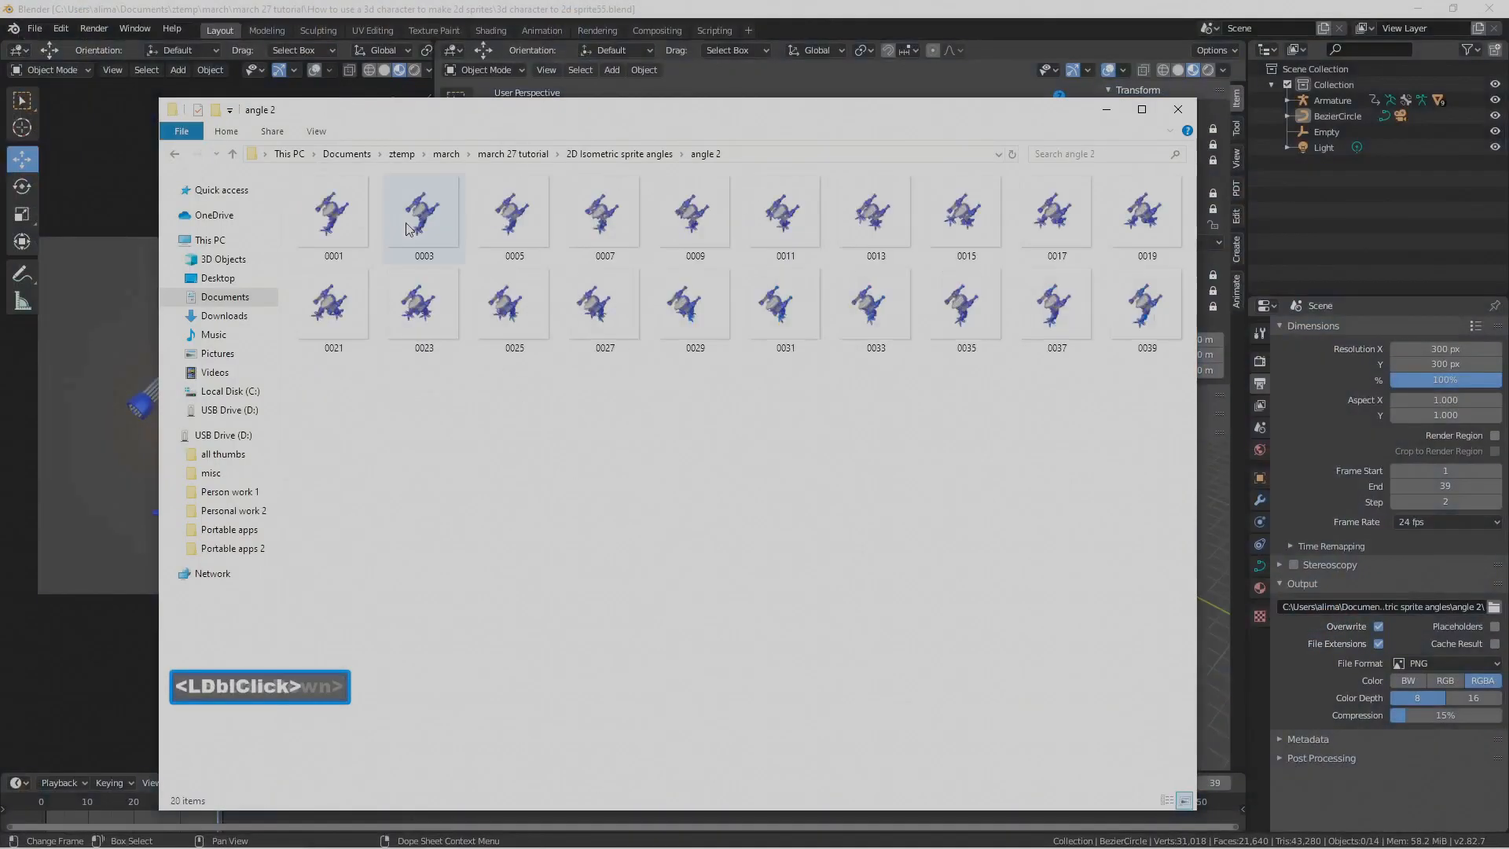
{"action": "left_click", "coordinate": [316, 133]}
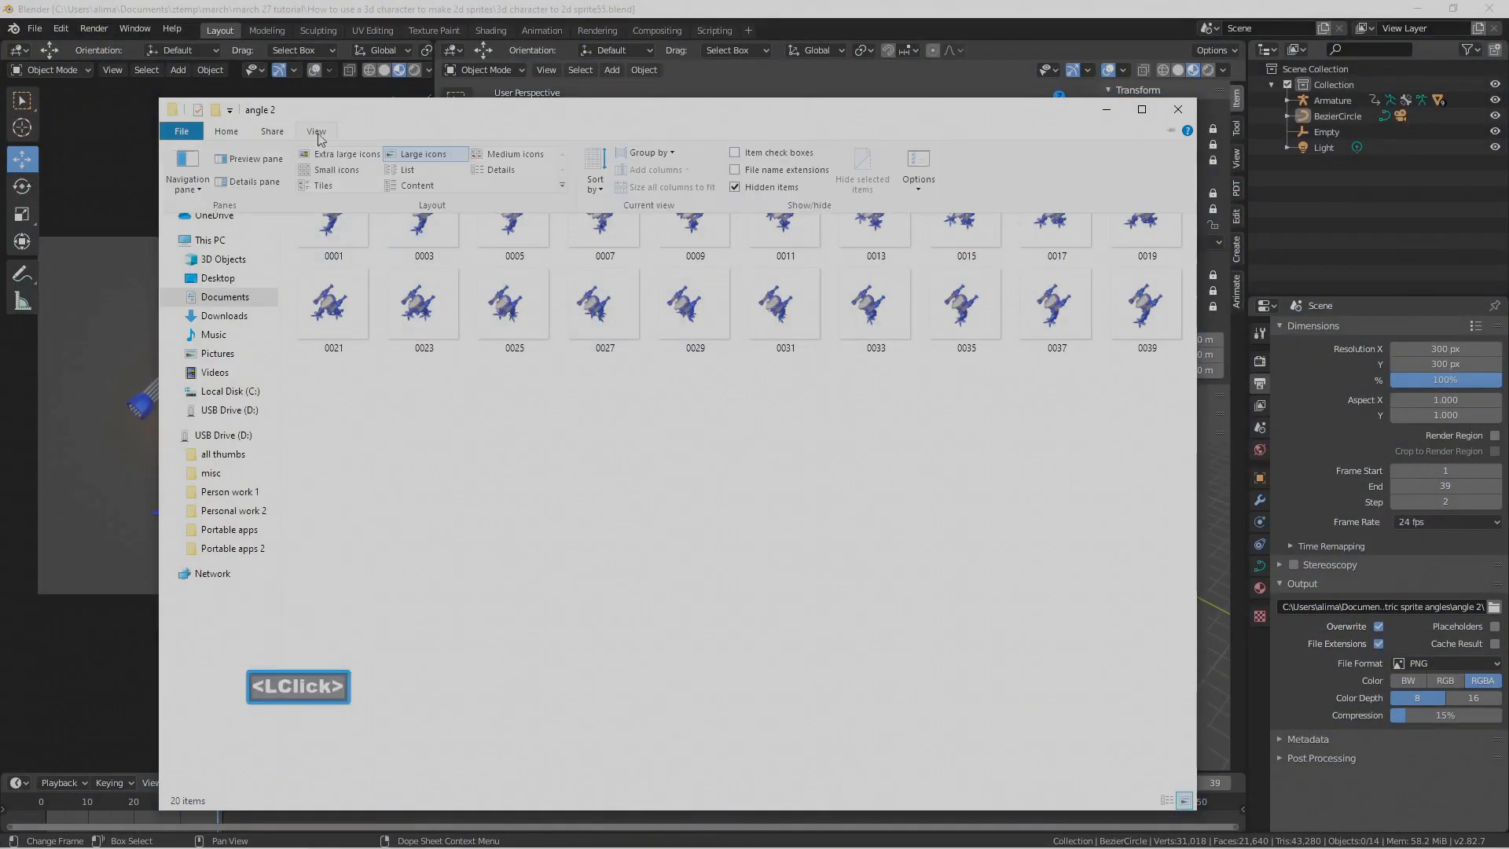
{"action": "left_click", "coordinate": [324, 157]}
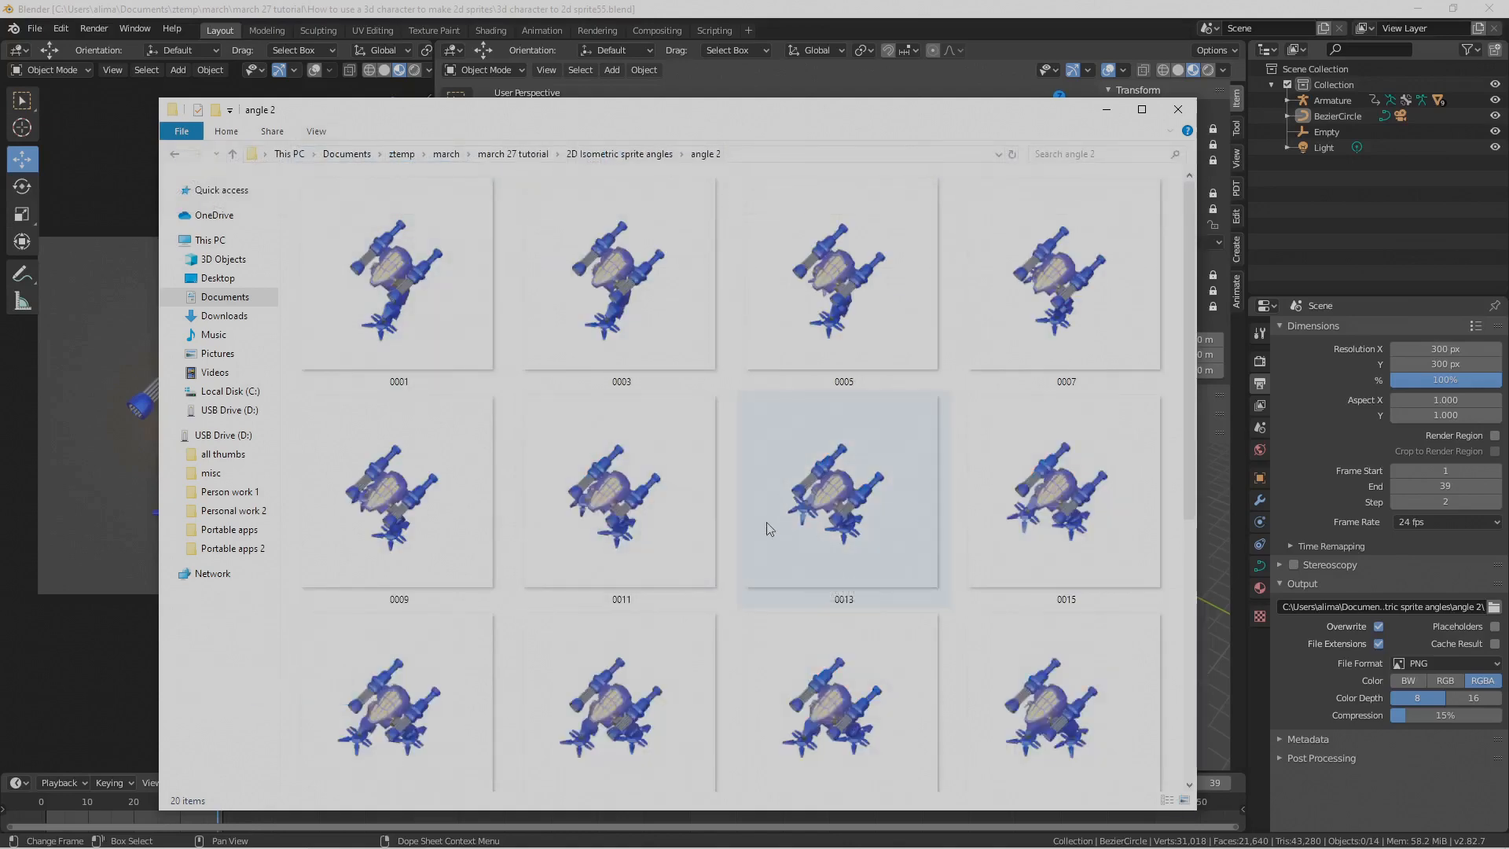
{"action": "left_click", "coordinate": [175, 154]}
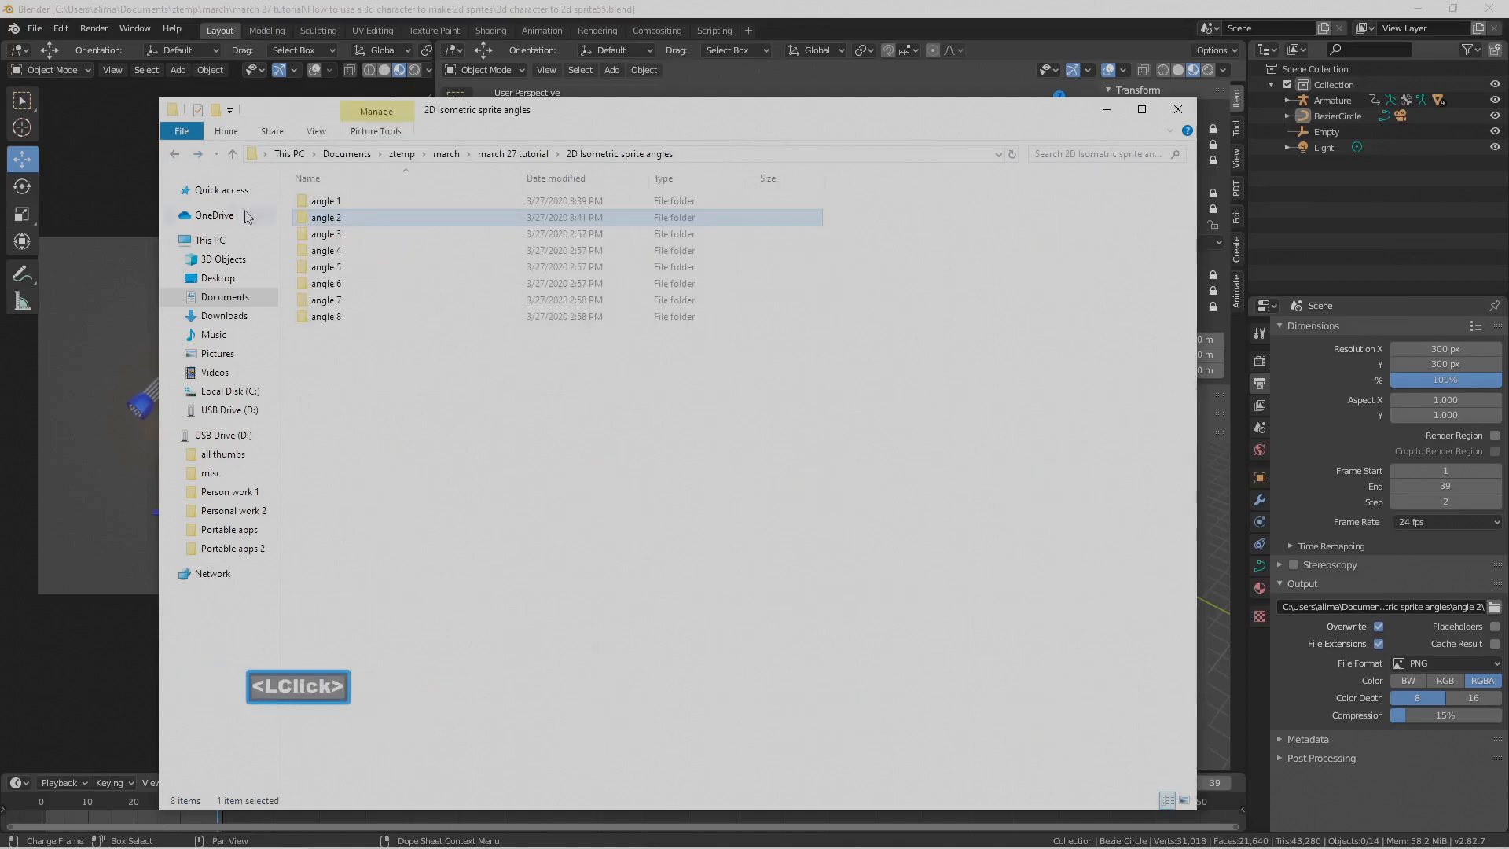
{"action": "left_click", "coordinate": [1177, 109]}
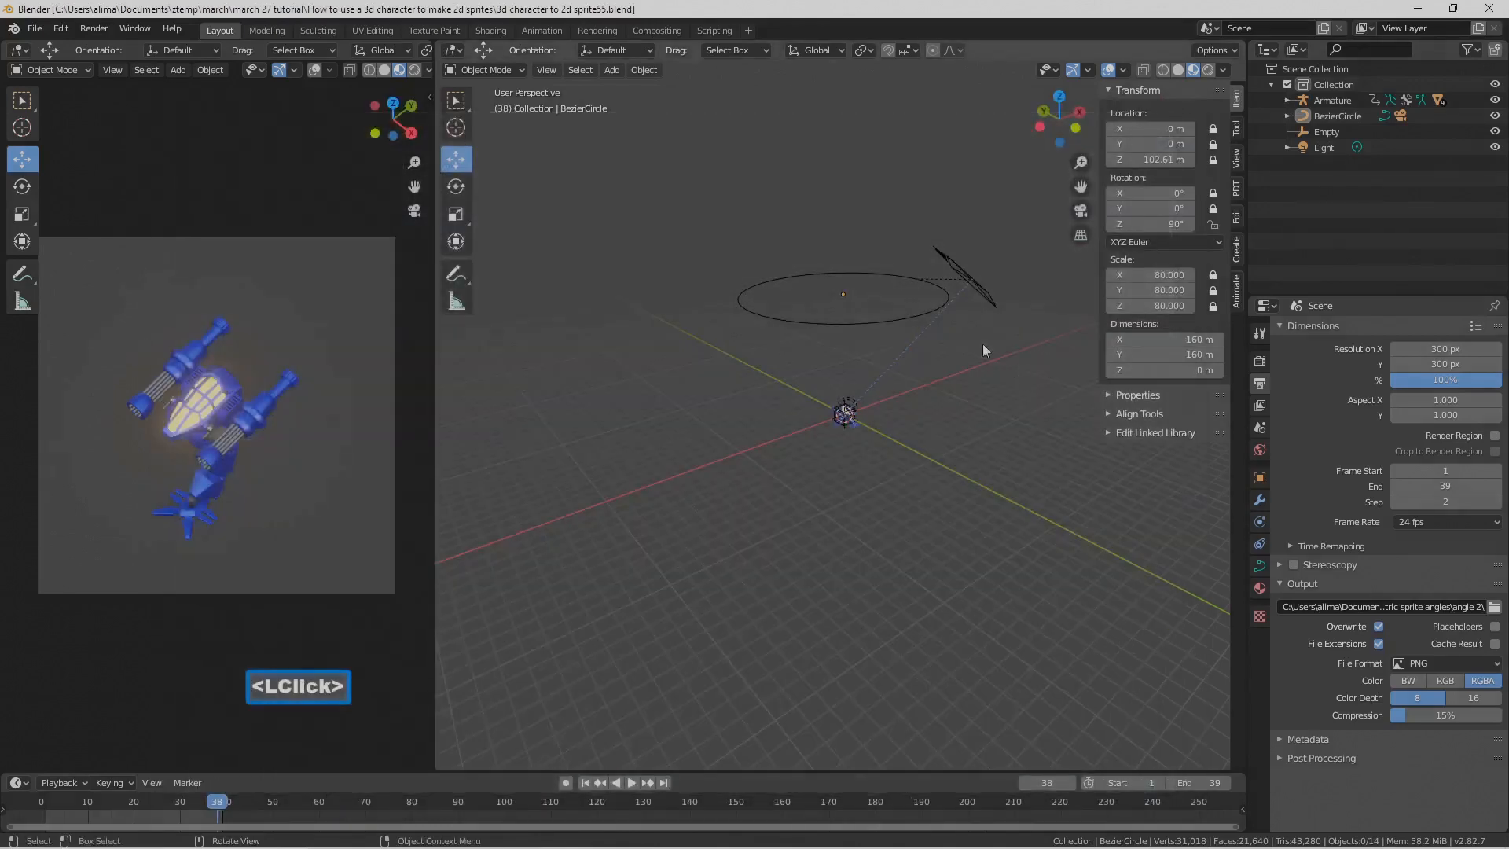
Step: Select the BezierCircle and set its Z rotation to 135° to move the camera to the third angle
{"action": "left_click", "coordinate": [899, 318]}
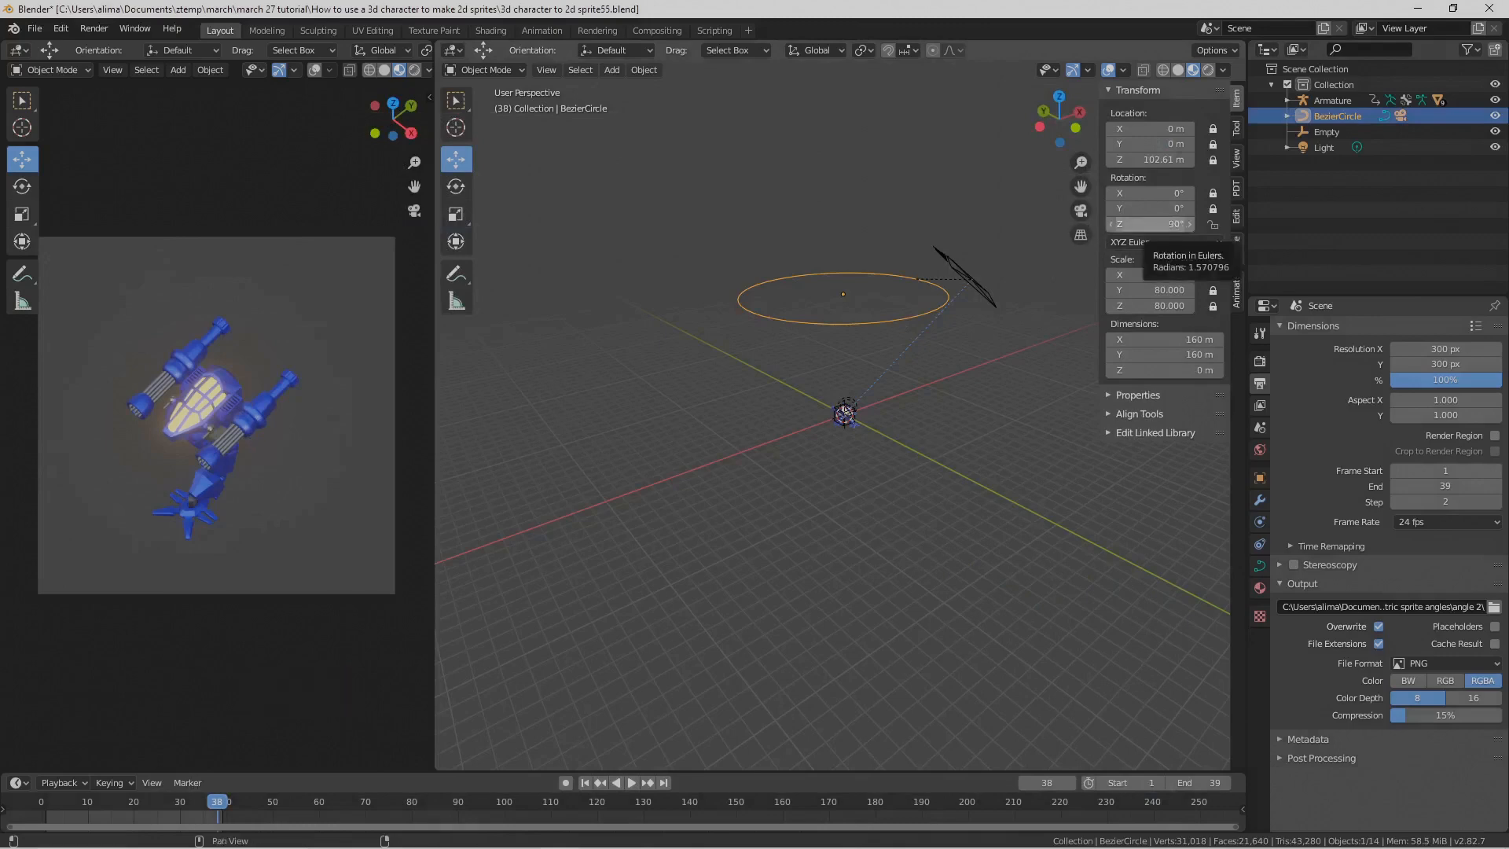
{"action": "left_click", "coordinate": [1167, 225]}
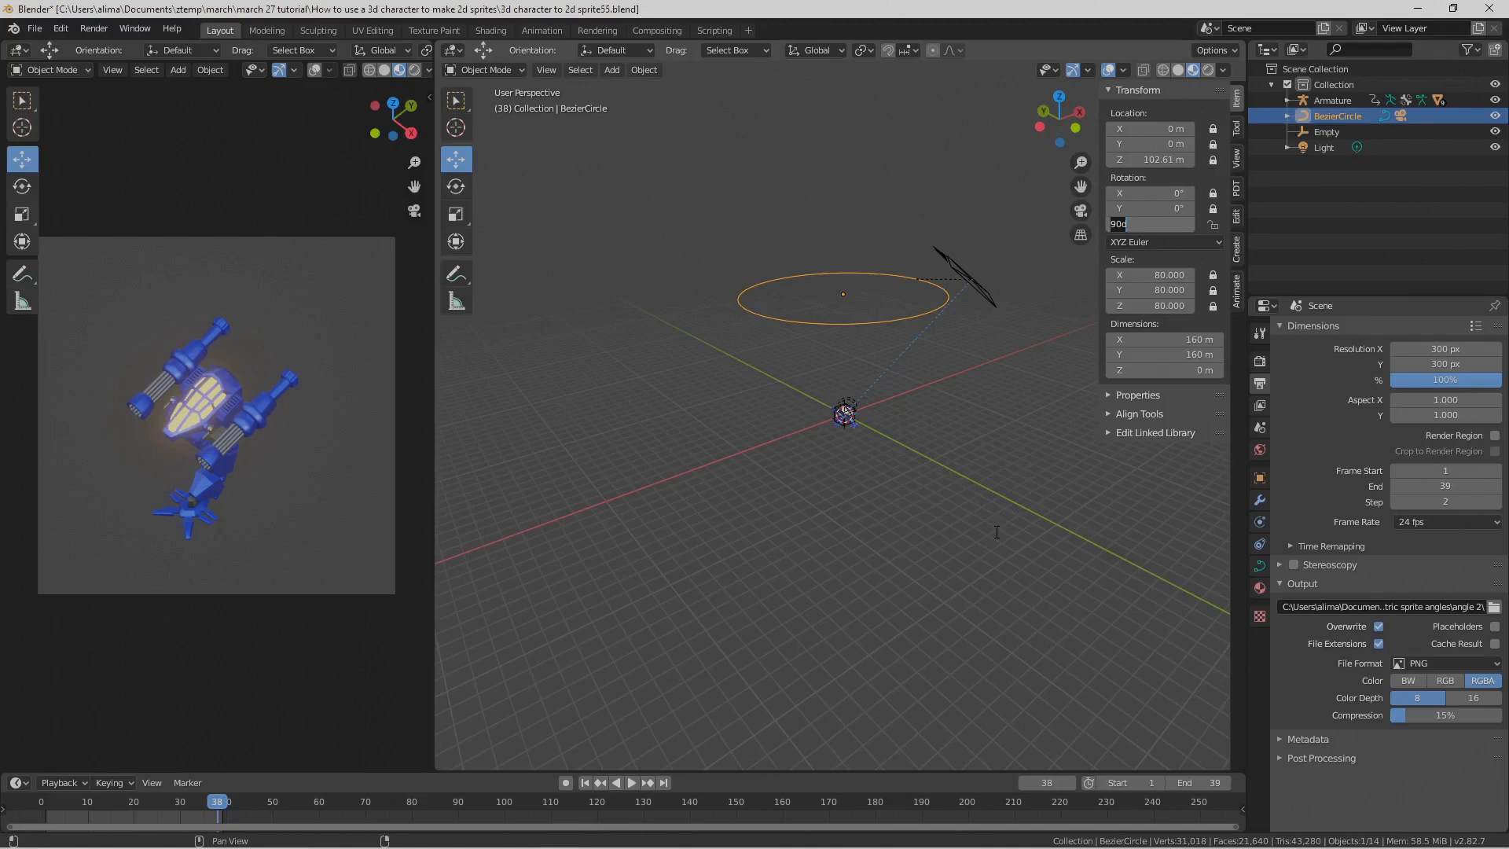
{"action": "type", "text": "135"}
{"action": "key", "text": "Return"}
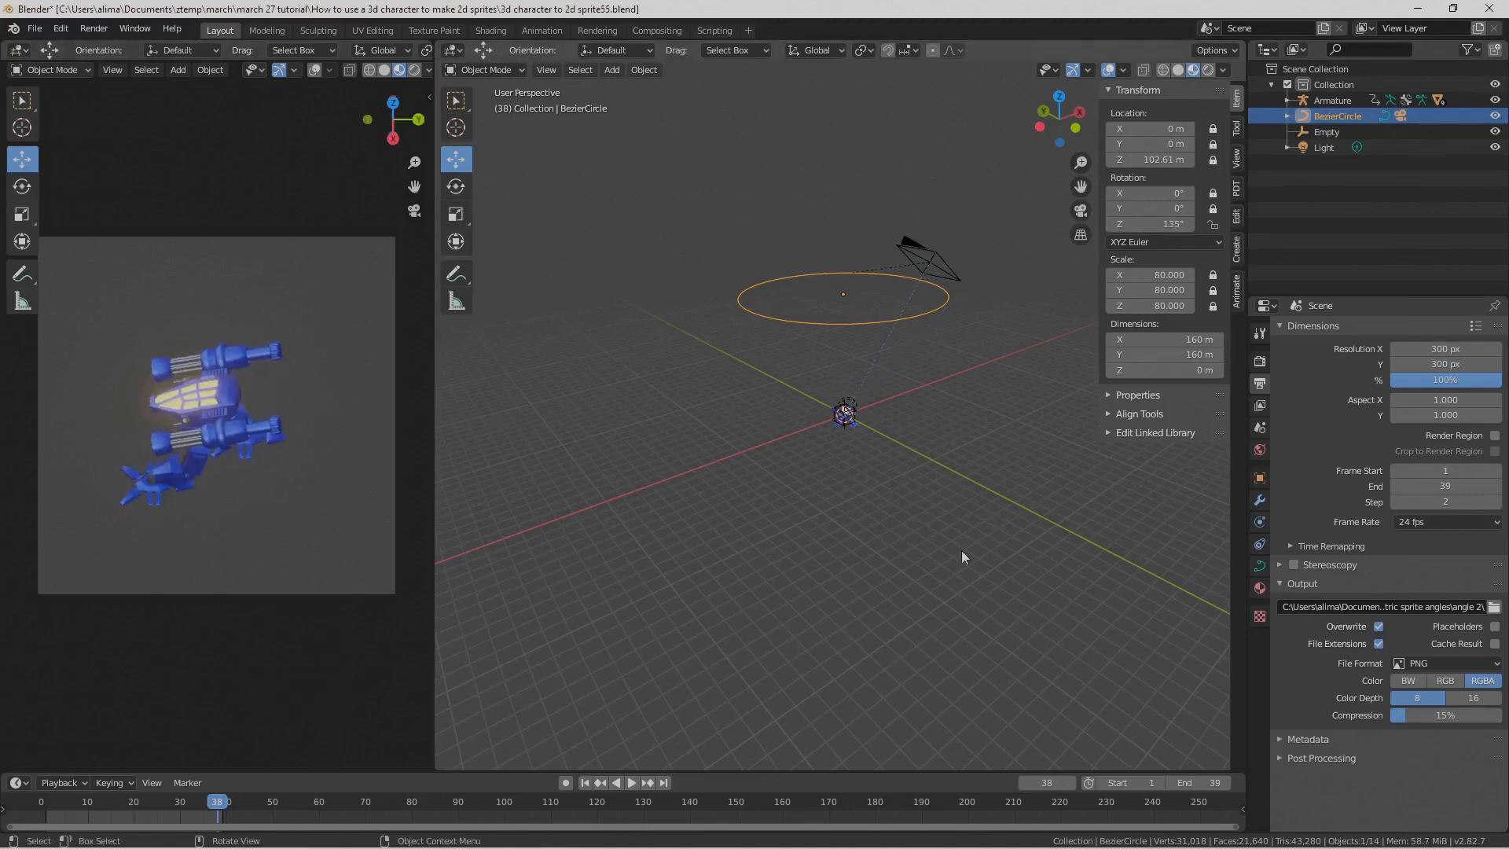
Step: Change the render output folder to "angle 3" and render the third view with Viewport Render Animation
{"action": "left_click", "coordinate": [1492, 607]}
{"action": "left_click", "coordinate": [513, 41]}
{"action": "left_click", "coordinate": [531, 99]}
{"action": "double_click", "coordinate": [530, 98]}
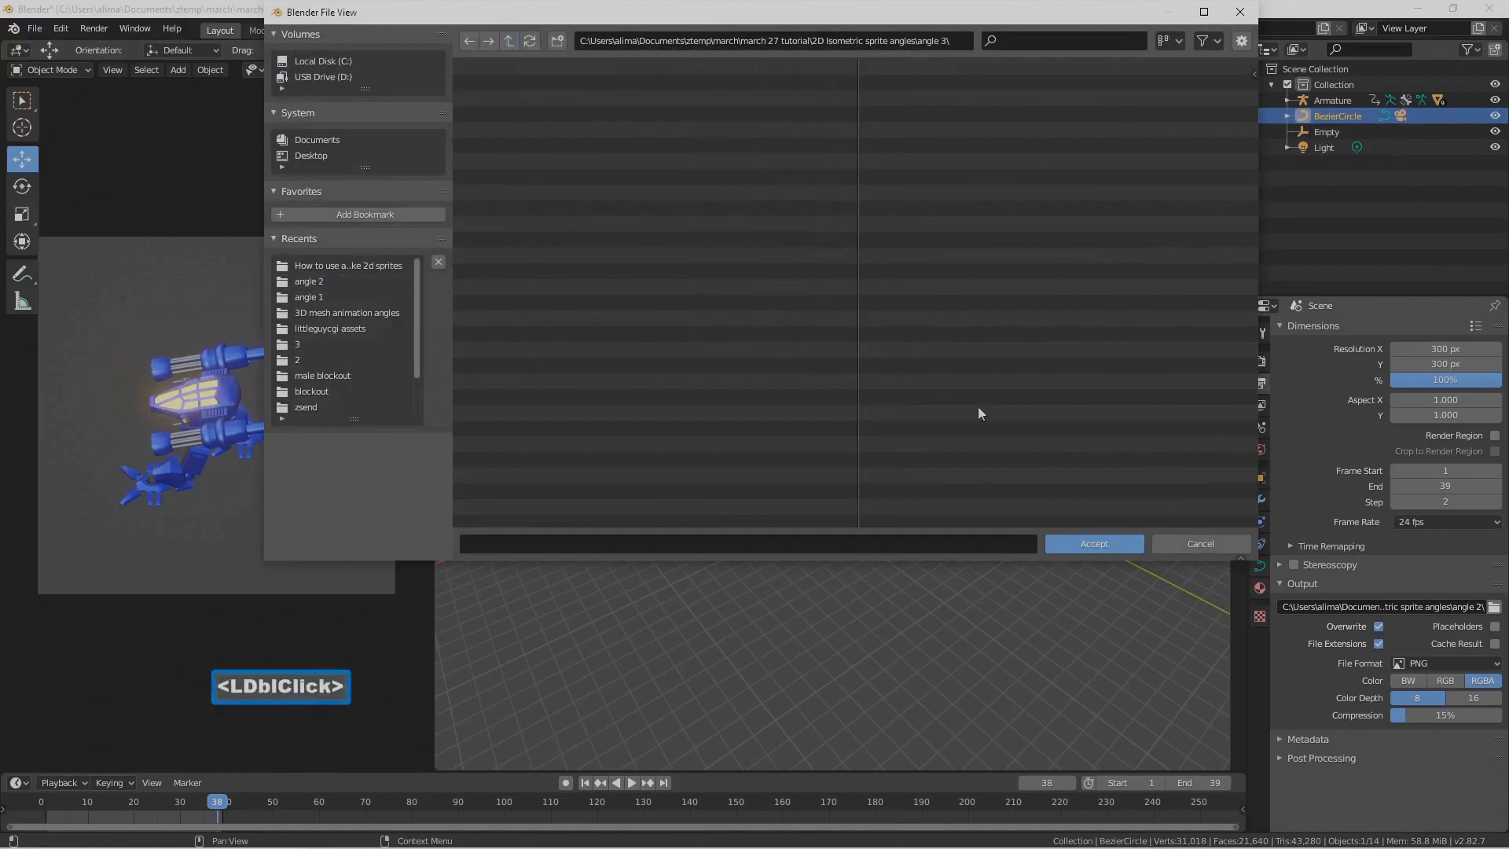
{"action": "left_click", "coordinate": [1124, 544]}
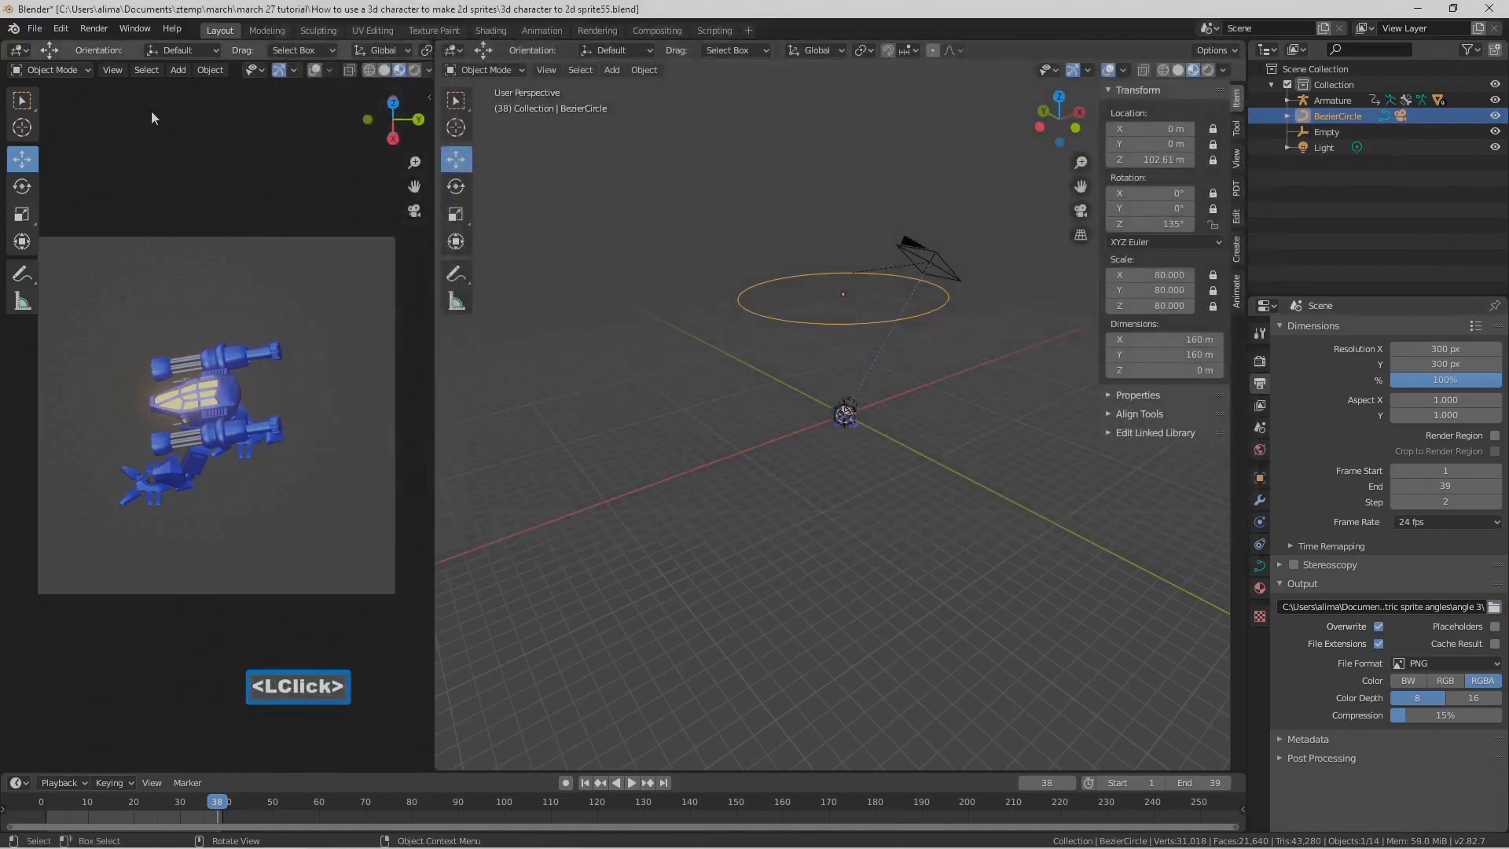
{"action": "left_click", "coordinate": [113, 69]}
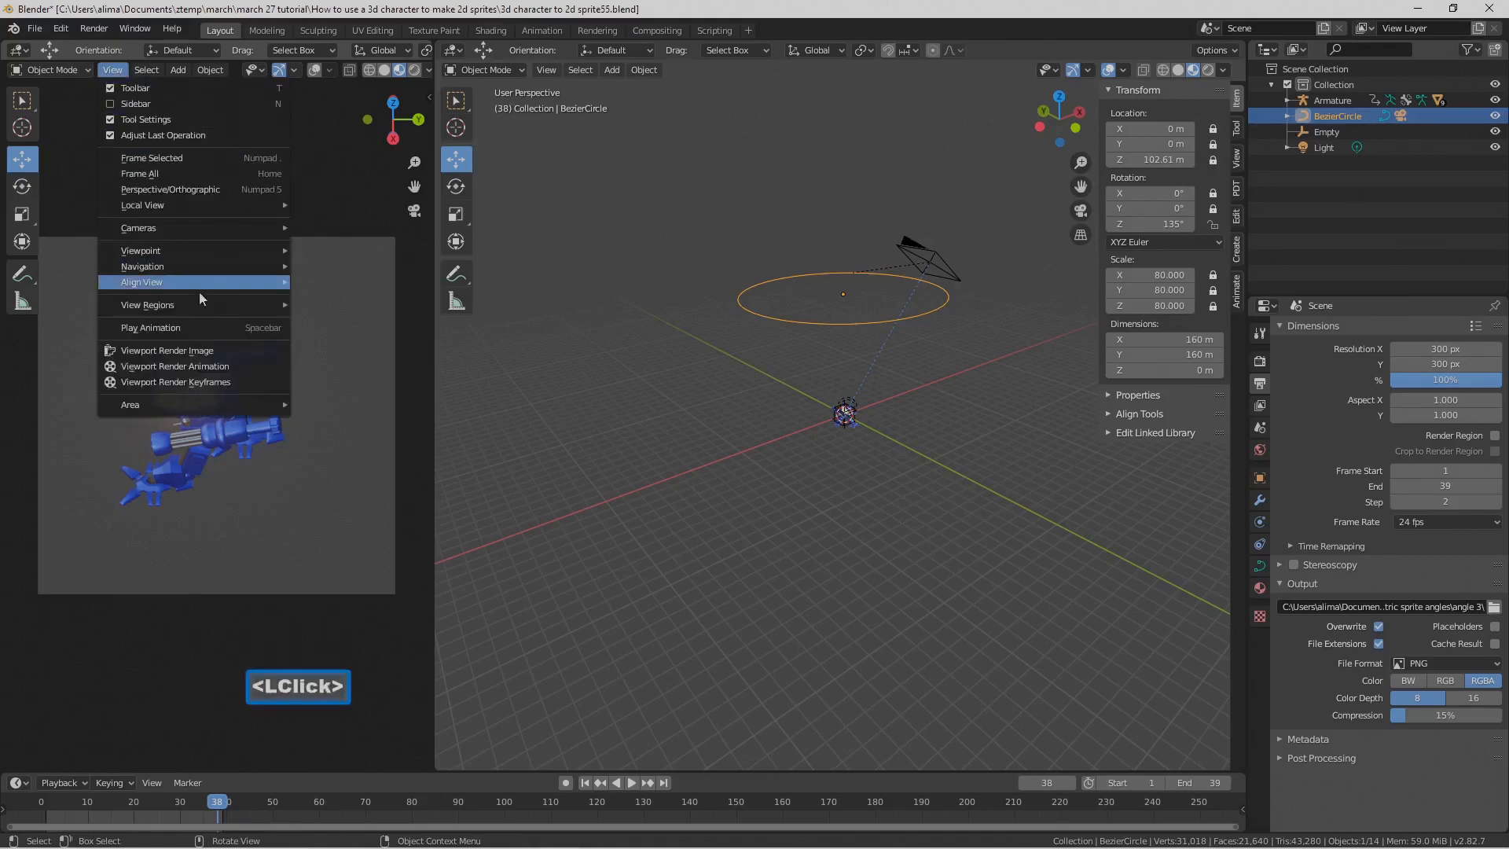
{"action": "left_click", "coordinate": [245, 367]}
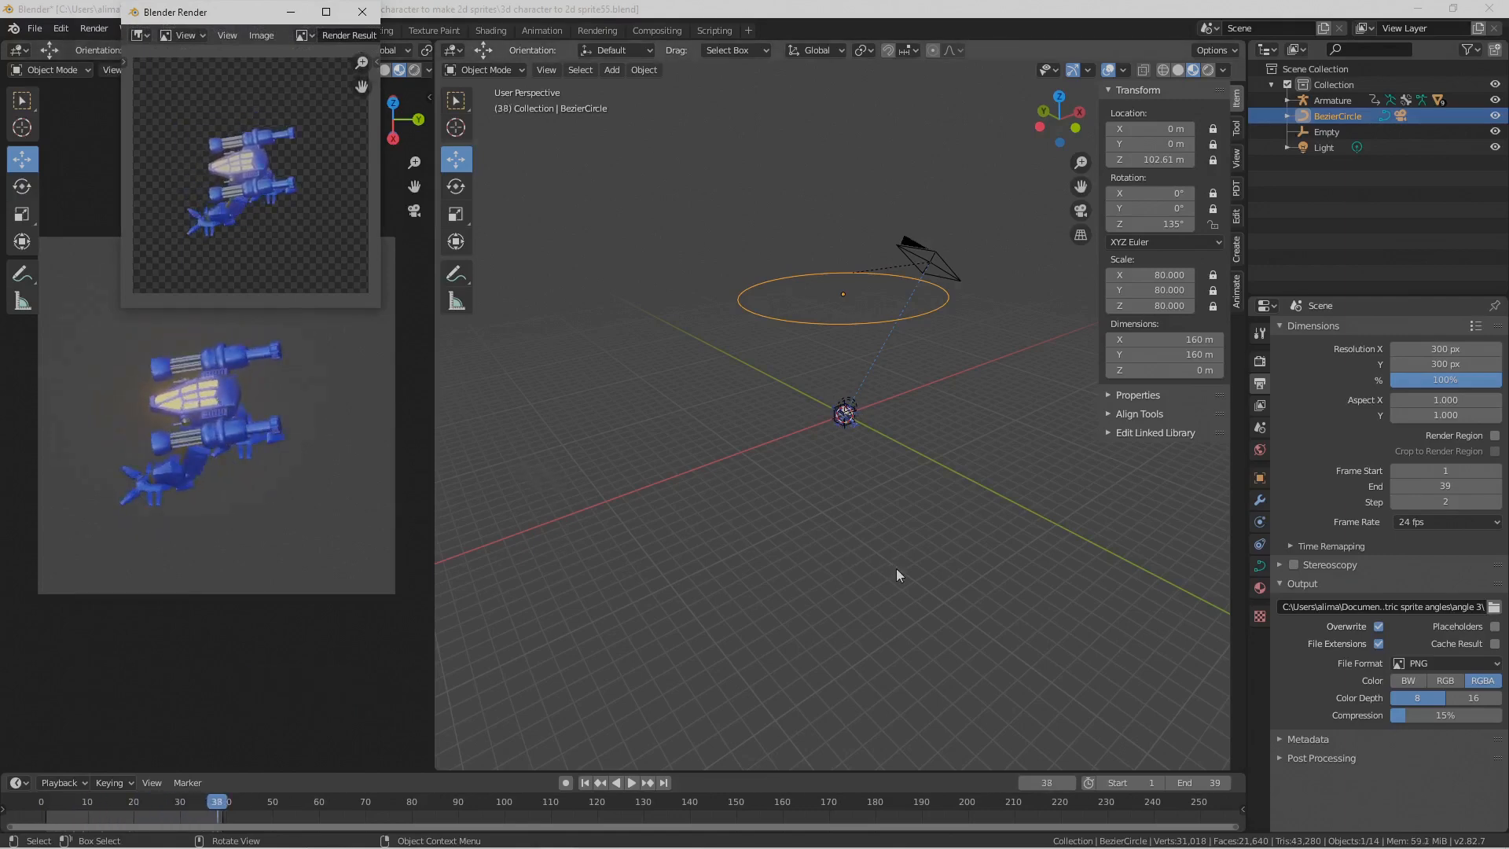
{"action": "key", "text": "Pause"}
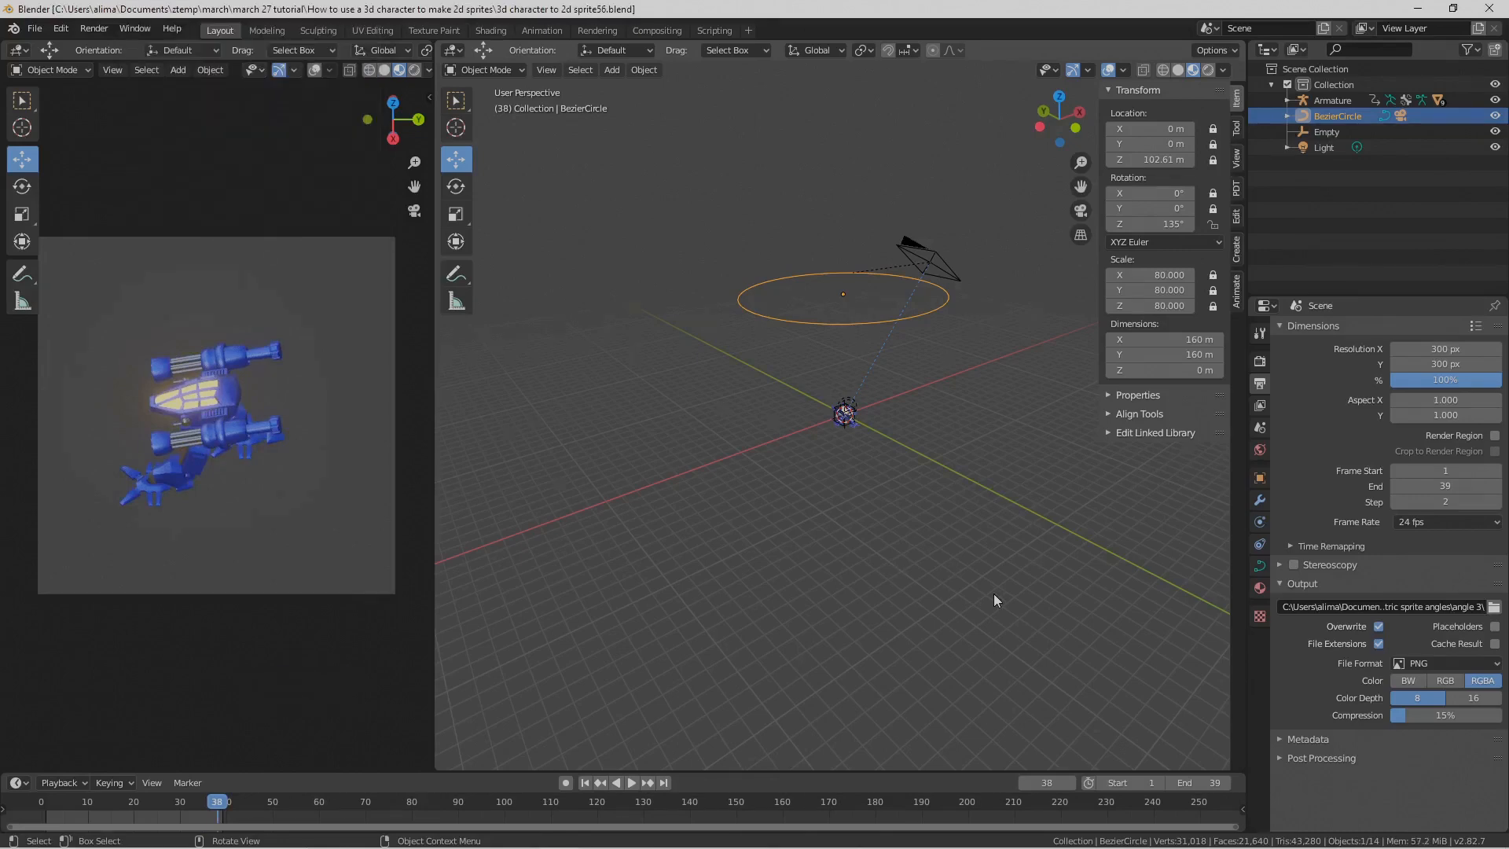
Step: Set the BezierCircle's Z rotation to 180° for the fourth camera angle
{"action": "left_click", "coordinate": [1152, 224]}
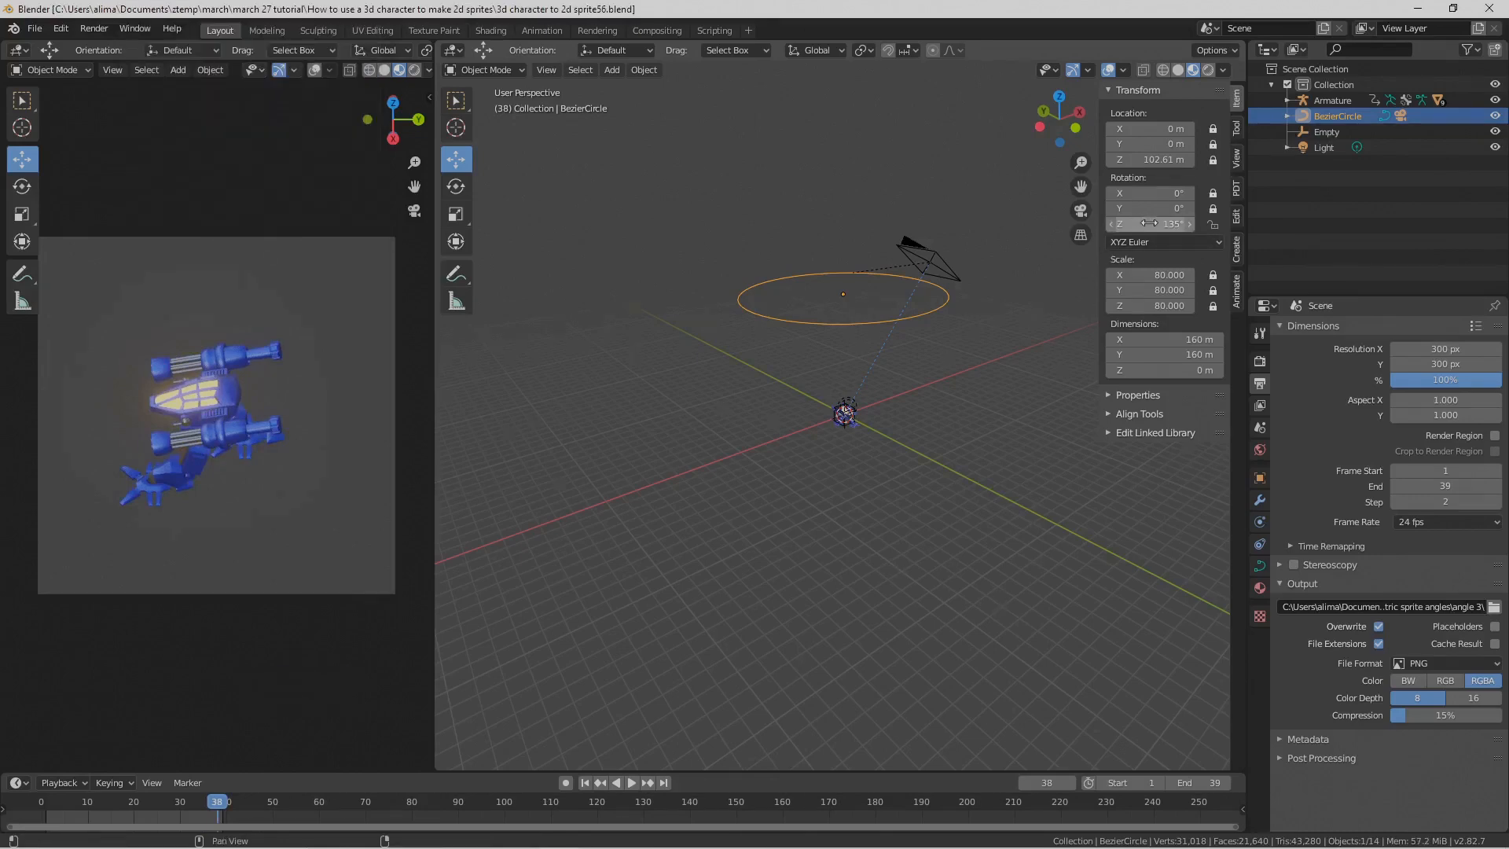
{"action": "left_click", "coordinate": [1153, 225]}
{"action": "type", "text": "180"}
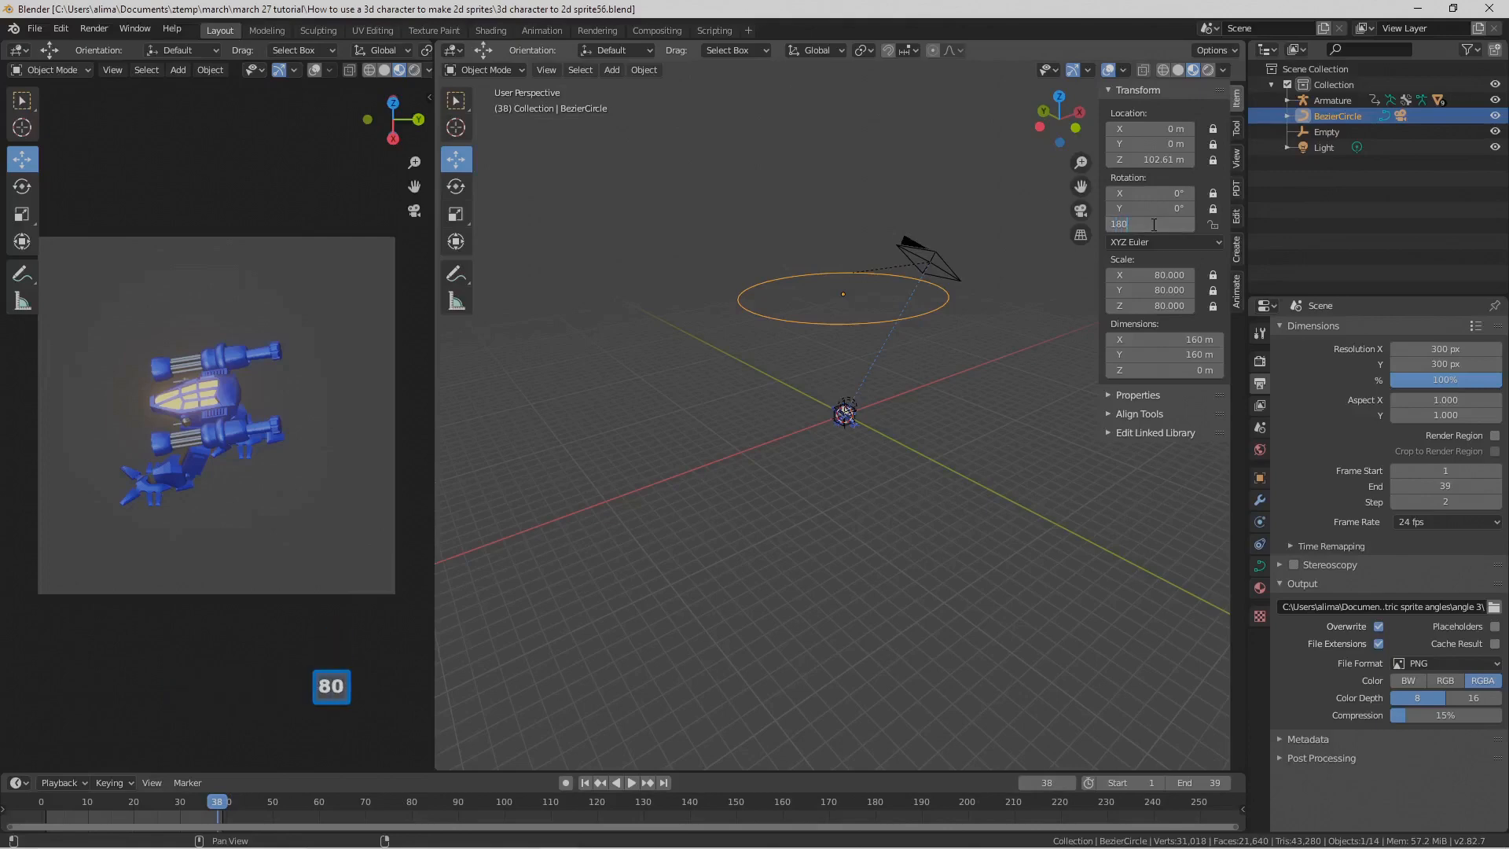
{"action": "key", "text": "Return"}
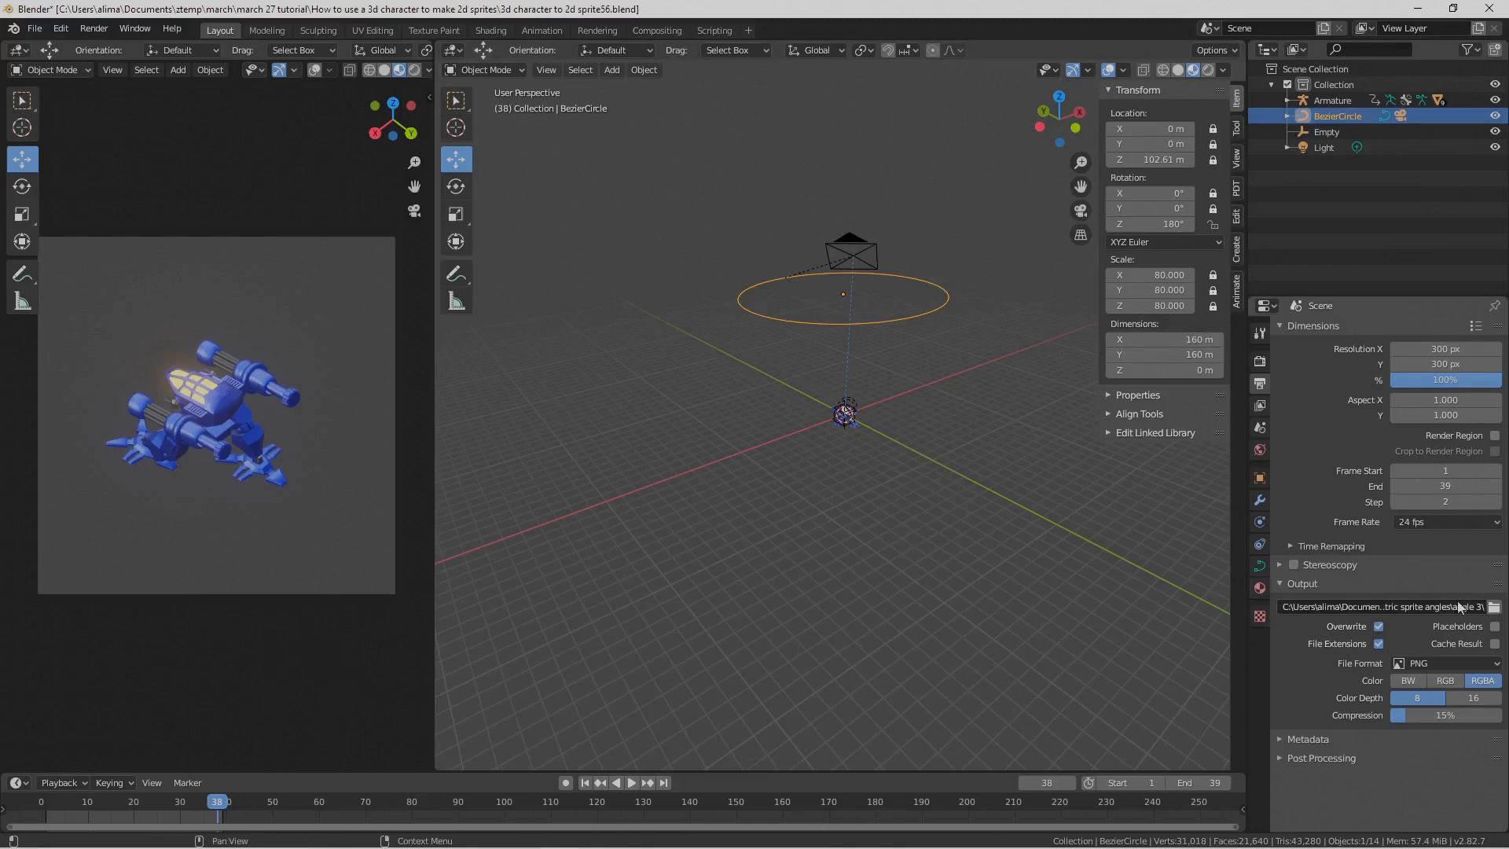
Step: Set the render output folder to "angle 4" and start a Viewport Render Animation of the fourth view
{"action": "left_click", "coordinate": [1494, 609]}
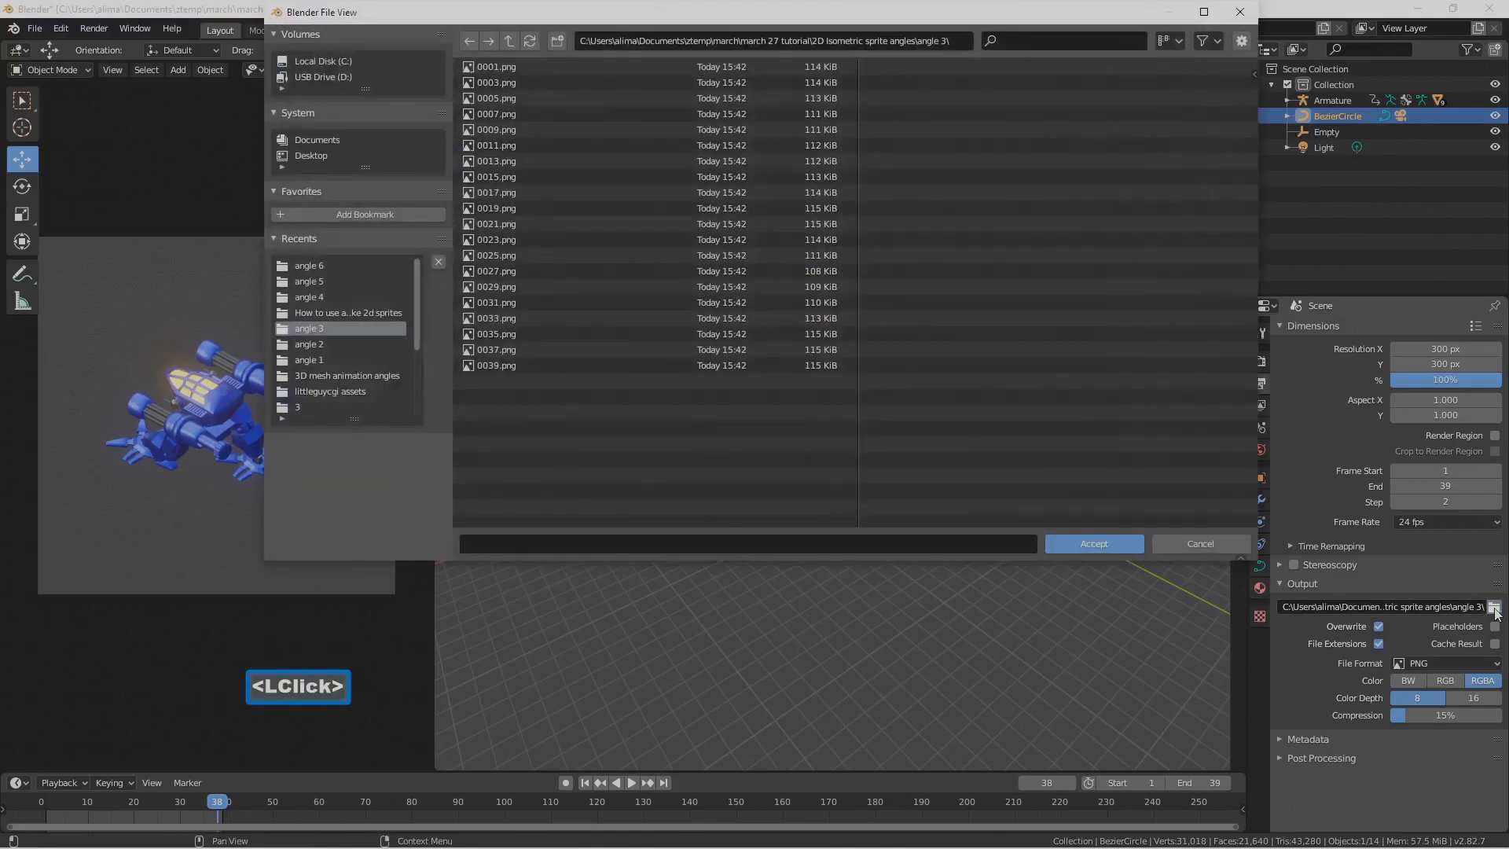
{"action": "left_click", "coordinate": [508, 40]}
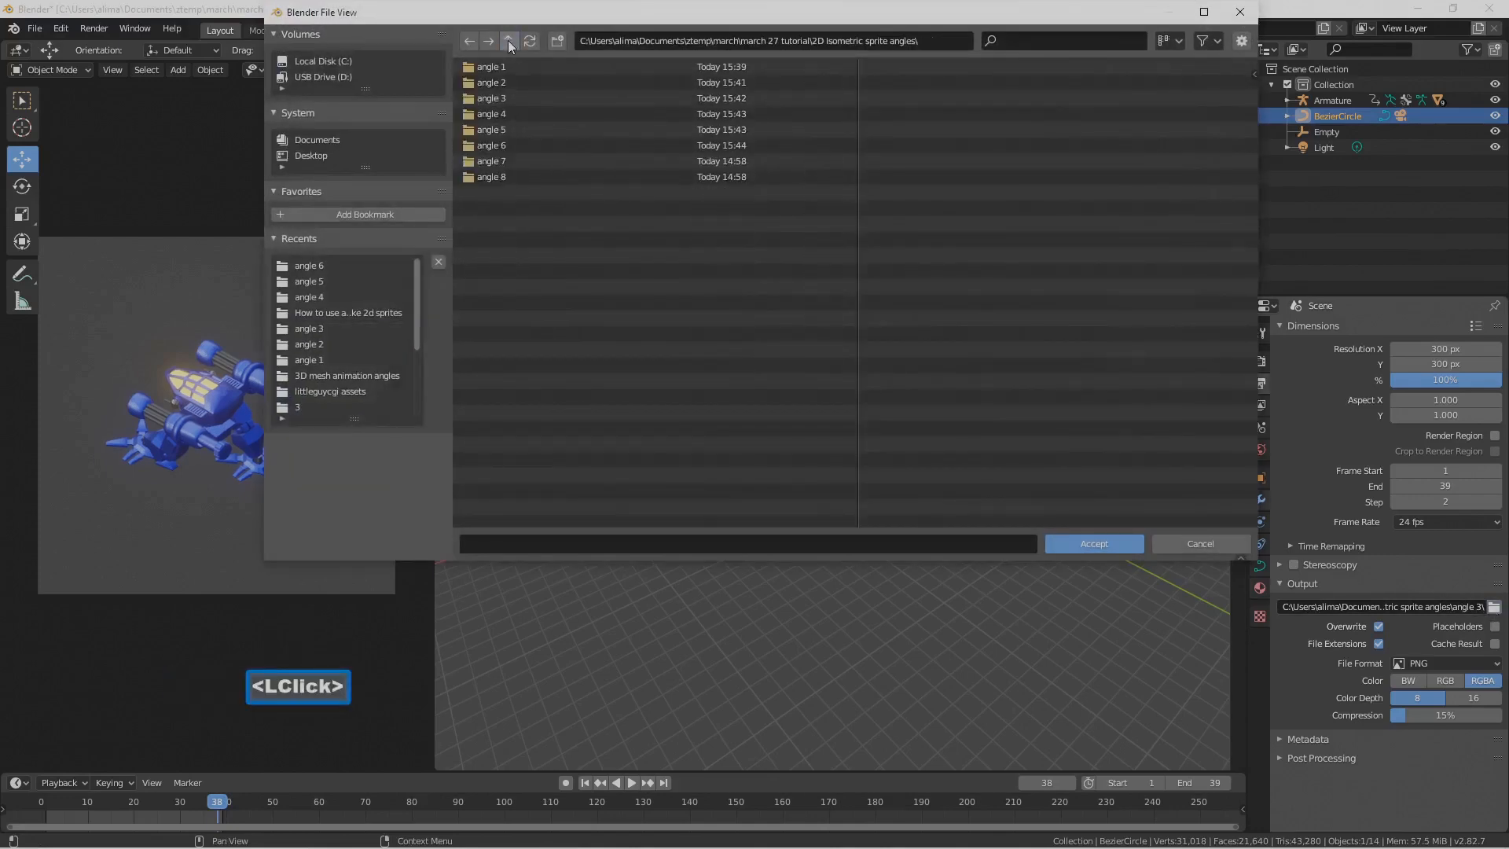
{"action": "double_click", "coordinate": [517, 114]}
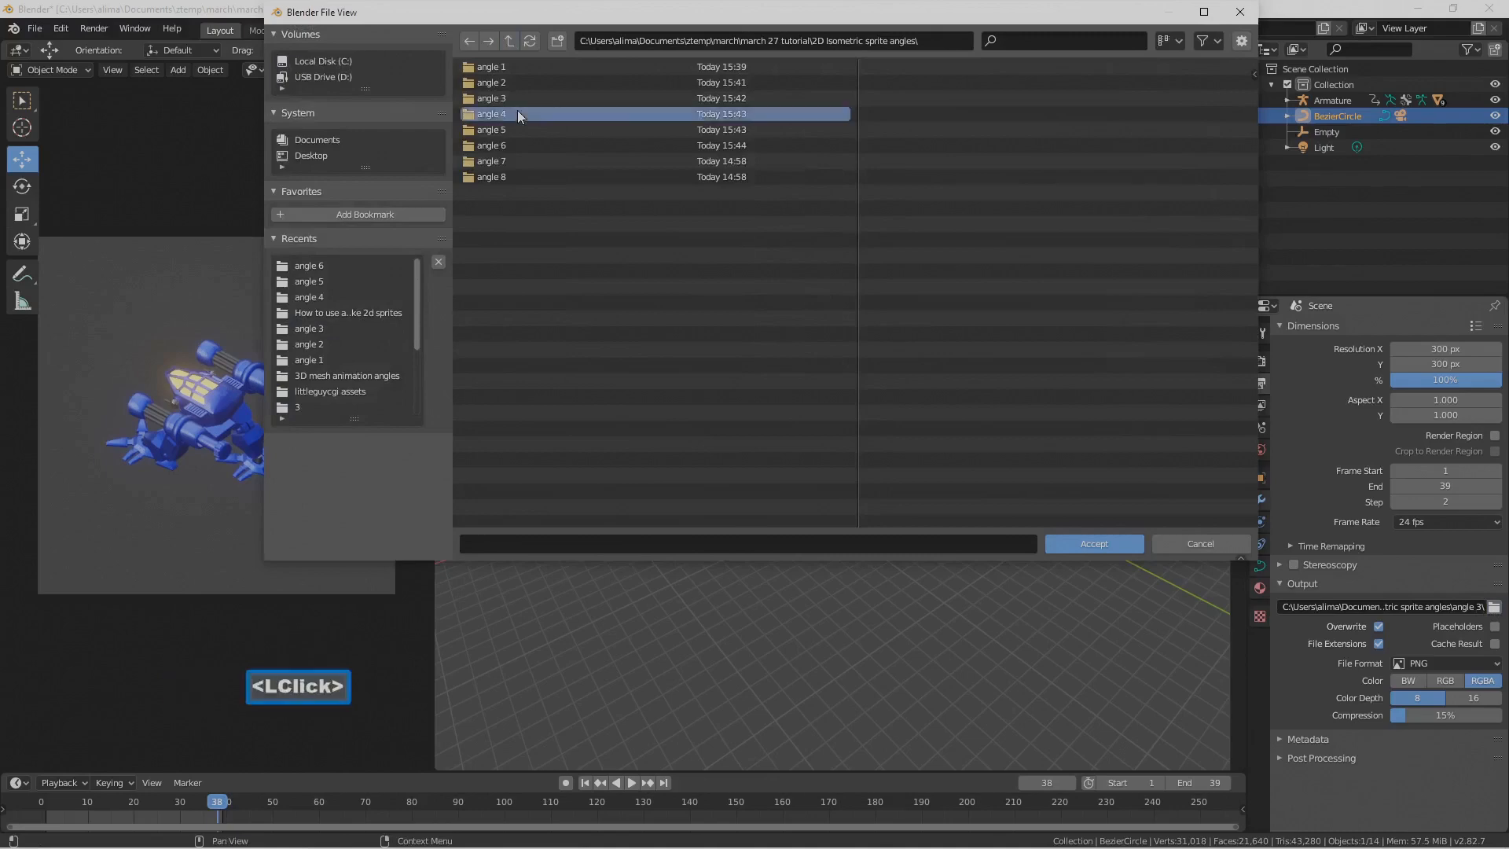
{"action": "double_click", "coordinate": [517, 114]}
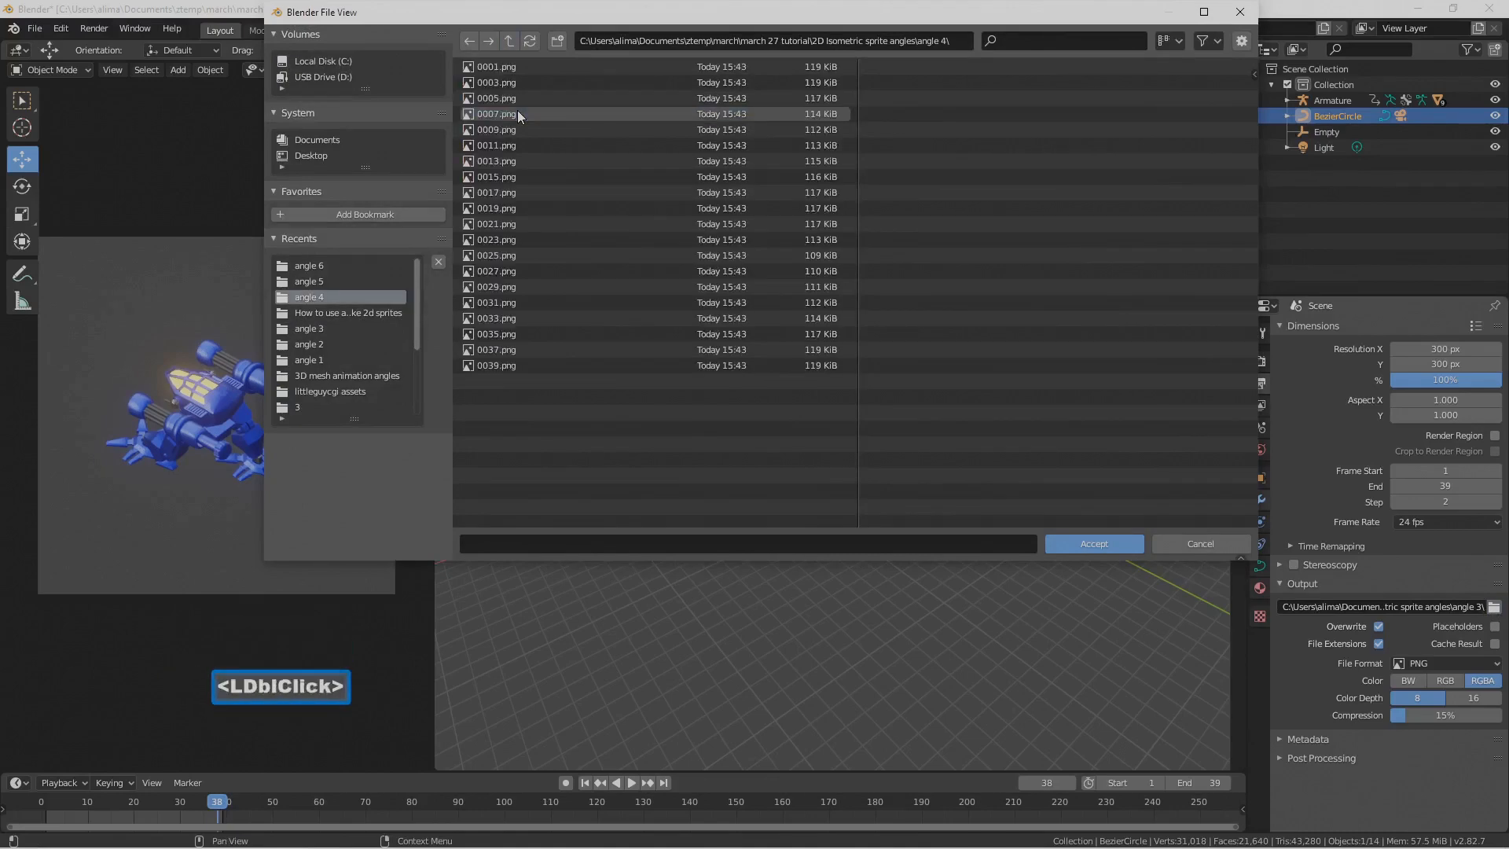
{"action": "left_click", "coordinate": [1094, 544]}
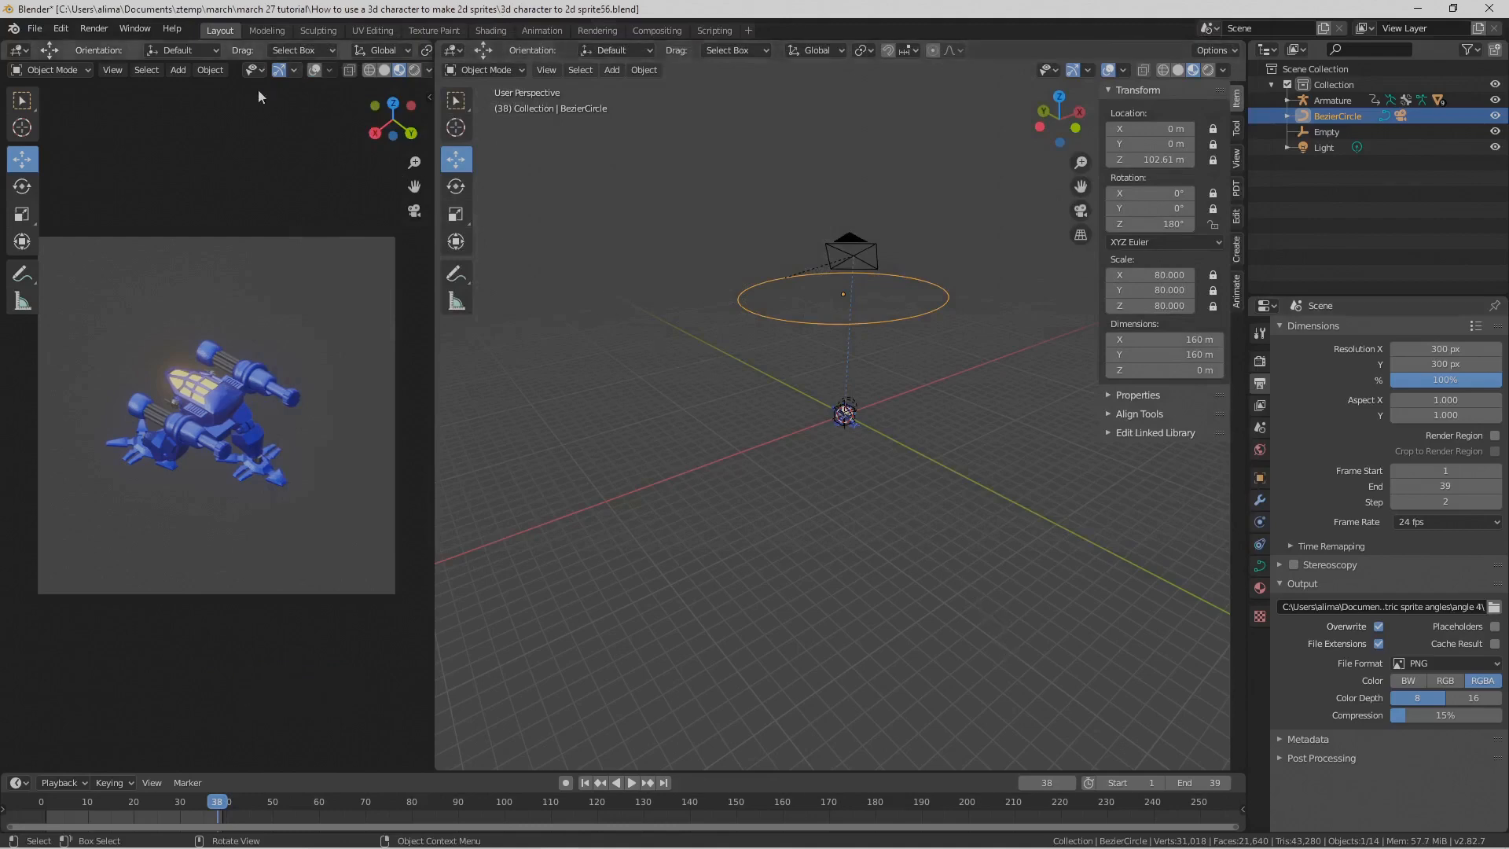
{"action": "left_click", "coordinate": [116, 71]}
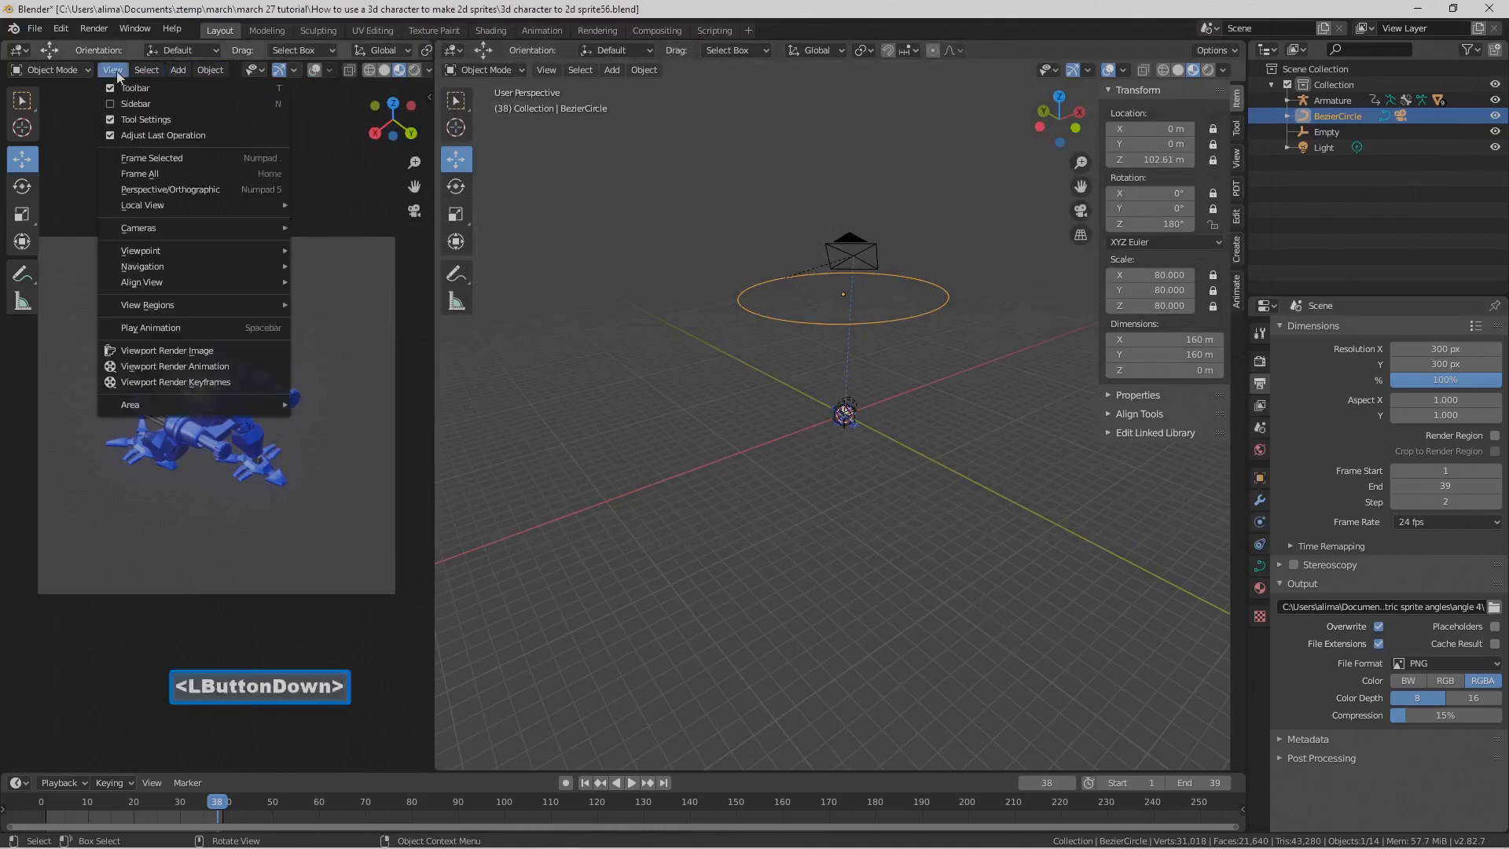
{"action": "left_click", "coordinate": [244, 366]}
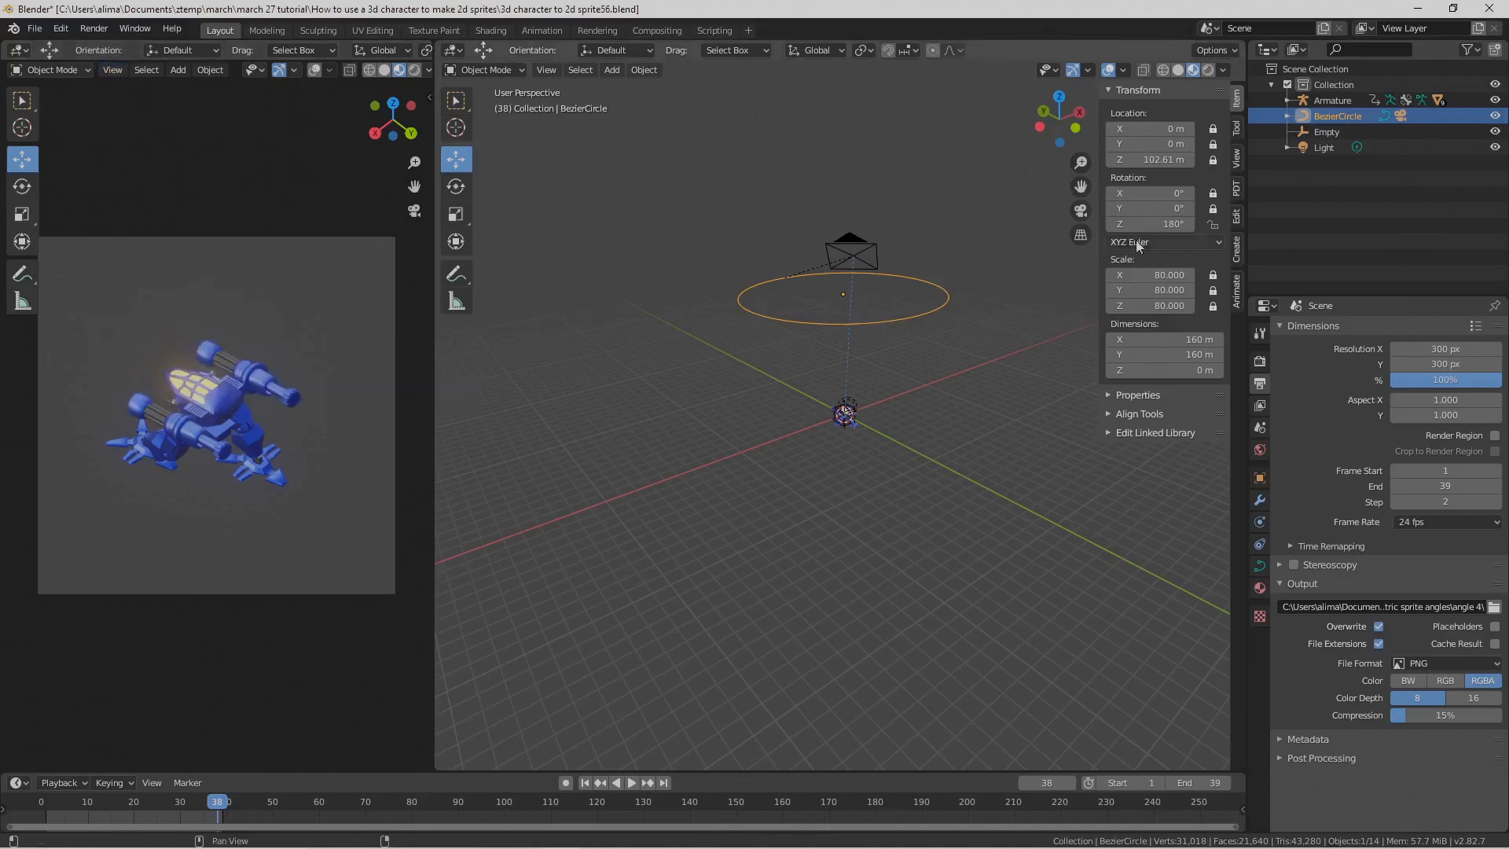
Step: Set the BezierCircle's Z rotation to 225° for the fifth camera angle
{"action": "left_click", "coordinate": [1154, 224]}
{"action": "type", "text": "225"}
{"action": "key", "text": "Return"}
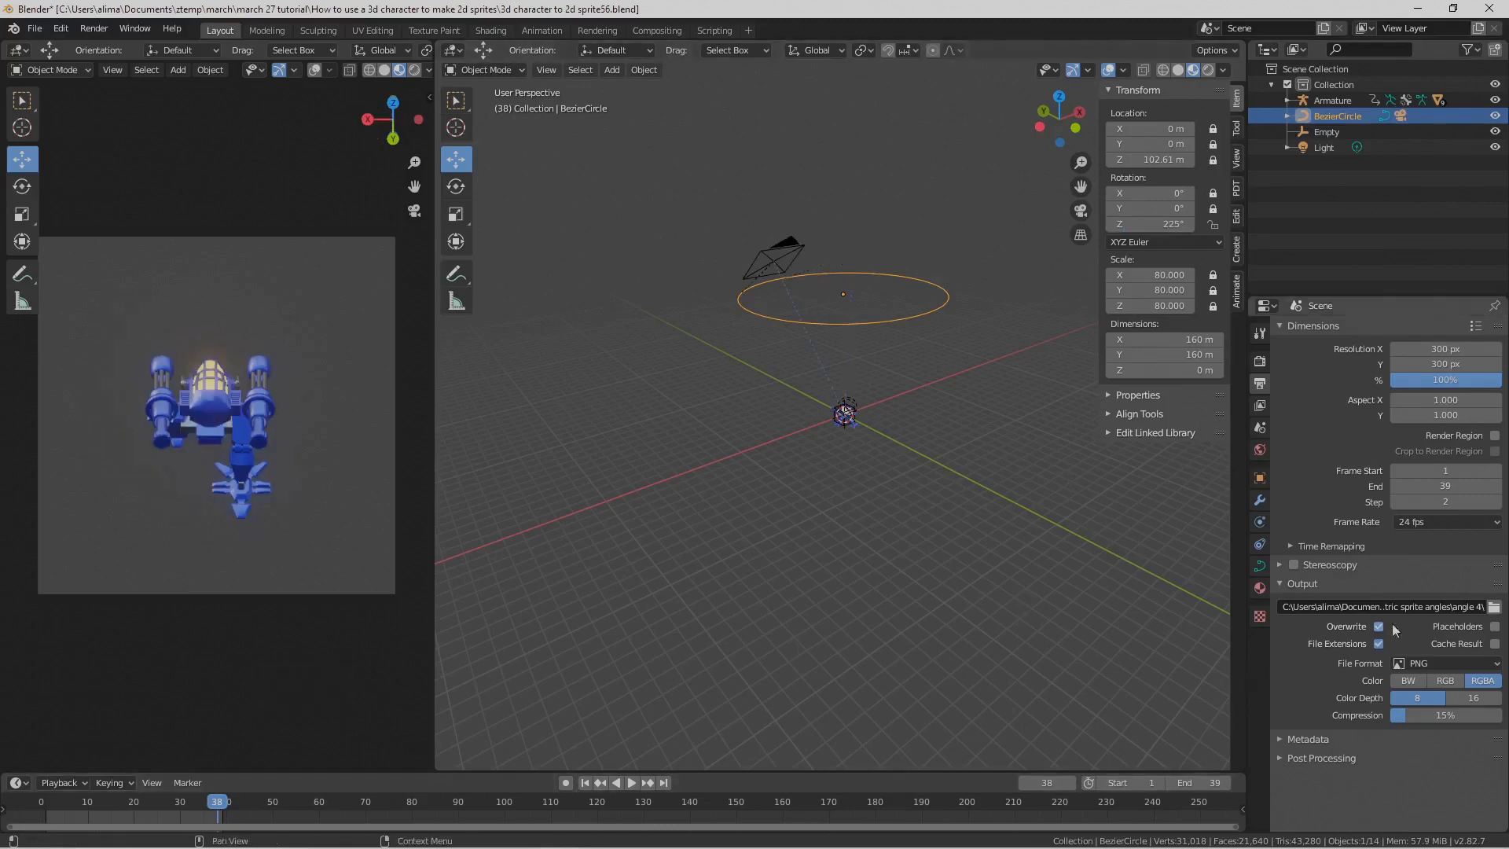
{"action": "left_click", "coordinate": [1492, 607]}
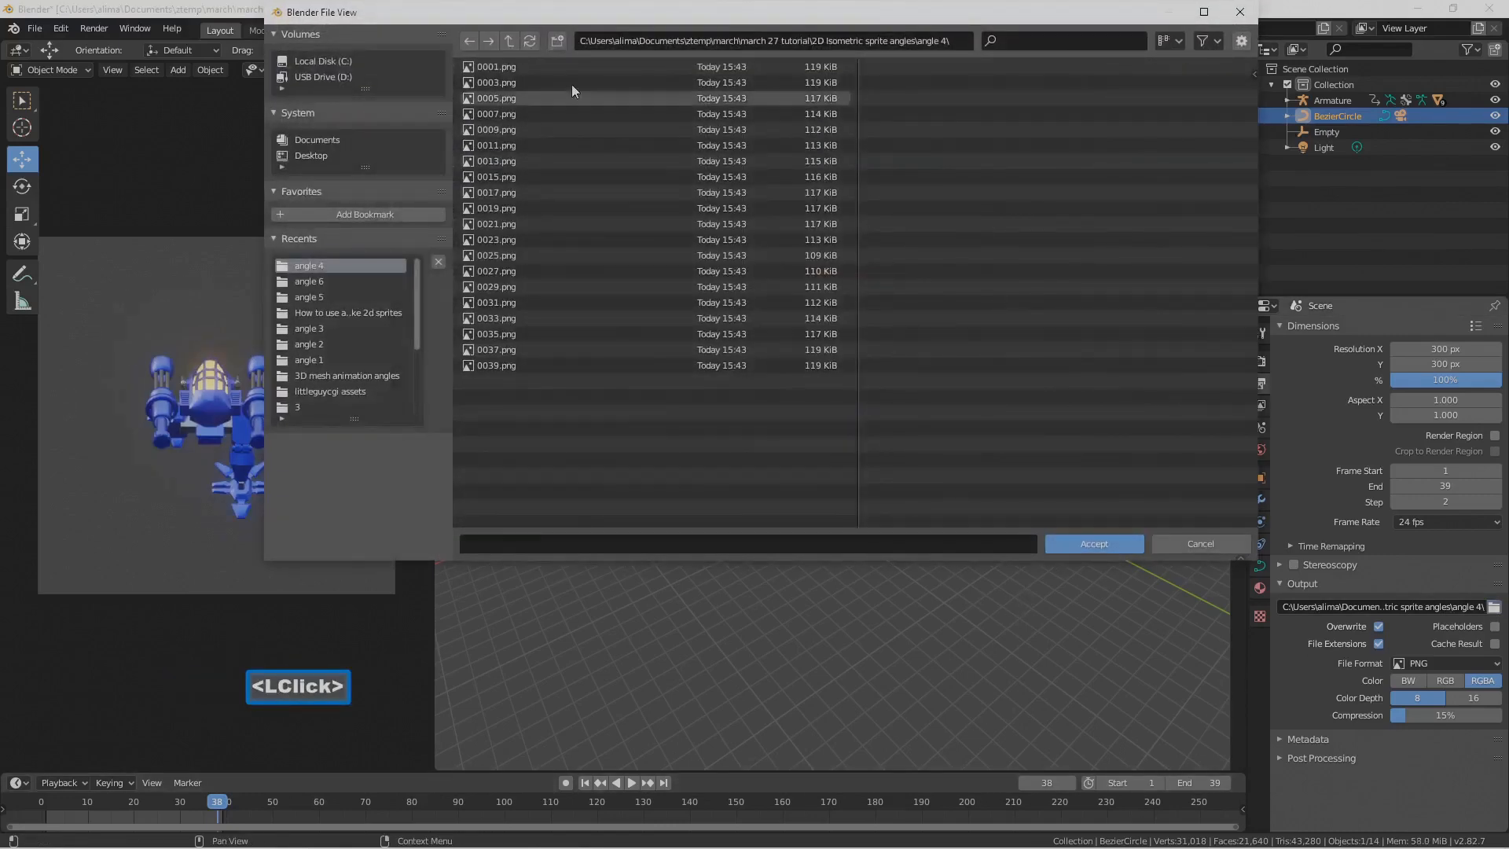
{"action": "left_click", "coordinate": [512, 40]}
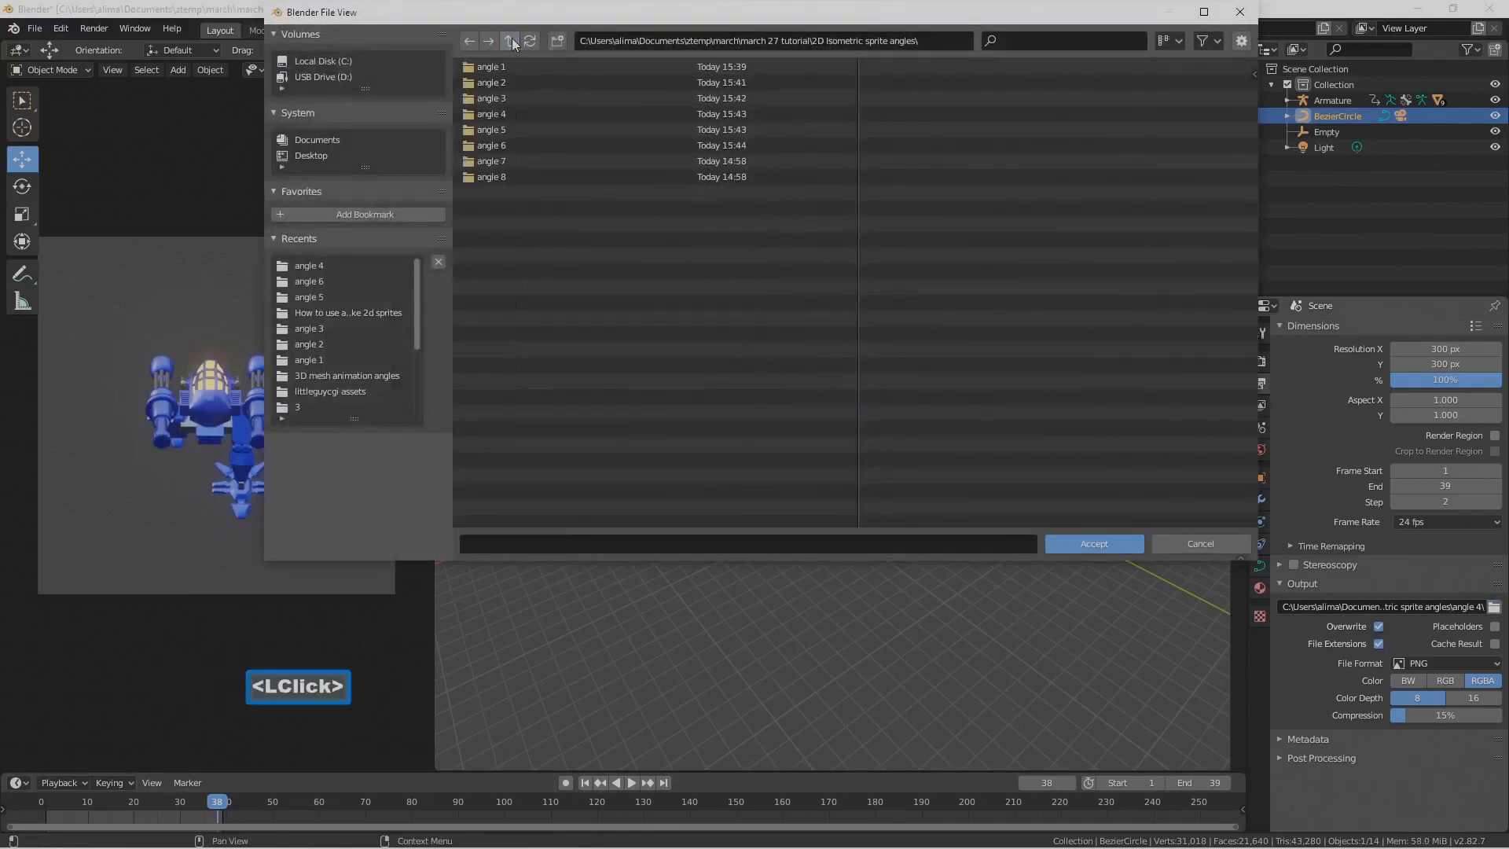
{"action": "double_click", "coordinate": [522, 131]}
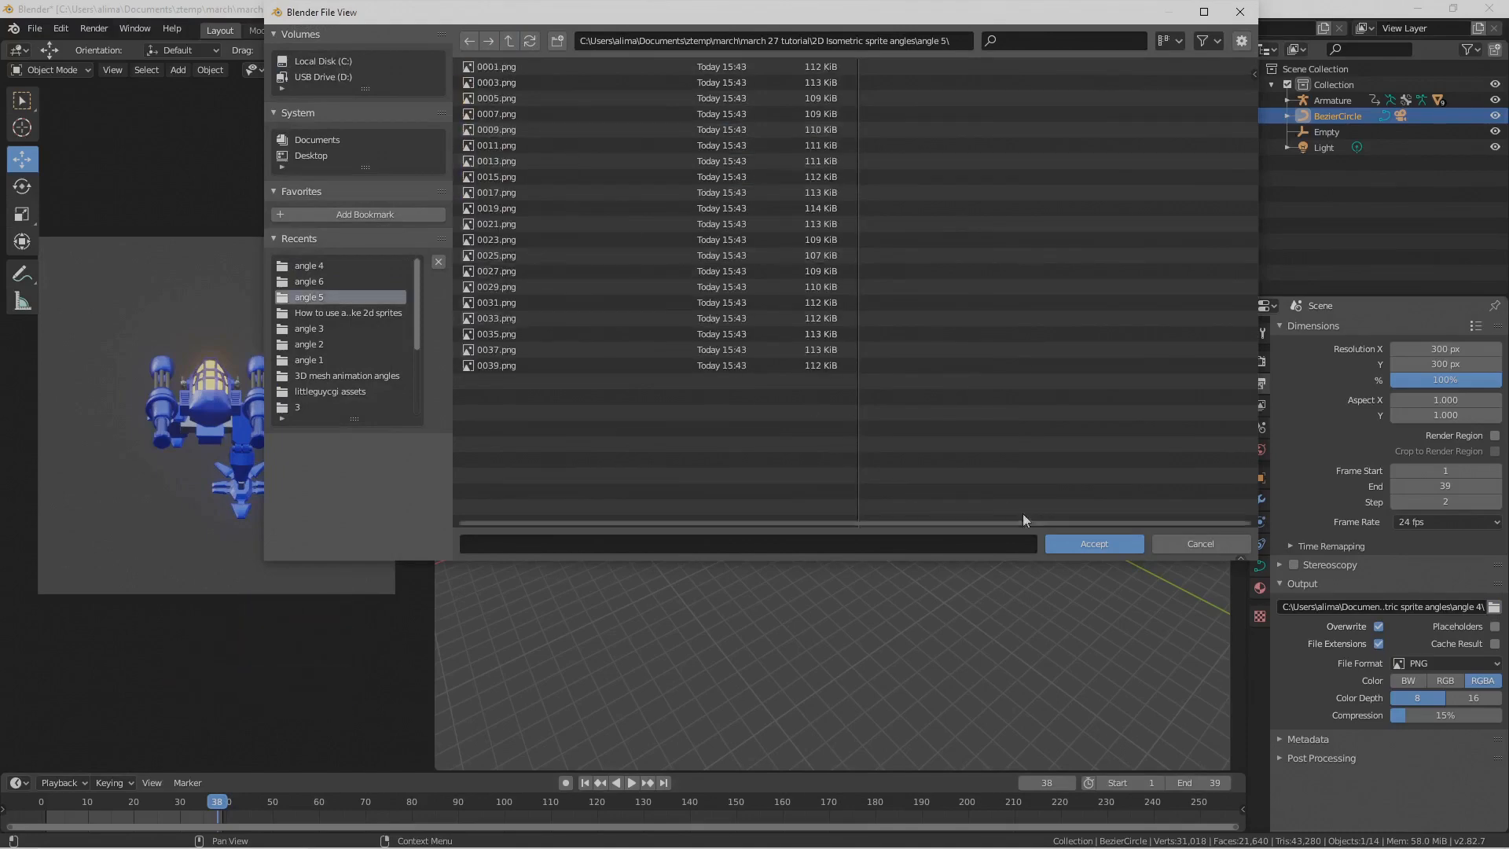
{"action": "left_click", "coordinate": [1190, 540]}
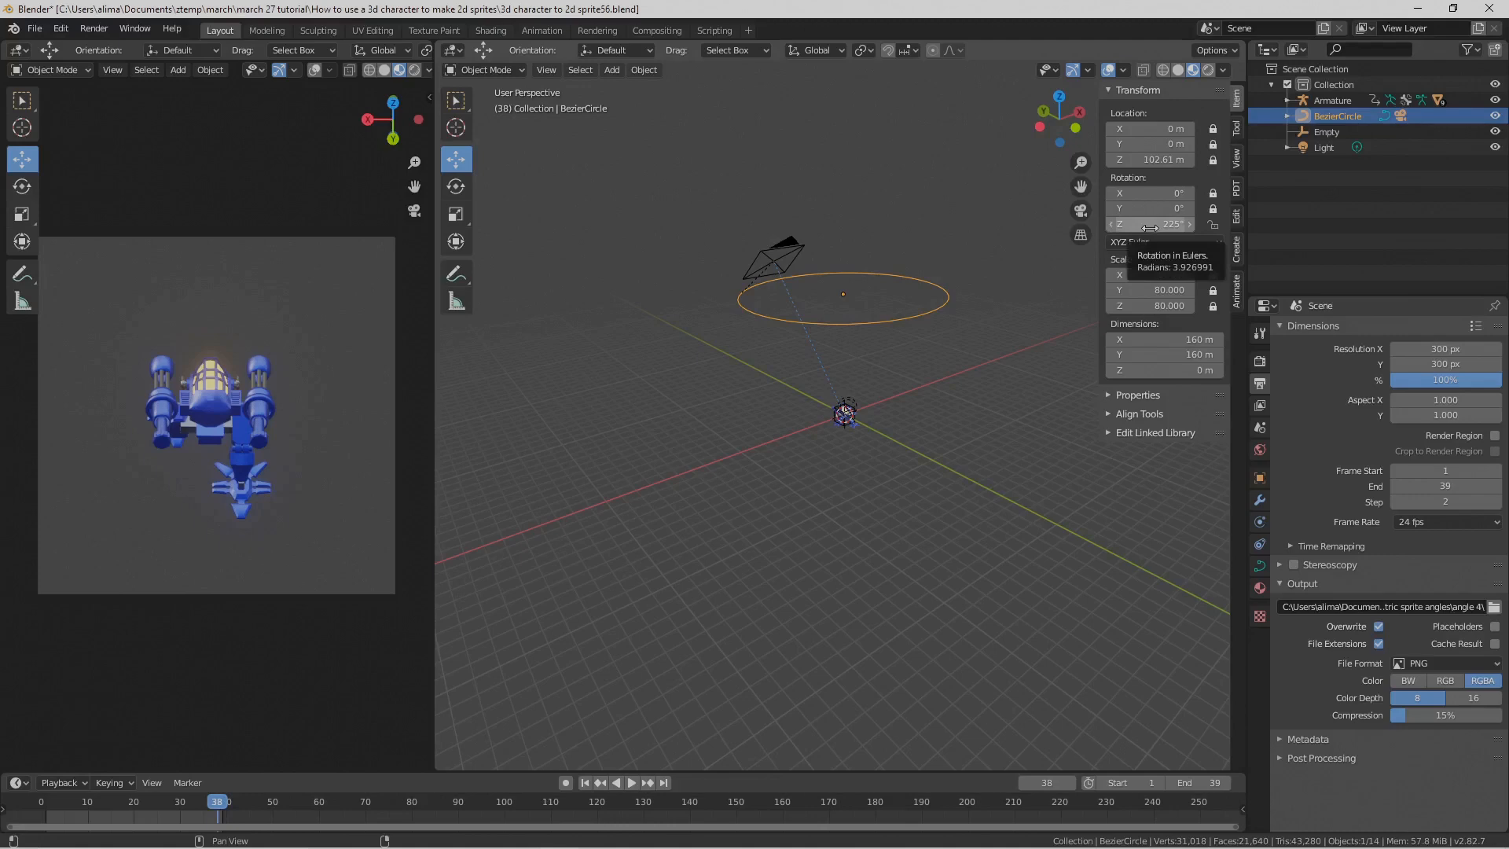
{"action": "left_click", "coordinate": [112, 69]}
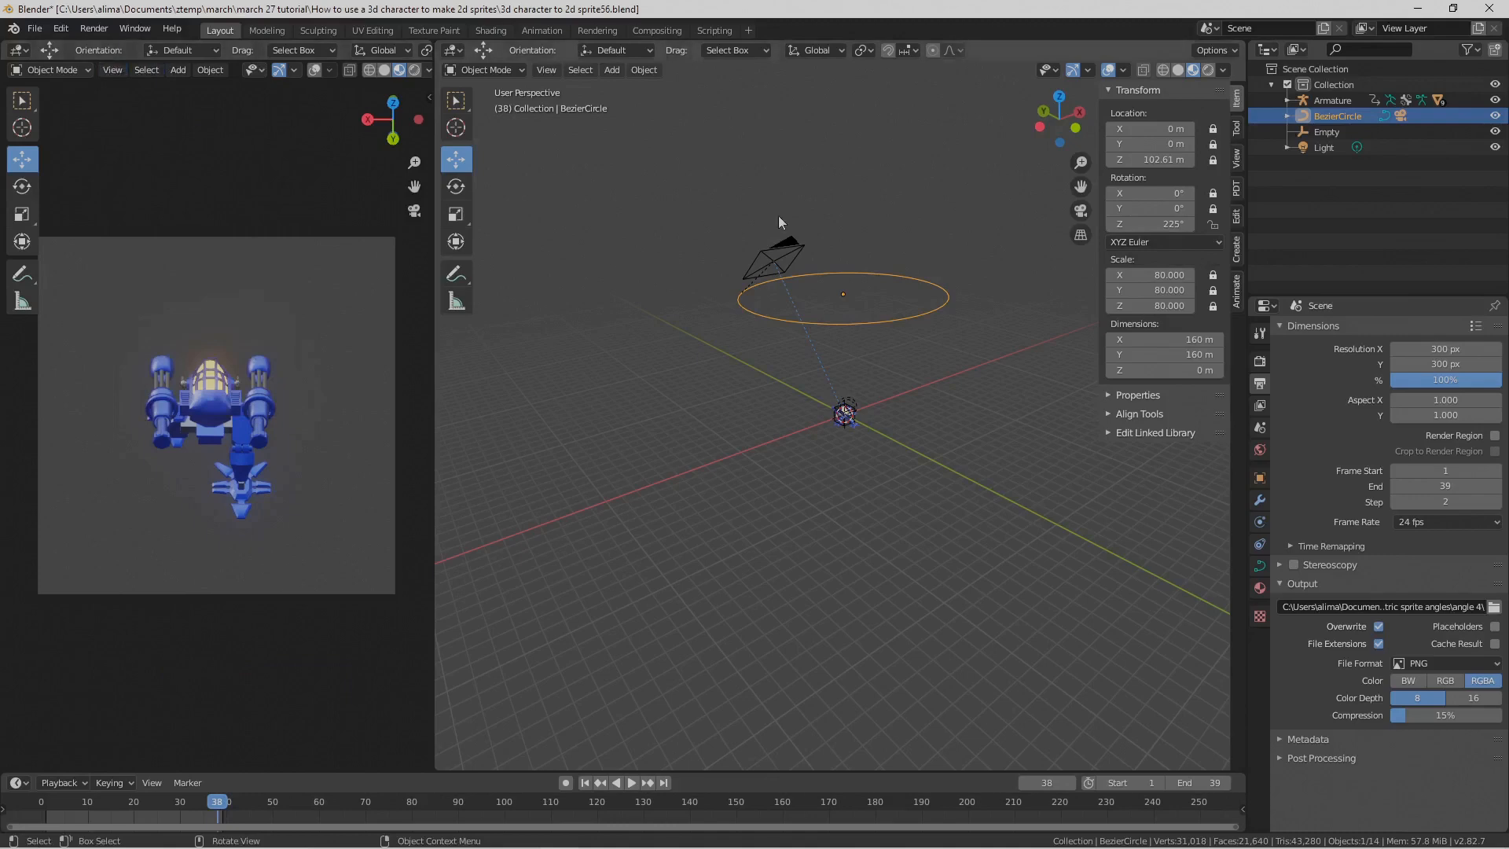
Step: Set the BezierCircle's Z rotation to 270° for the sixth camera angle
{"action": "left_click", "coordinate": [1163, 224]}
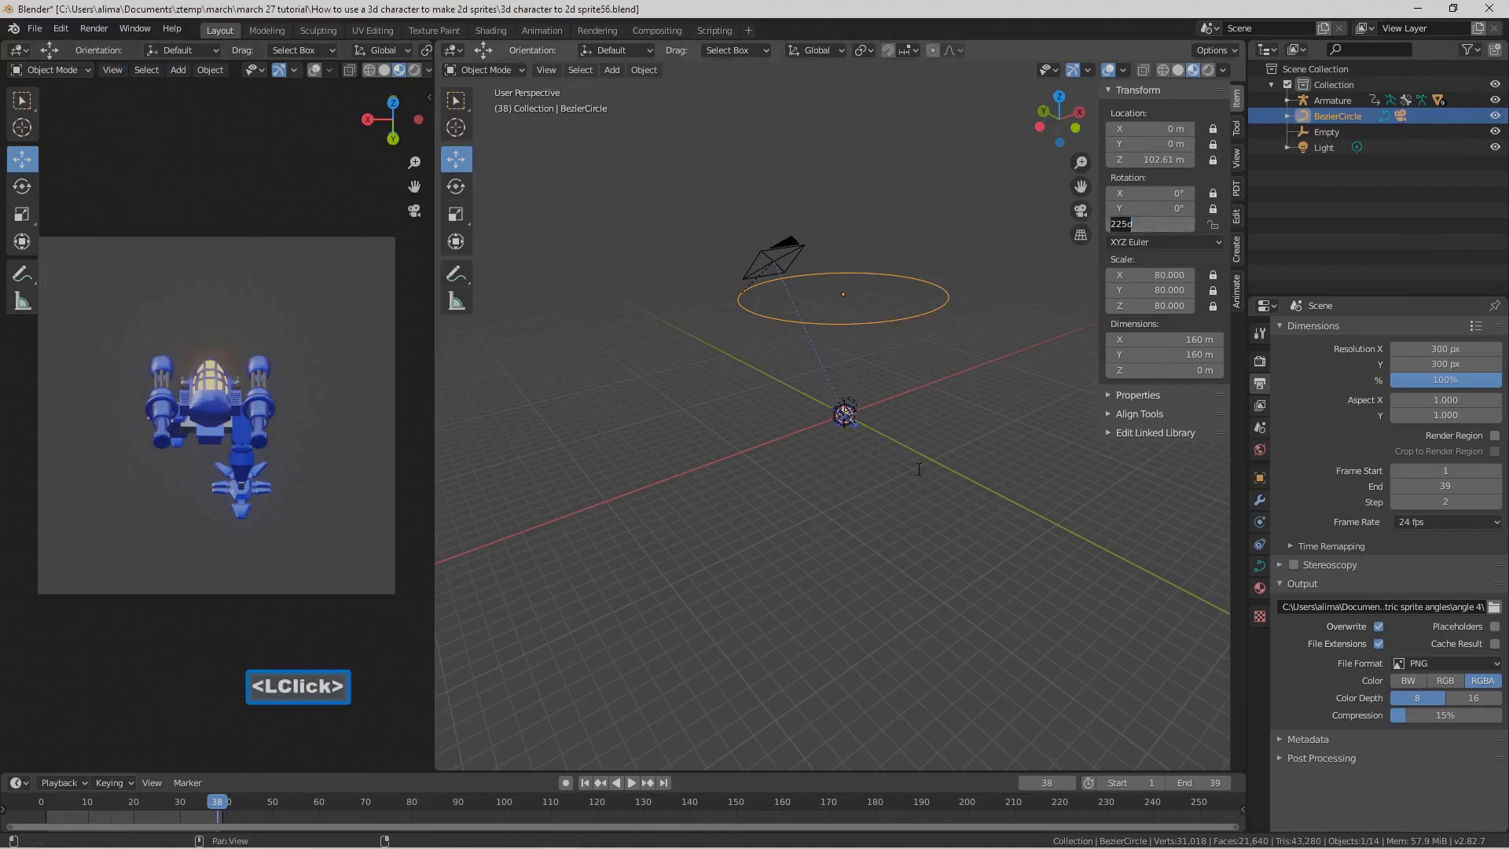
{"action": "type", "text": "270"}
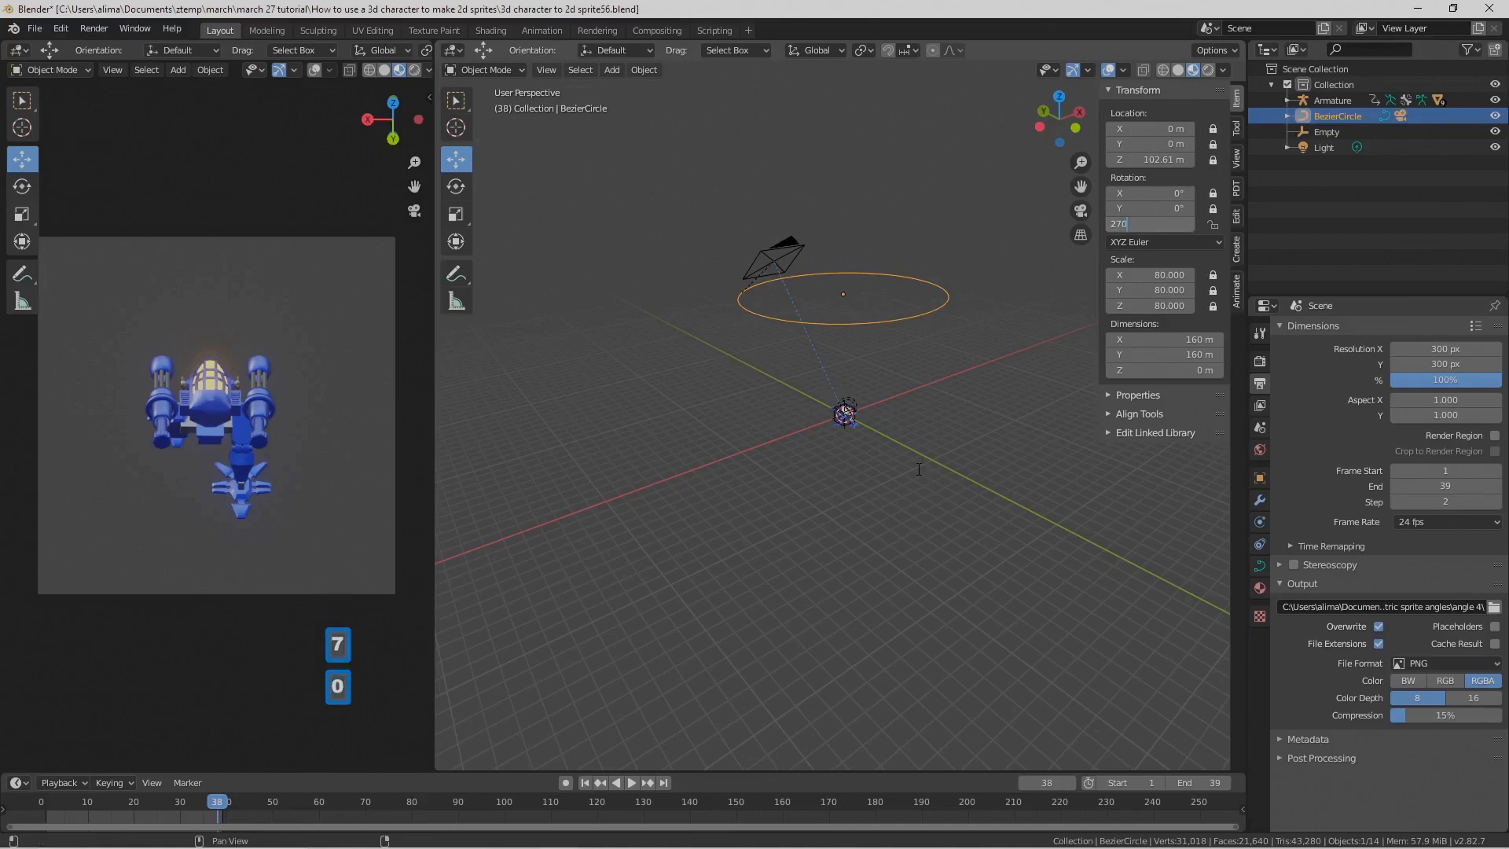
{"action": "key", "text": "Return"}
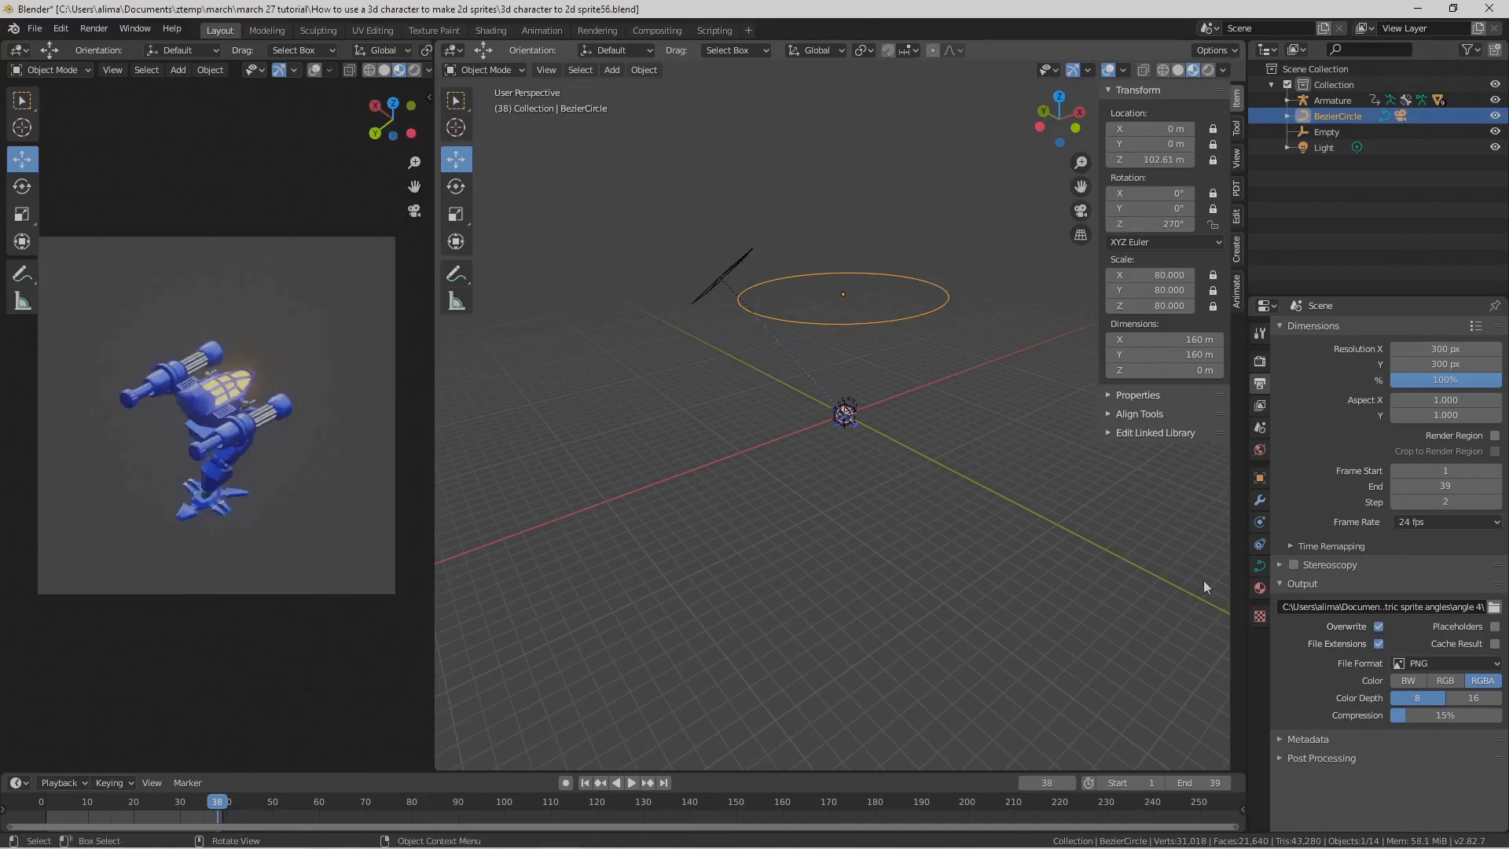
Step: Set the render output folder to "angle 6" and start a Viewport Render Animation of the sixth view
{"action": "left_click", "coordinate": [1494, 607]}
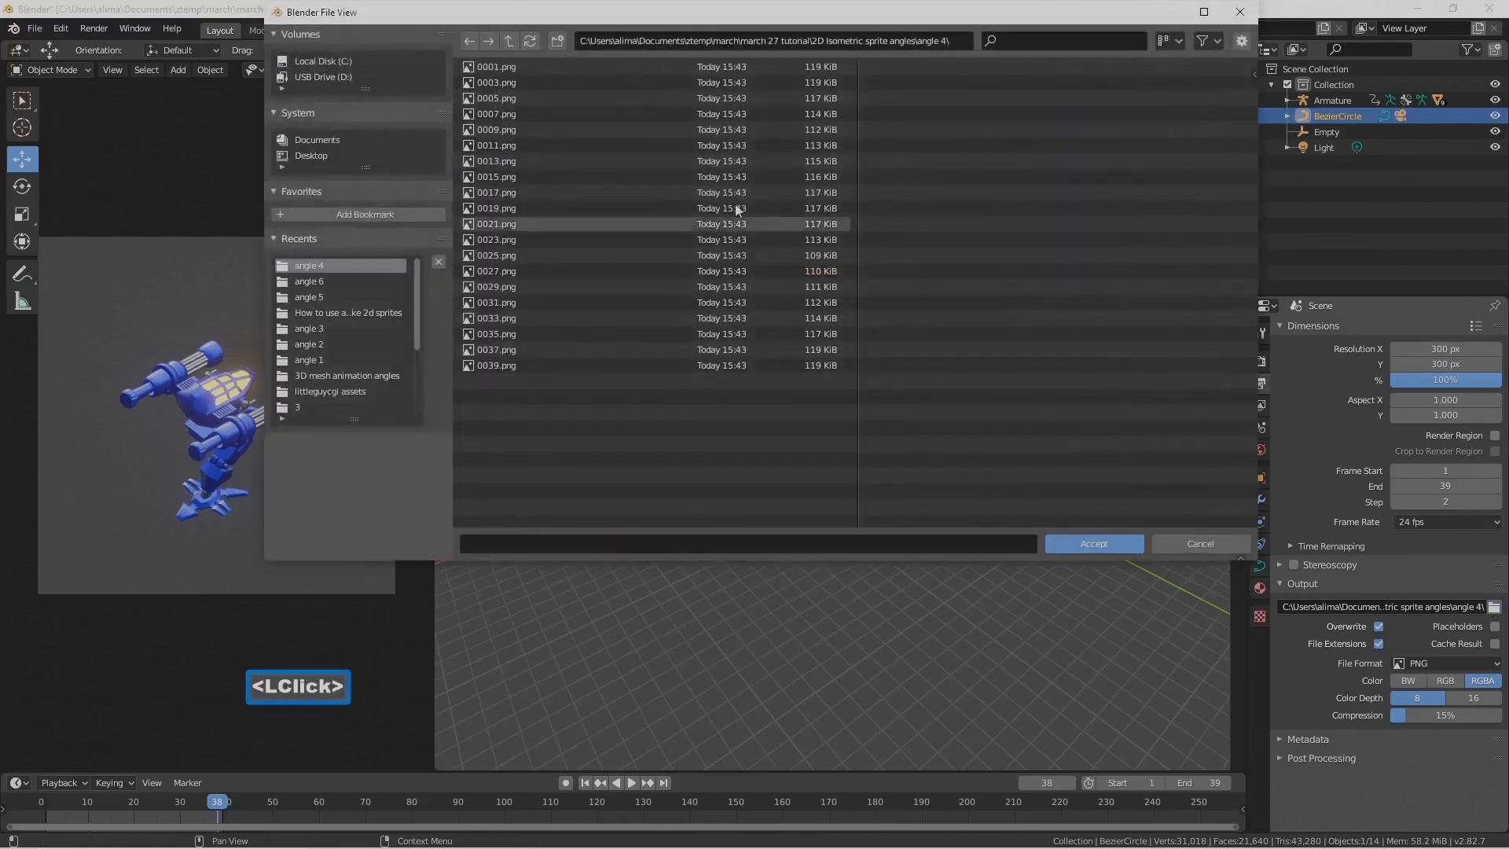
{"action": "left_click", "coordinate": [509, 40]}
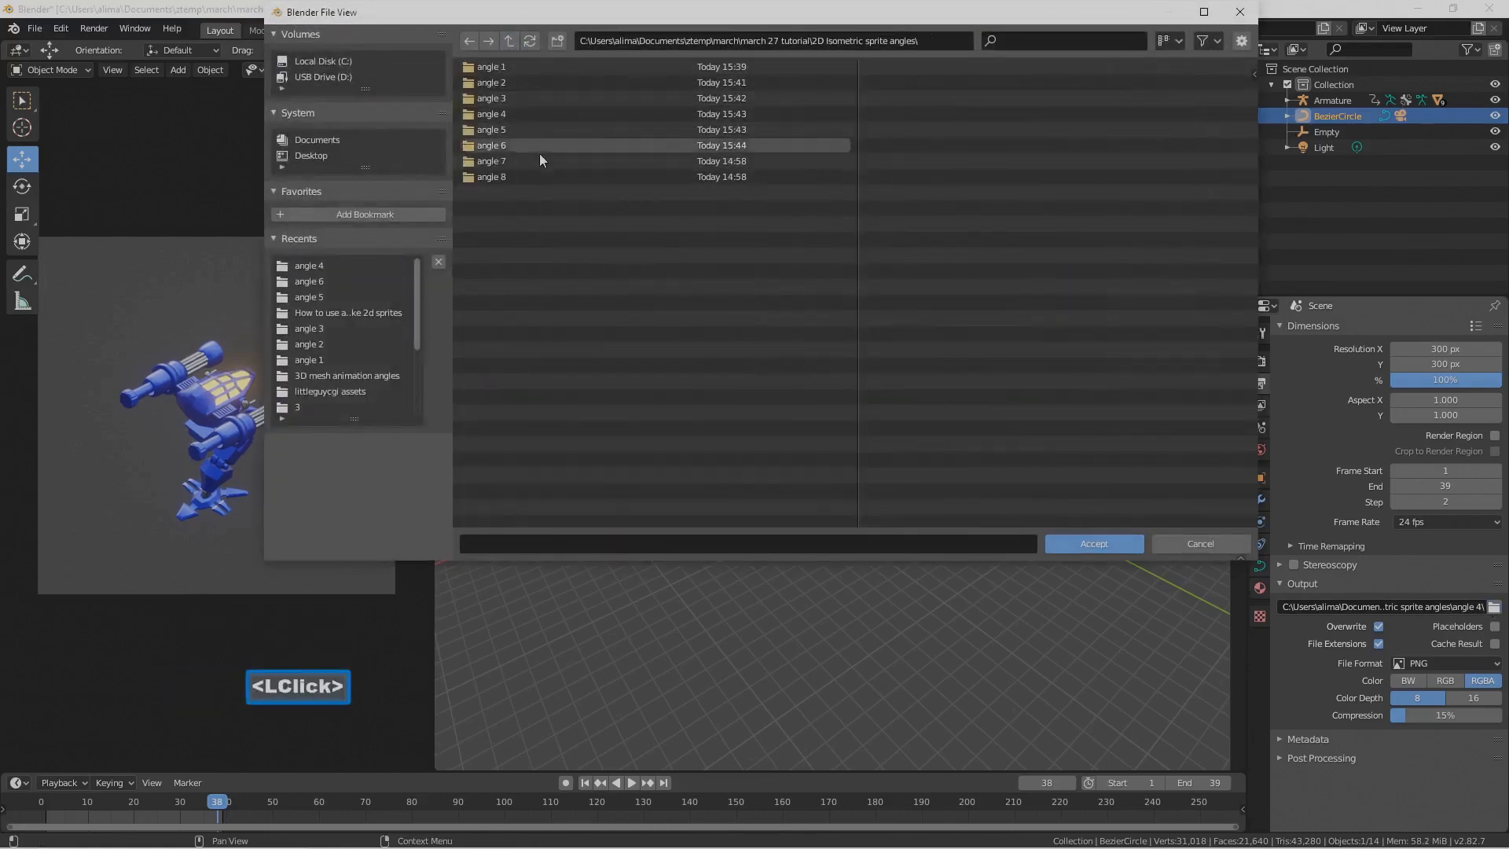
{"action": "double_click", "coordinate": [531, 148]}
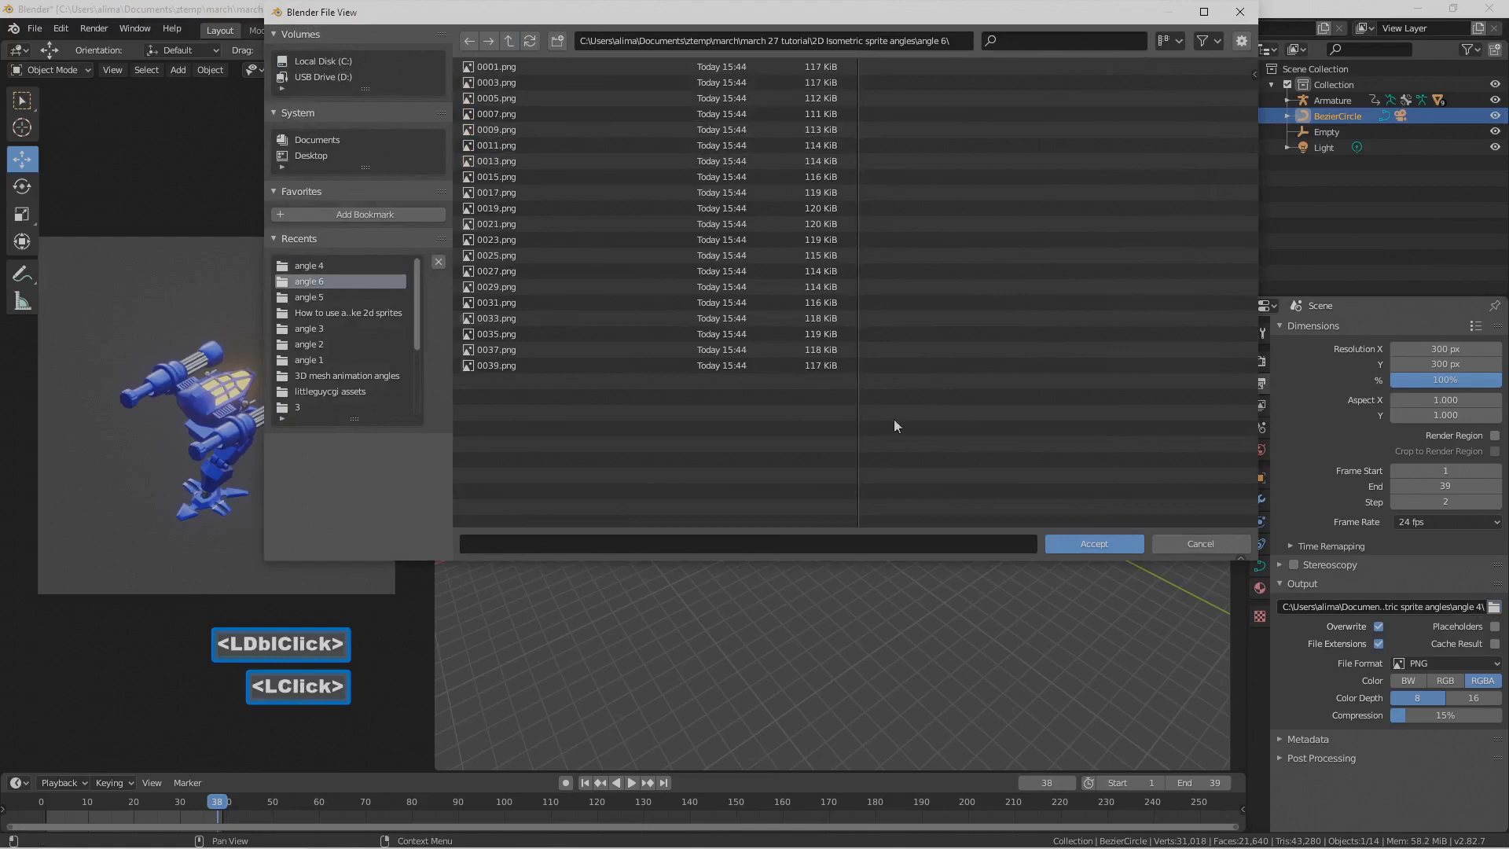
{"action": "left_click", "coordinate": [1117, 542]}
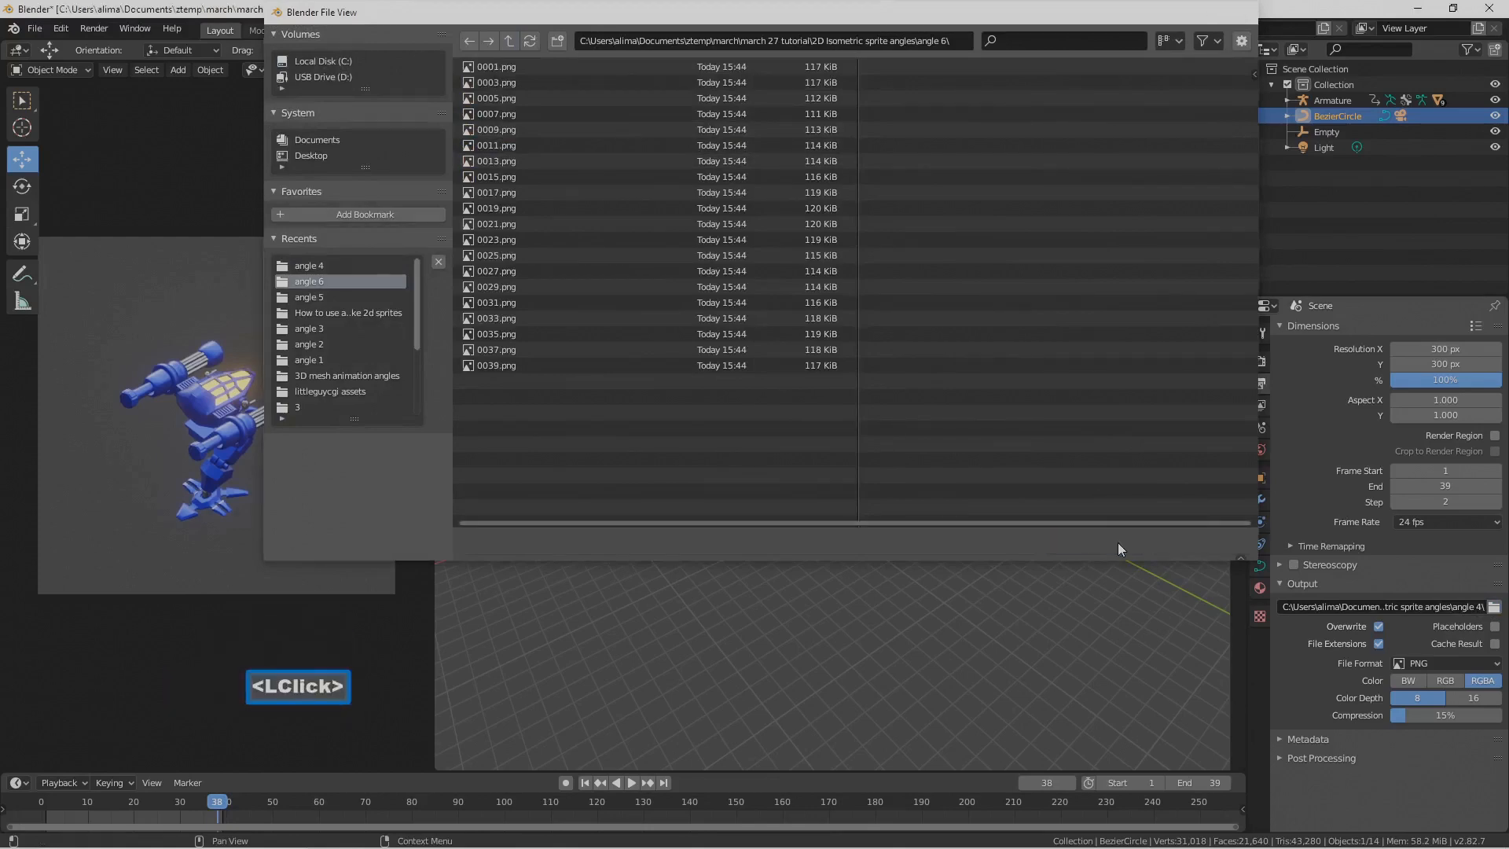
{"action": "left_click", "coordinate": [124, 73]}
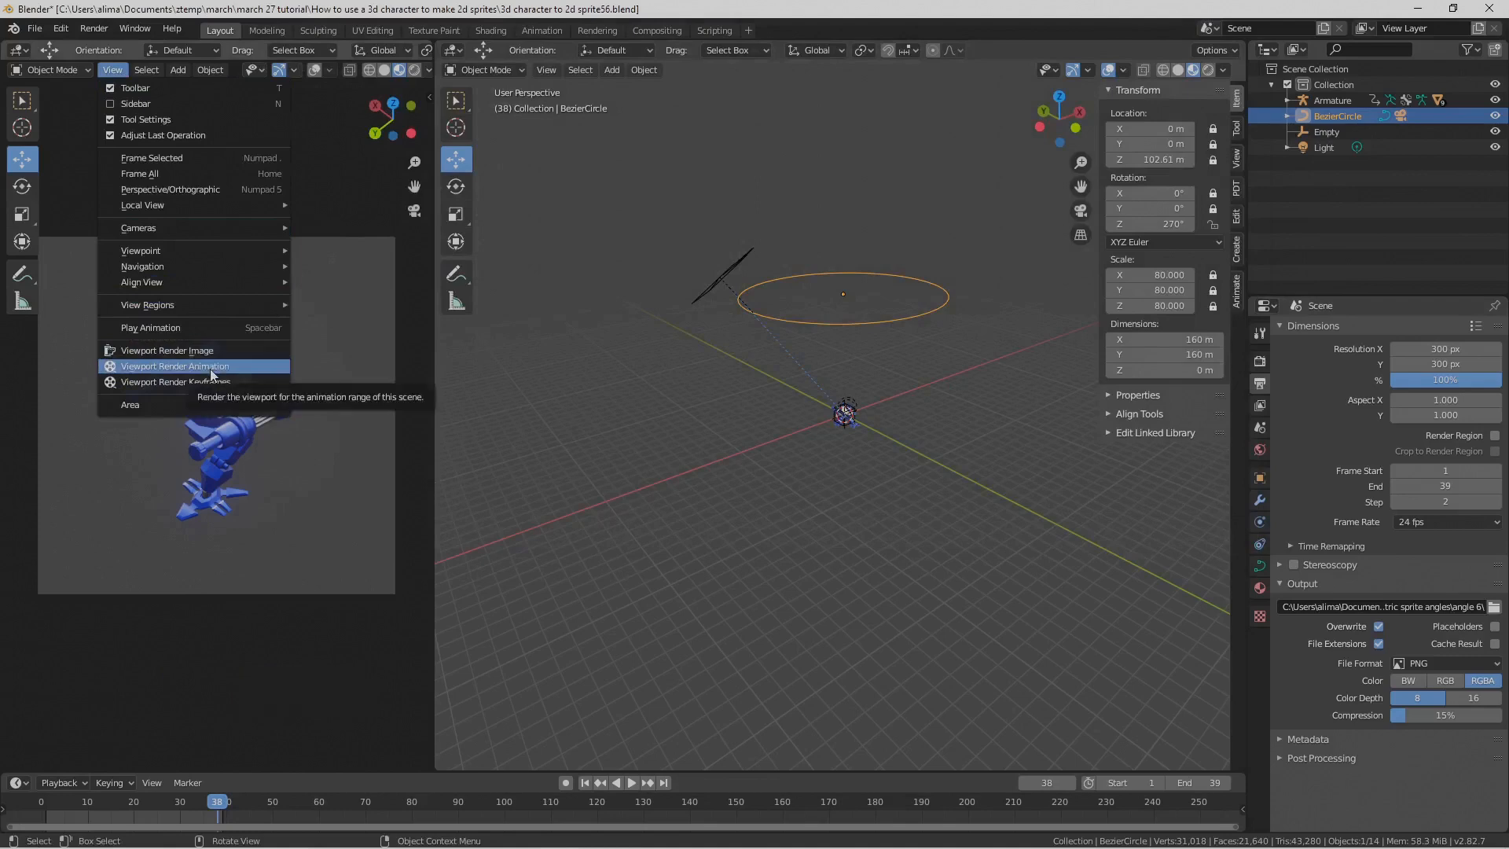
{"action": "left_click", "coordinate": [248, 367]}
Step: Set the BezierCircle's Z rotation to 315° for the seventh camera angle
{"action": "left_click", "coordinate": [1149, 224]}
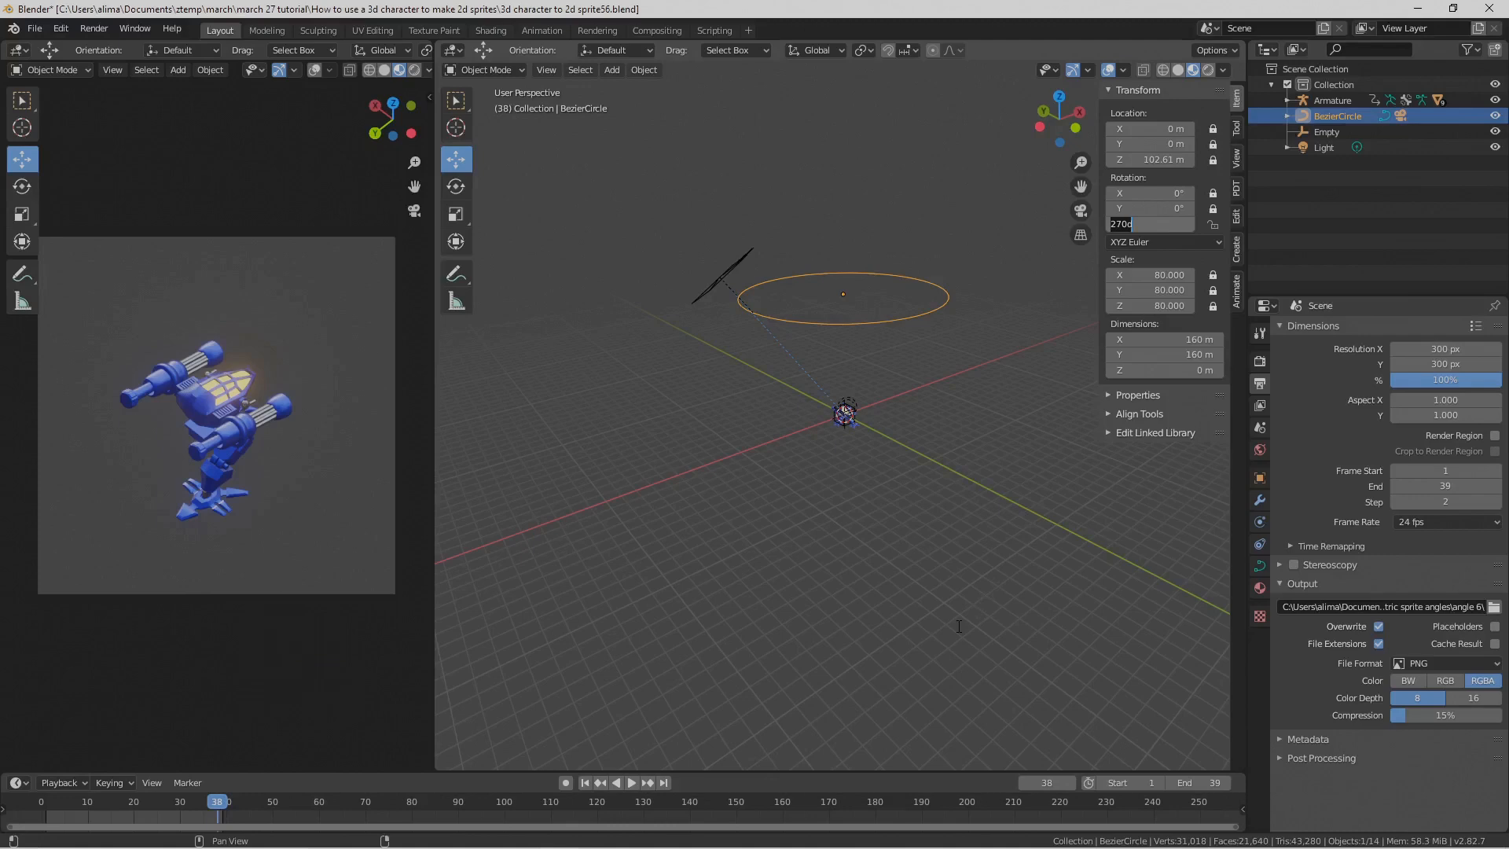
{"action": "type", "text": "315"}
{"action": "key", "text": "Return"}
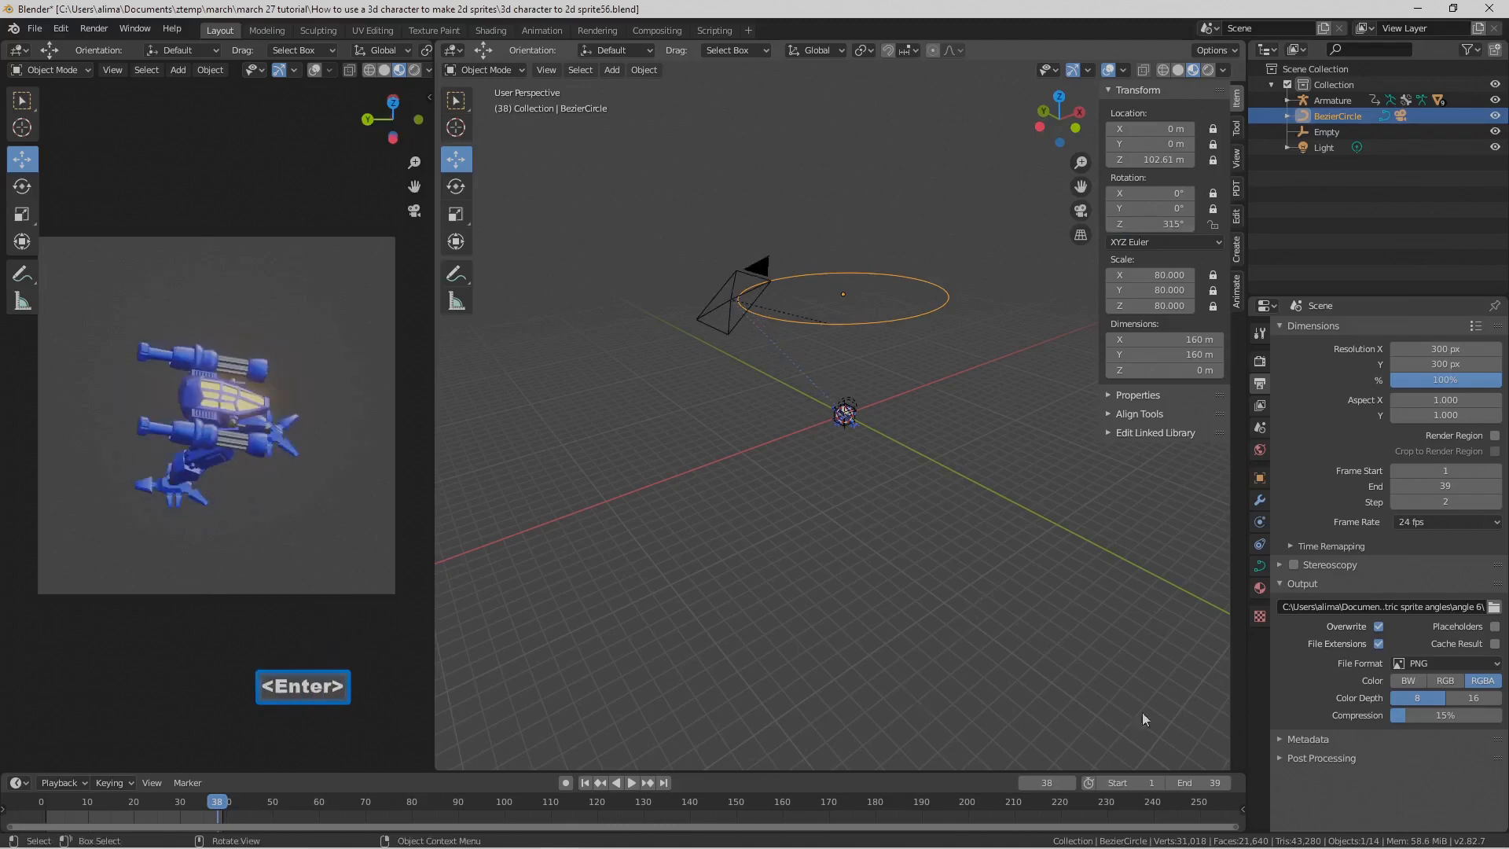
Step: Change the render output folder to "angle 7", render the seventh view with Viewport Render Animation and close the render window
{"action": "left_click", "coordinate": [1492, 606]}
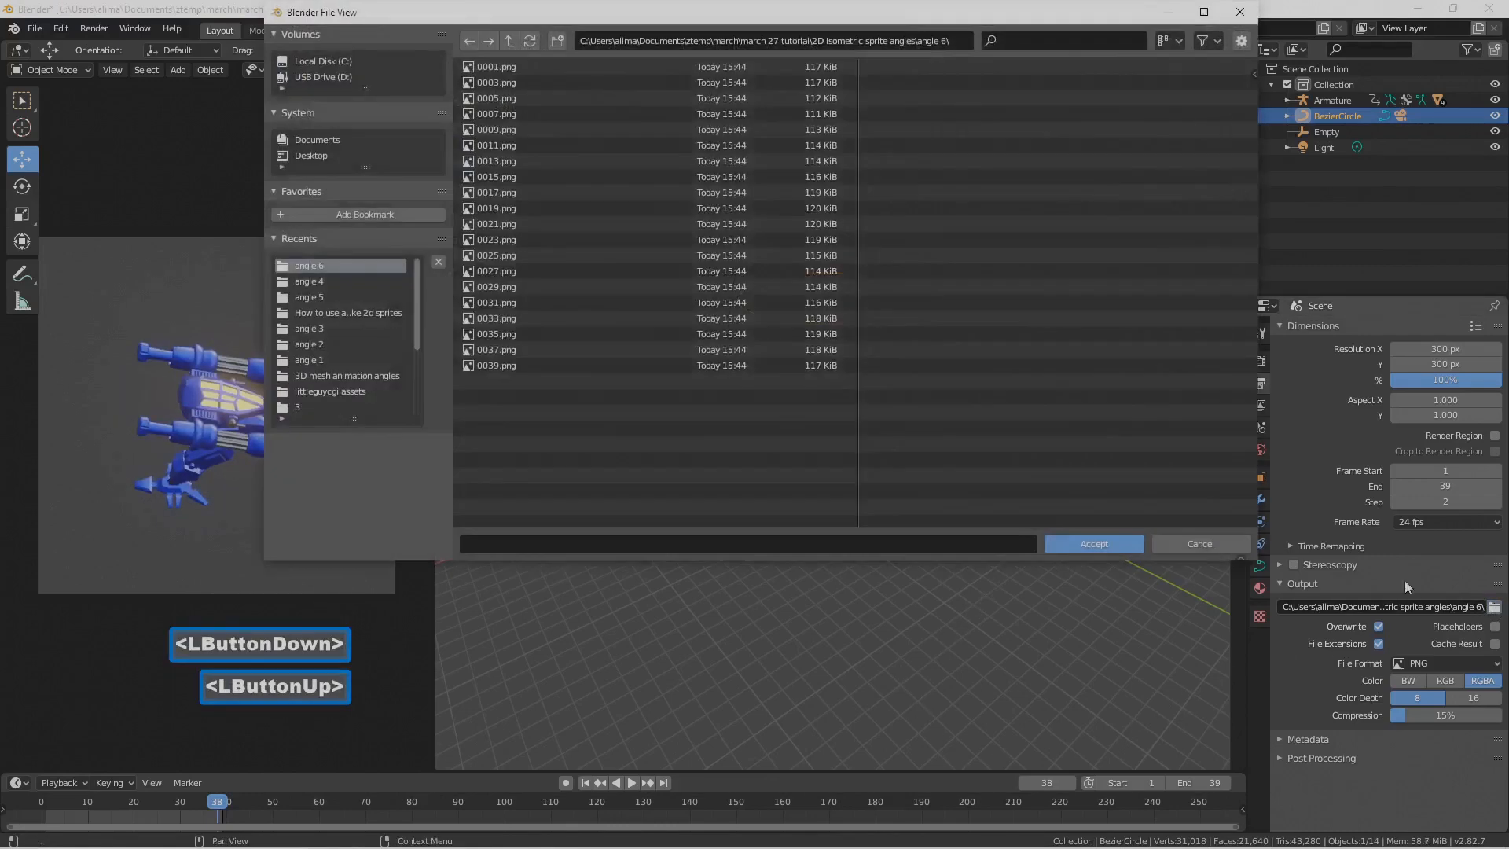
{"action": "left_click", "coordinate": [507, 40]}
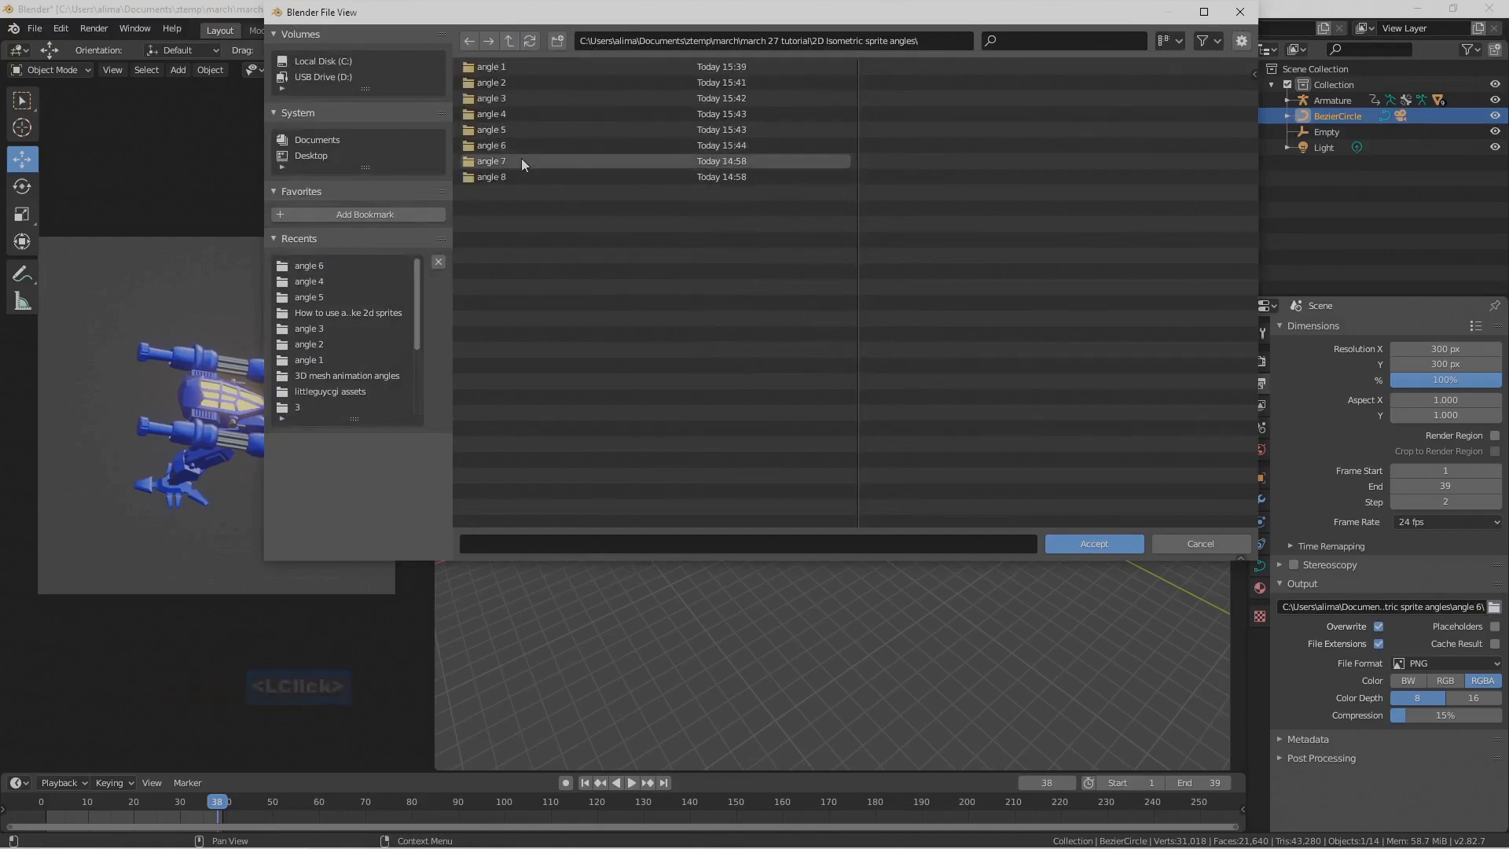
{"action": "double_click", "coordinate": [521, 161]}
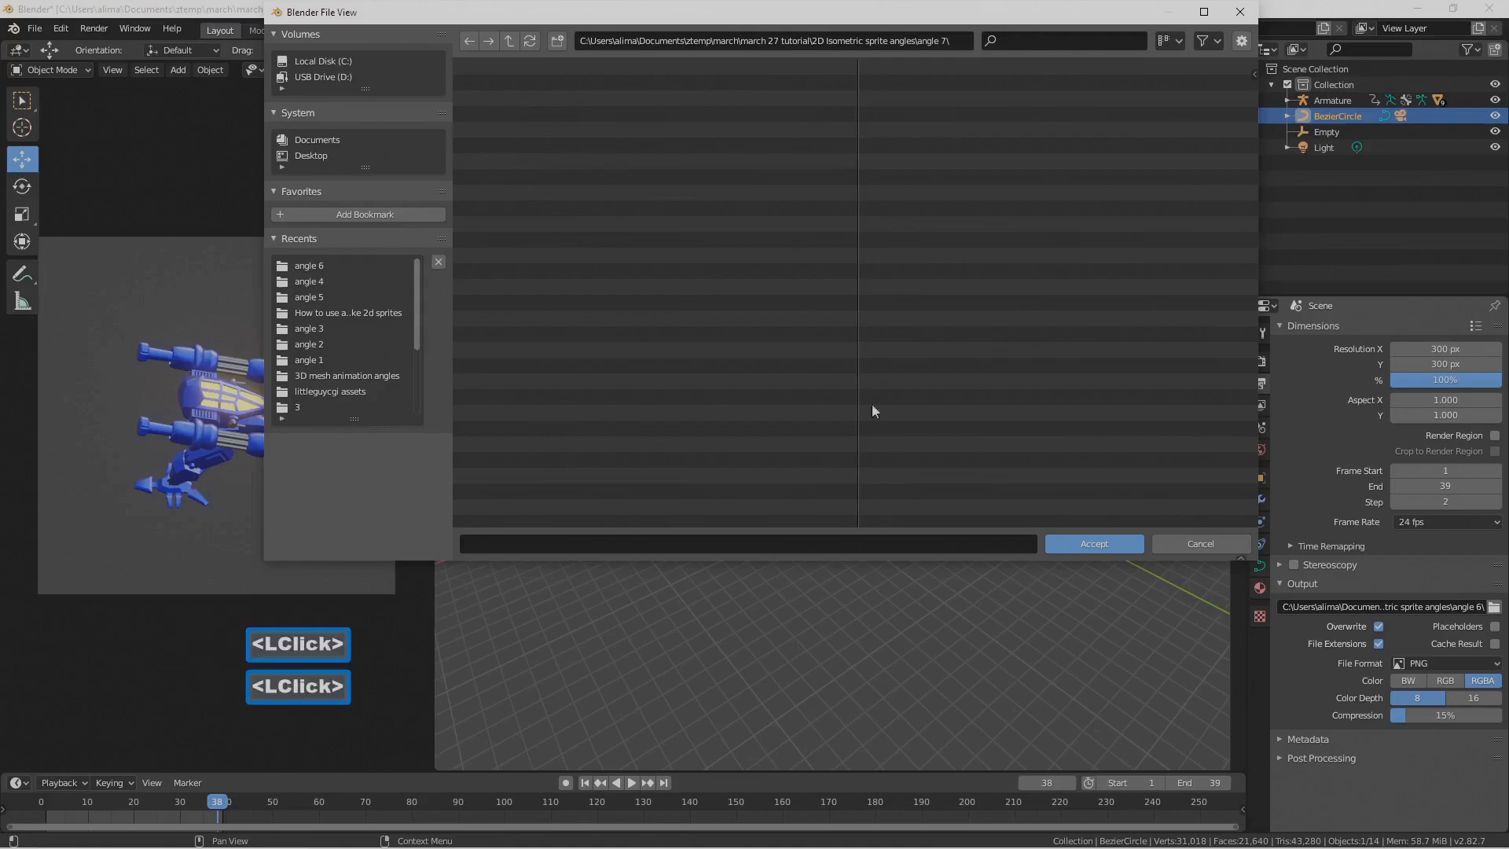
{"action": "left_click", "coordinate": [1119, 540]}
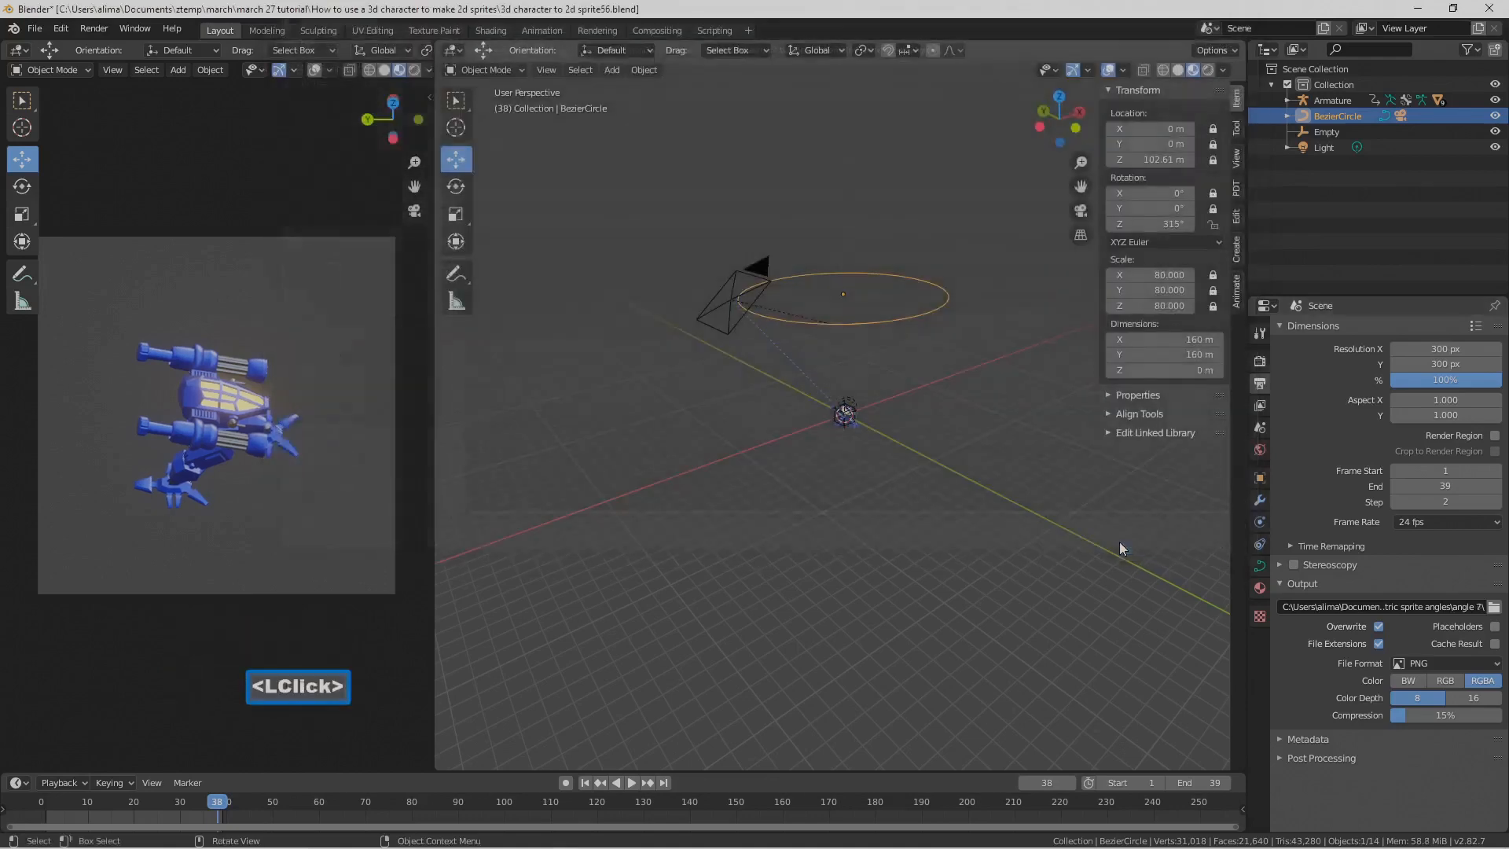
{"action": "left_click", "coordinate": [116, 73]}
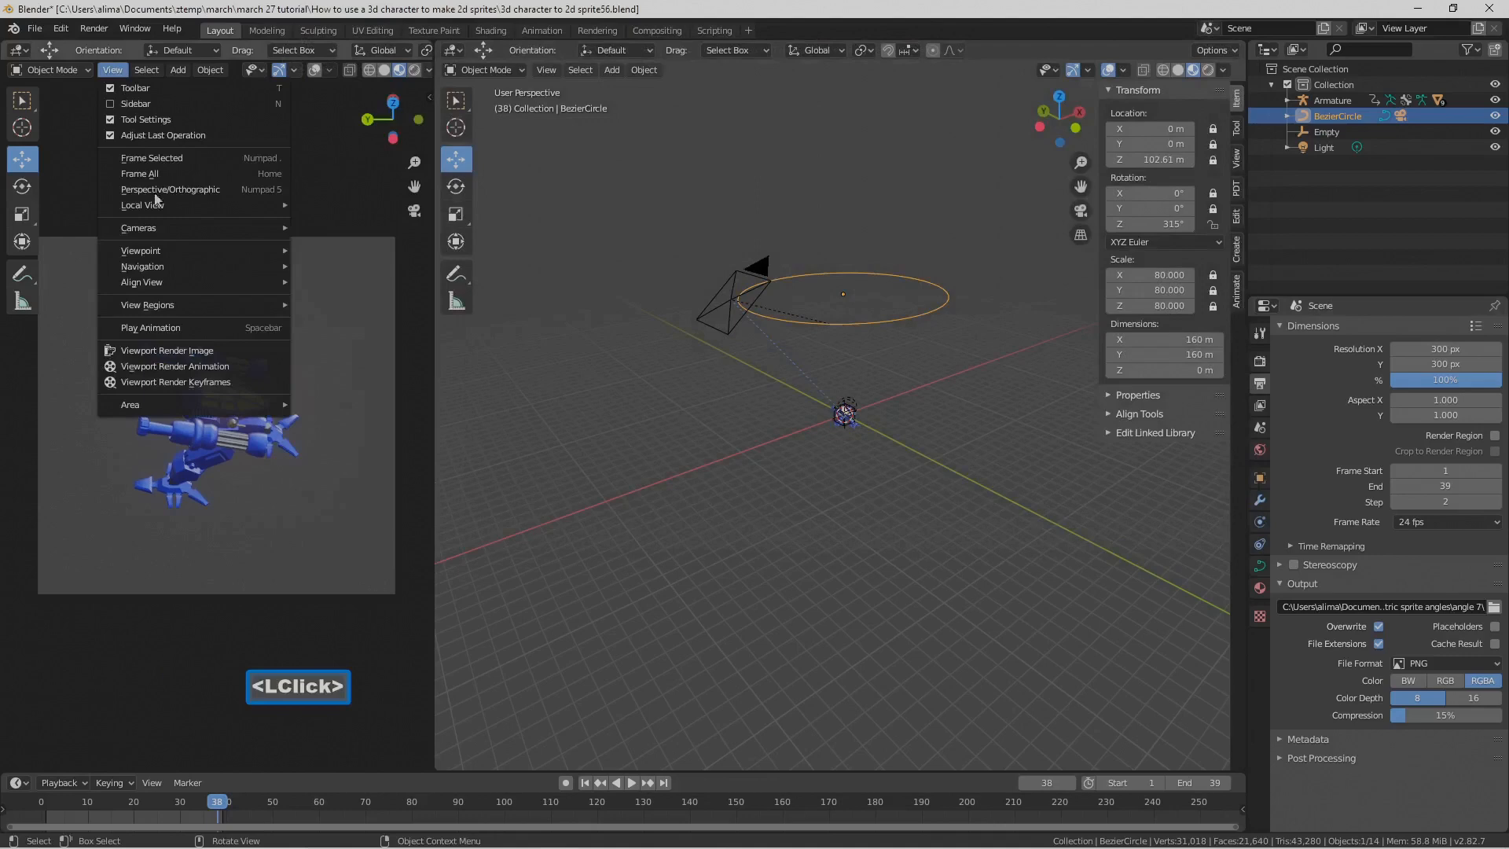
{"action": "mouse_move", "coordinate": [185, 284]}
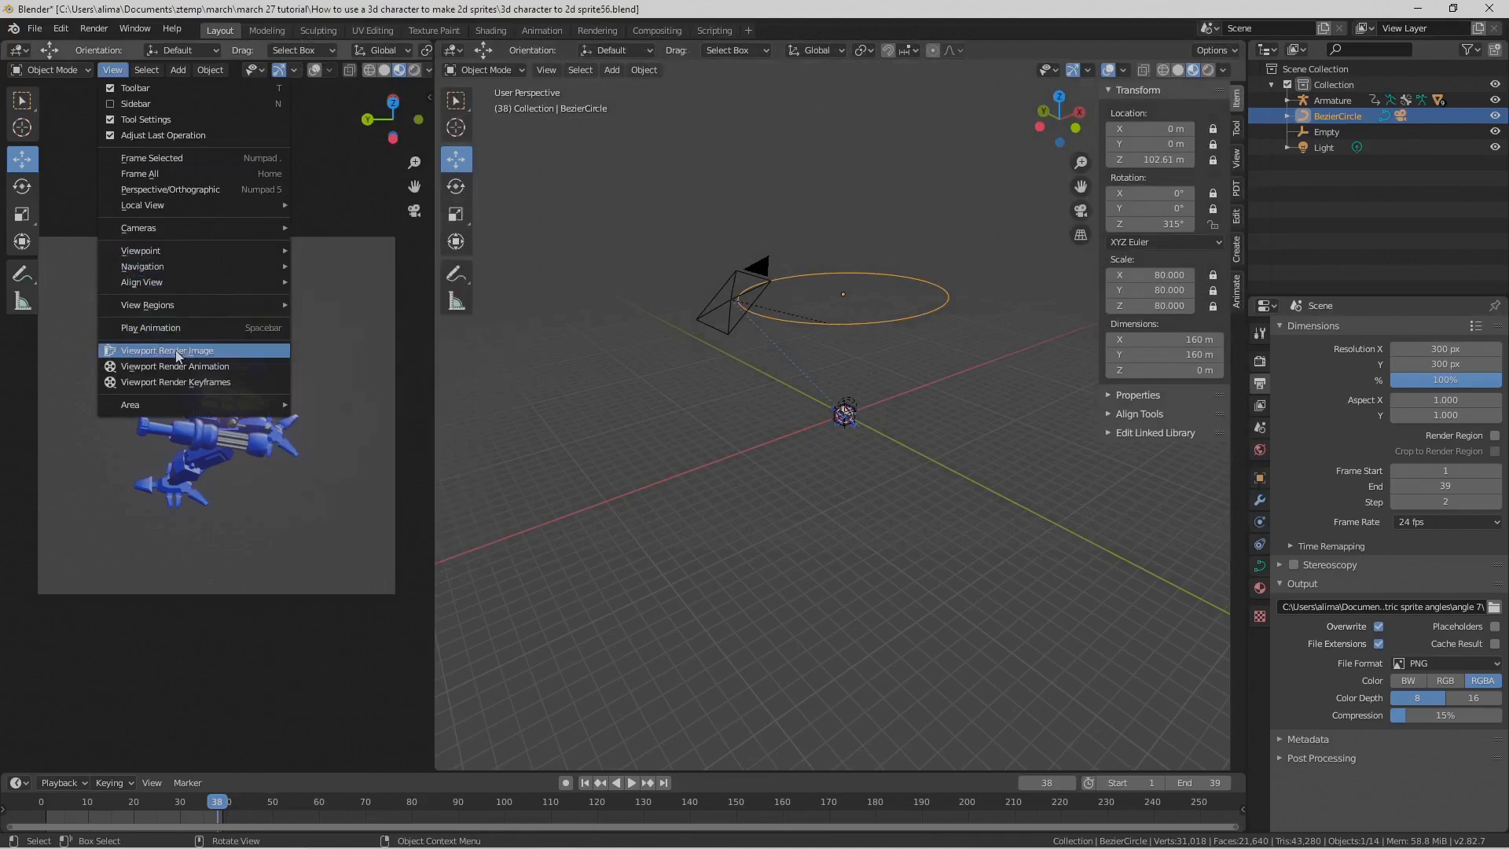
{"action": "left_click", "coordinate": [242, 366]}
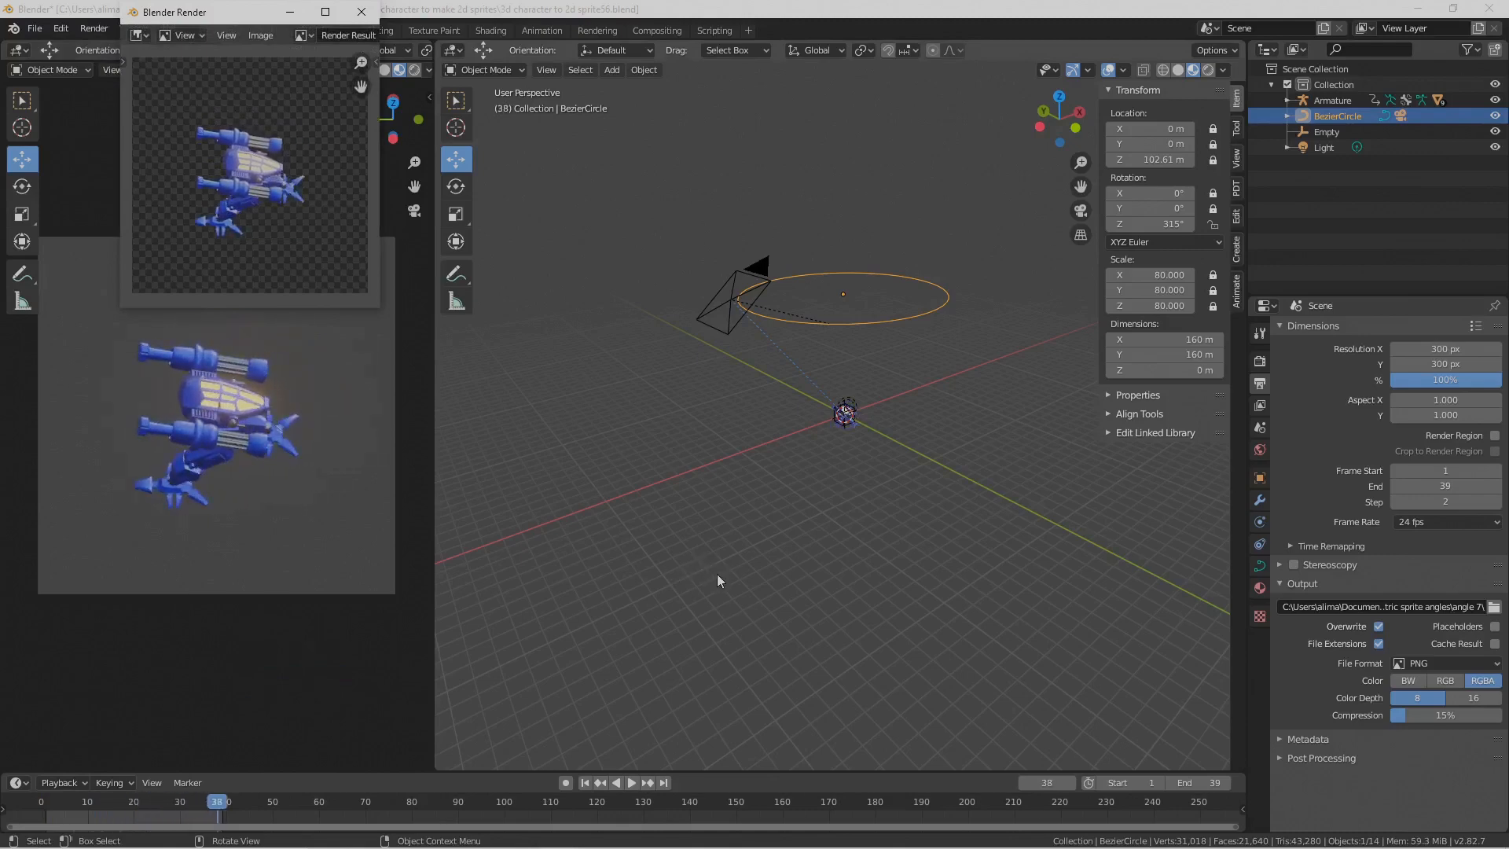
{"action": "left_click", "coordinate": [362, 12]}
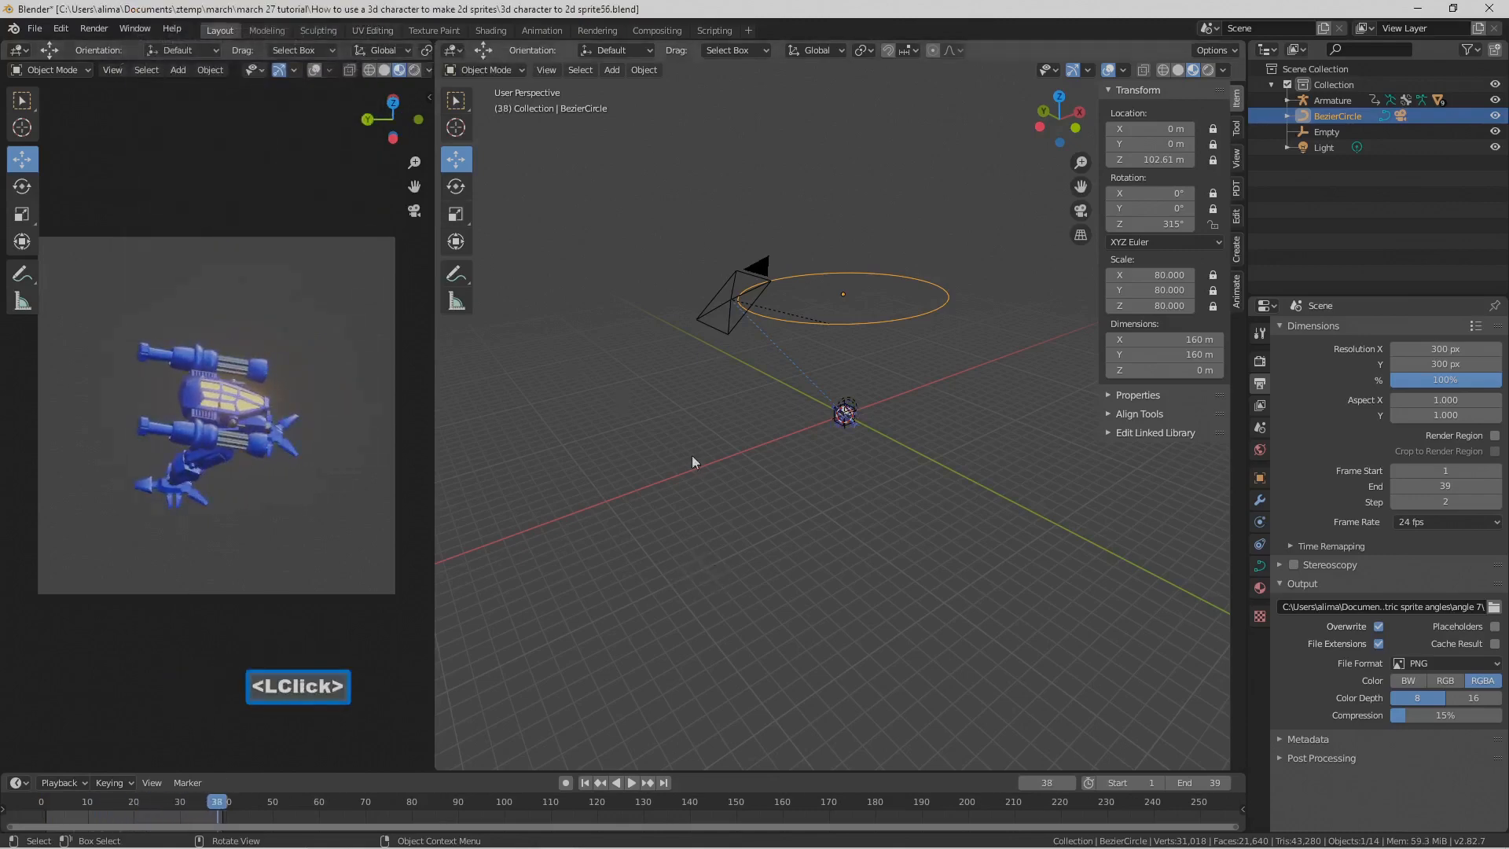
Step: Set the BezierCircle's Z rotation to 360° for the eighth camera angle
{"action": "left_click", "coordinate": [1158, 223]}
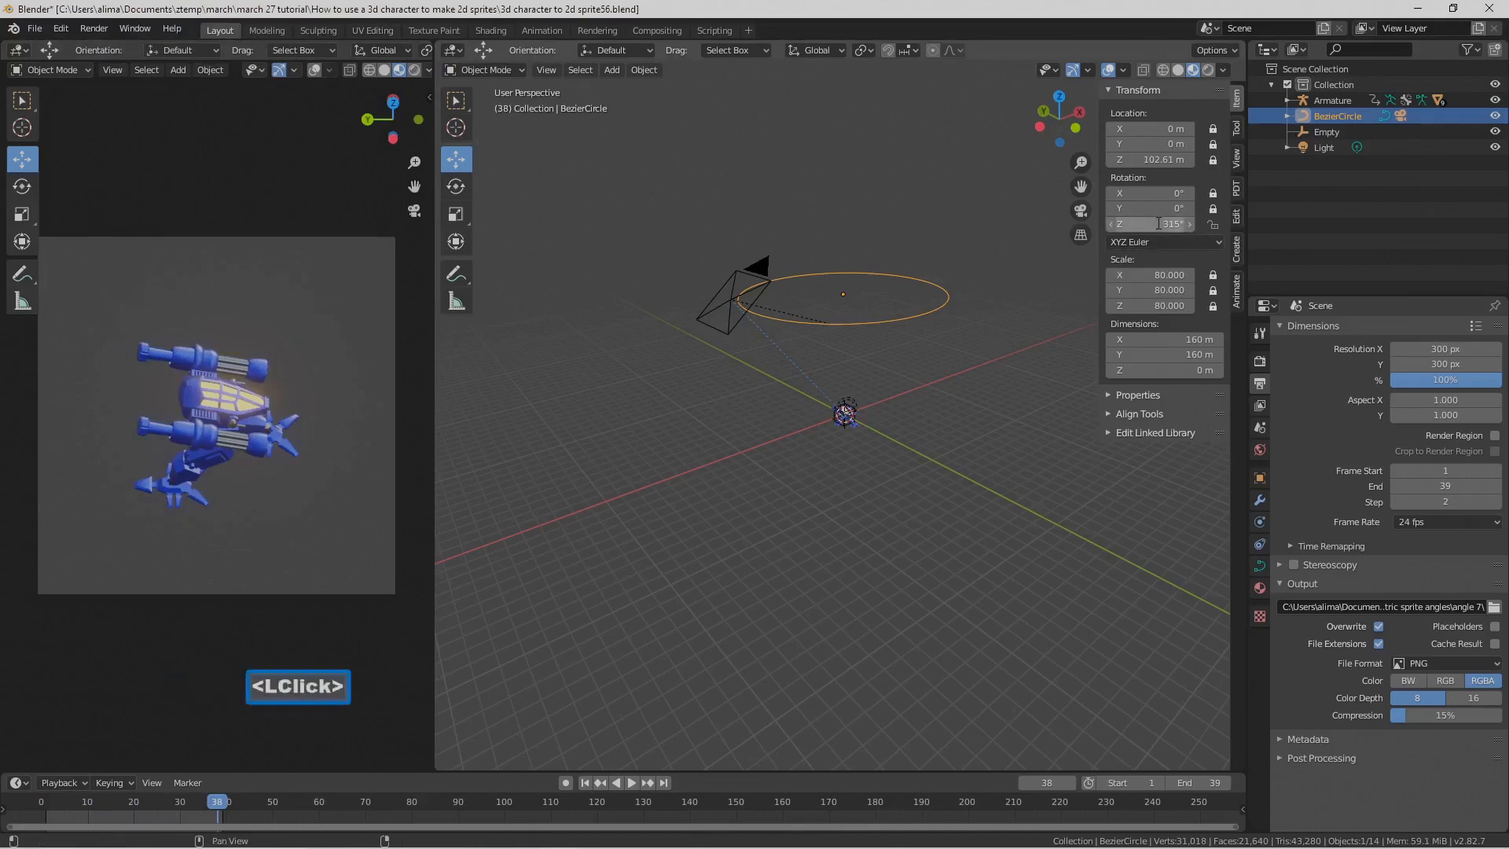
{"action": "left_click", "coordinate": [1158, 224]}
{"action": "type", "text": "360"}
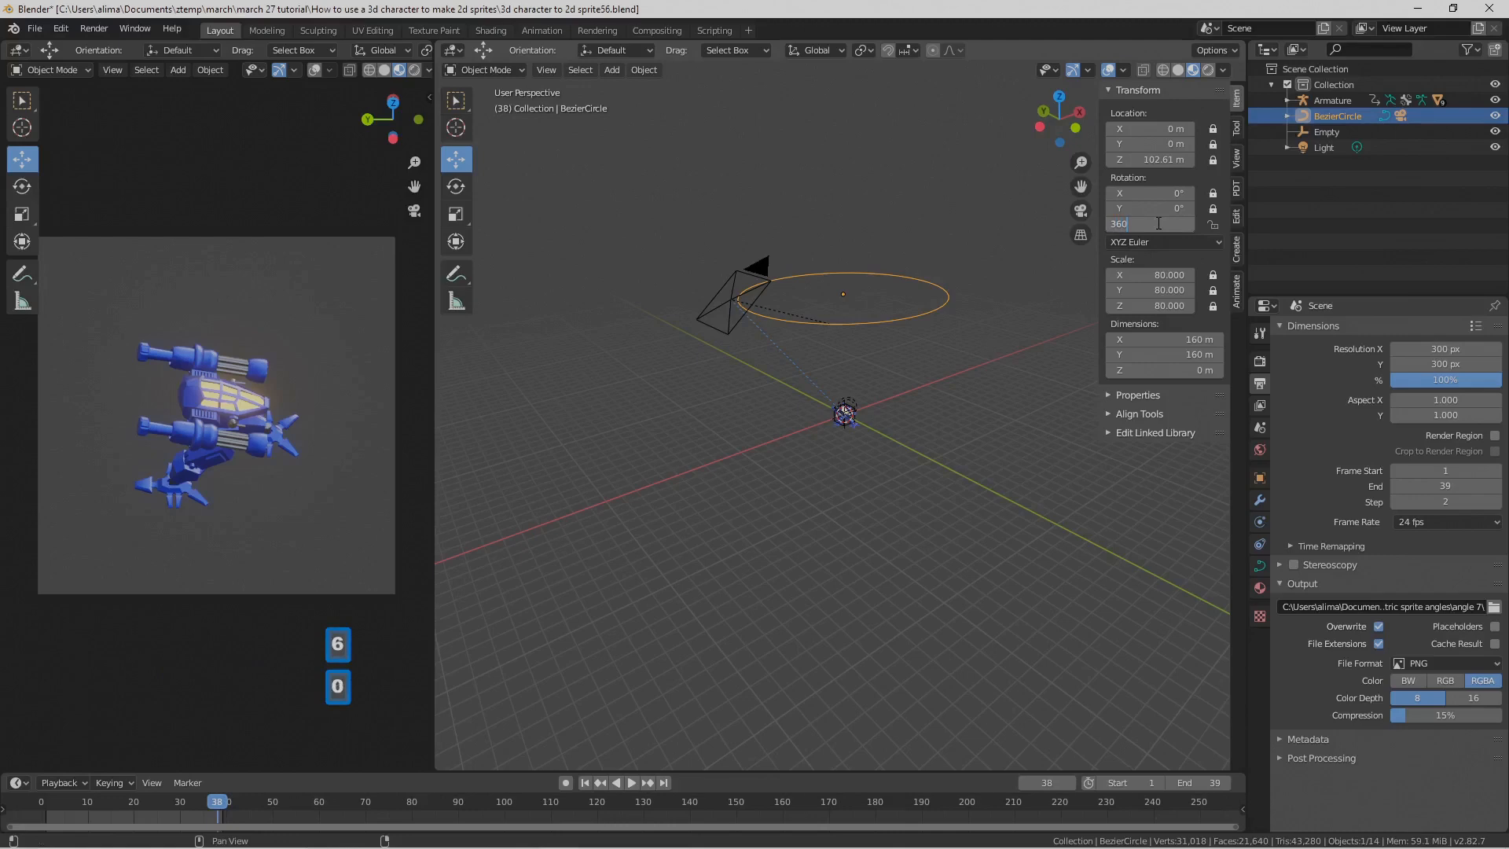
{"action": "key", "text": "Return"}
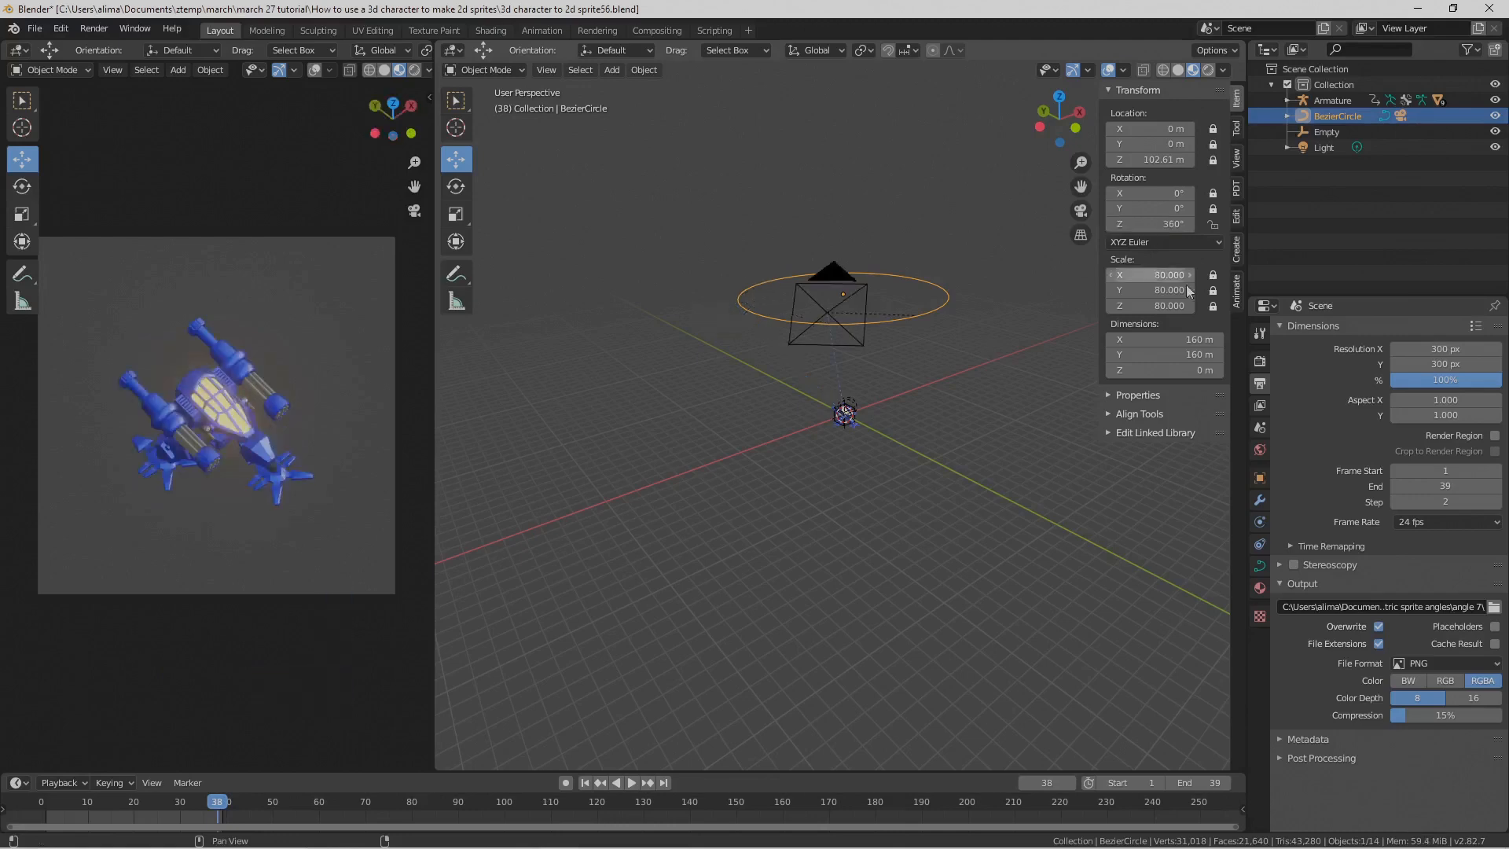
Step: Change the render output folder to "angle 8", render the eighth view with Viewport Render Animation and close the render window
{"action": "left_click", "coordinate": [1493, 608]}
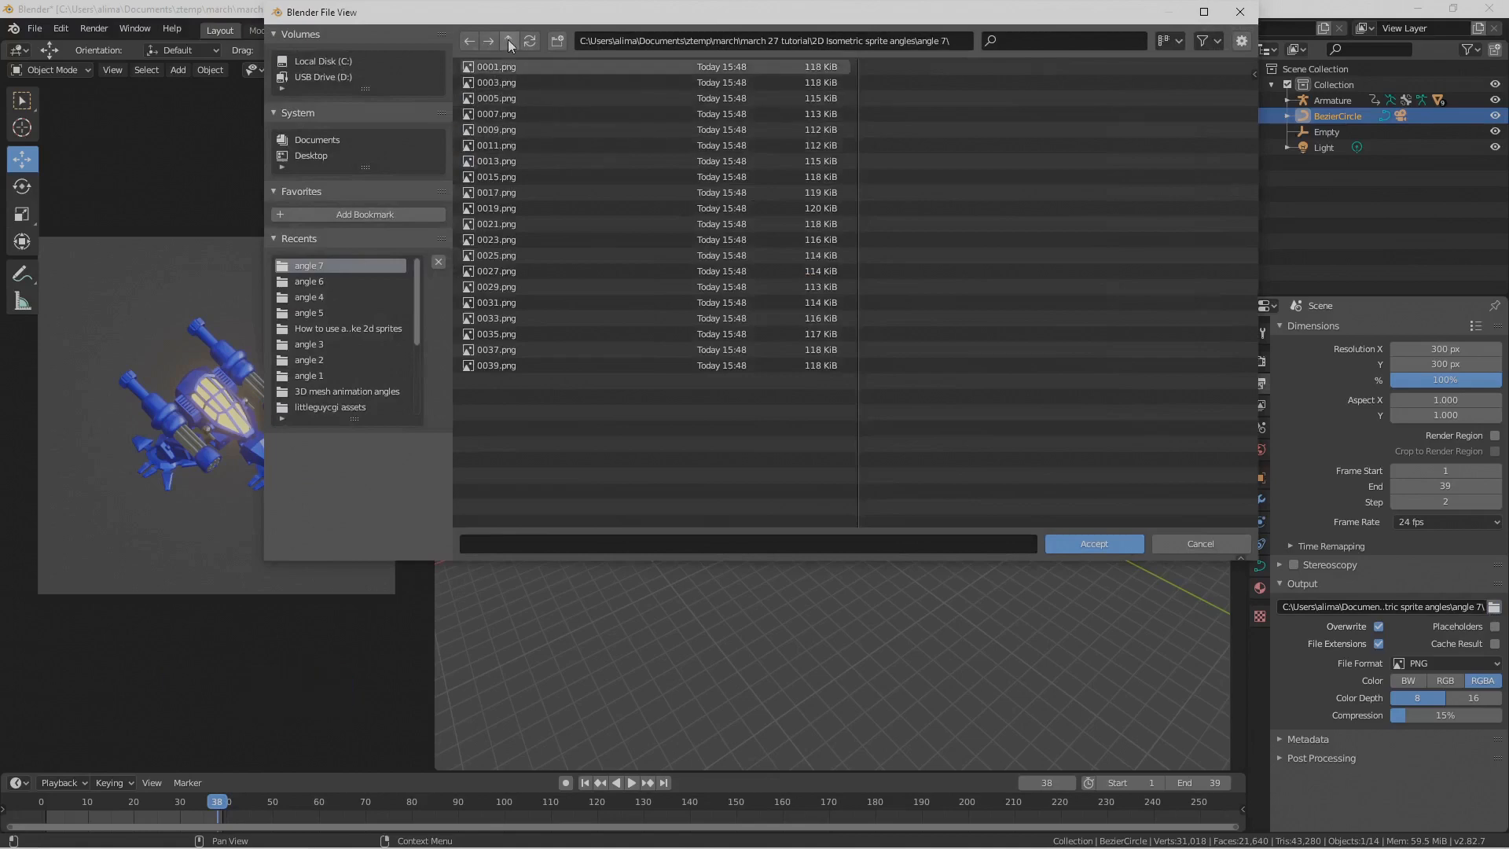
{"action": "left_click", "coordinate": [508, 40]}
{"action": "double_click", "coordinate": [541, 177]}
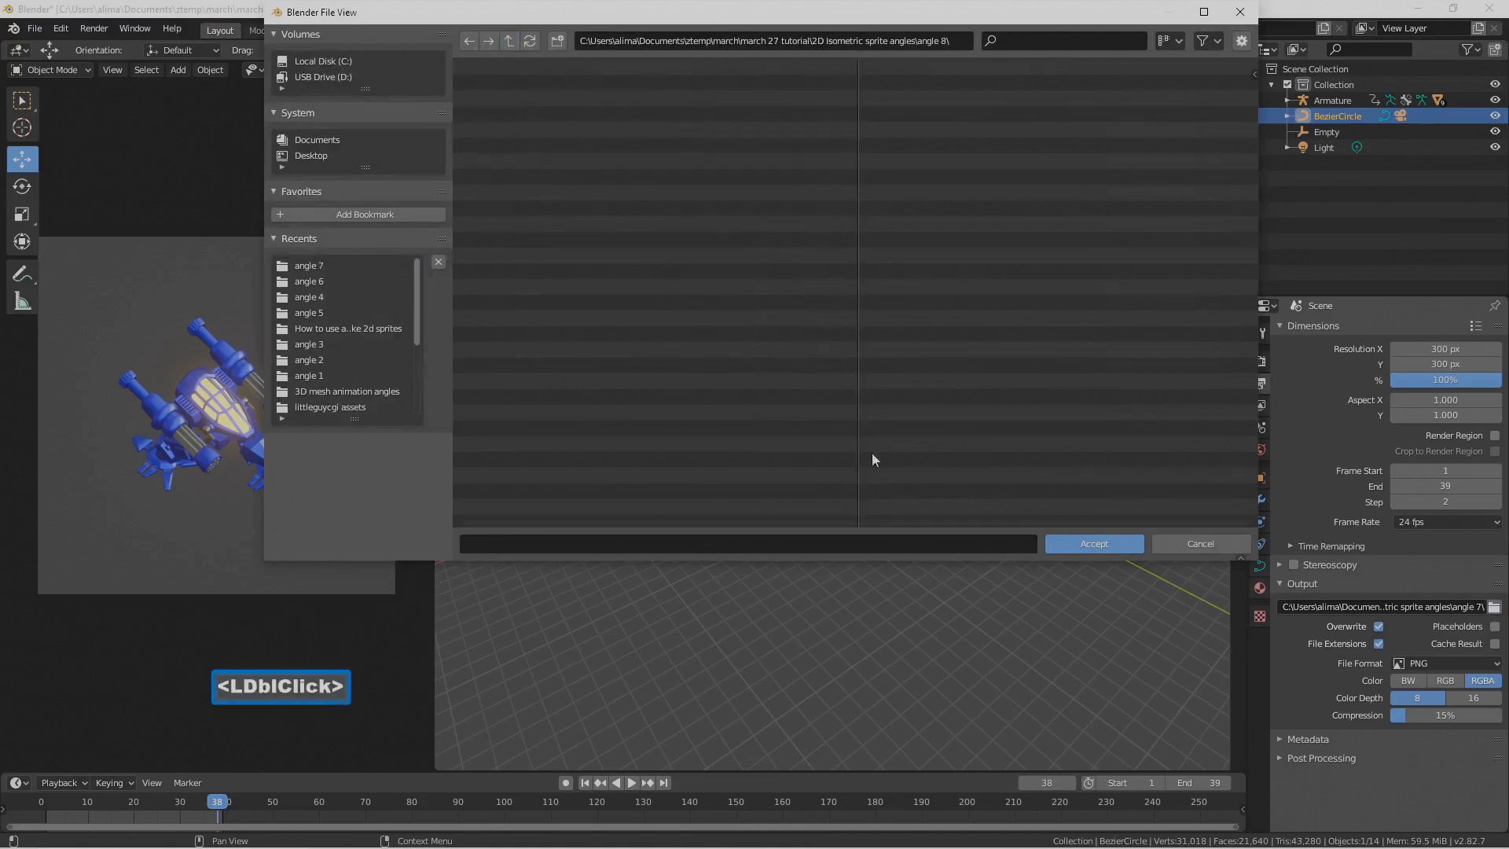
{"action": "left_click", "coordinate": [1119, 544]}
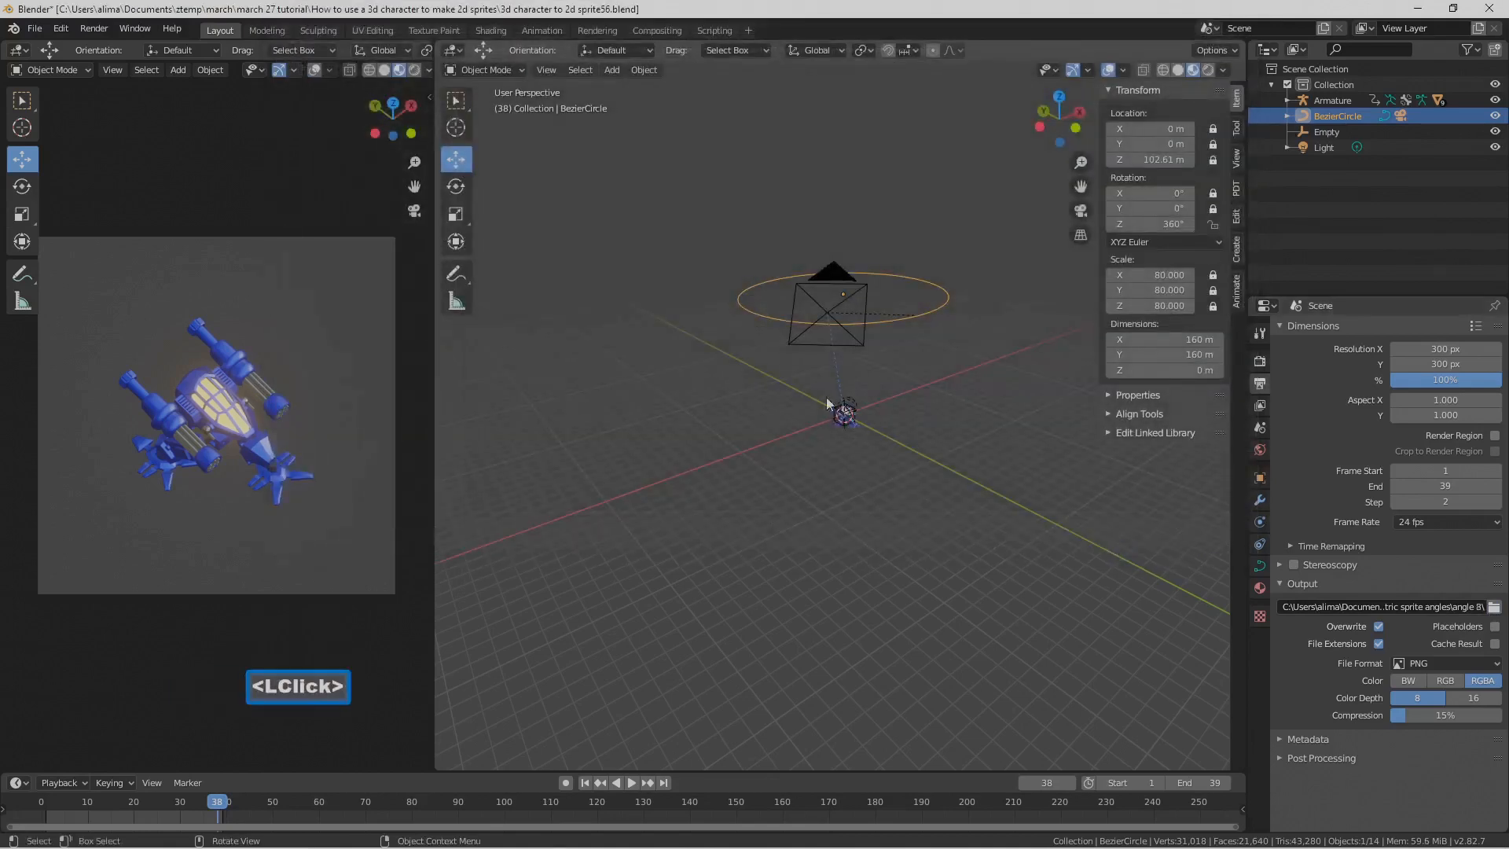
{"action": "left_click", "coordinate": [113, 69]}
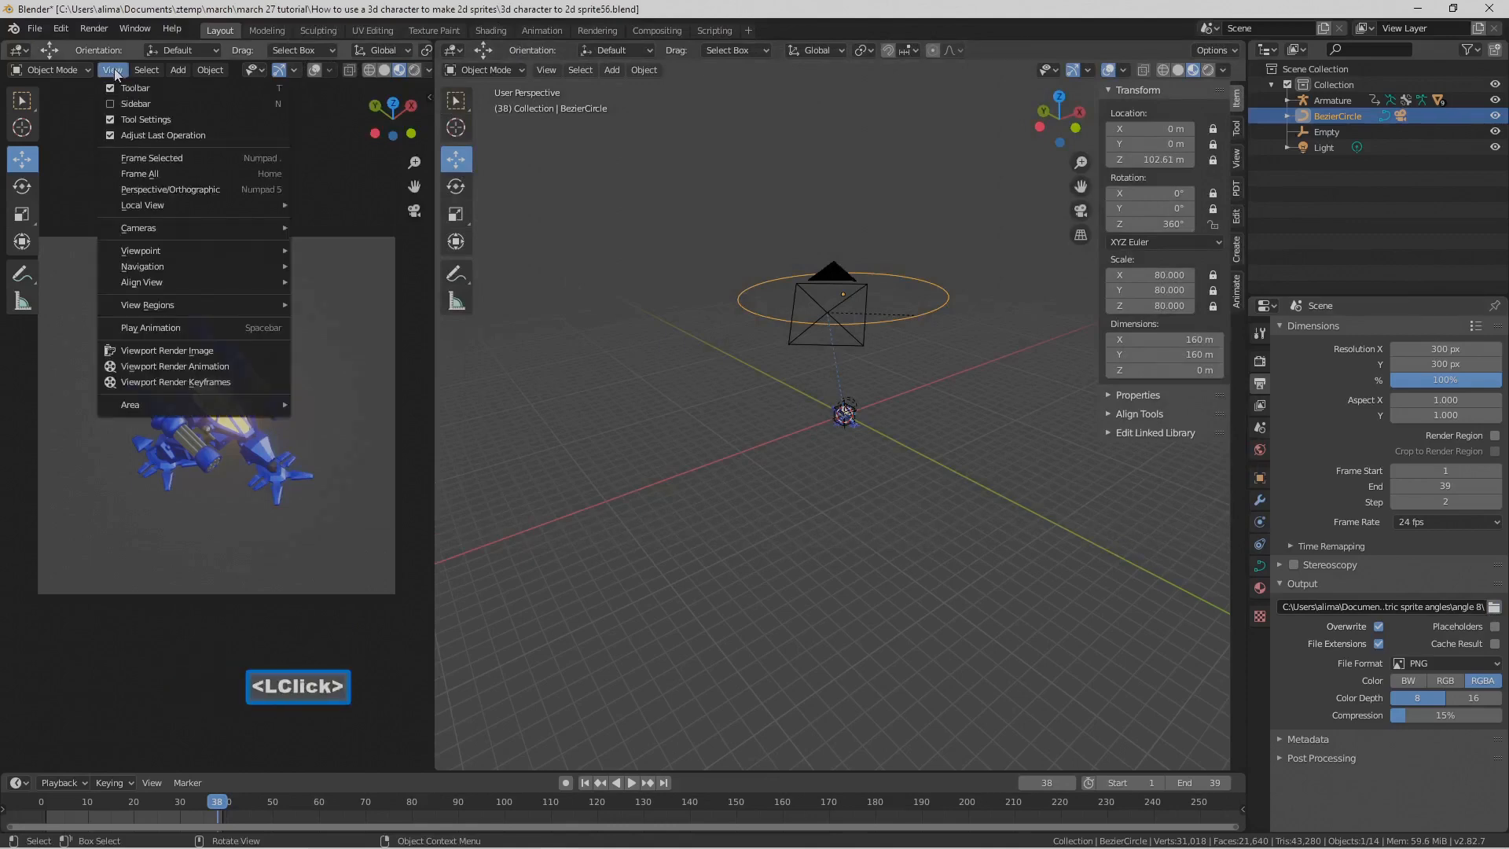
{"action": "left_click", "coordinate": [247, 366]}
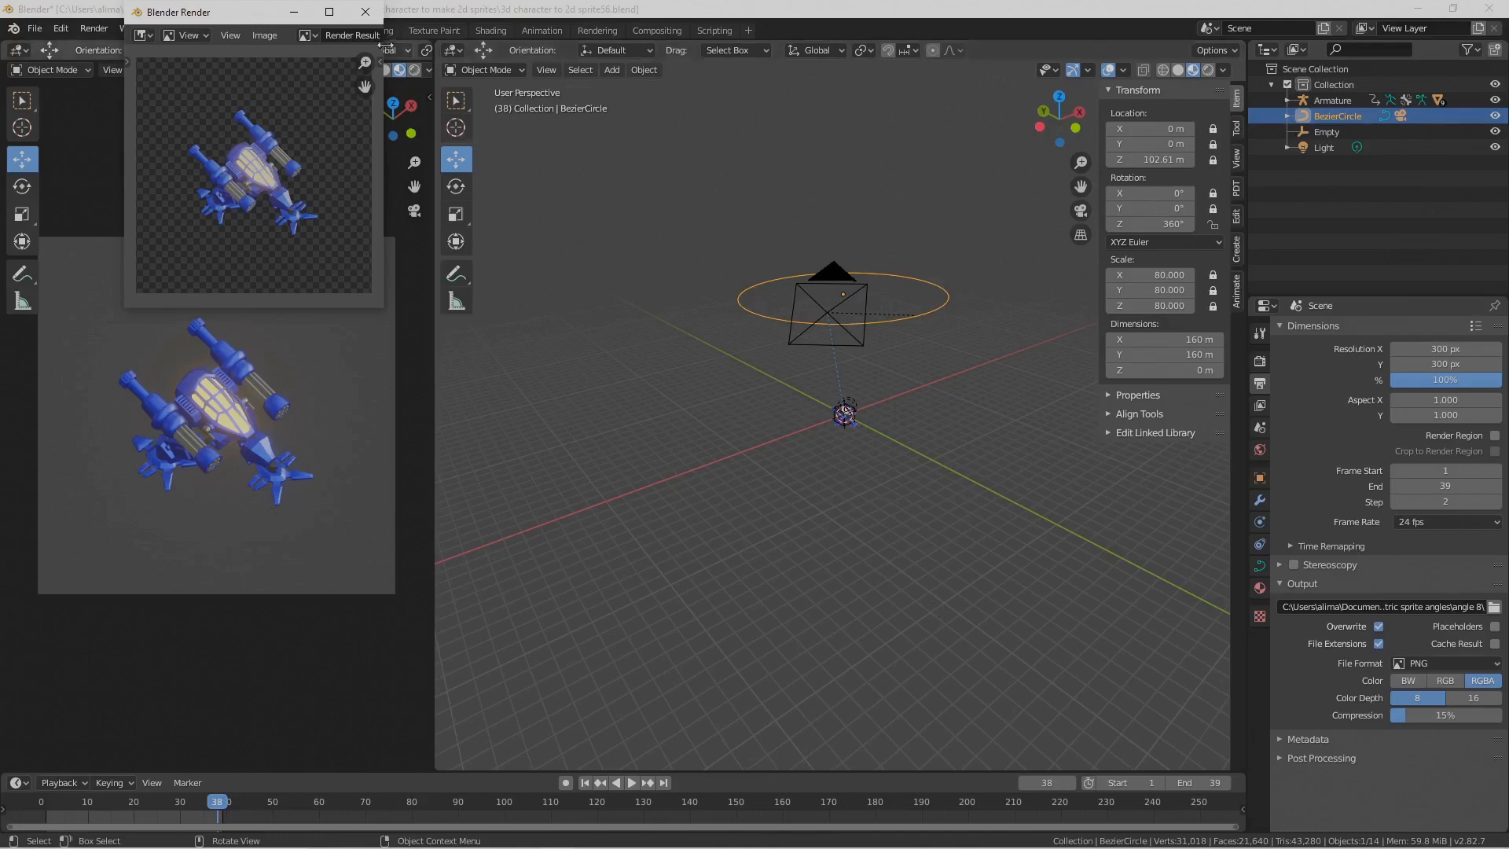
{"action": "left_click", "coordinate": [366, 12]}
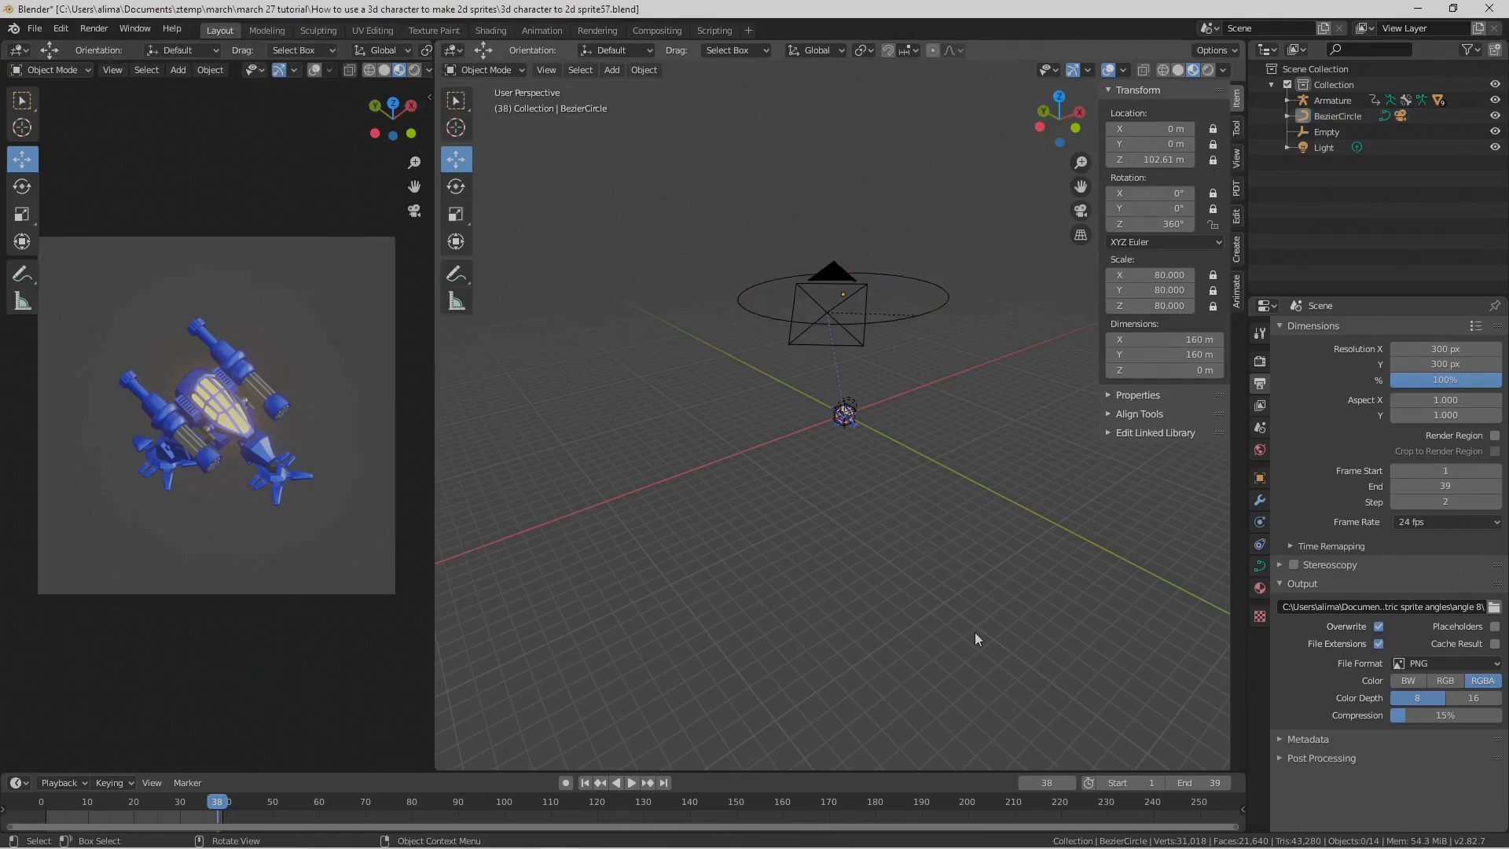
Step: Switch to Chrome and review the list of rotation angles in the "8 Isometric angles" Google Docs document
{"action": "mouse_move", "coordinate": [664, 841]}
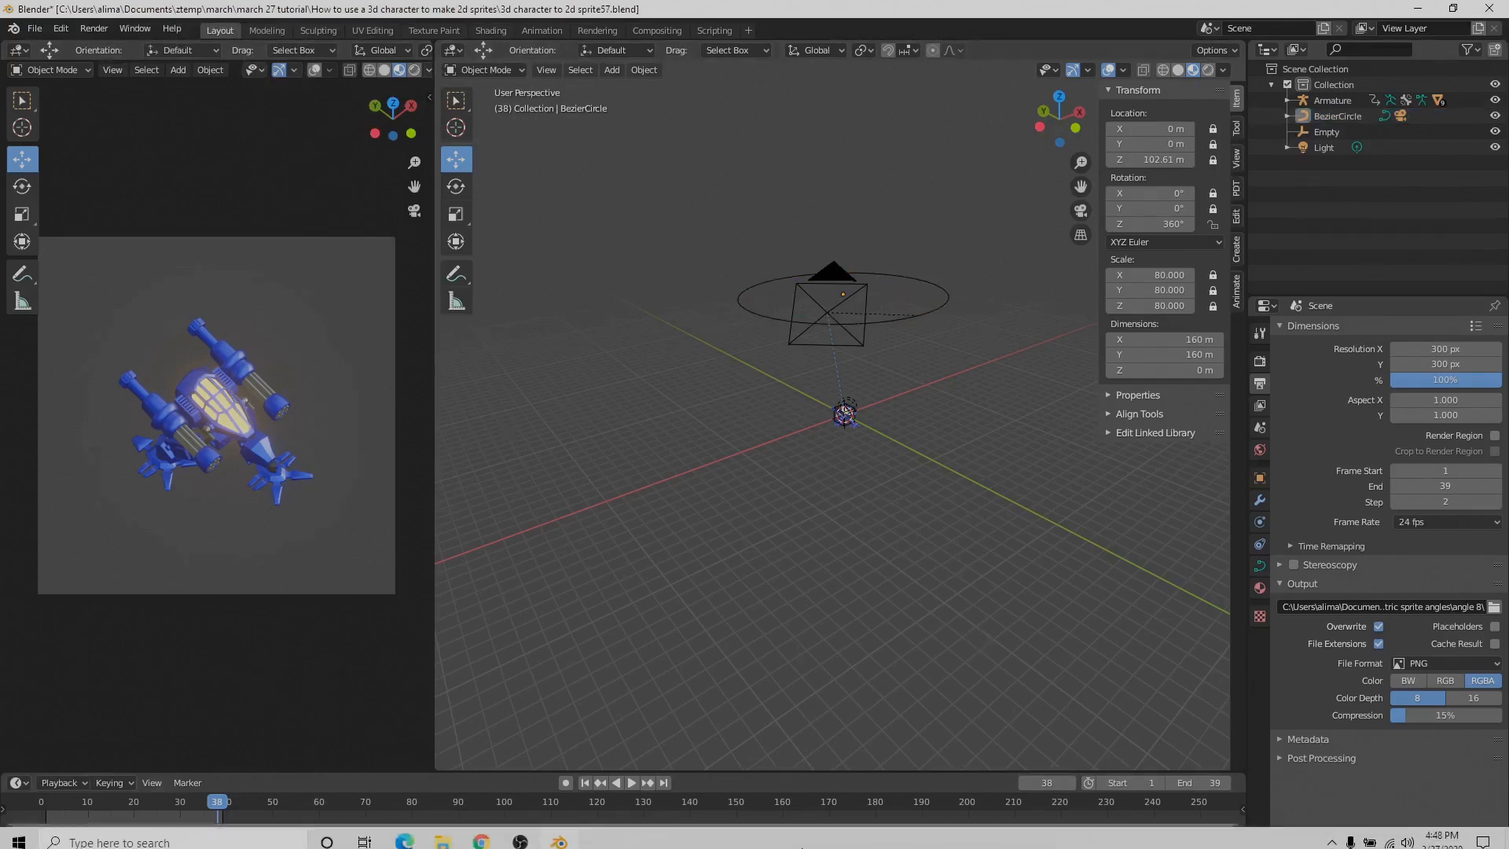
{"action": "left_click", "coordinate": [481, 833]}
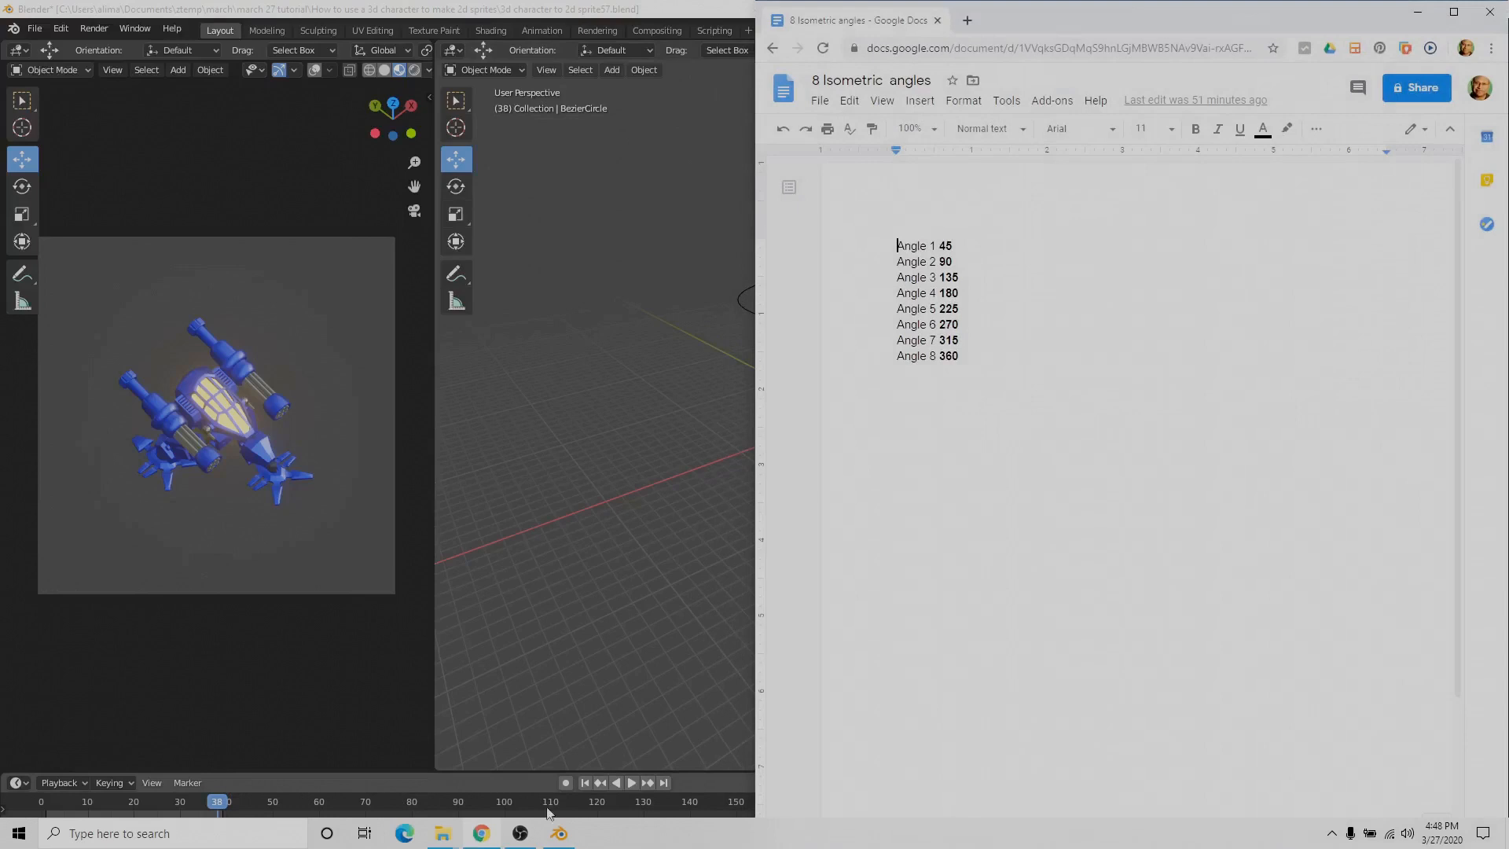
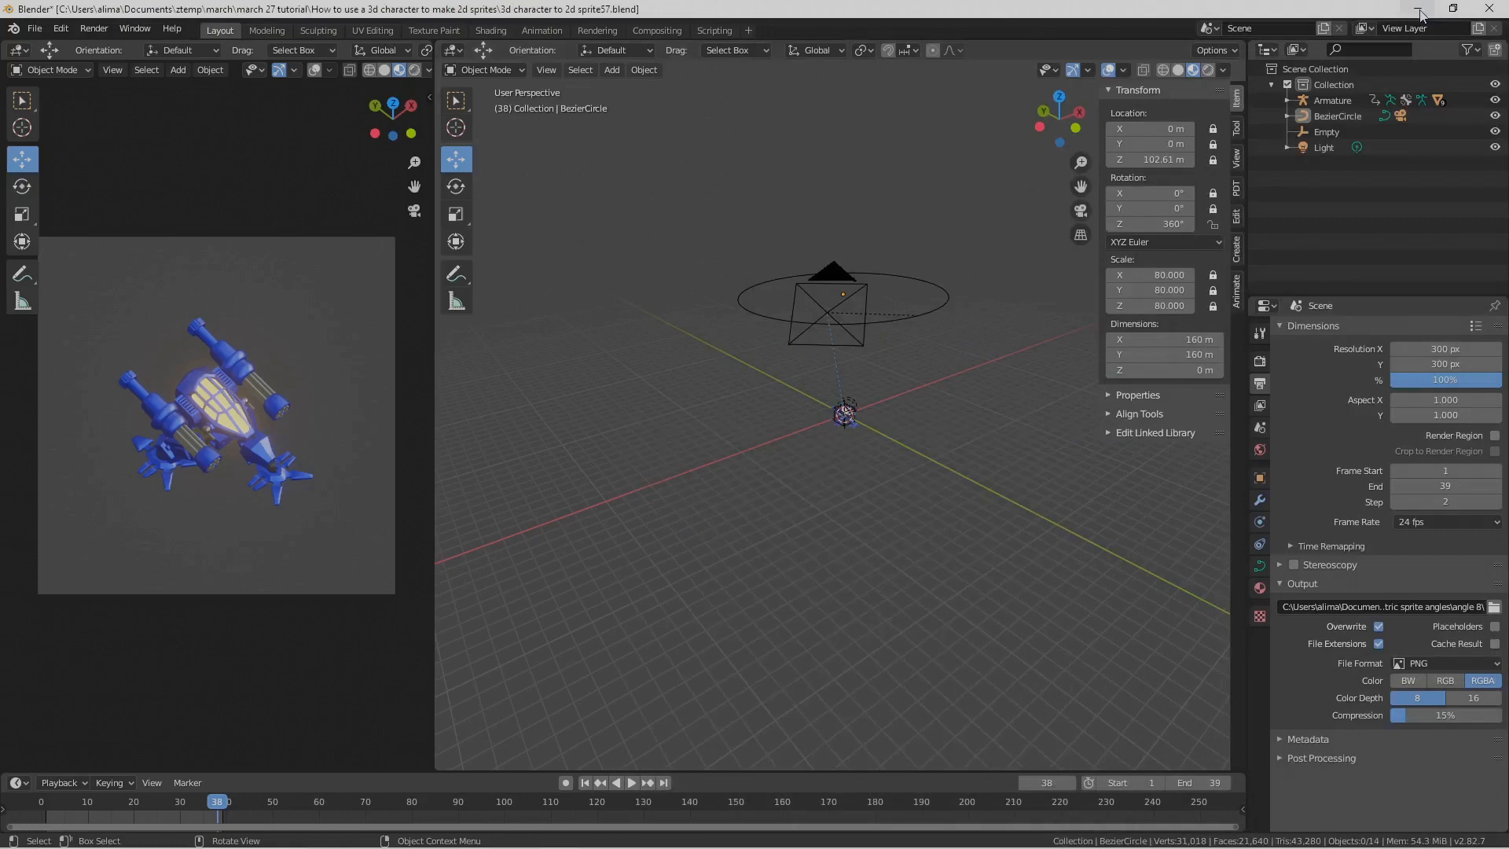
Step: Return to Blender and save the project incrementally as "3d character to 2d sprite59.blend"
{"action": "left_click", "coordinate": [1424, 14]}
{"action": "key", "text": "ctrl+alt+s"}
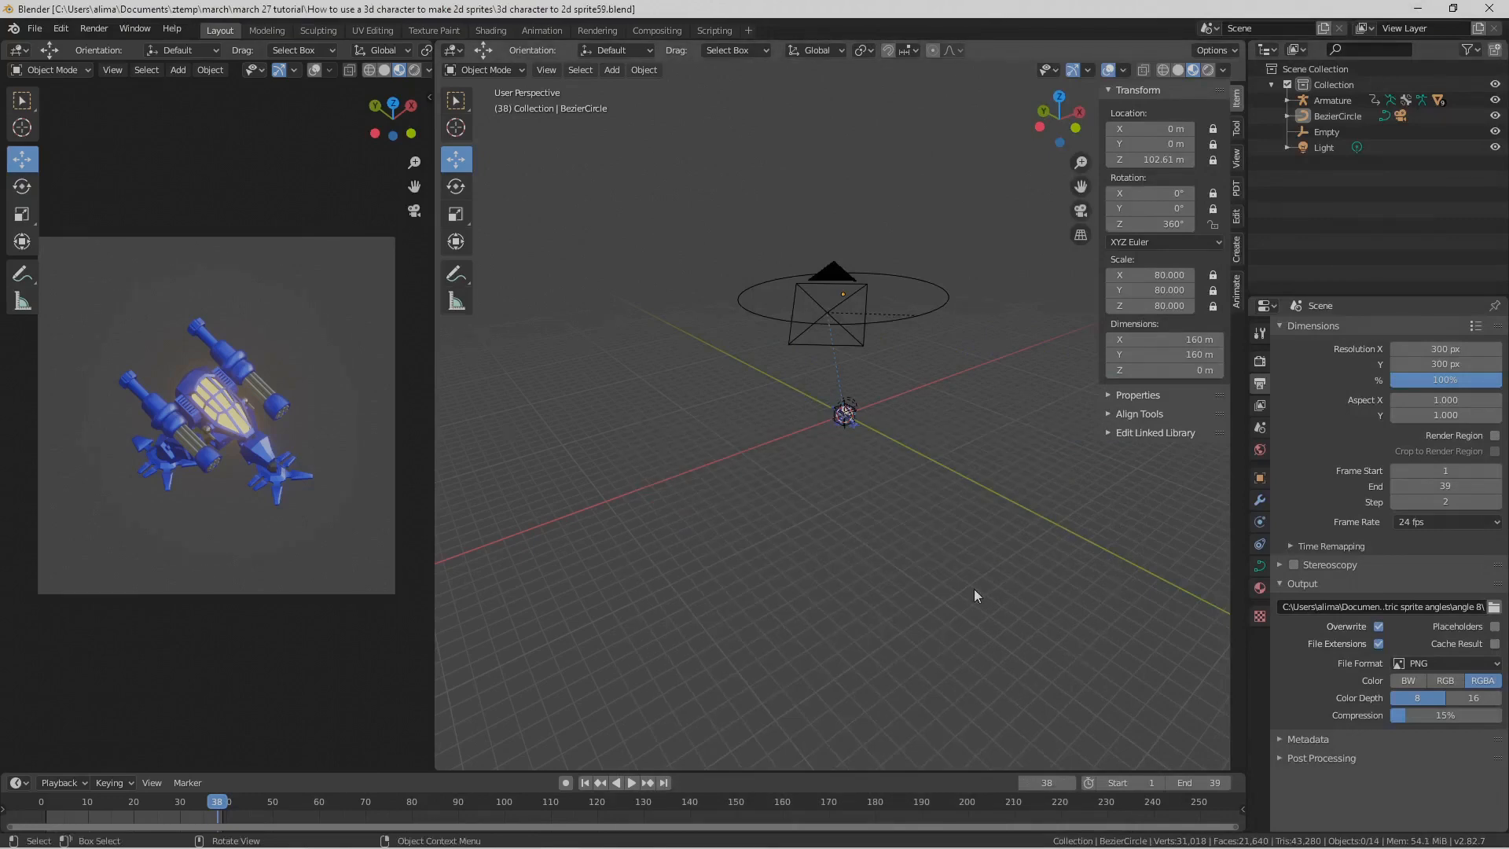
Step: Switch to the "2D Isometric sprite angles" folder in File Explorer and inspect the rendered sprites in the folders angle 1 through angle 4
{"action": "mouse_move", "coordinate": [530, 826]}
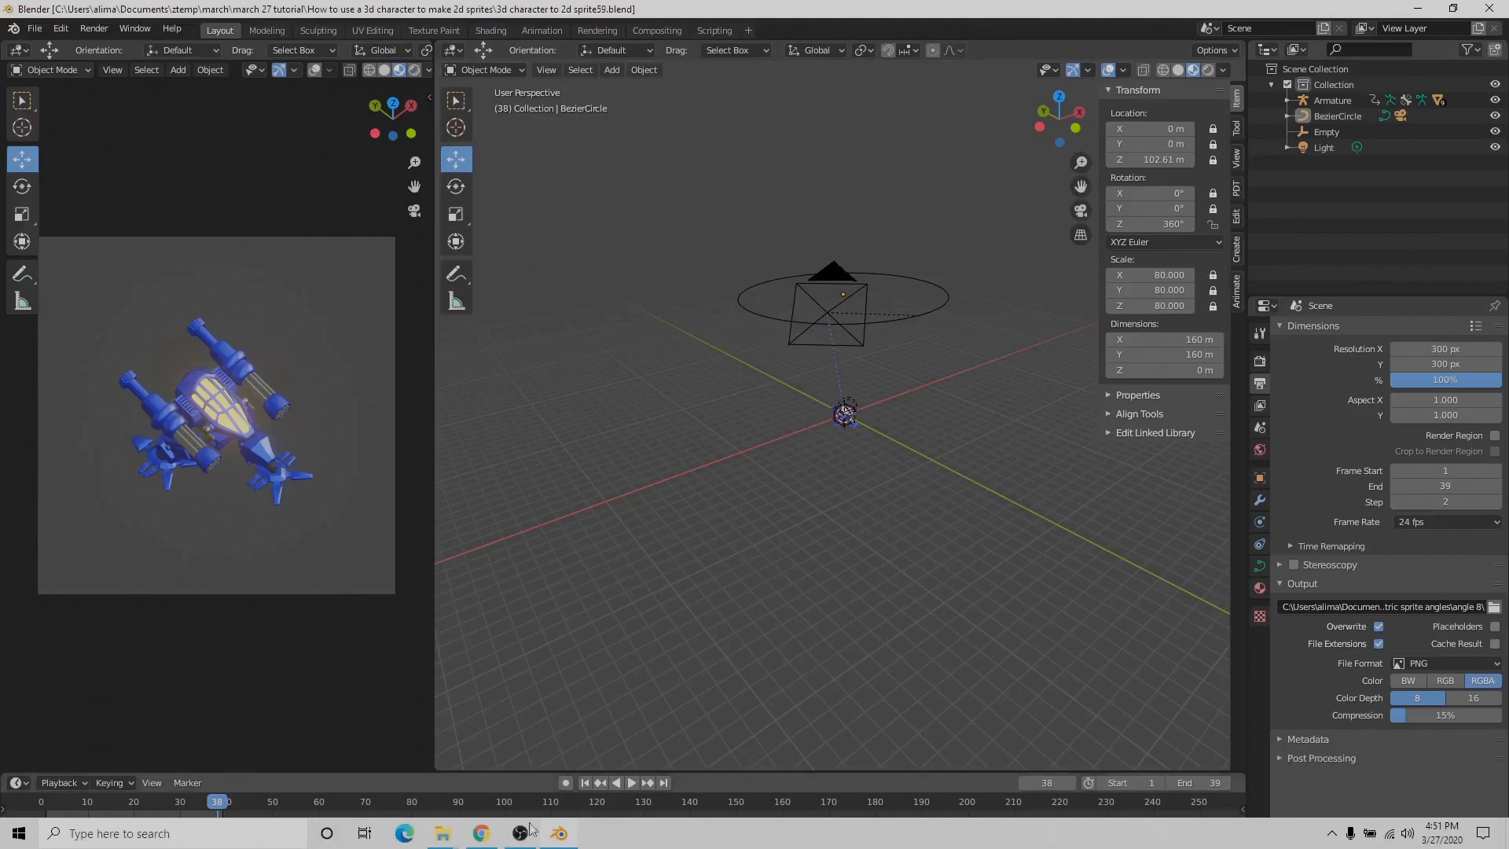
{"action": "mouse_move", "coordinate": [444, 839]}
{"action": "left_click", "coordinate": [501, 774]}
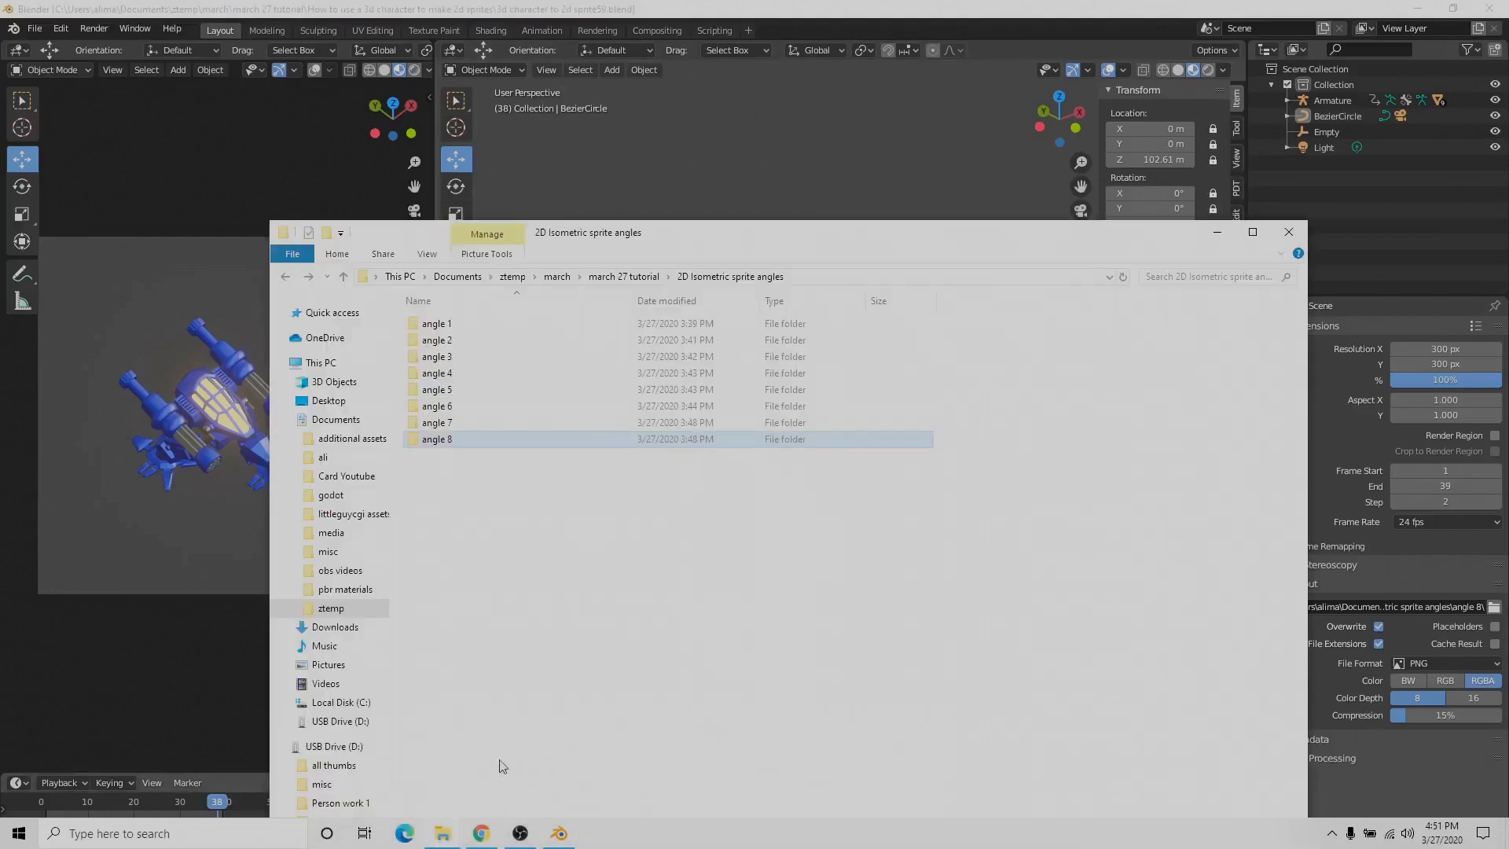
{"action": "double_click", "coordinate": [525, 327]}
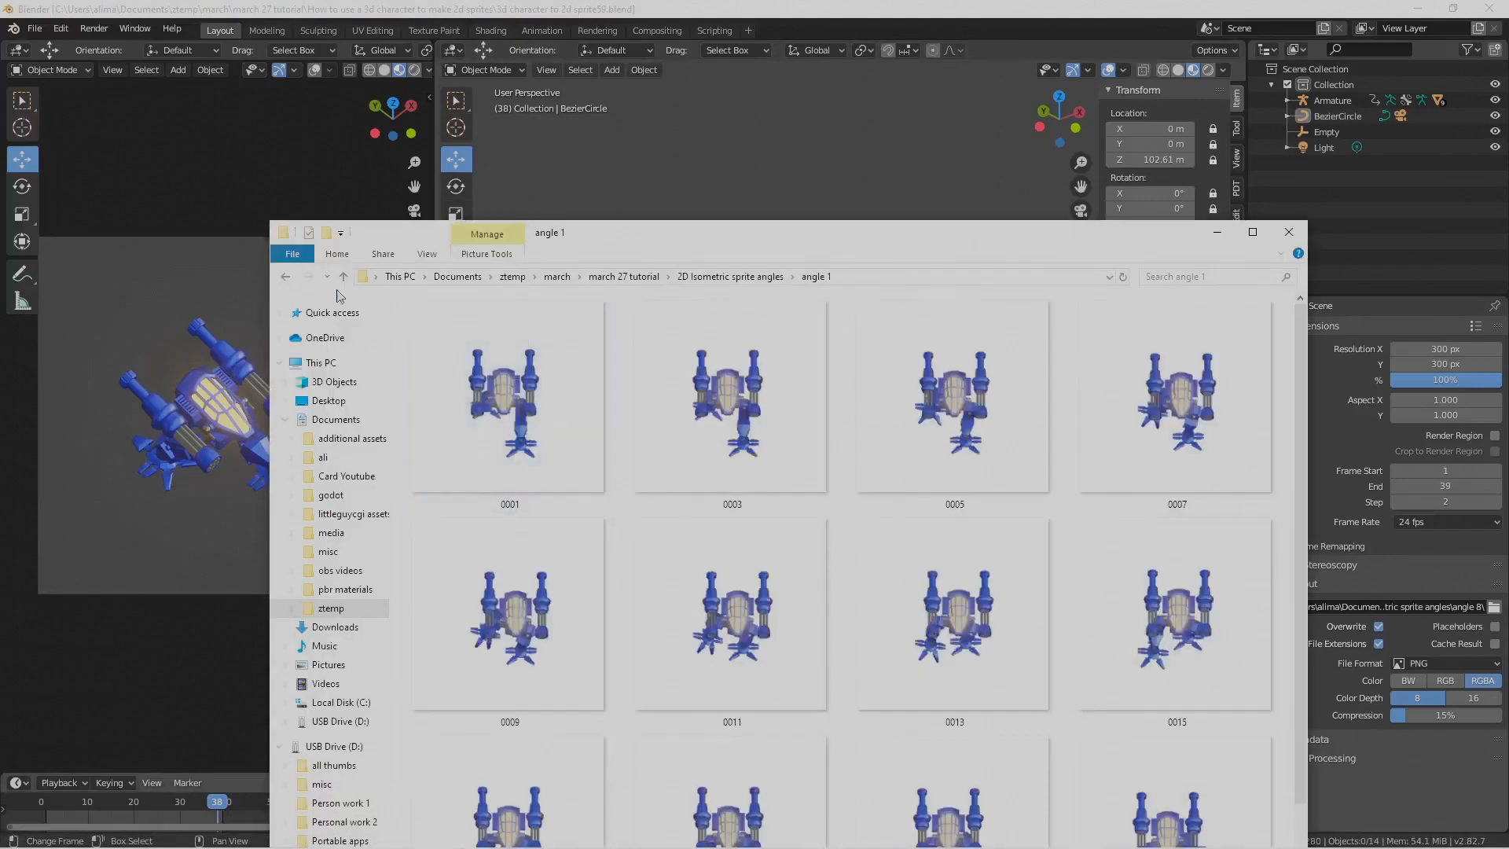
{"action": "left_click", "coordinate": [286, 278]}
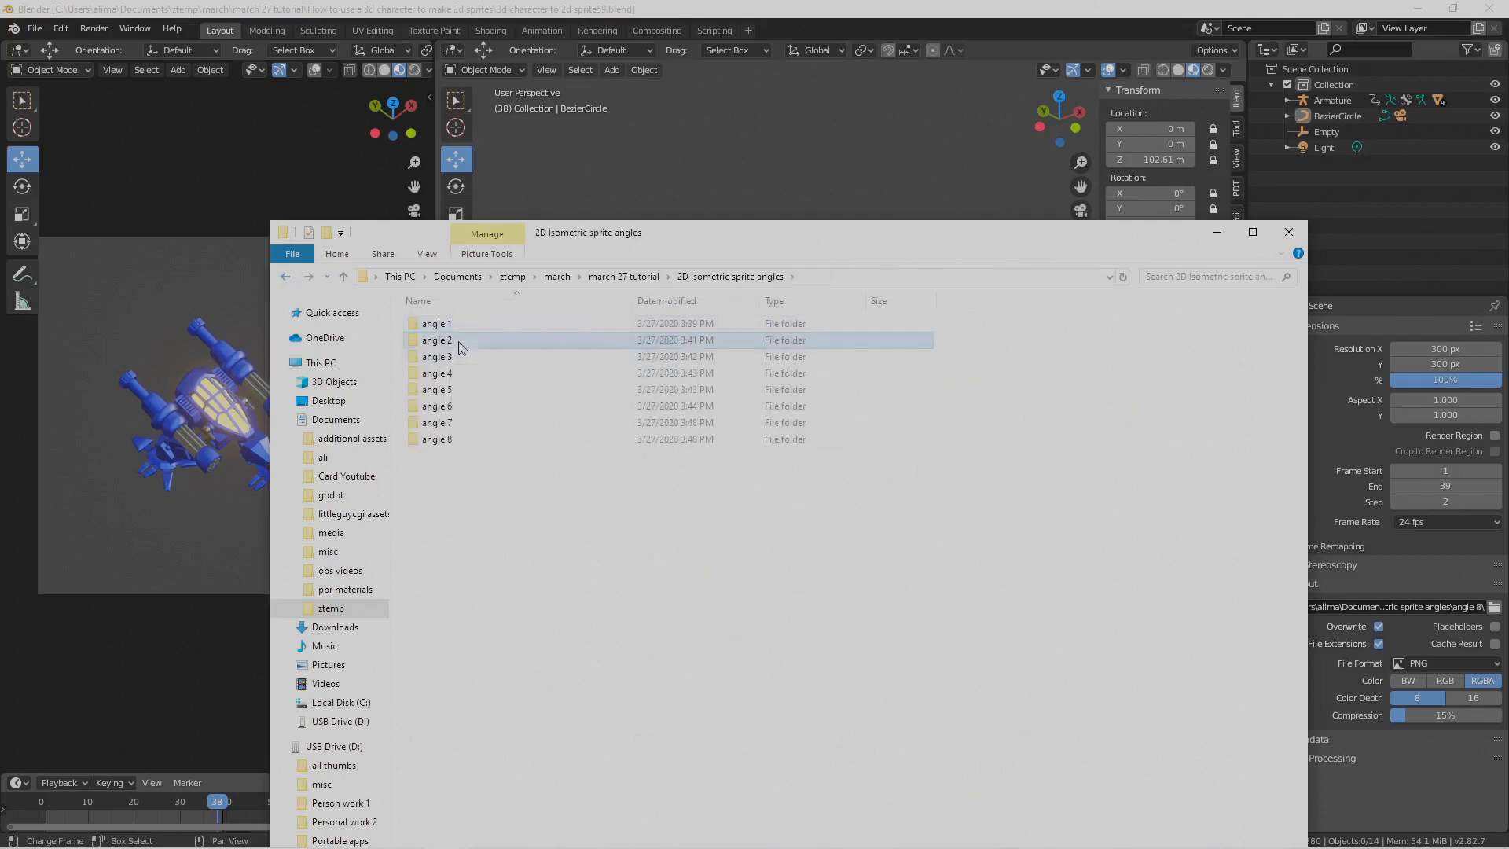
{"action": "double_click", "coordinate": [461, 340]}
{"action": "left_click", "coordinate": [287, 277]}
{"action": "double_click", "coordinate": [474, 360]}
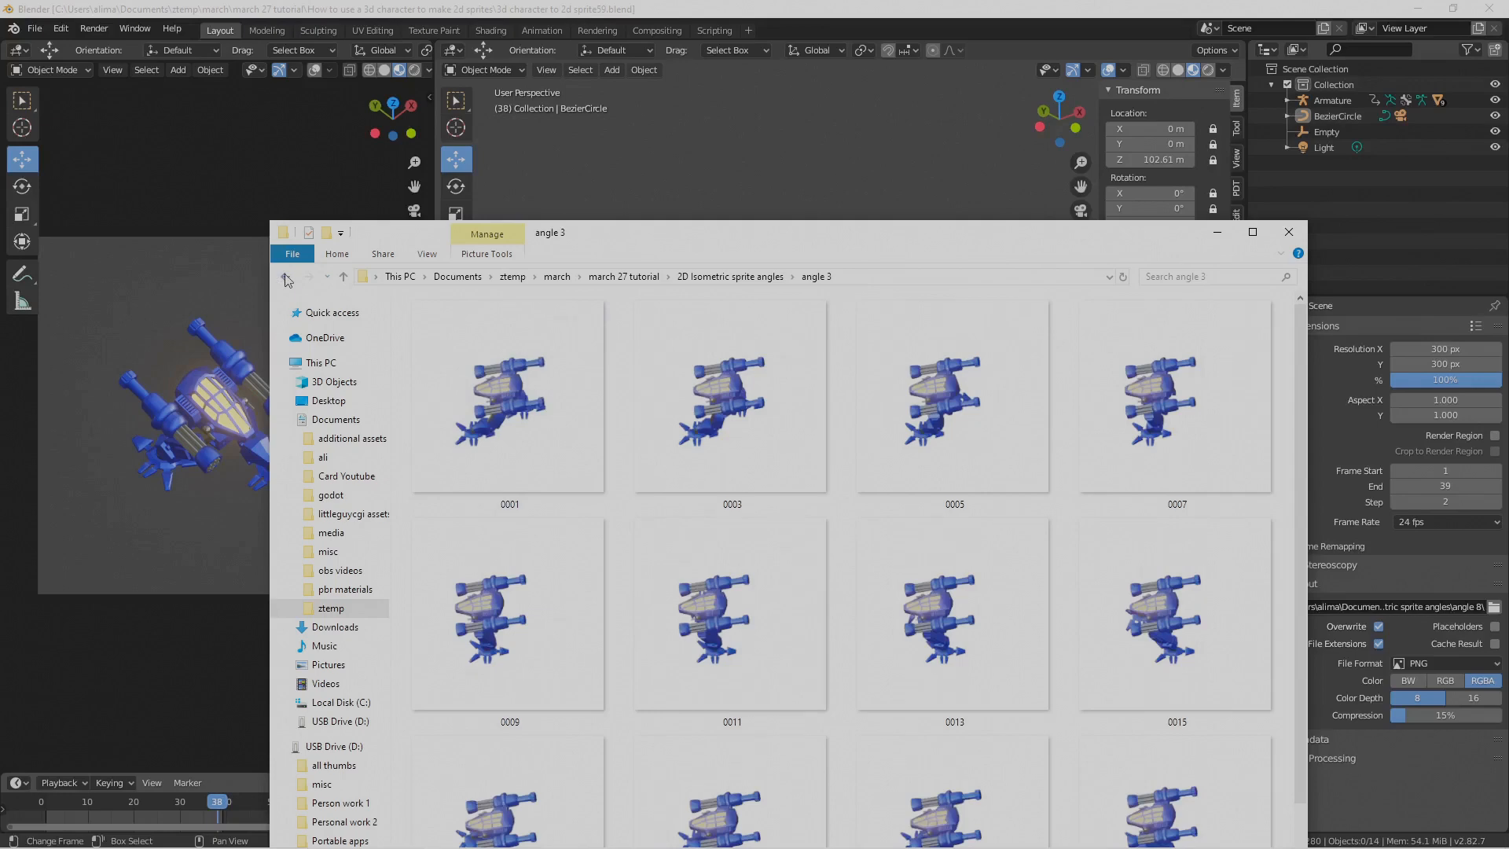
{"action": "left_click", "coordinate": [286, 276]}
{"action": "double_click", "coordinate": [481, 374]}
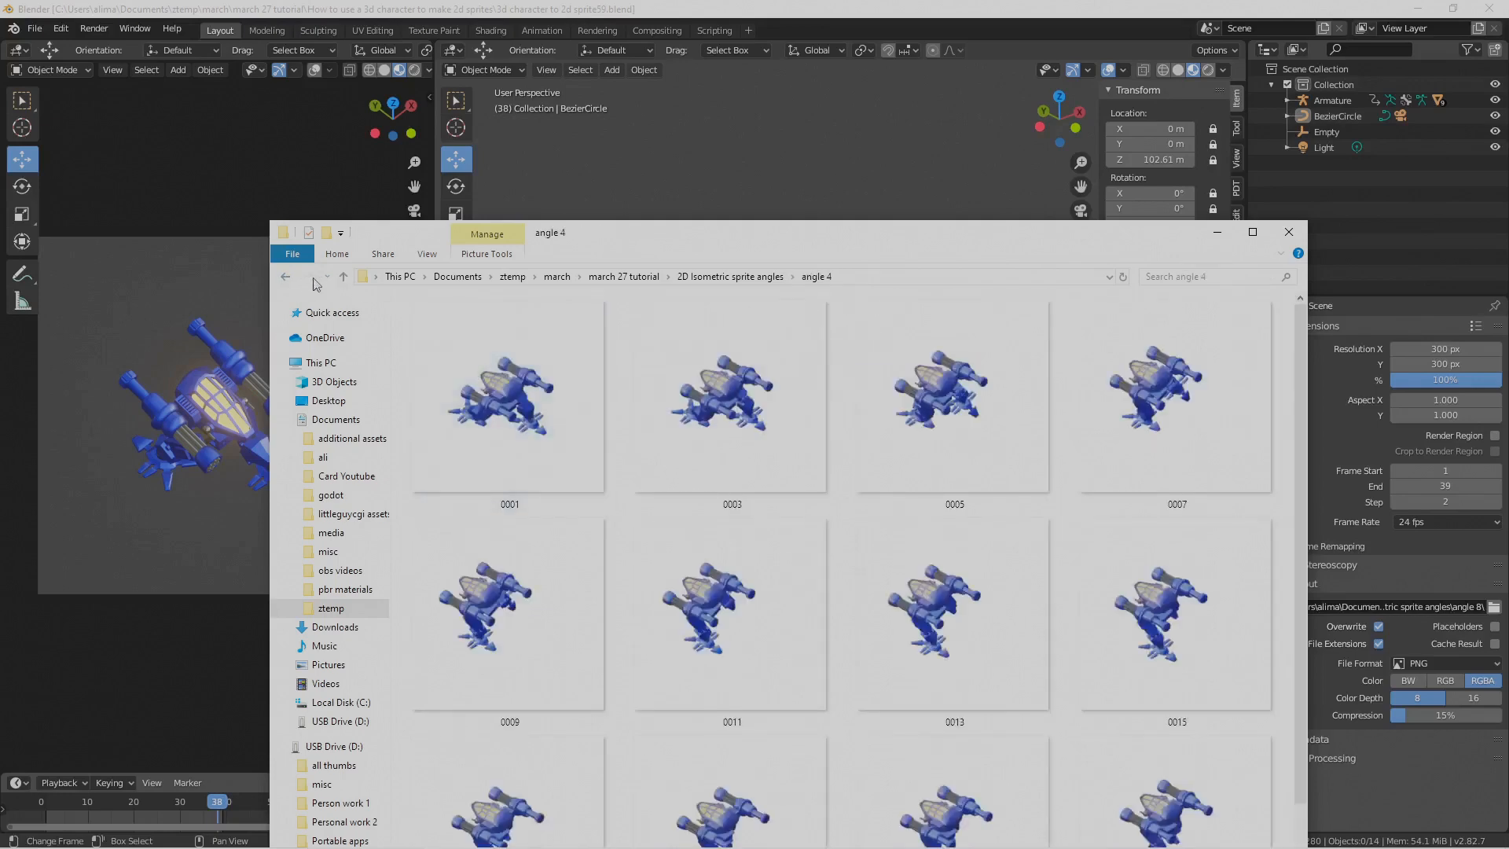
{"action": "left_click", "coordinate": [287, 278]}
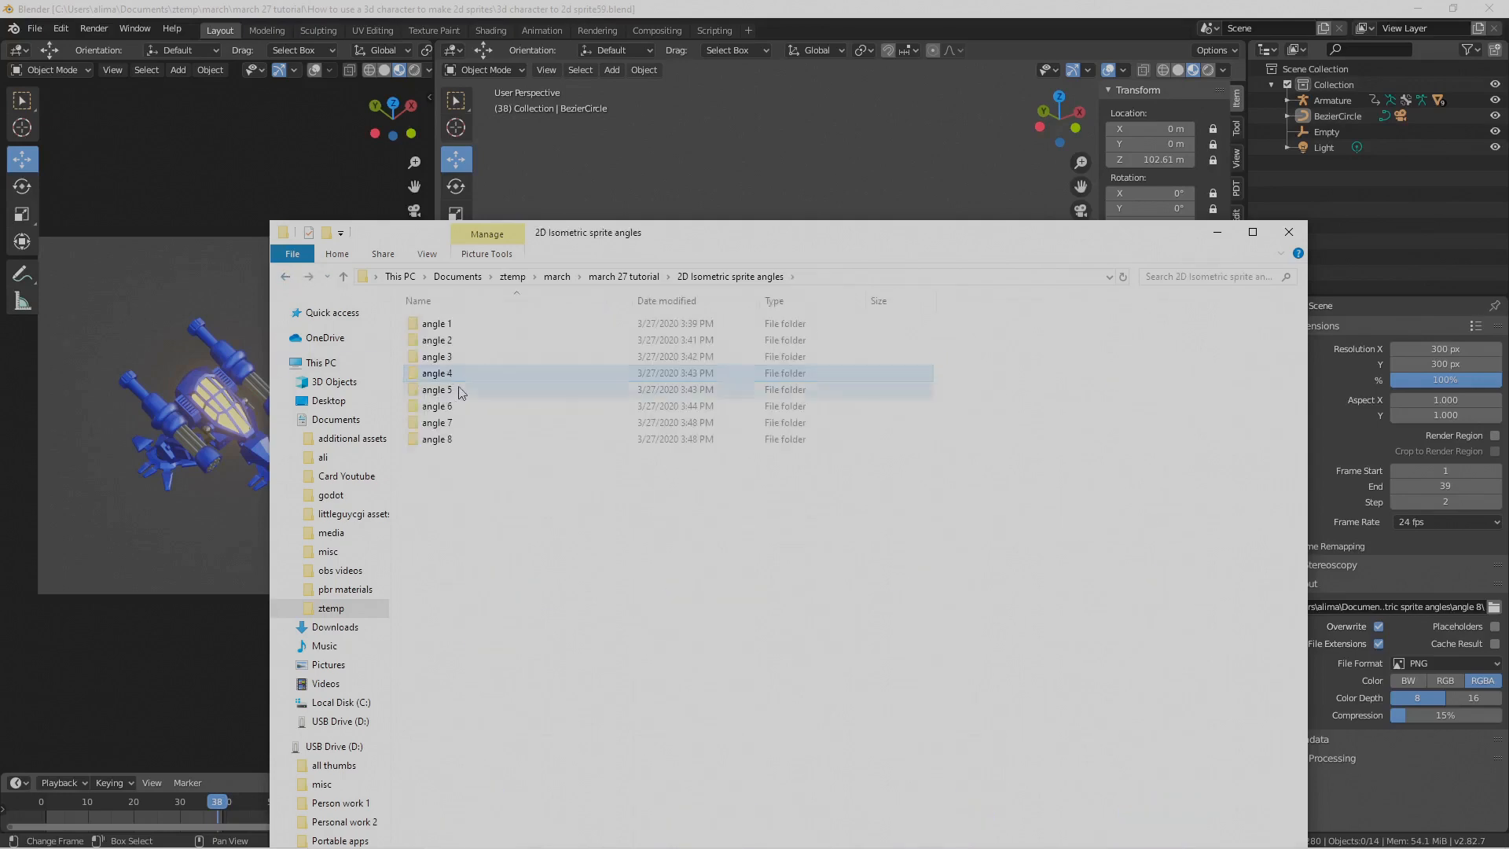
Step: Inspect the rendered sprites in the folders angle 5 through angle 8, and return to Blender
{"action": "double_click", "coordinate": [458, 391]}
{"action": "left_click", "coordinate": [286, 277]}
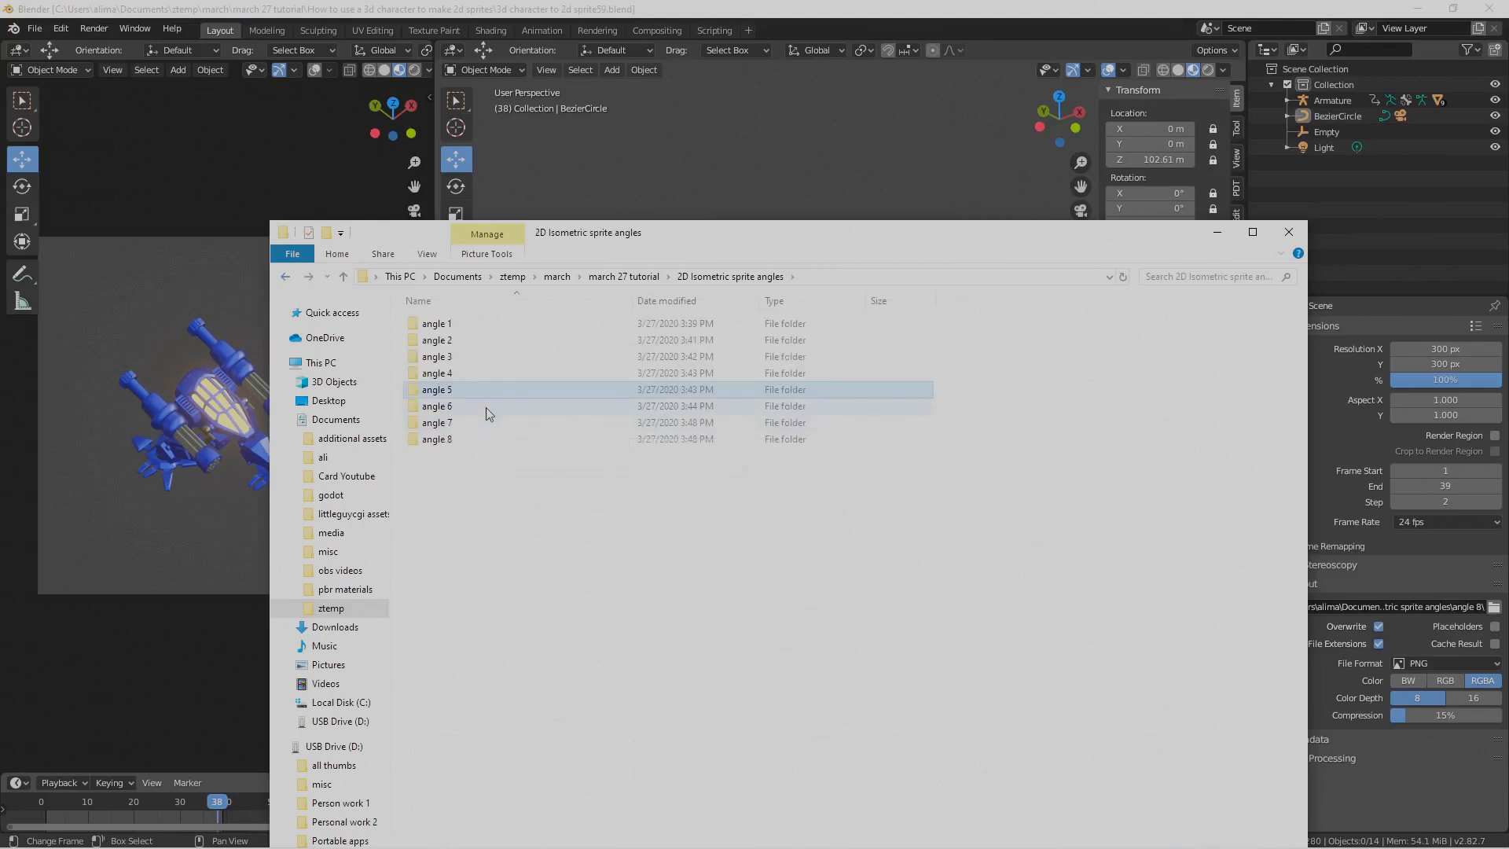
{"action": "double_click", "coordinate": [487, 414]}
{"action": "left_click", "coordinate": [287, 277]}
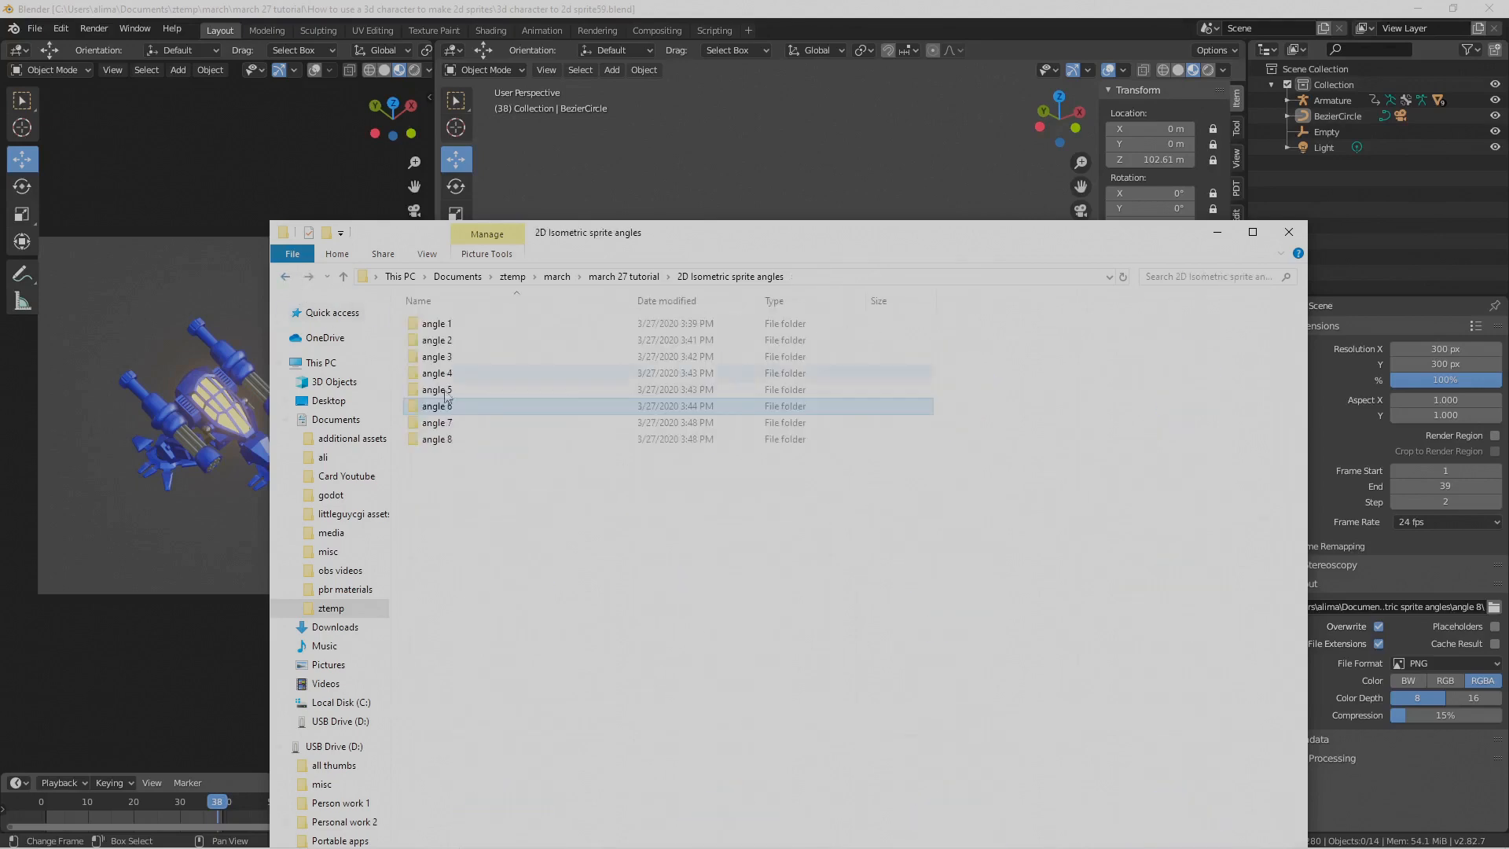
{"action": "double_click", "coordinate": [481, 423]}
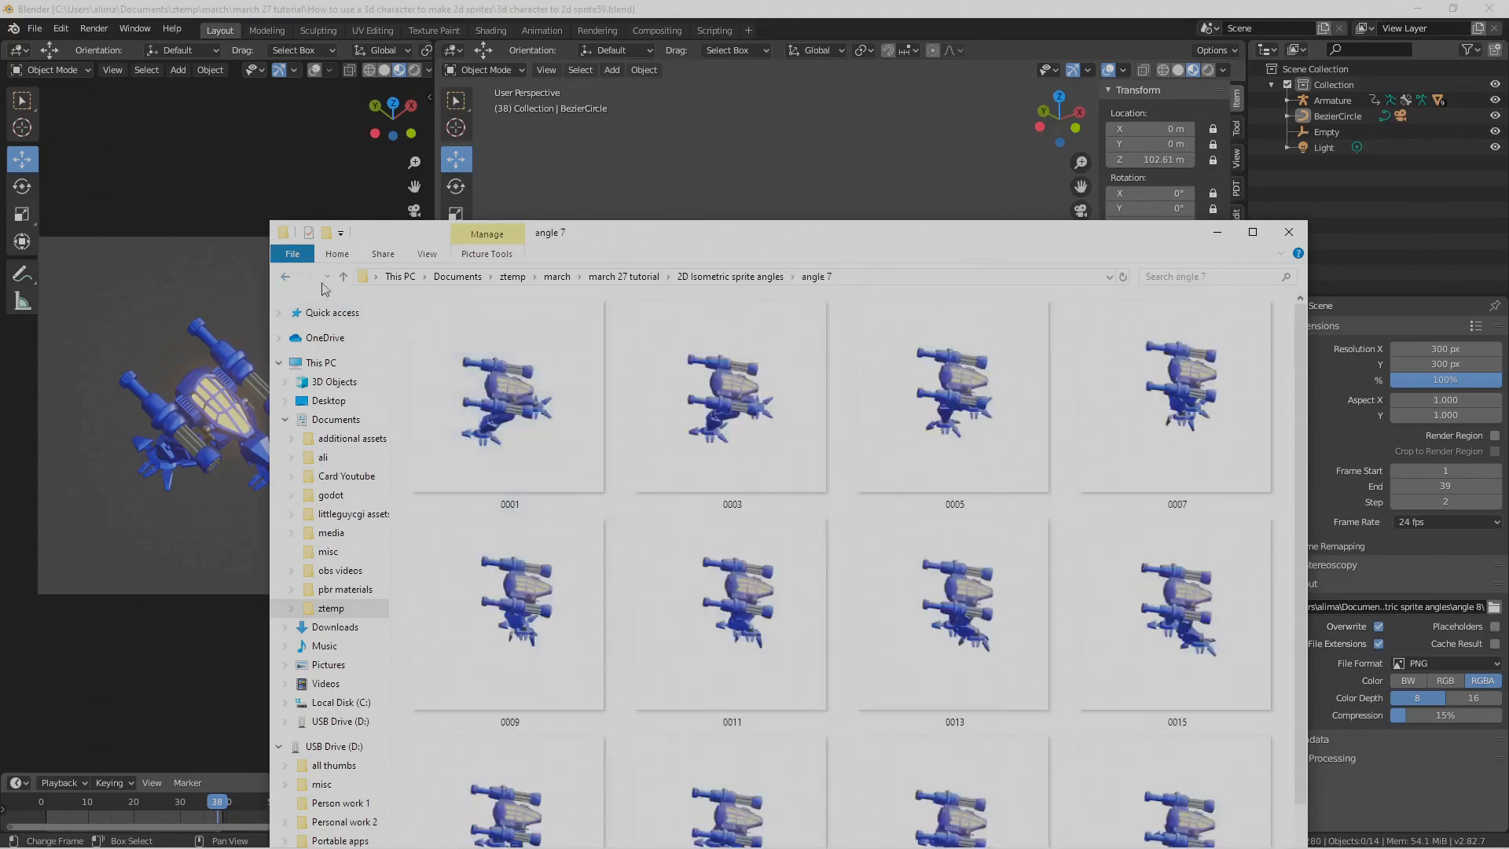
{"action": "left_click", "coordinate": [286, 278]}
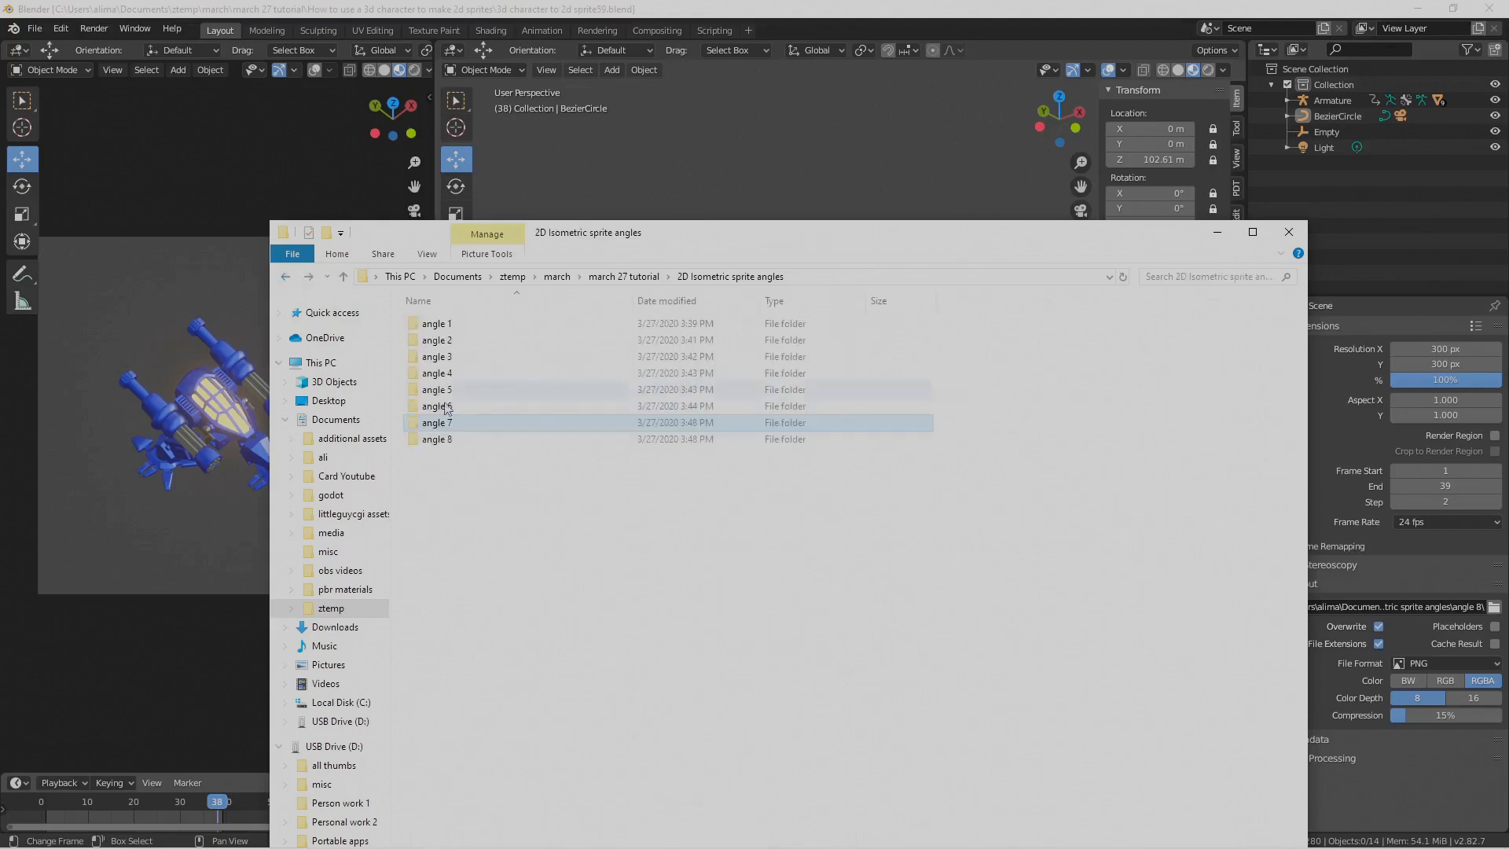
{"action": "double_click", "coordinate": [479, 440]}
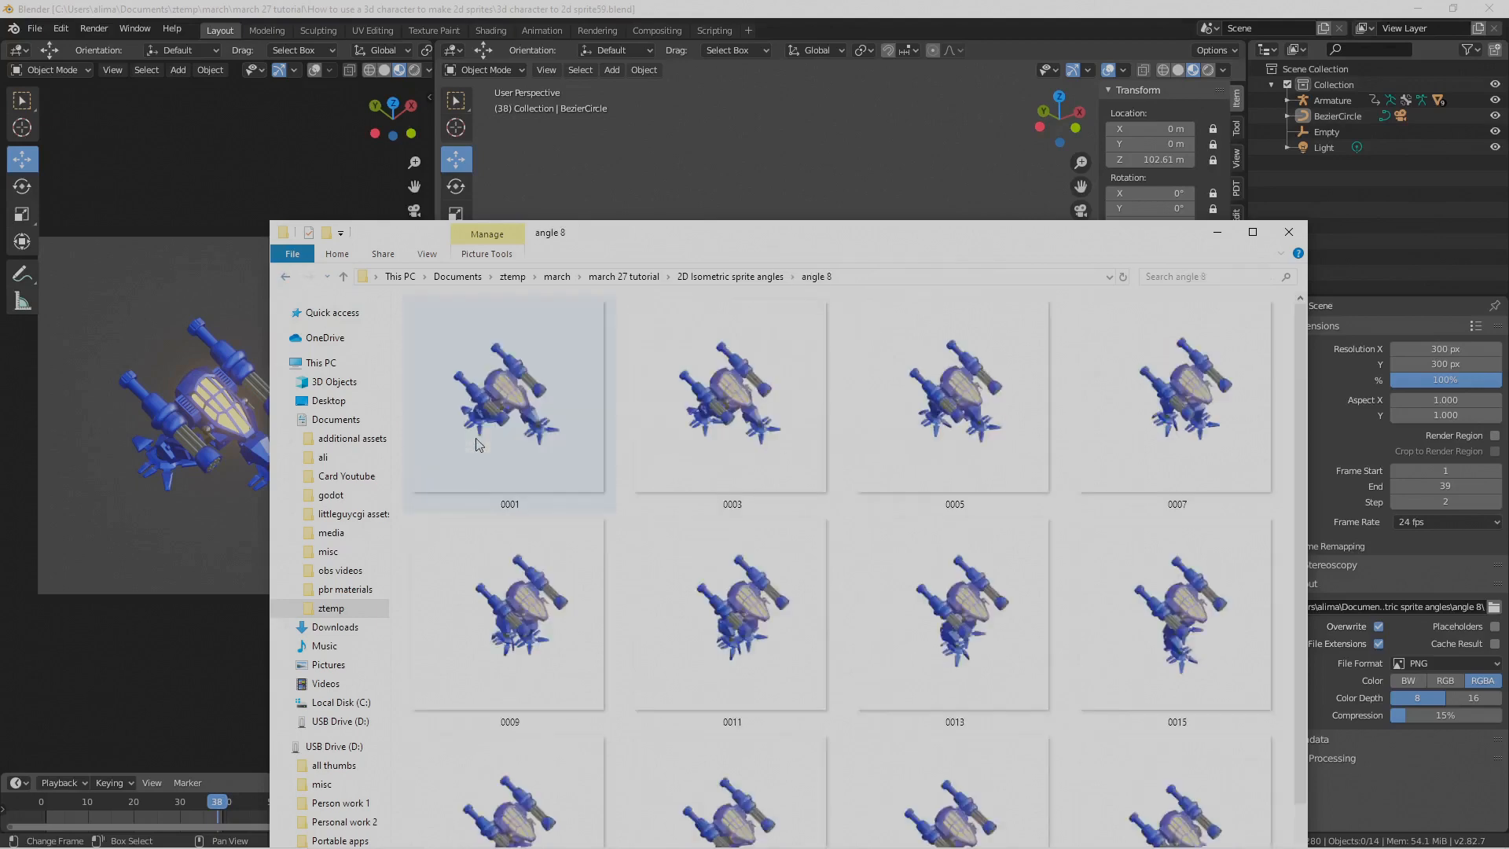
{"action": "left_click", "coordinate": [286, 278]}
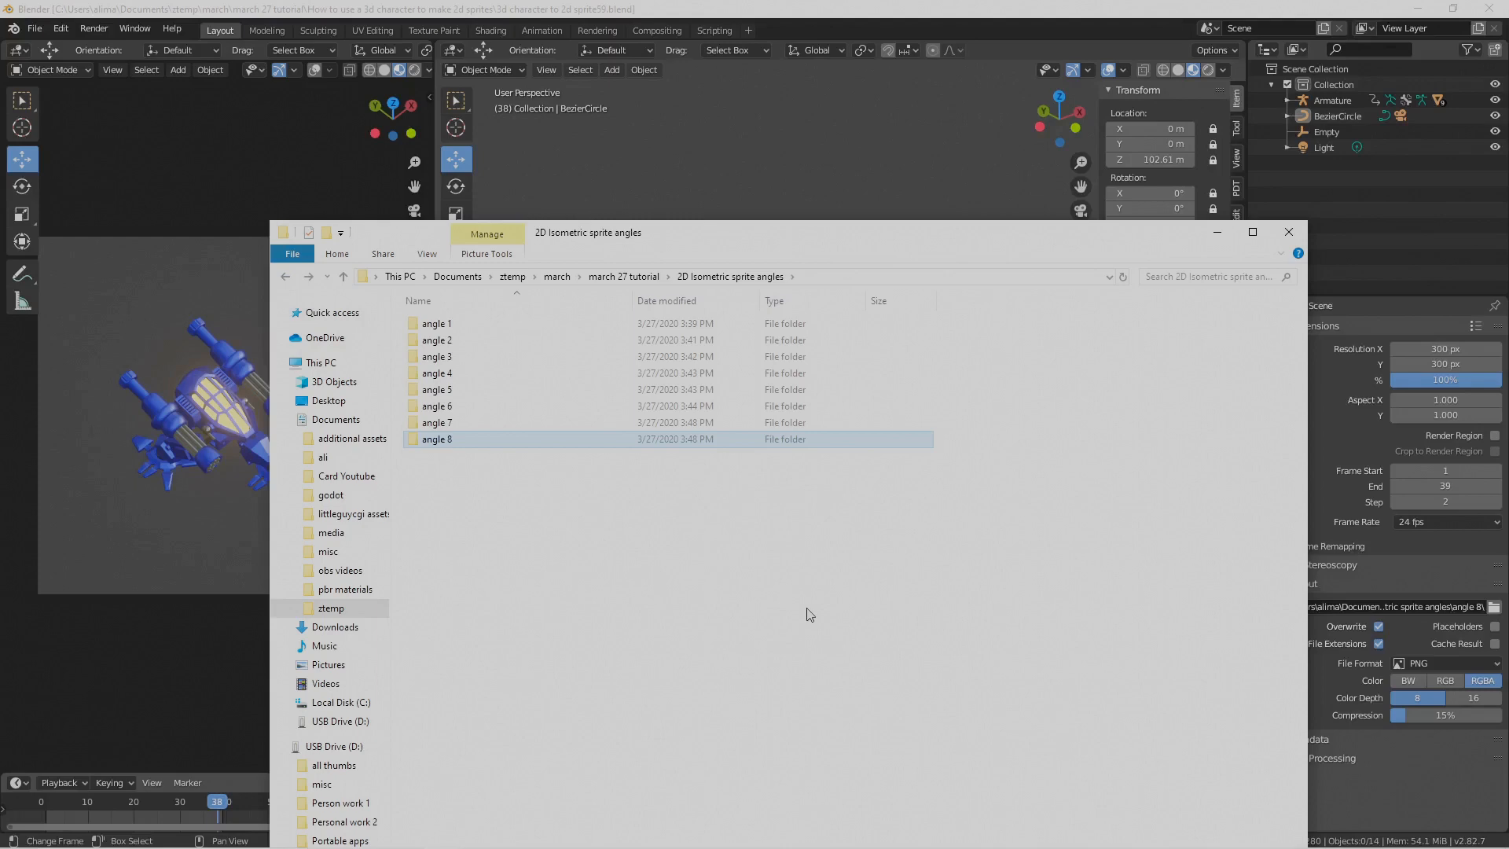
{"action": "left_click", "coordinate": [913, 176]}
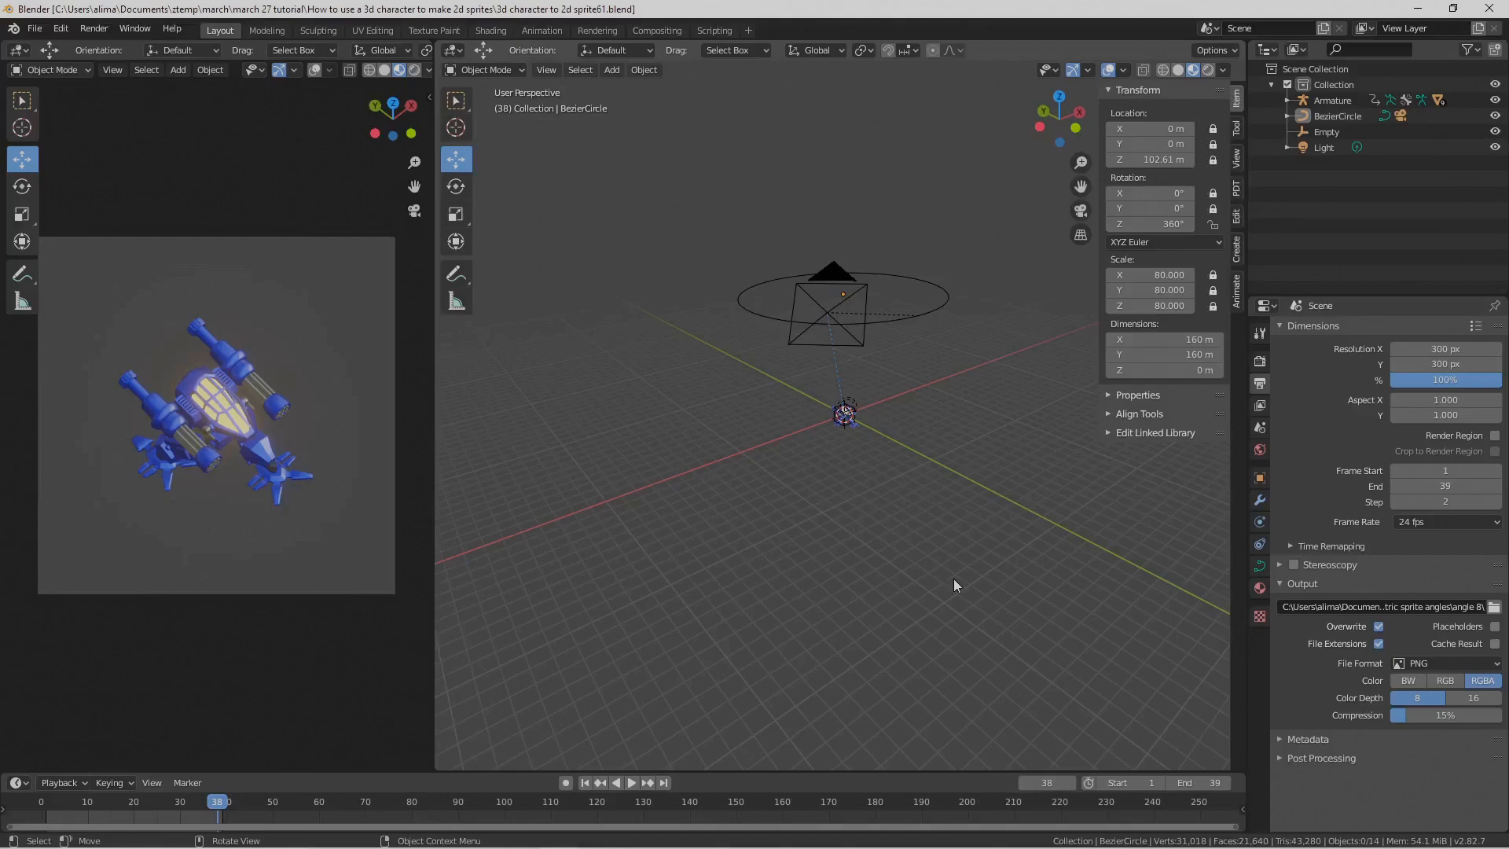
{"action": "key", "text": "Pause"}
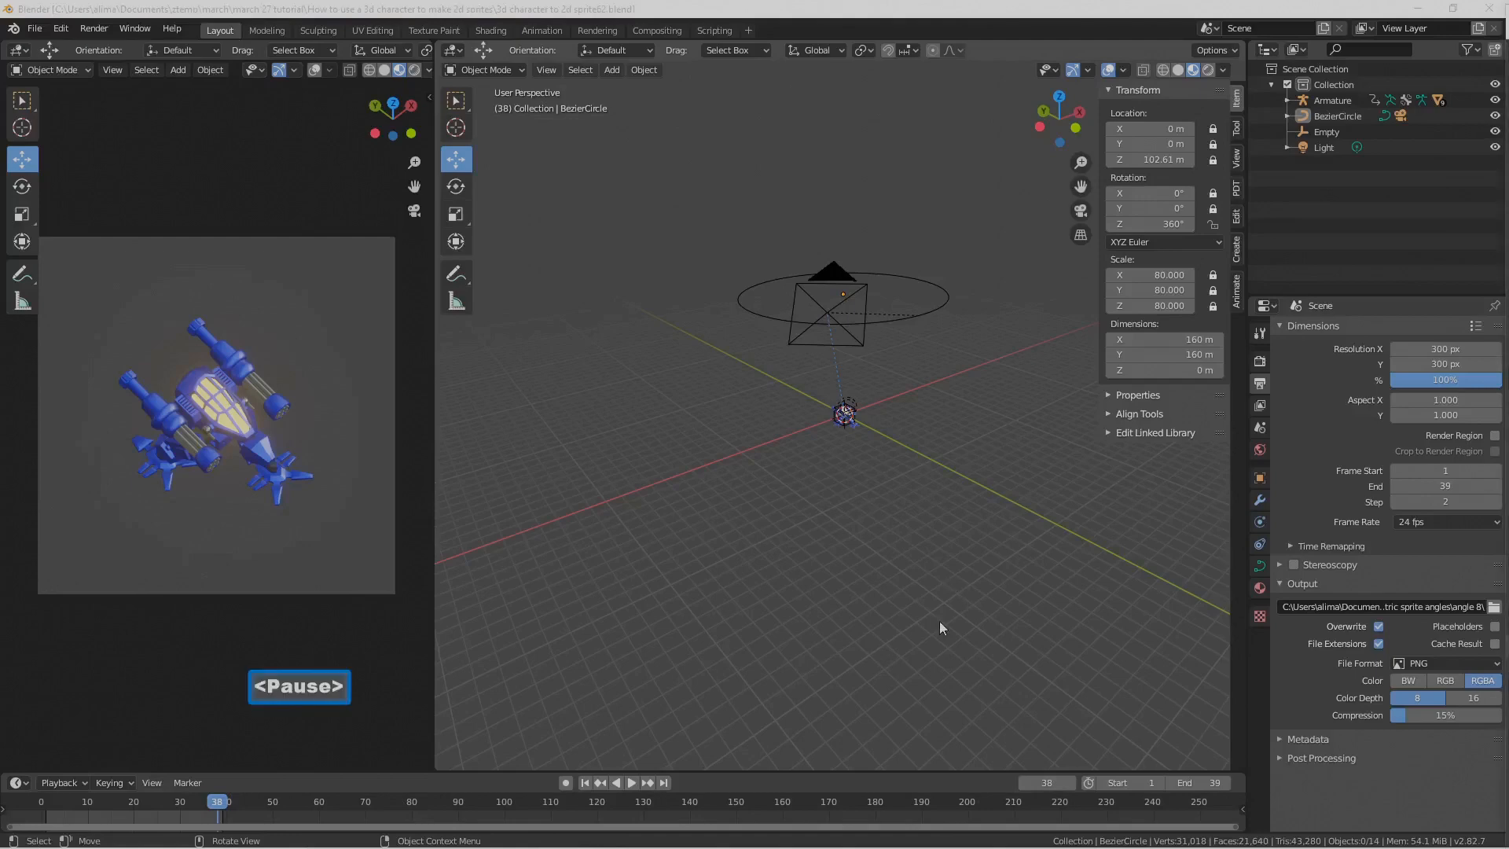